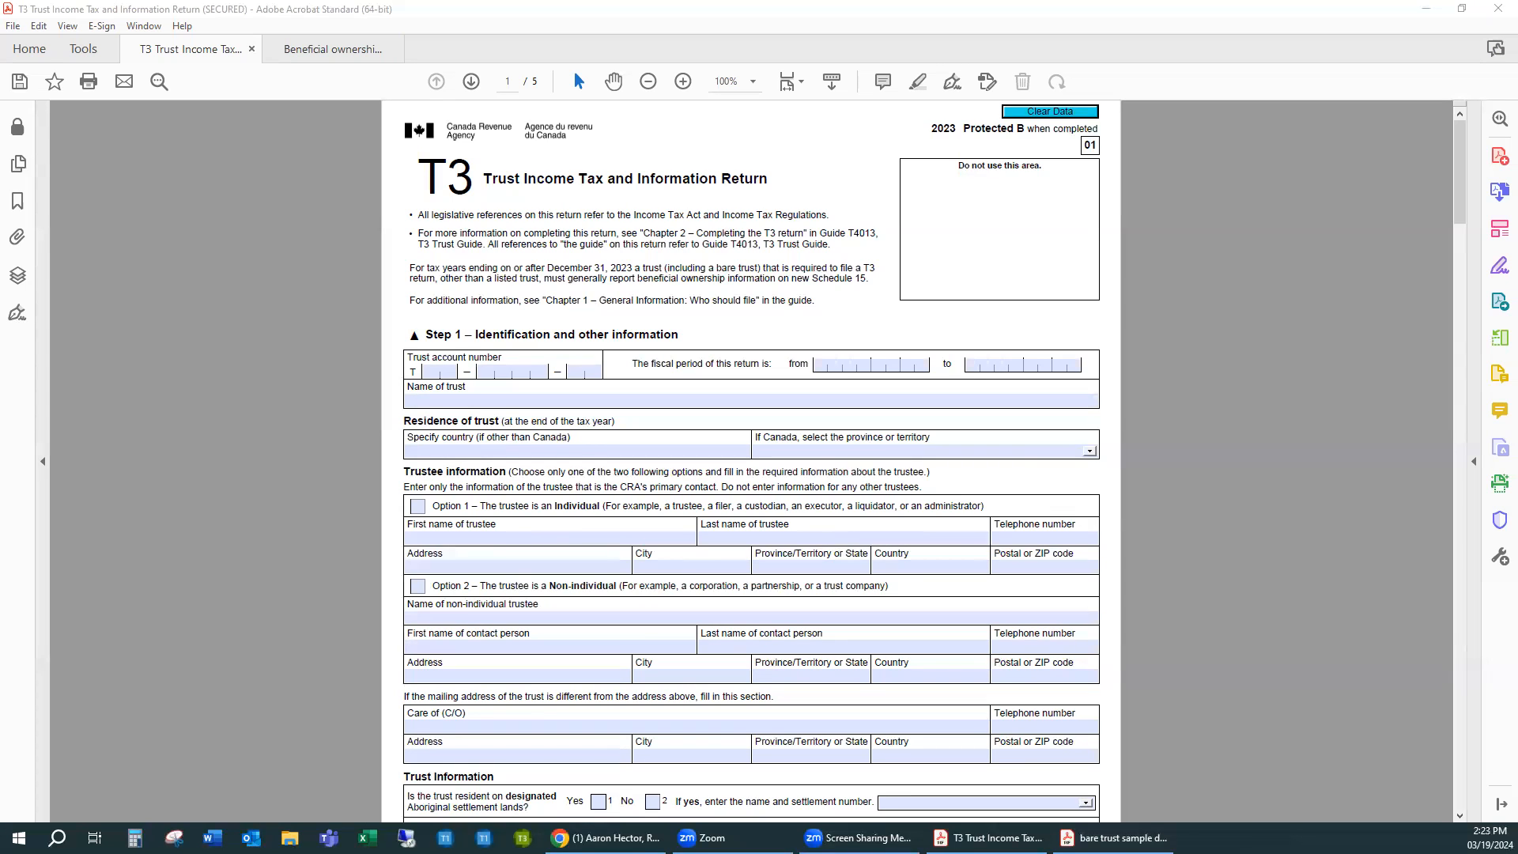
Switch to Chrome and read the thread on registering a bare trust, from the CRA login through the review-and-submit page
{"action": "mouse_move", "coordinate": [605, 837]}
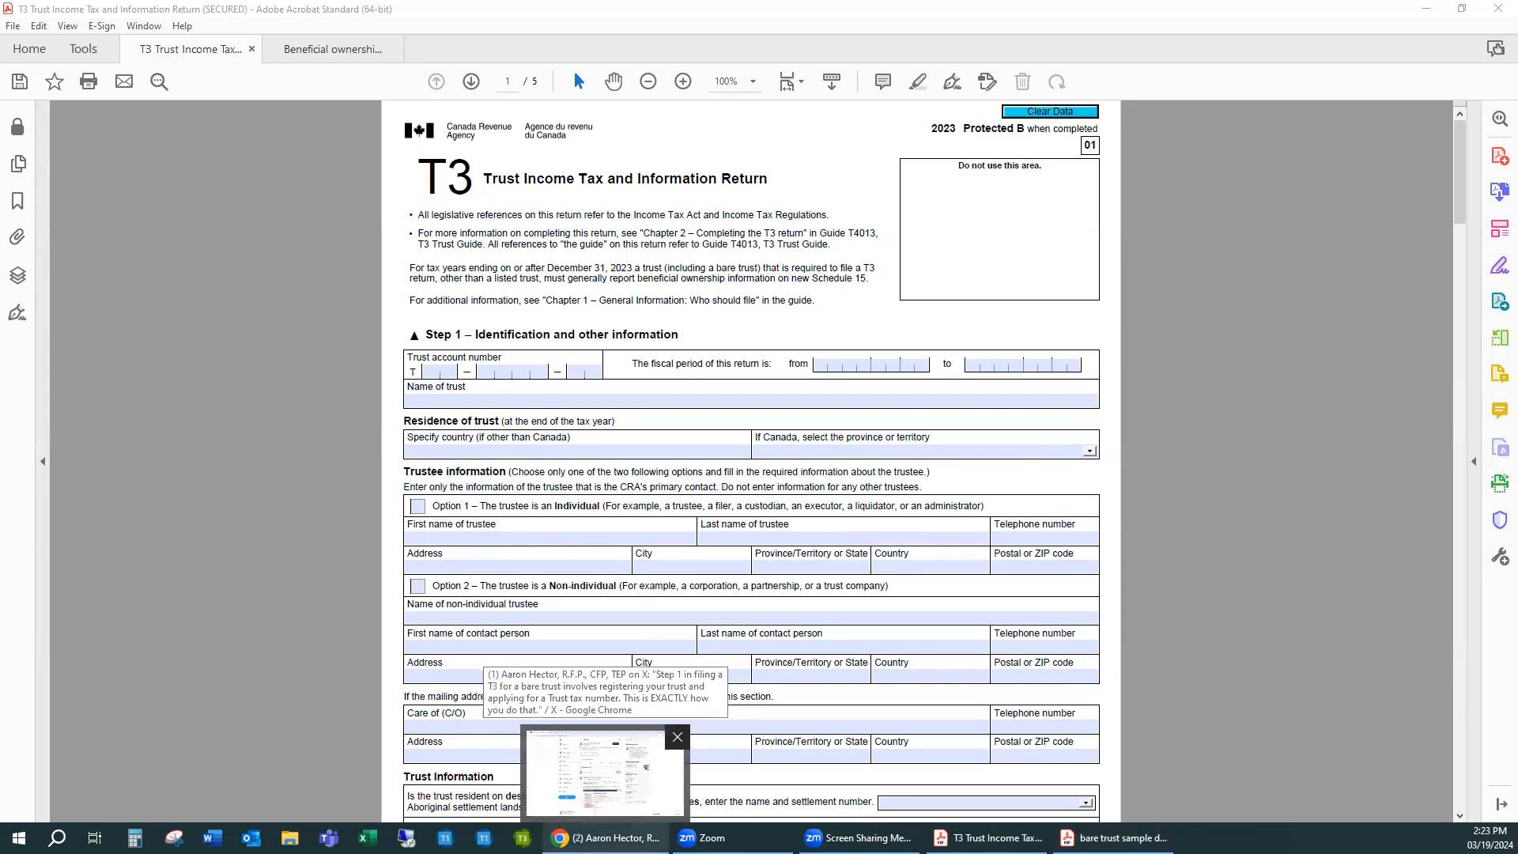
{"action": "left_click", "coordinate": [605, 771]}
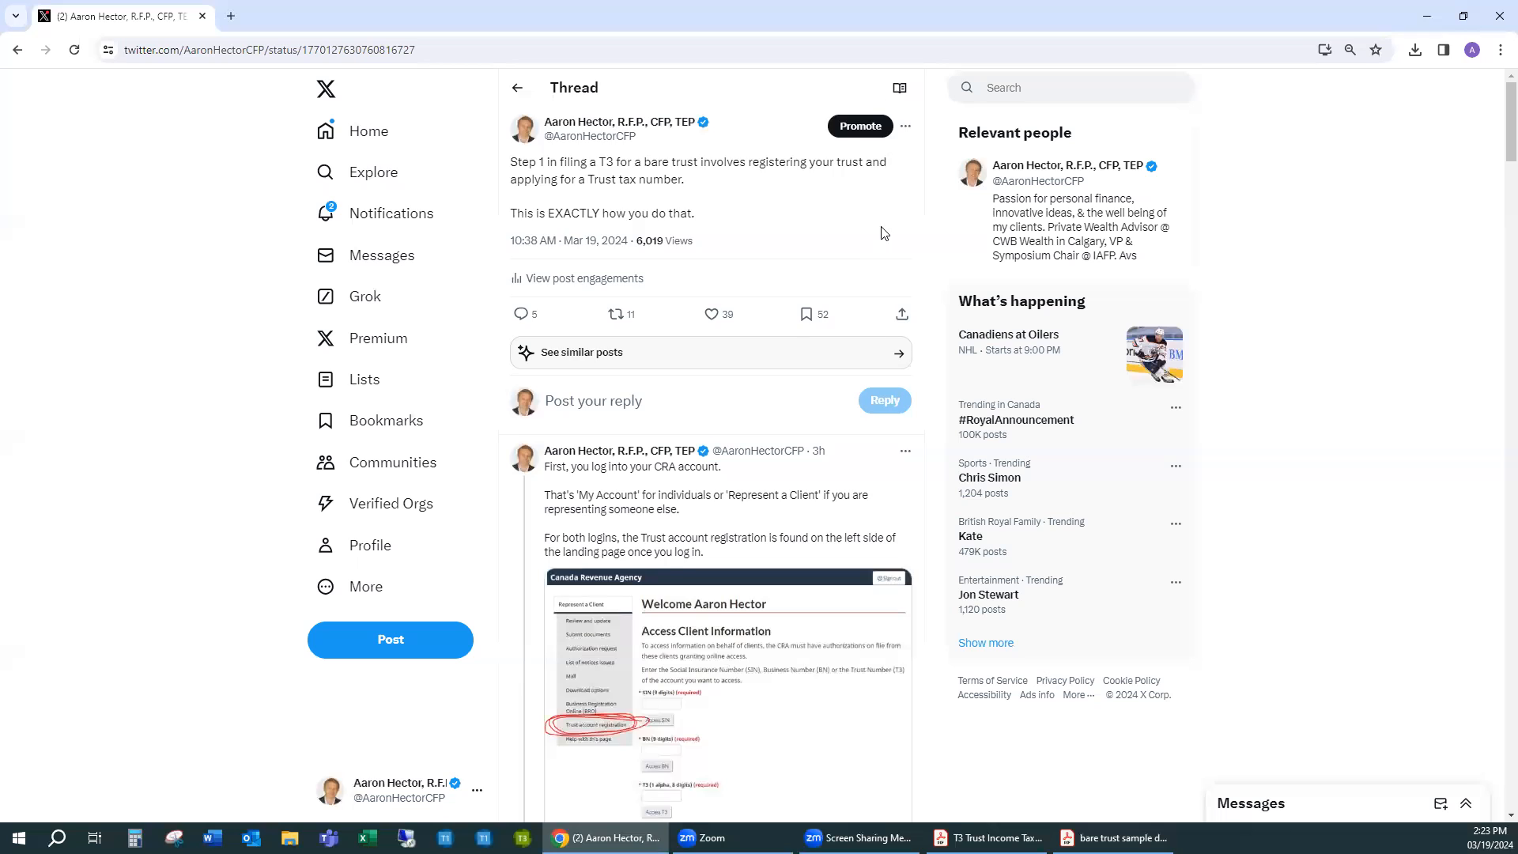
{"action": "scroll", "coordinate": [896, 250], "scroll_direction": "down", "scroll_amount": 5}
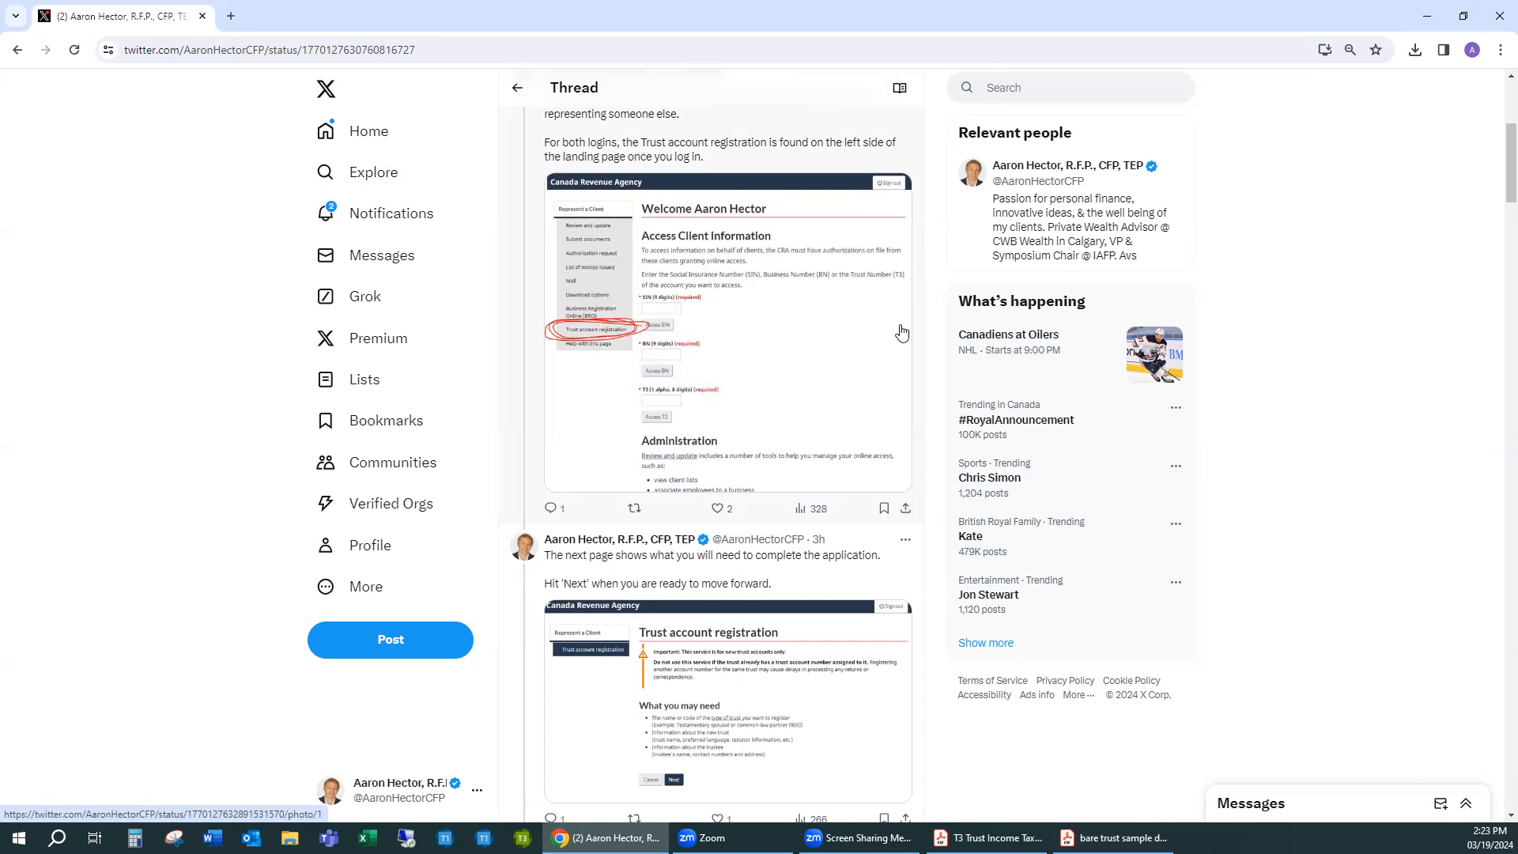
{"action": "scroll", "coordinate": [901, 332], "scroll_direction": "down", "scroll_amount": 4}
{"action": "scroll", "coordinate": [901, 332], "scroll_direction": "down", "scroll_amount": 3}
{"action": "scroll", "coordinate": [901, 331], "scroll_direction": "down", "scroll_amount": 8}
{"action": "scroll", "coordinate": [901, 330], "scroll_direction": "down", "scroll_amount": 7}
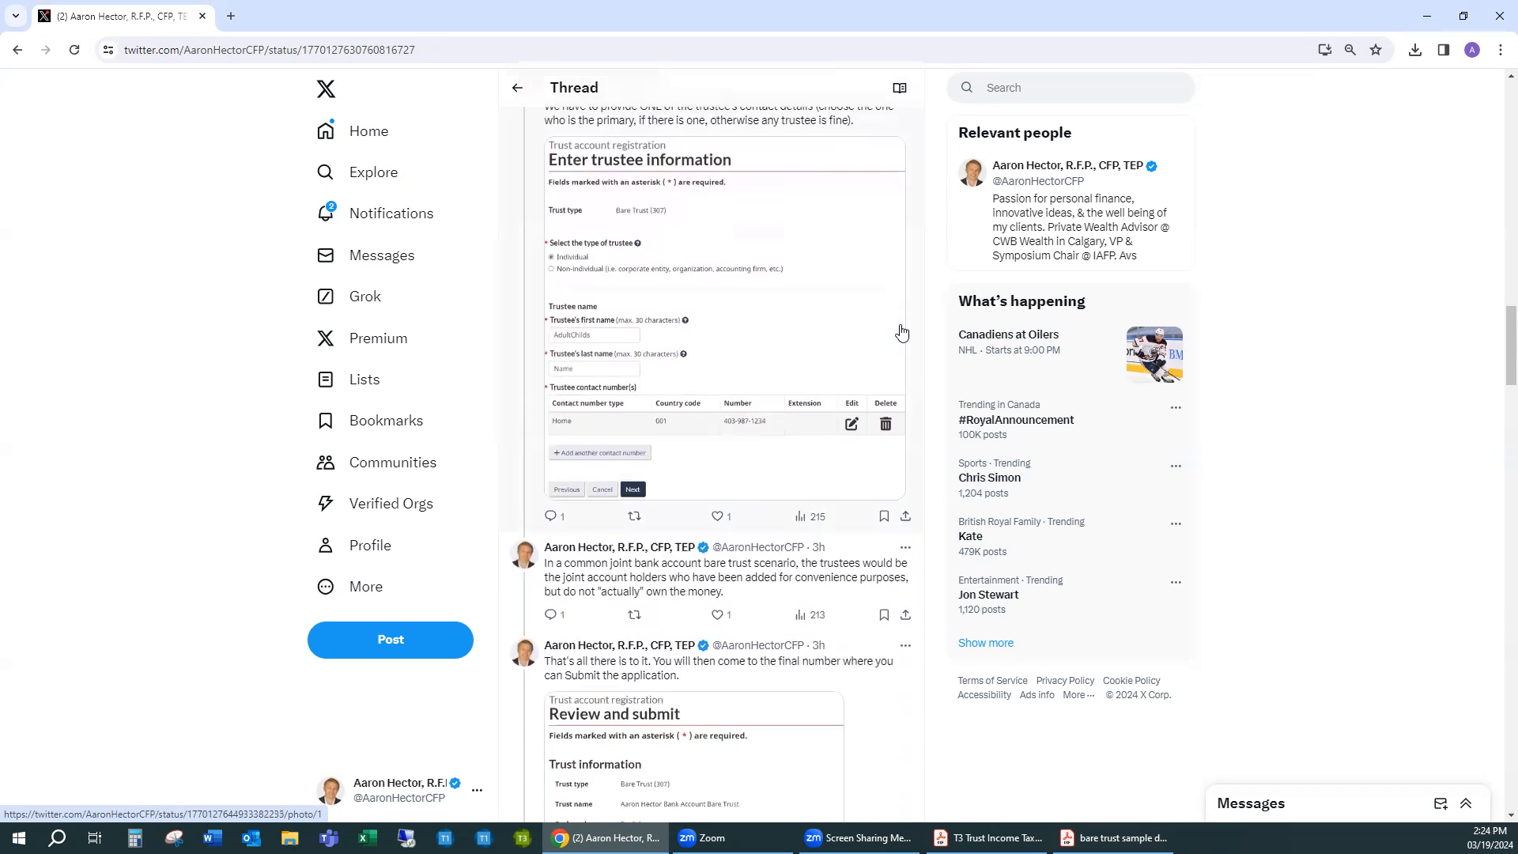
{"action": "scroll", "coordinate": [901, 332], "scroll_direction": "down", "scroll_amount": 1}
{"action": "scroll", "coordinate": [902, 330], "scroll_direction": "down", "scroll_amount": 4}
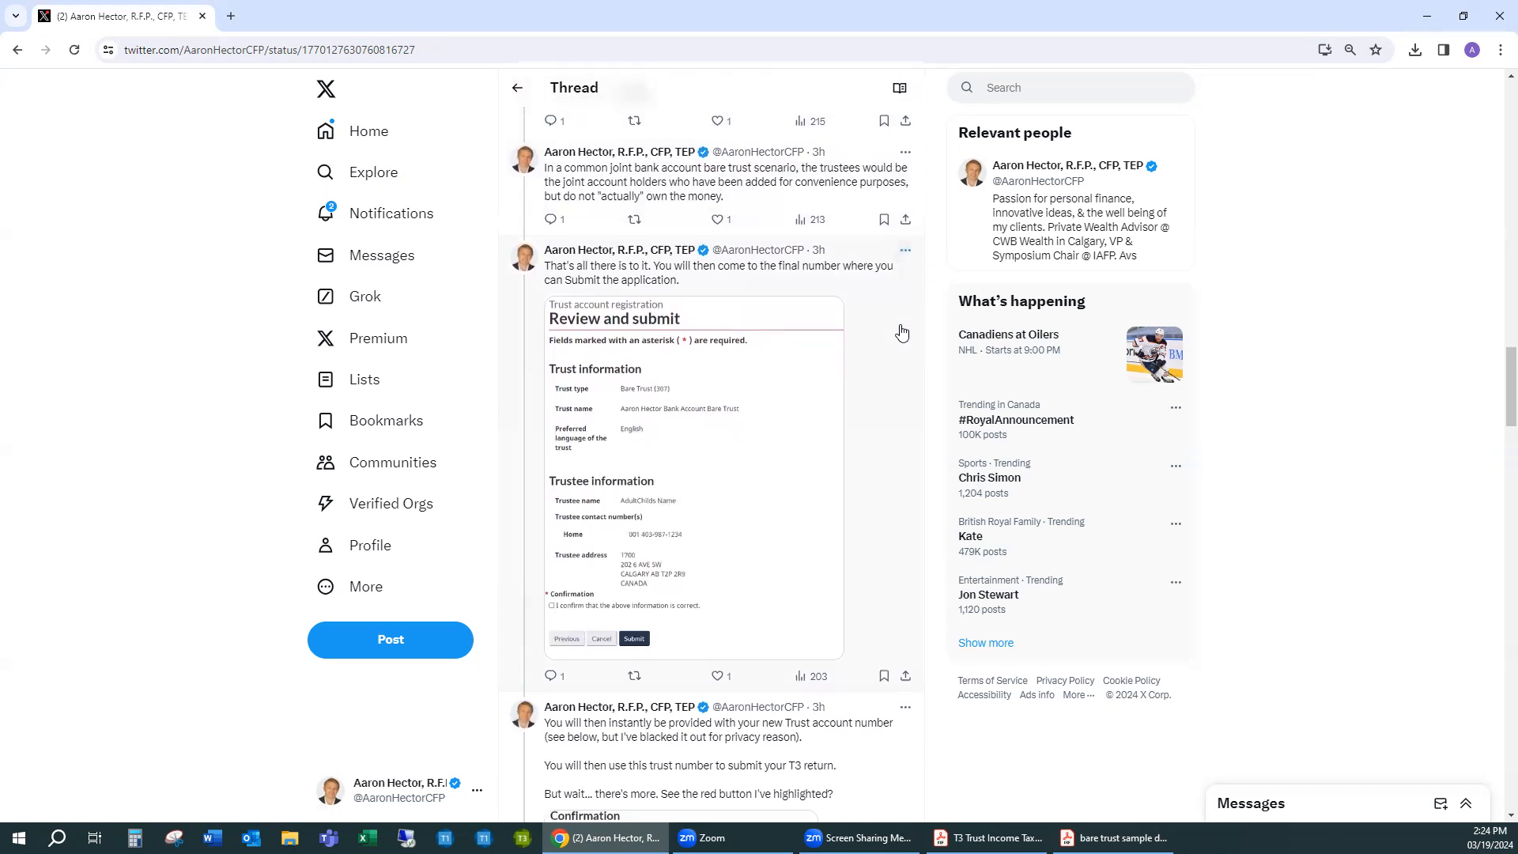
Read the thread's posts on the registration confirmation, sample explanation letter and document submission, and return to the thread's start
{"action": "scroll", "coordinate": [902, 332], "scroll_direction": "down", "scroll_amount": 1}
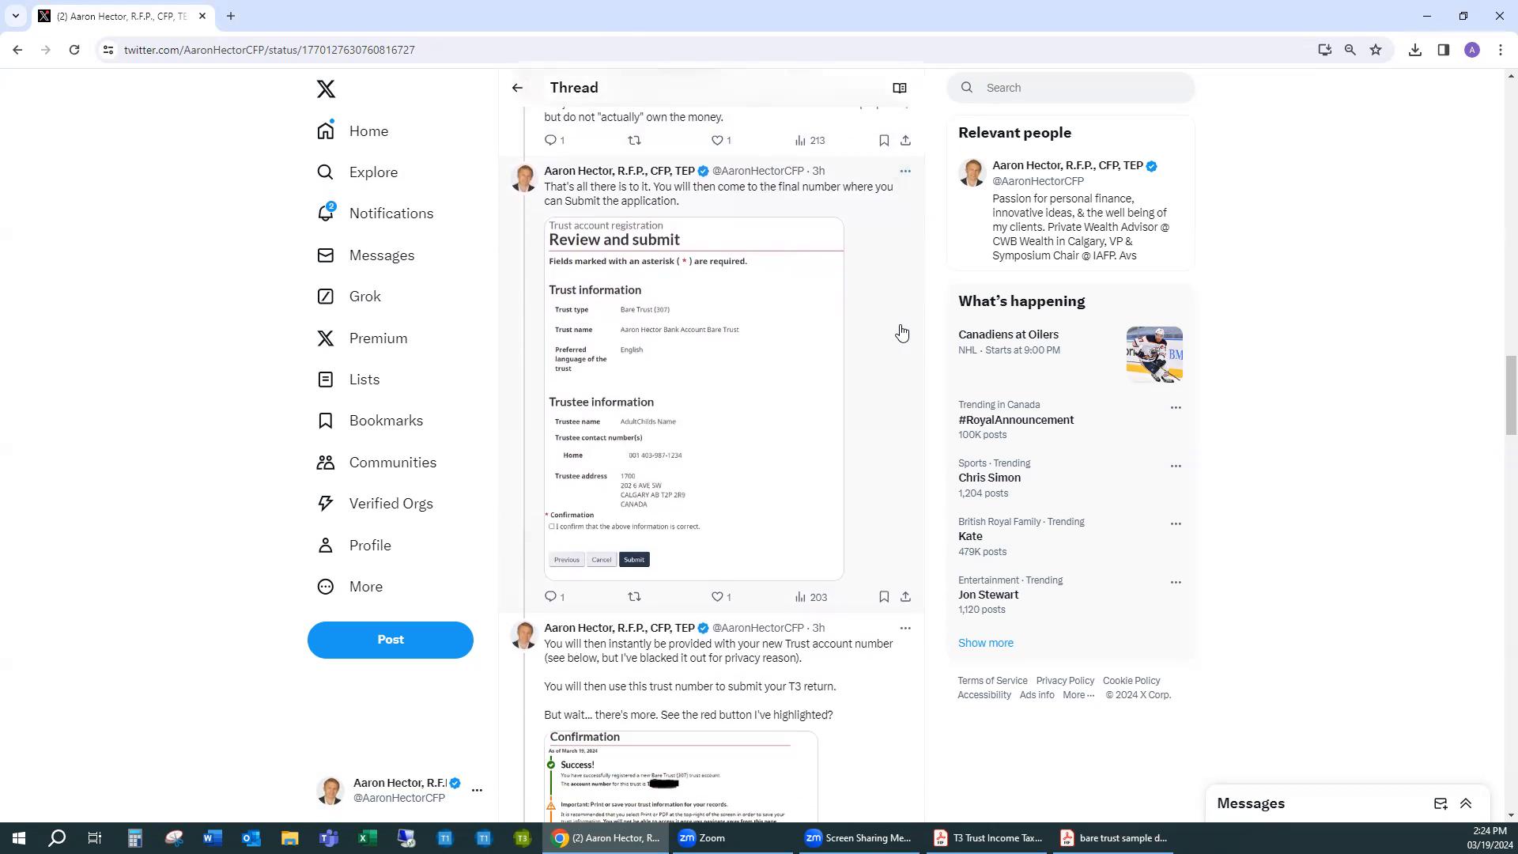
{"action": "scroll", "coordinate": [902, 332], "scroll_direction": "down", "scroll_amount": 1}
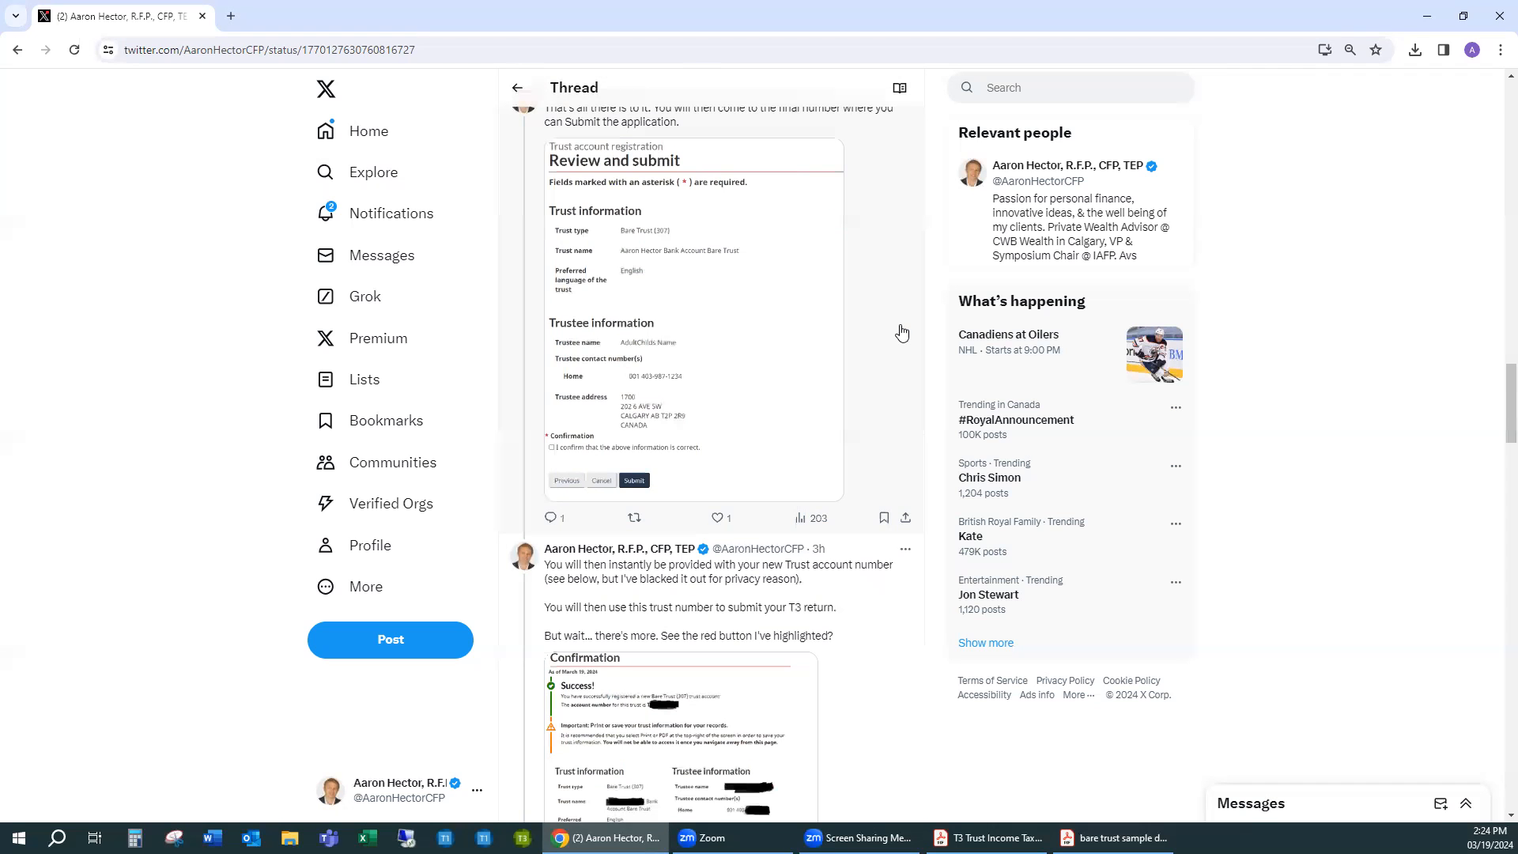
{"action": "scroll", "coordinate": [901, 331], "scroll_direction": "down", "scroll_amount": 7}
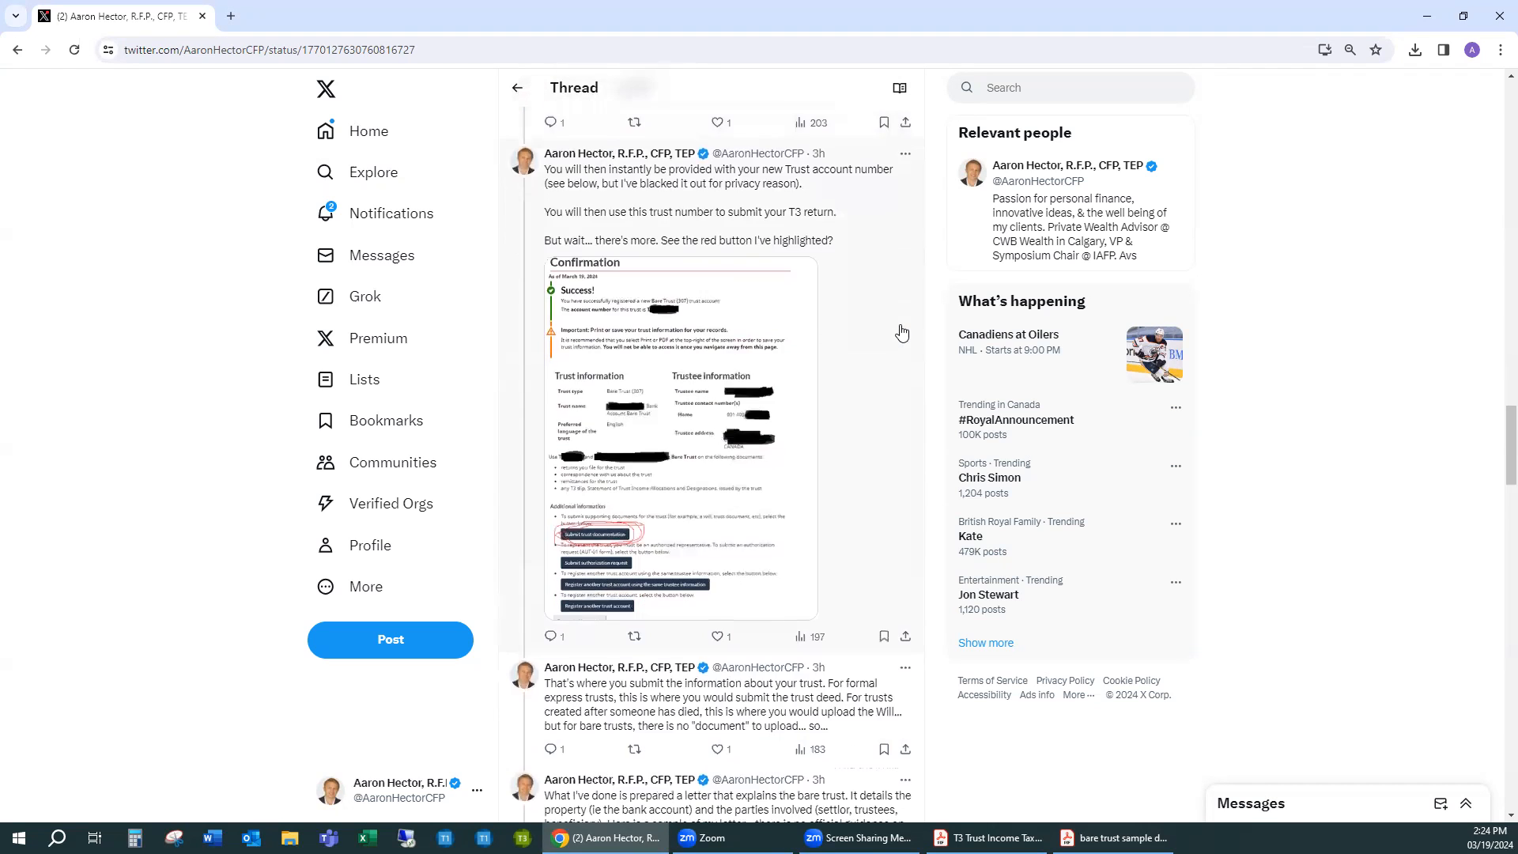
{"action": "scroll", "coordinate": [902, 332], "scroll_direction": "down", "scroll_amount": 4}
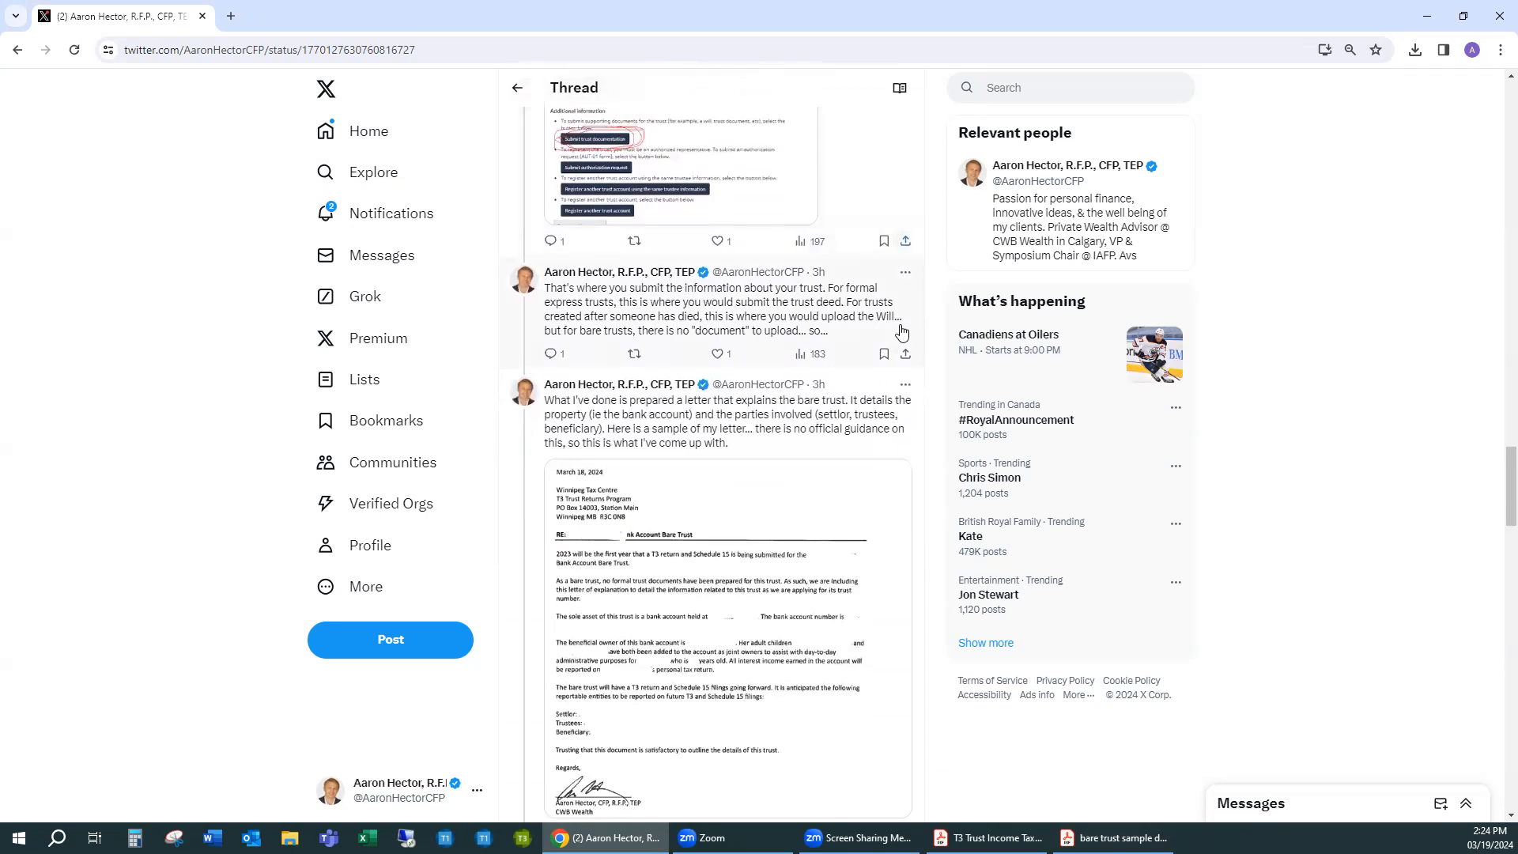
{"action": "scroll", "coordinate": [903, 332], "scroll_direction": "down", "scroll_amount": 1}
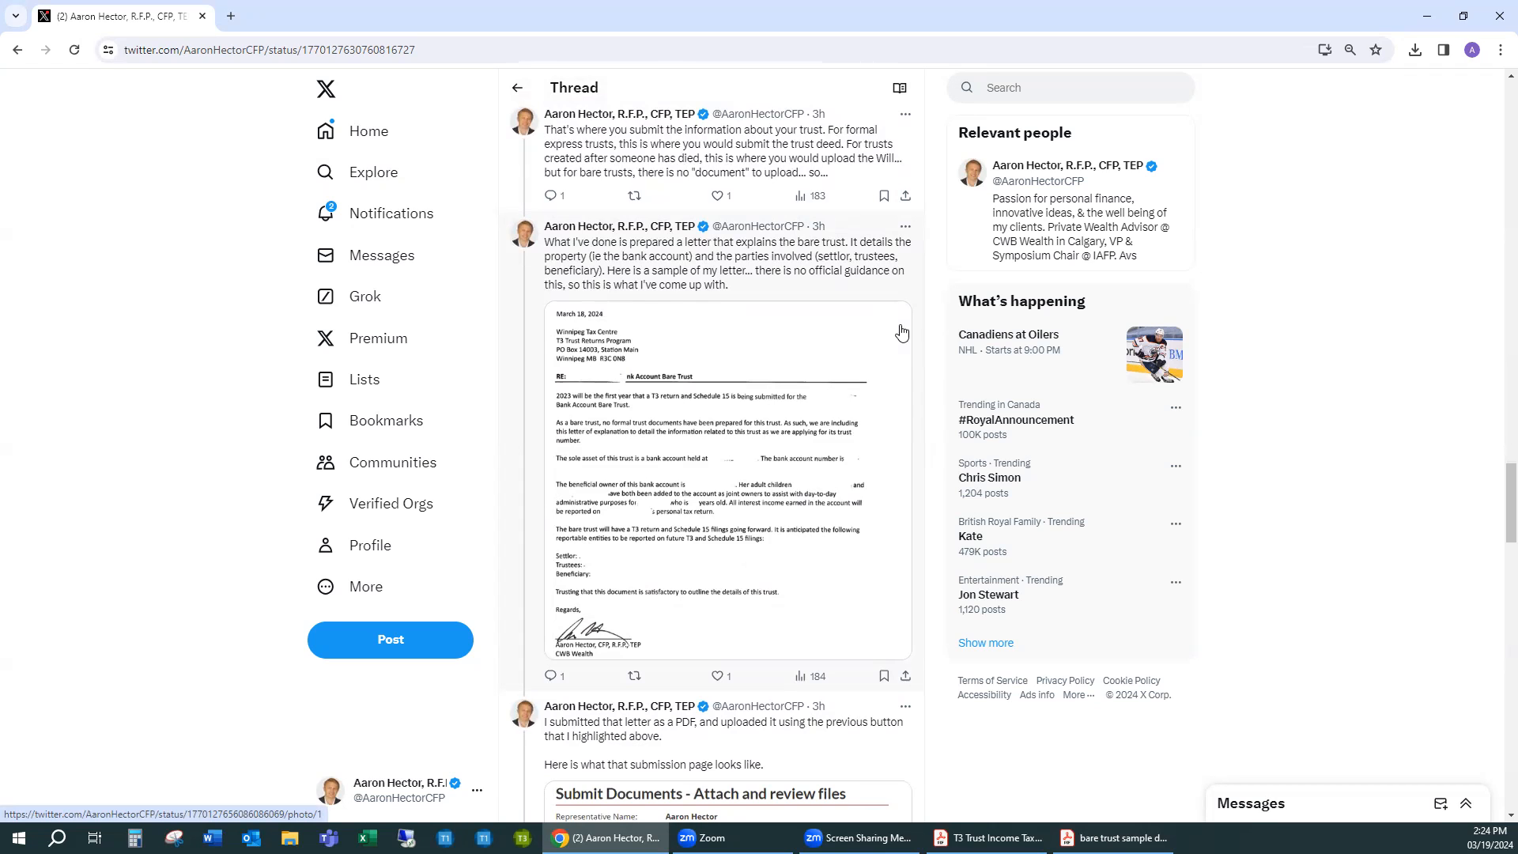
{"action": "scroll", "coordinate": [902, 332], "scroll_direction": "down", "scroll_amount": 10}
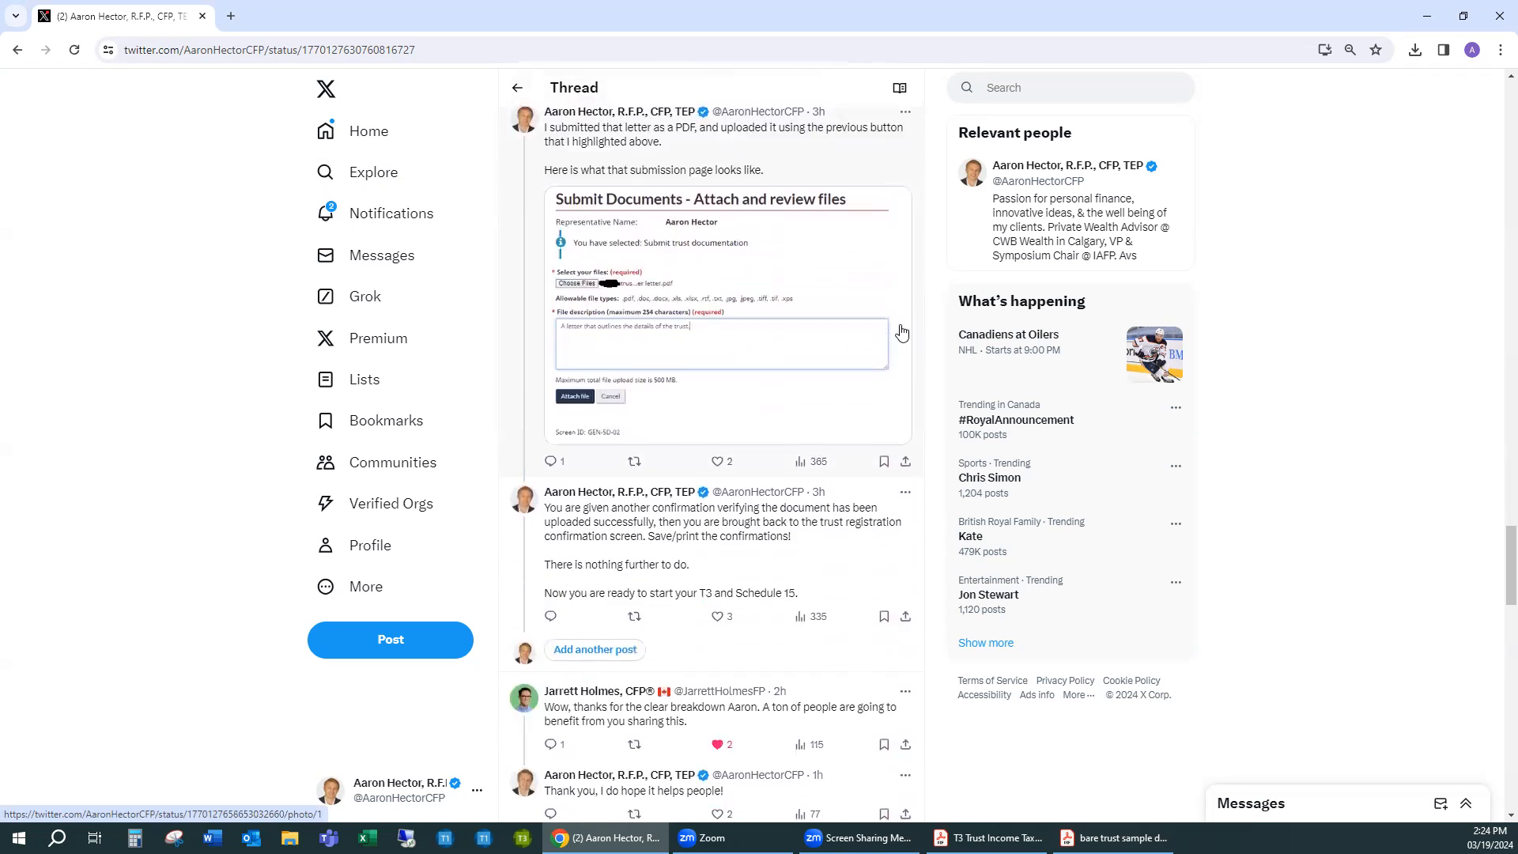
{"action": "scroll", "coordinate": [903, 332], "scroll_direction": "up", "scroll_amount": 5}
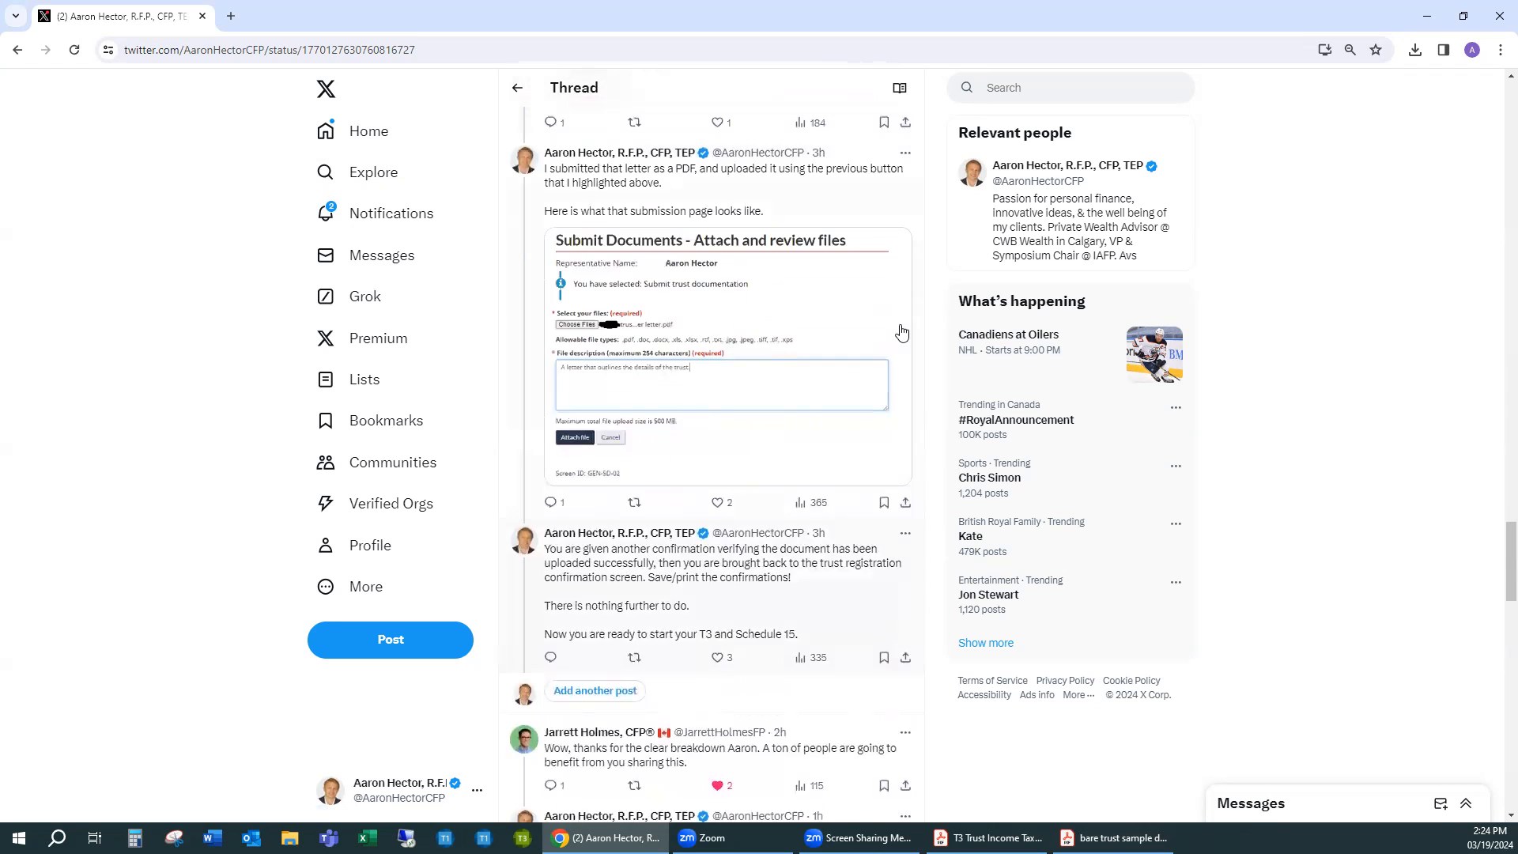
{"action": "scroll", "coordinate": [902, 332], "scroll_direction": "up", "scroll_amount": 15}
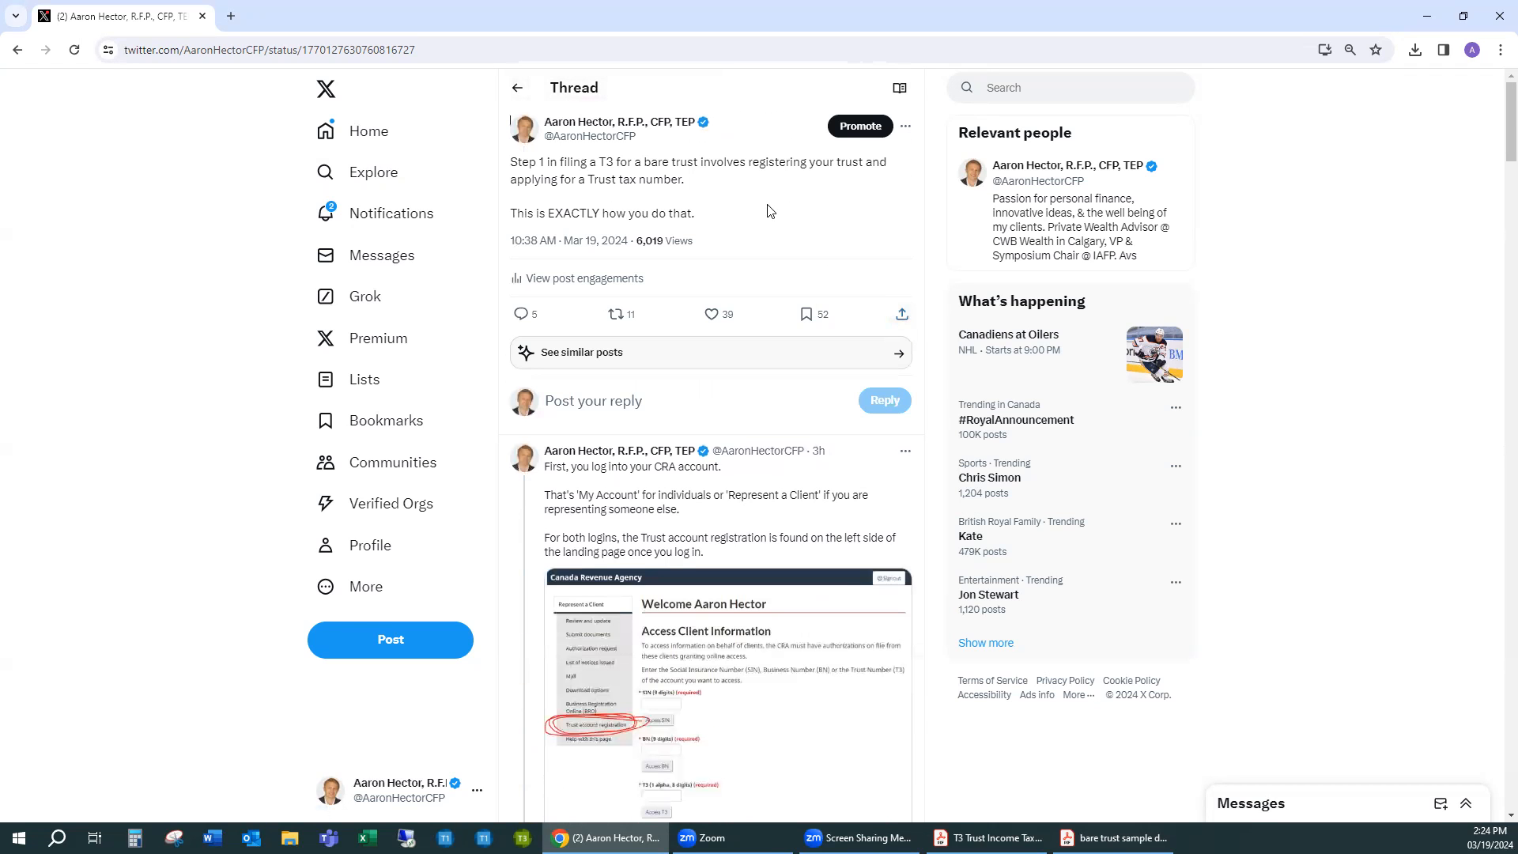
Switch to Adobe Acrobat, view the Schedule 15 beneficial ownership form, and return to the T3 return
{"action": "mouse_move", "coordinate": [988, 838]}
{"action": "left_click", "coordinate": [878, 779]}
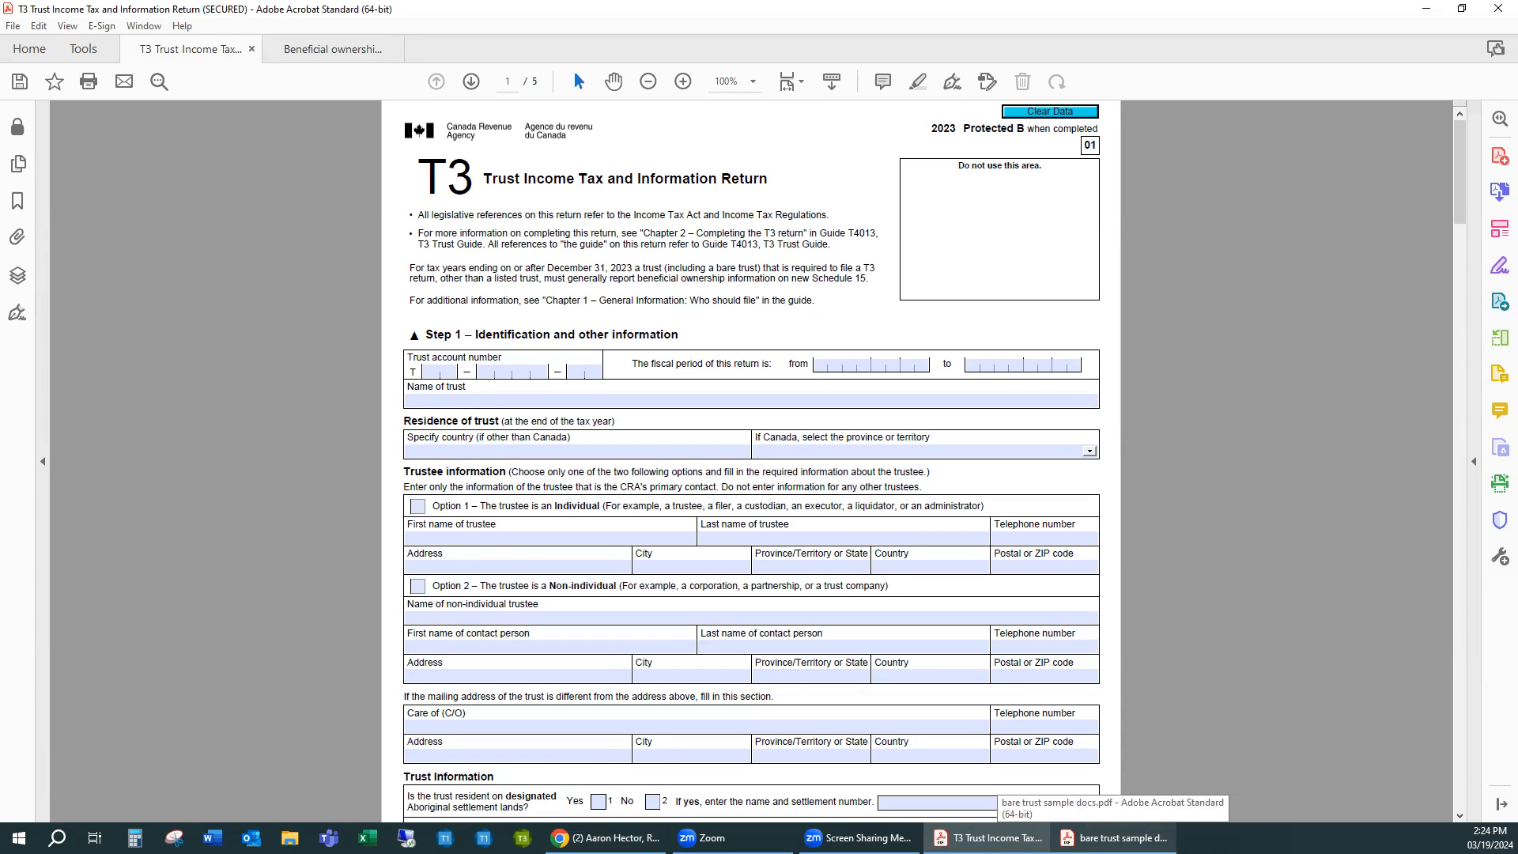
{"action": "left_click", "coordinate": [1113, 838]}
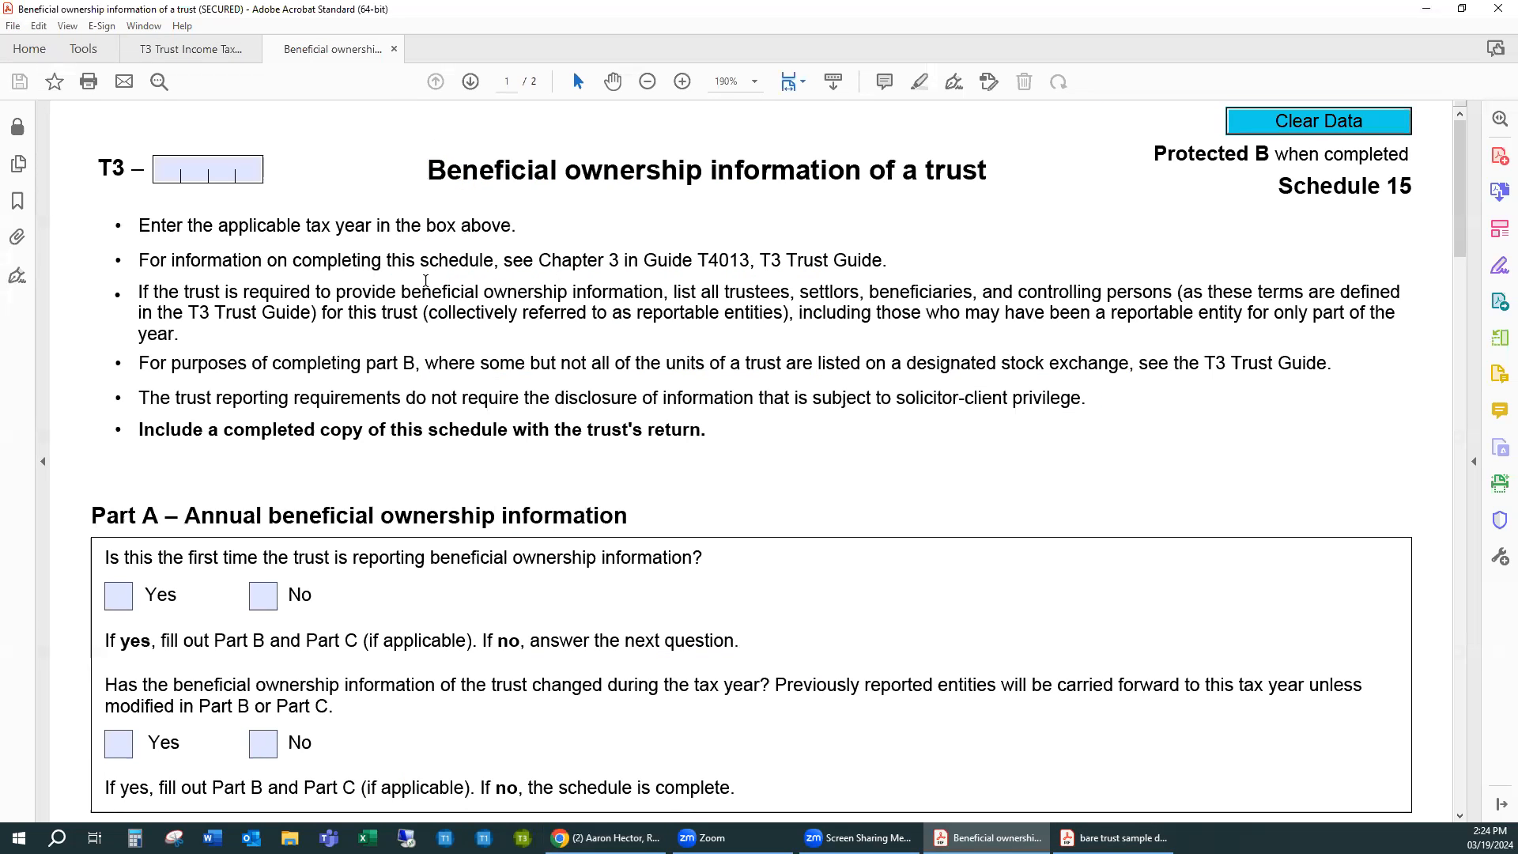
{"action": "left_click", "coordinate": [182, 55]}
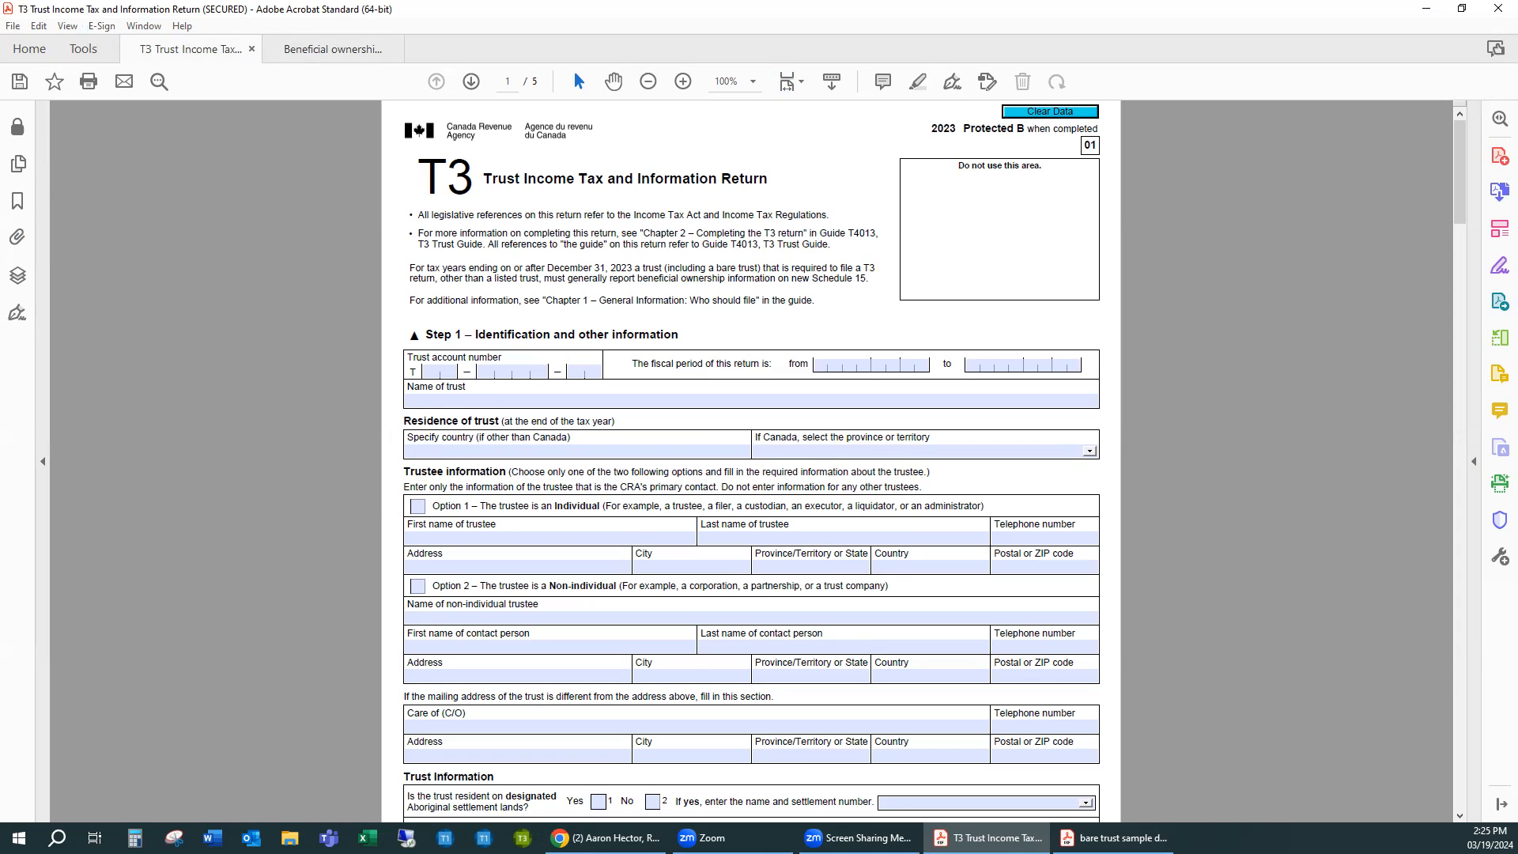
Go back to the Chrome thread and find the post showing the trust registration confirmation
{"action": "key", "text": "alt+Tab"}
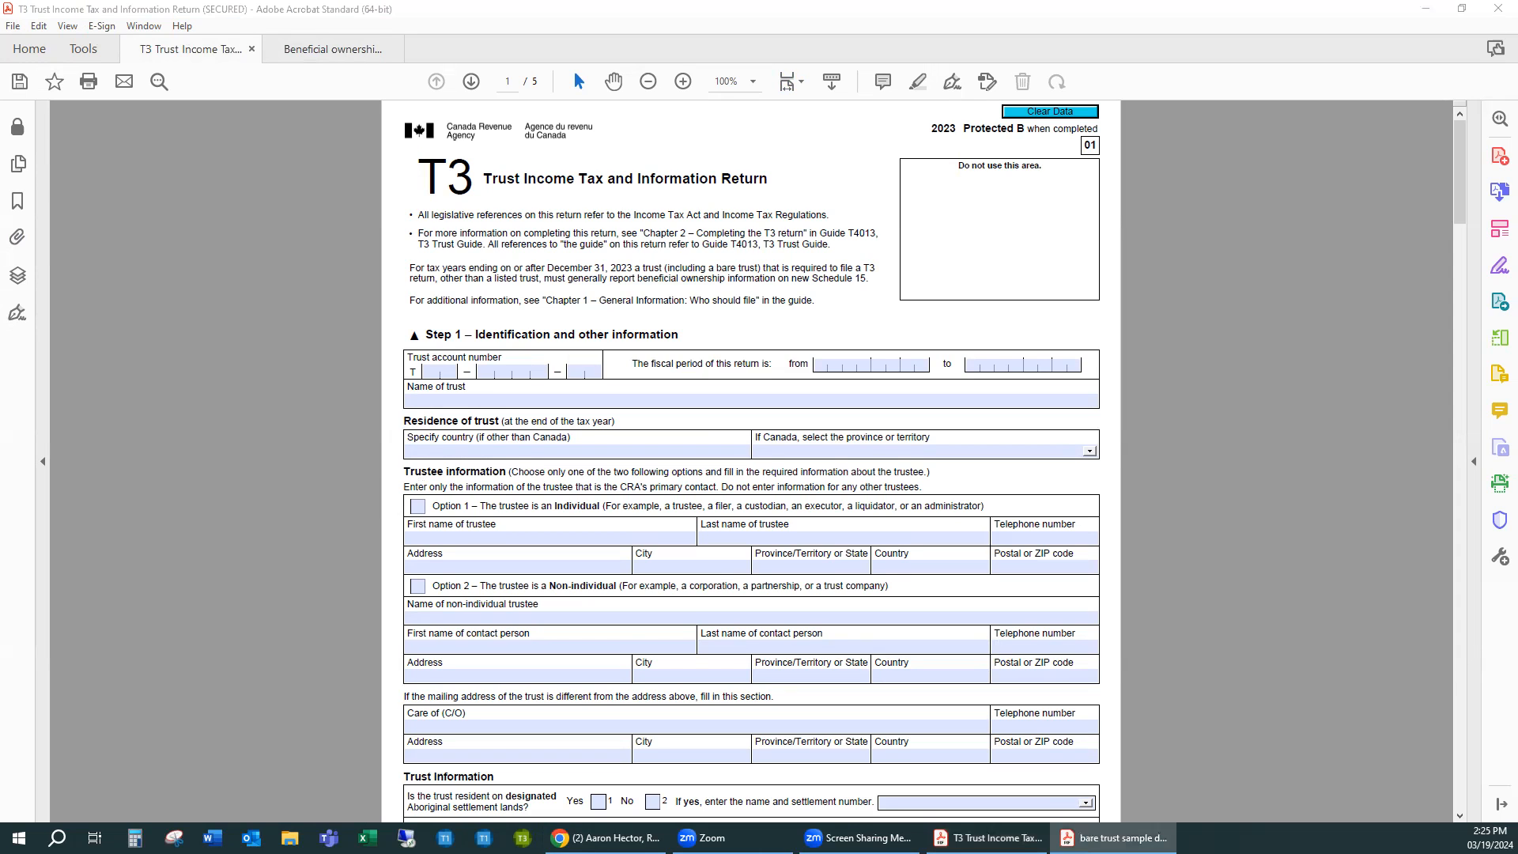
{"action": "left_click", "coordinate": [619, 827]}
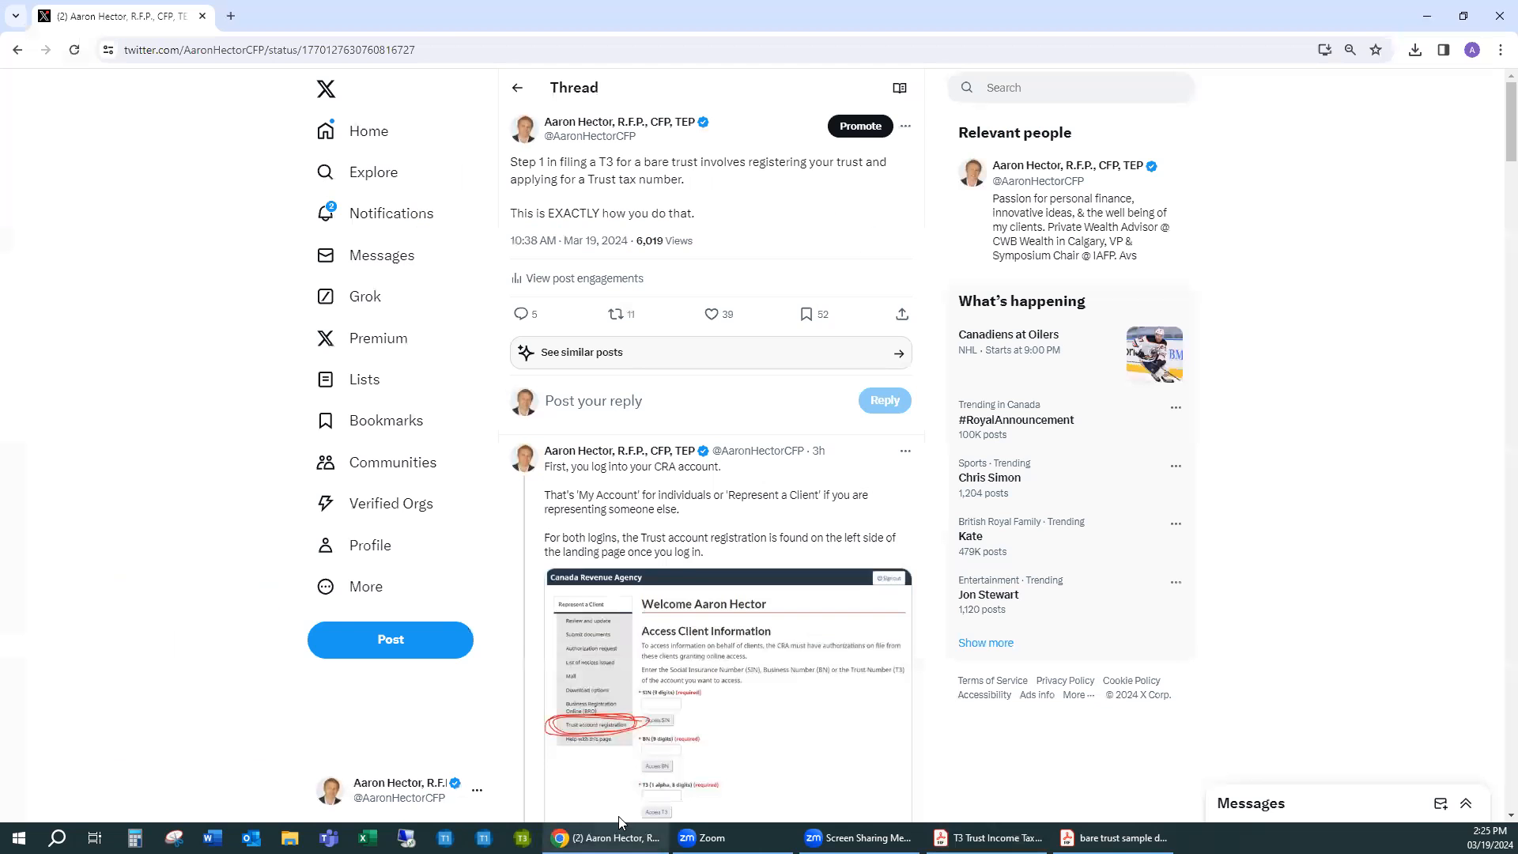
{"action": "scroll", "coordinate": [866, 372], "scroll_direction": "down", "scroll_amount": 15}
{"action": "scroll", "coordinate": [864, 383], "scroll_direction": "down", "scroll_amount": 15}
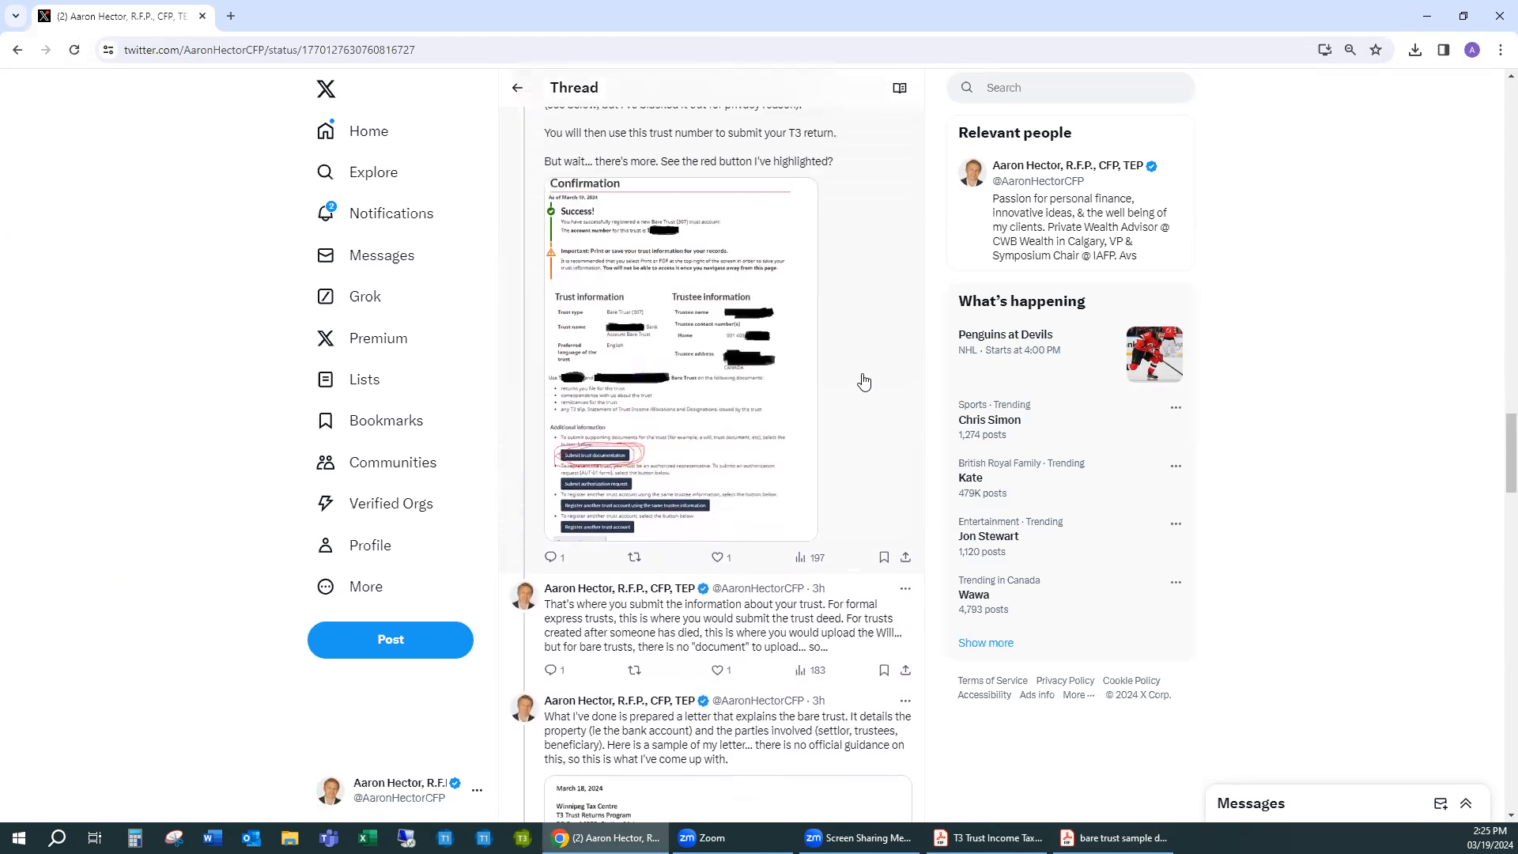
{"action": "scroll", "coordinate": [864, 383], "scroll_direction": "up", "scroll_amount": 1}
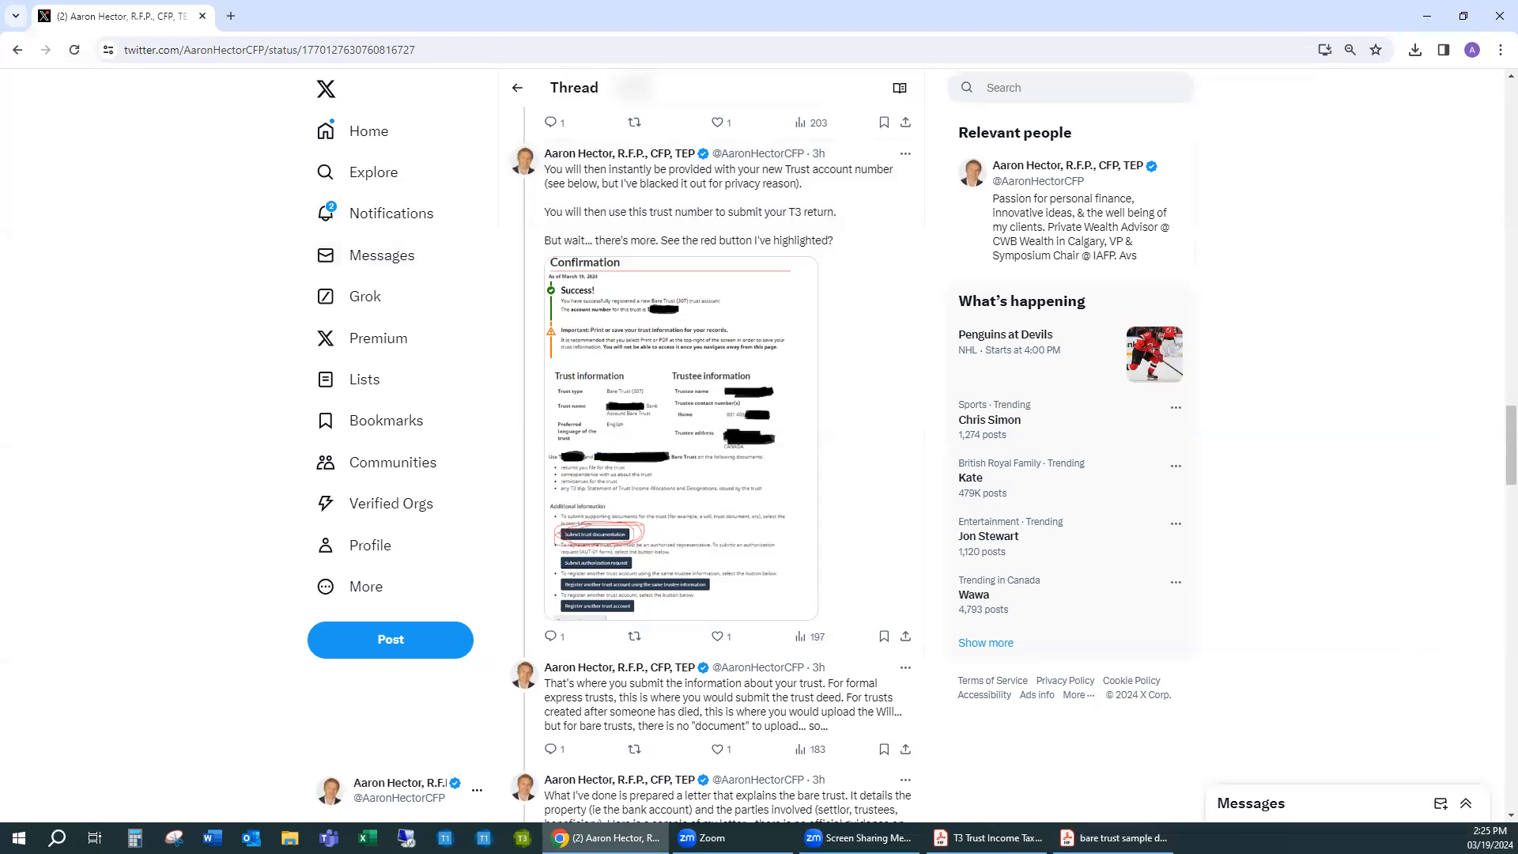
Open the bare trust sample documents in Acrobat and view the page 2 registration confirmation at 100% zoom
{"action": "key", "text": "alt+Tab"}
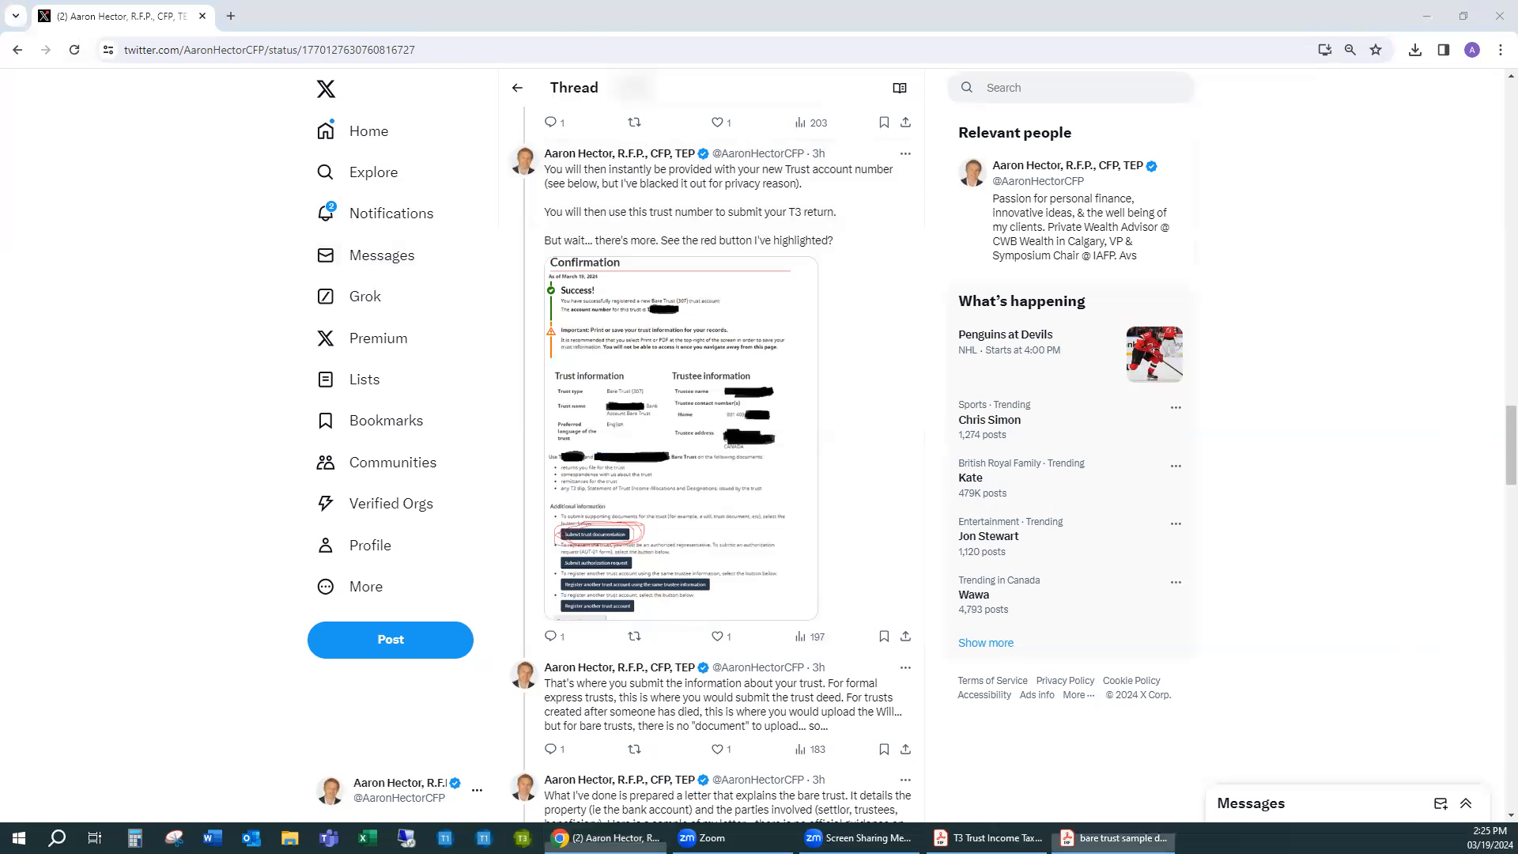
{"action": "left_click_drag", "start_coordinate": [0, 9], "coordinate": [680, 1]}
{"action": "scroll", "coordinate": [981, 505], "scroll_direction": "down", "scroll_amount": 5}
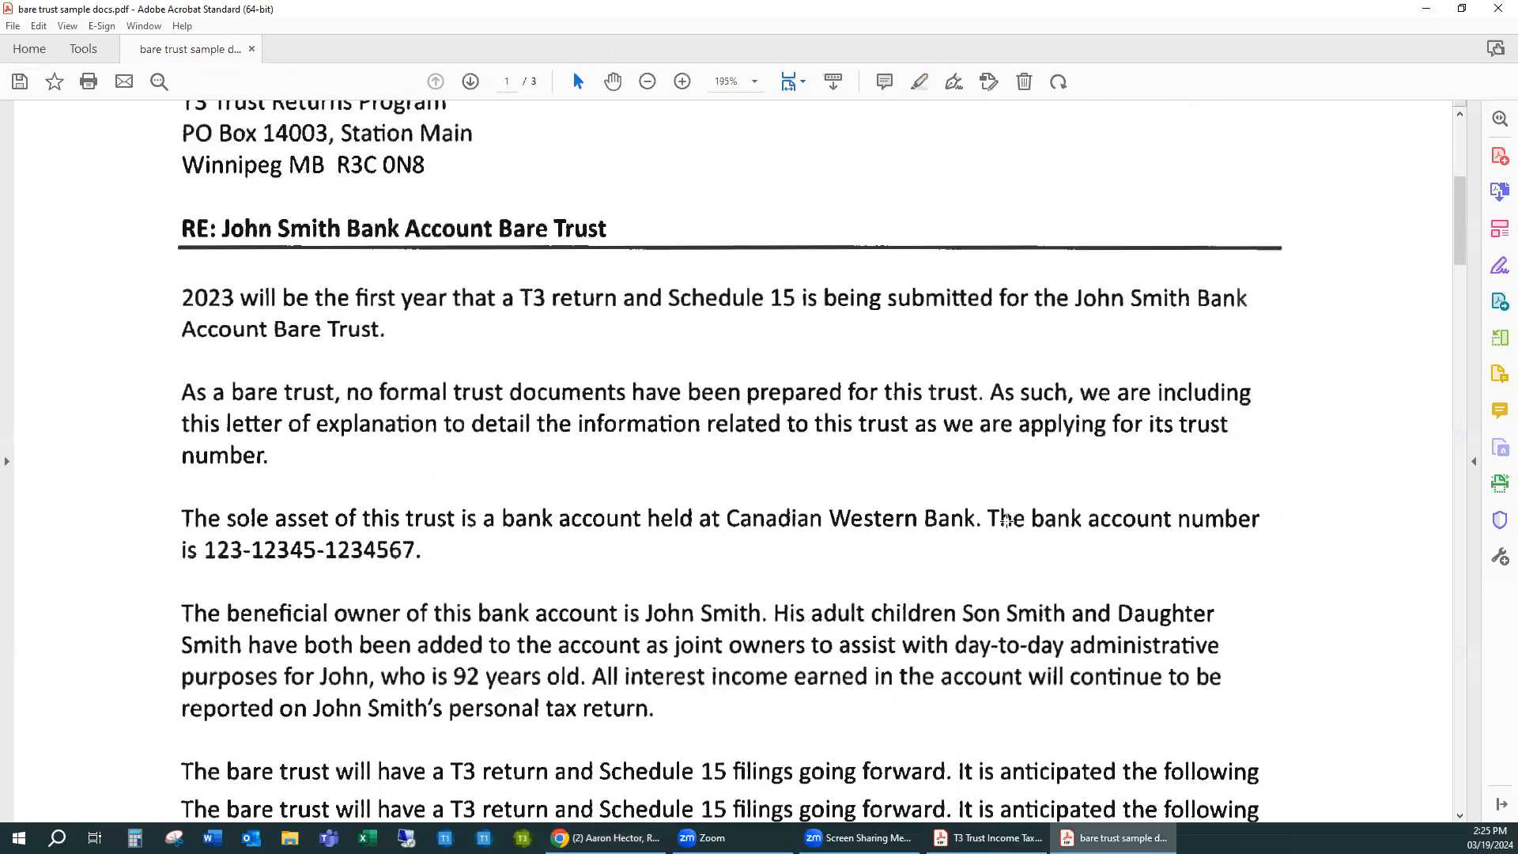
{"action": "scroll", "coordinate": [1006, 520], "scroll_direction": "down", "scroll_amount": 10}
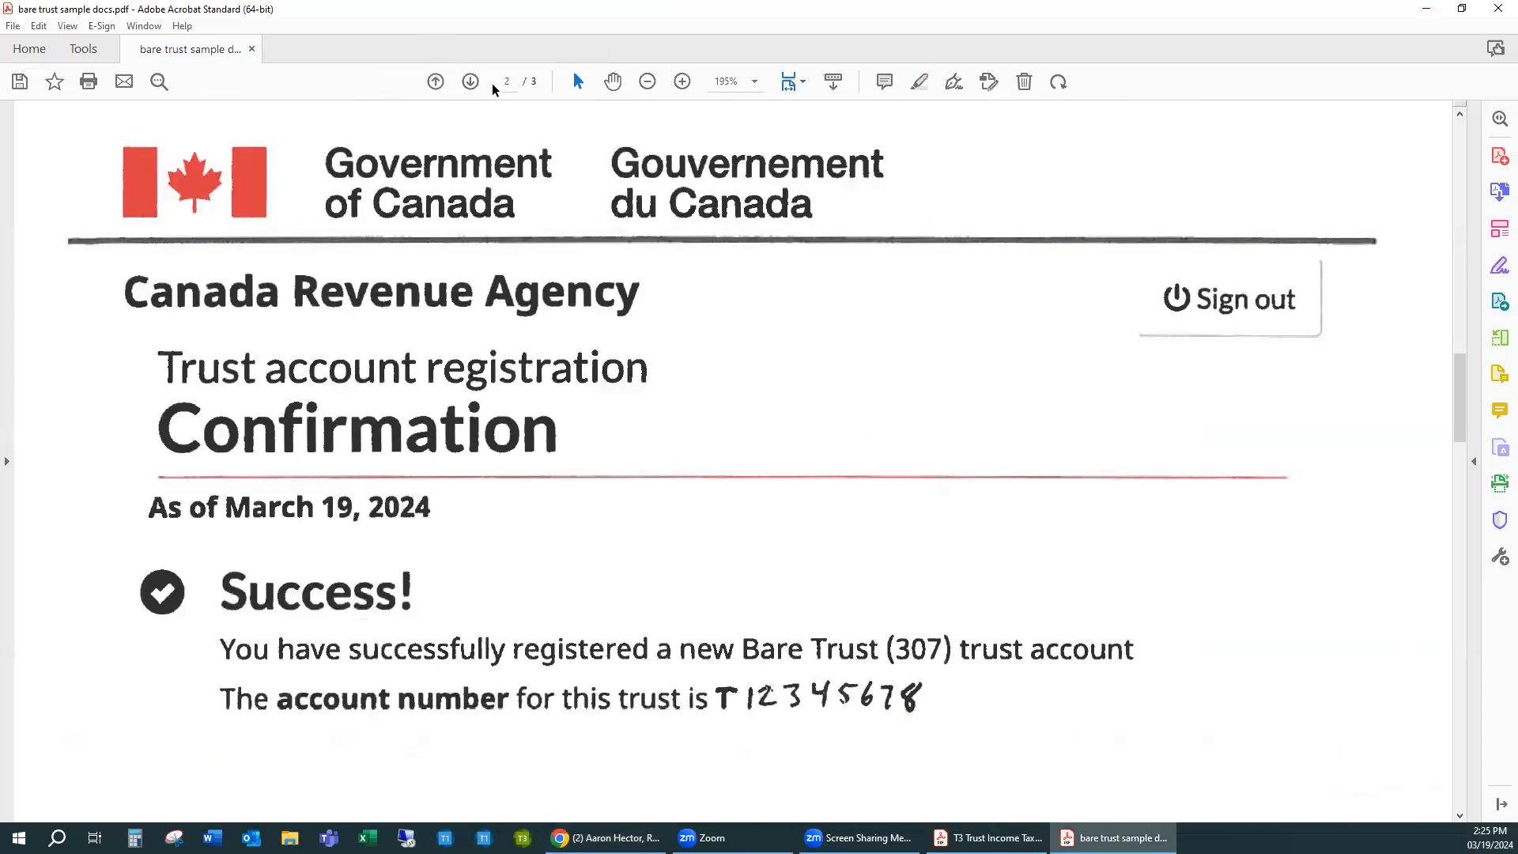
{"action": "left_click", "coordinate": [647, 82]}
{"action": "scroll", "coordinate": [886, 323], "scroll_direction": "down", "scroll_amount": 3}
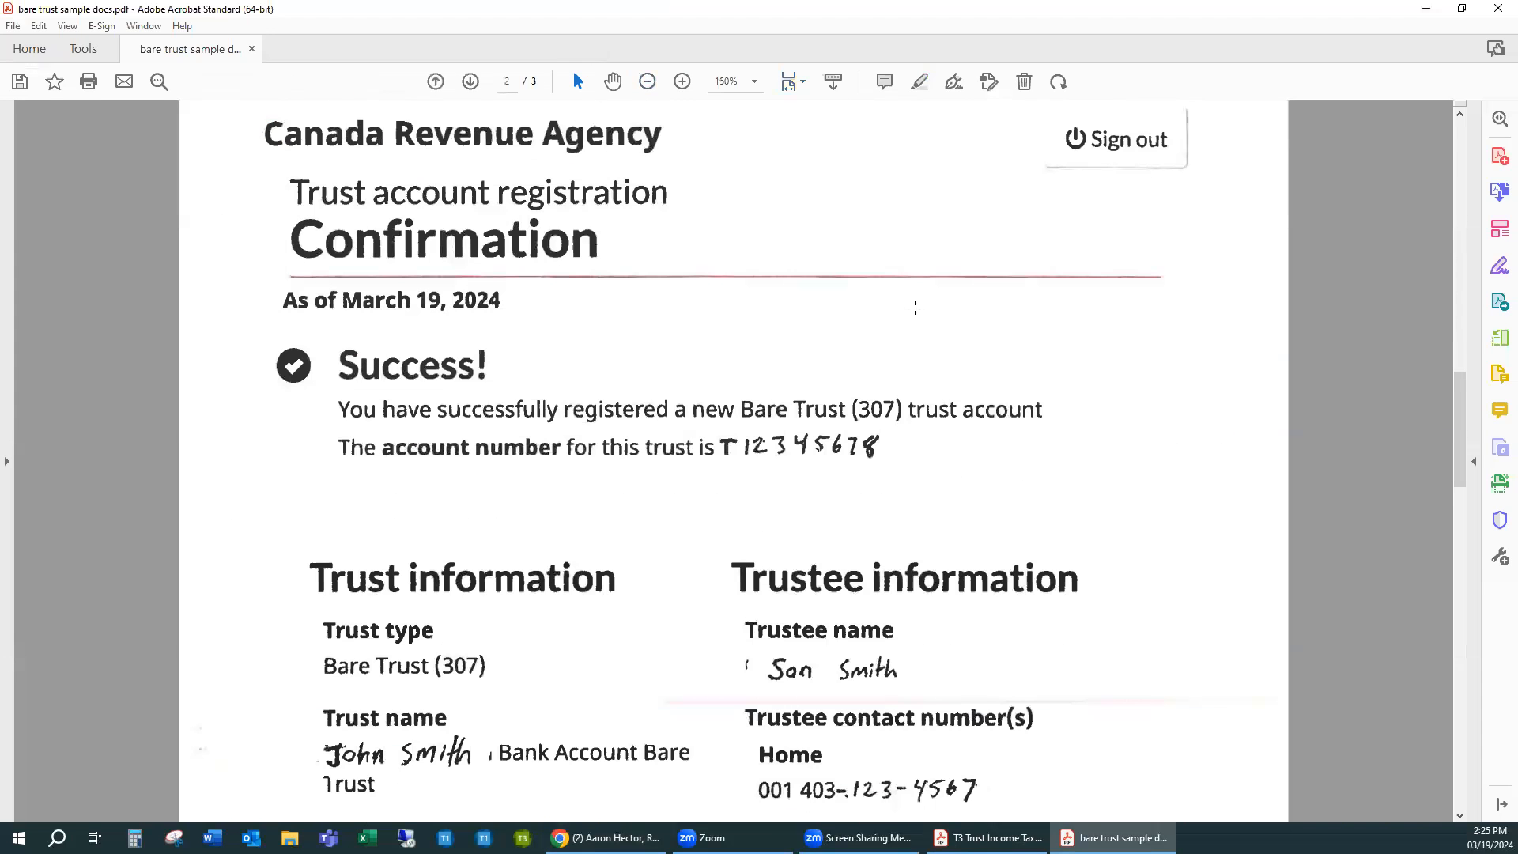
{"action": "scroll", "coordinate": [914, 308], "scroll_direction": "down", "scroll_amount": 1}
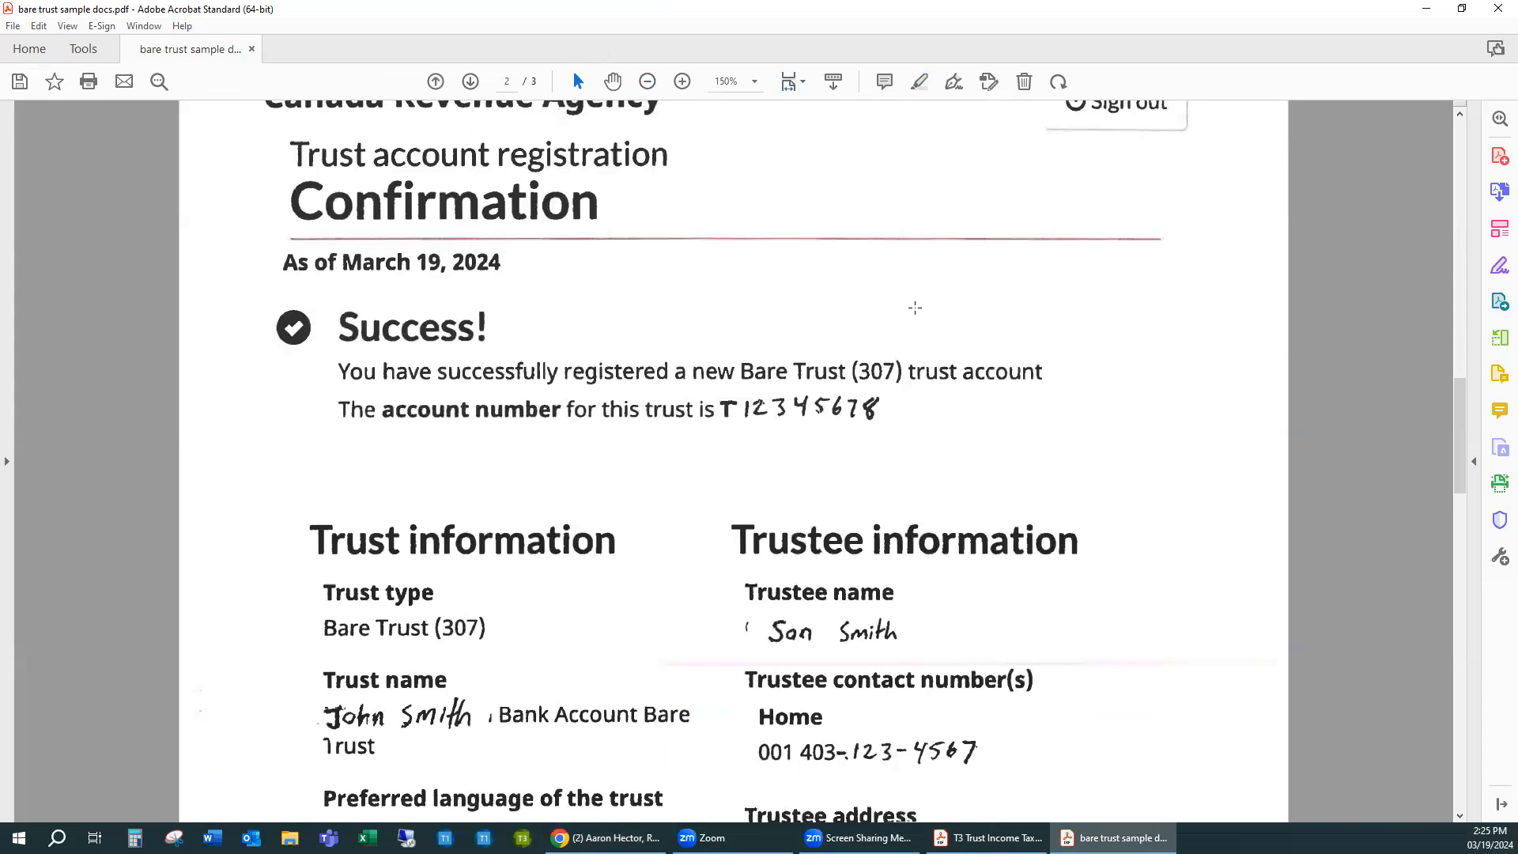
{"action": "left_click", "coordinate": [647, 81]}
{"action": "left_click", "coordinate": [646, 83]}
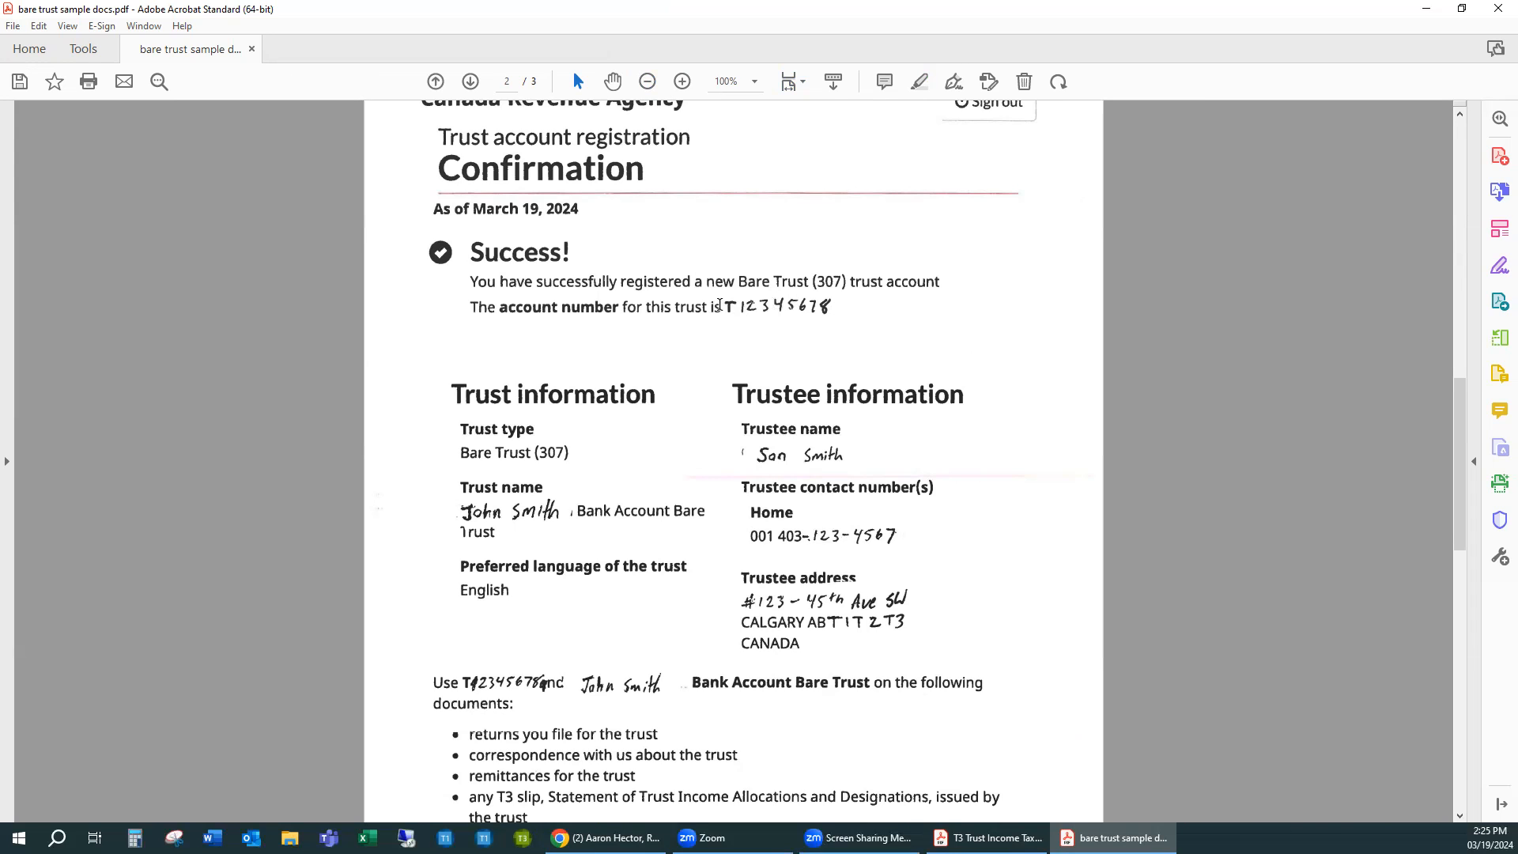
{"action": "scroll", "coordinate": [969, 342], "scroll_direction": "down", "scroll_amount": 1}
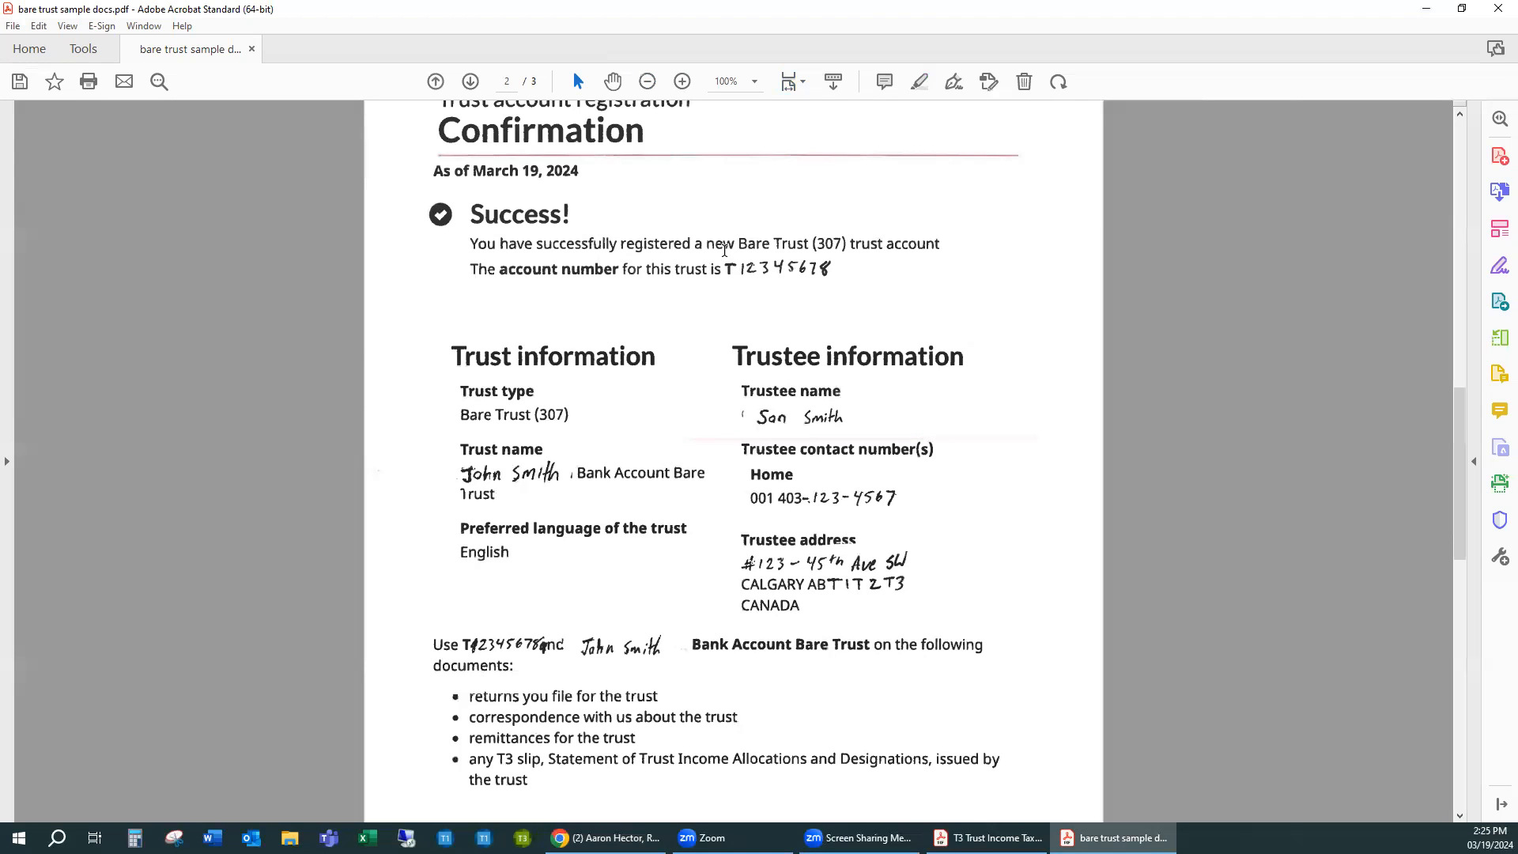
Examine the trust account number and trust name on the registration confirmation
{"action": "left_click_drag", "start_coordinate": [720, 269], "coordinate": [835, 280]}
{"action": "left_click", "coordinate": [849, 311]}
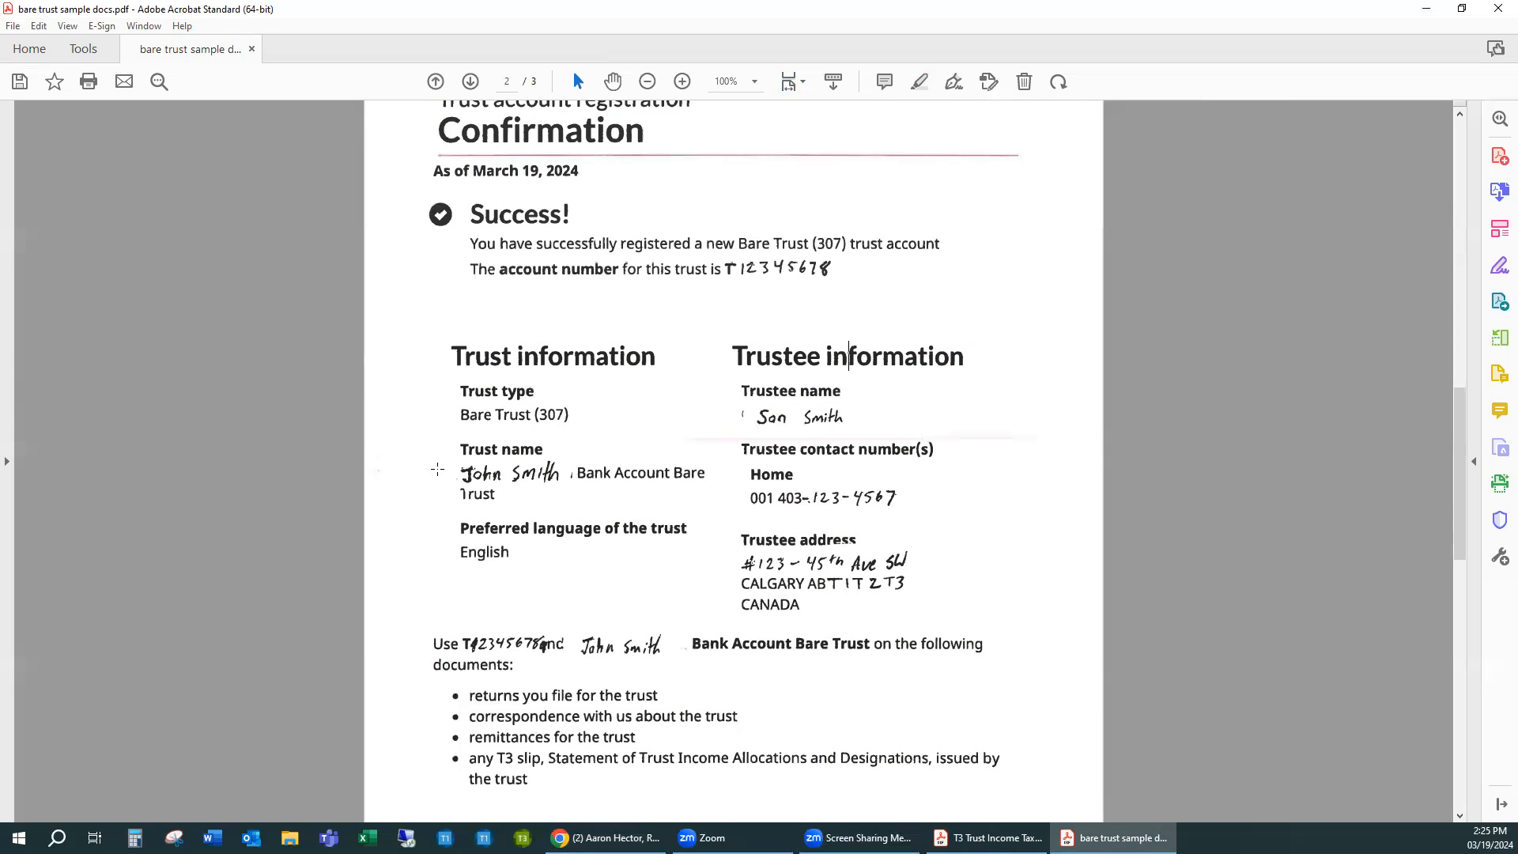
{"action": "left_click_drag", "start_coordinate": [710, 473], "coordinate": [554, 452]}
{"action": "left_click", "coordinate": [754, 461]}
Review the page 3 Bare Trust Details, examining the trust name, the settlor and both trustees
{"action": "scroll", "coordinate": [851, 476], "scroll_direction": "down", "scroll_amount": 10}
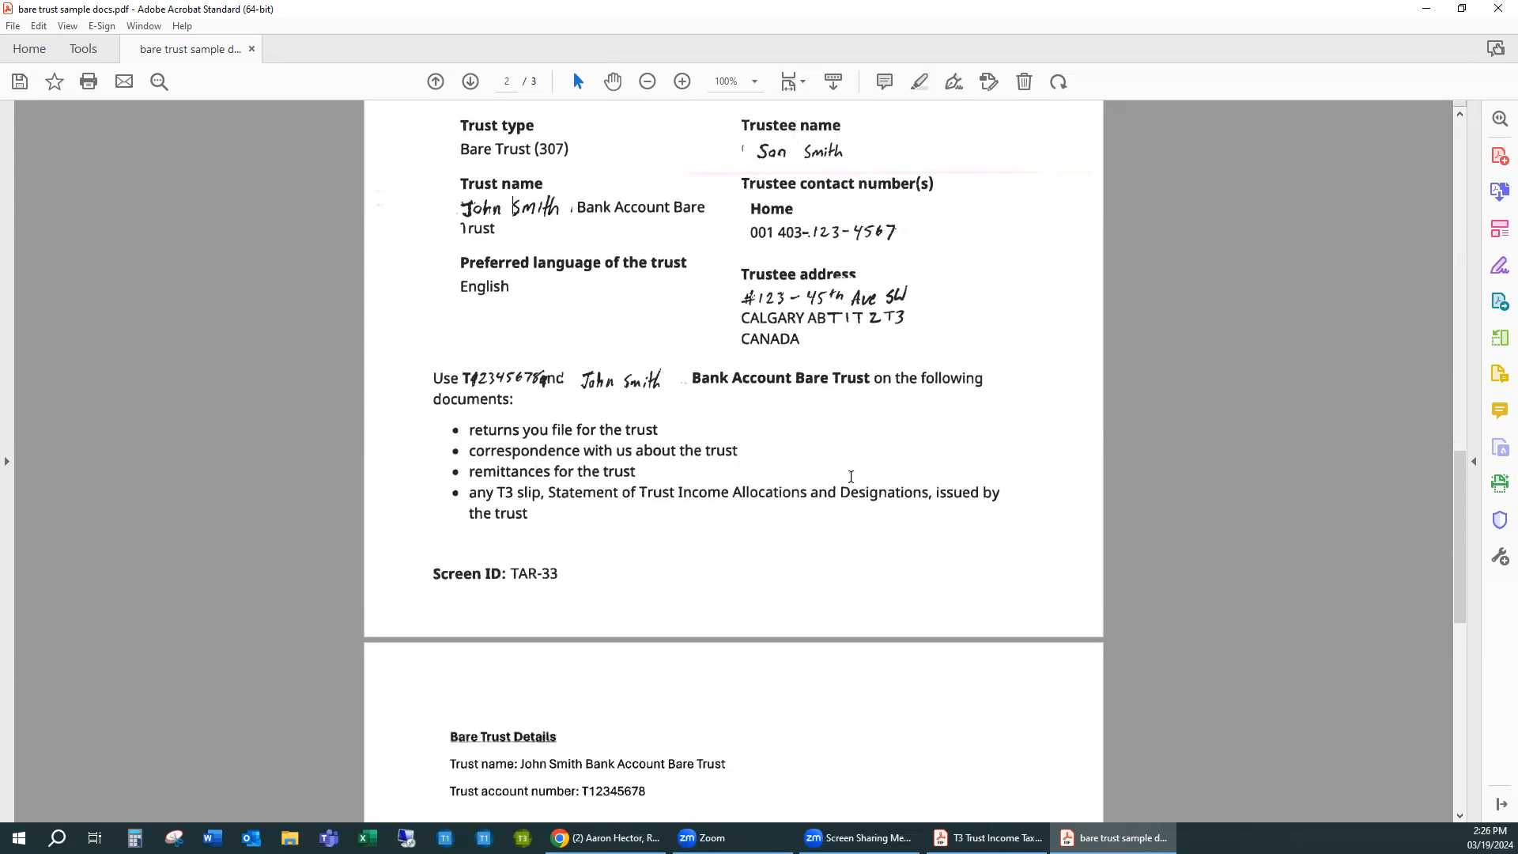
{"action": "scroll", "coordinate": [849, 477], "scroll_direction": "down", "scroll_amount": 1}
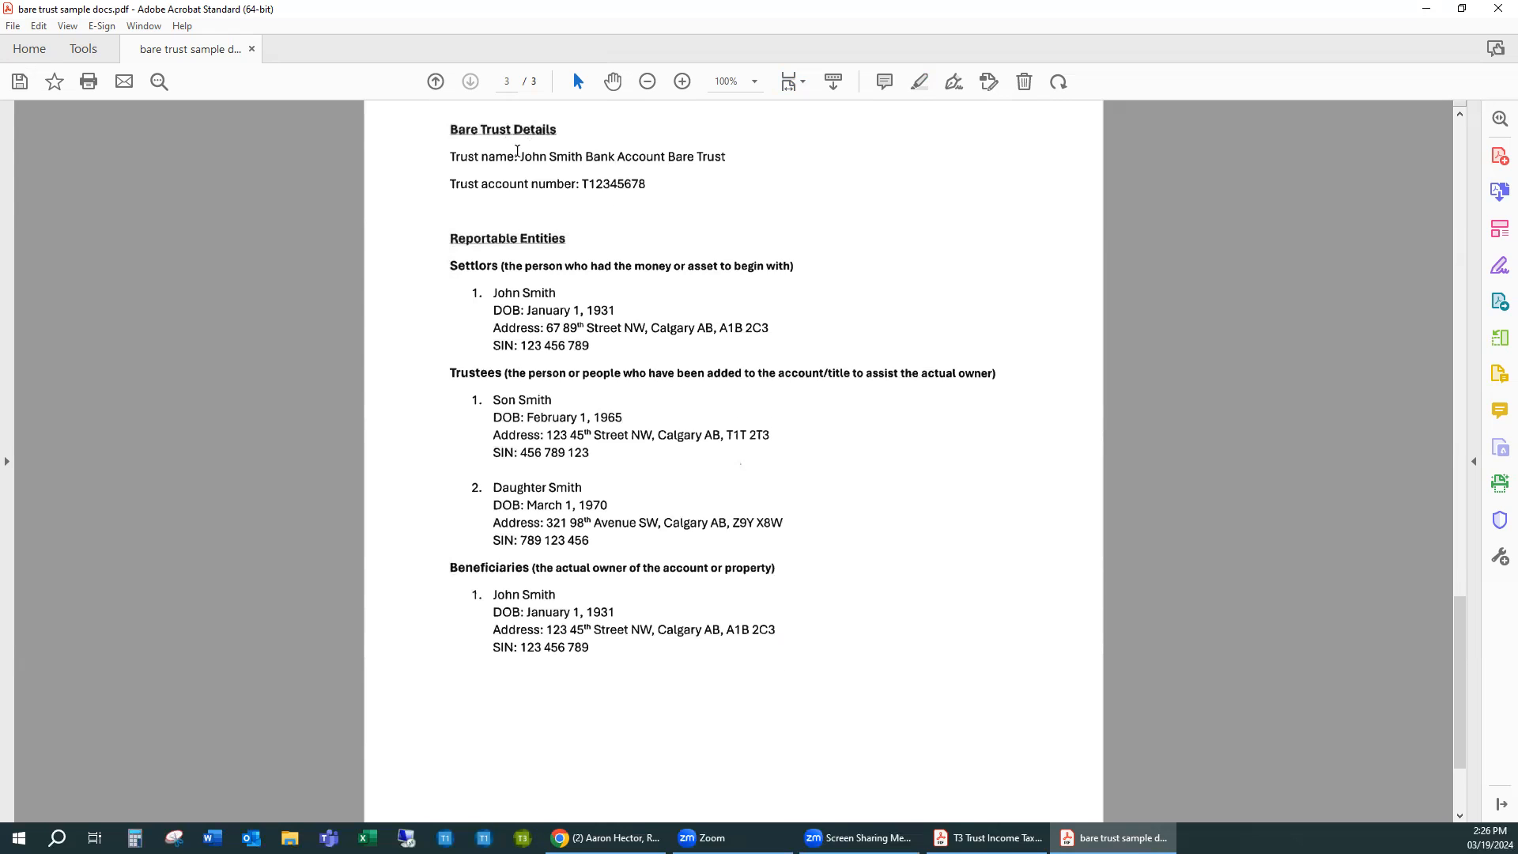
{"action": "left_click_drag", "start_coordinate": [538, 153], "coordinate": [724, 157]}
{"action": "key", "text": "ctrl+a"}
{"action": "left_click", "coordinate": [591, 244]}
{"action": "left_click_drag", "start_coordinate": [480, 295], "coordinate": [556, 293]}
{"action": "left_click", "coordinate": [565, 295]}
{"action": "left_click_drag", "start_coordinate": [491, 400], "coordinate": [553, 400]}
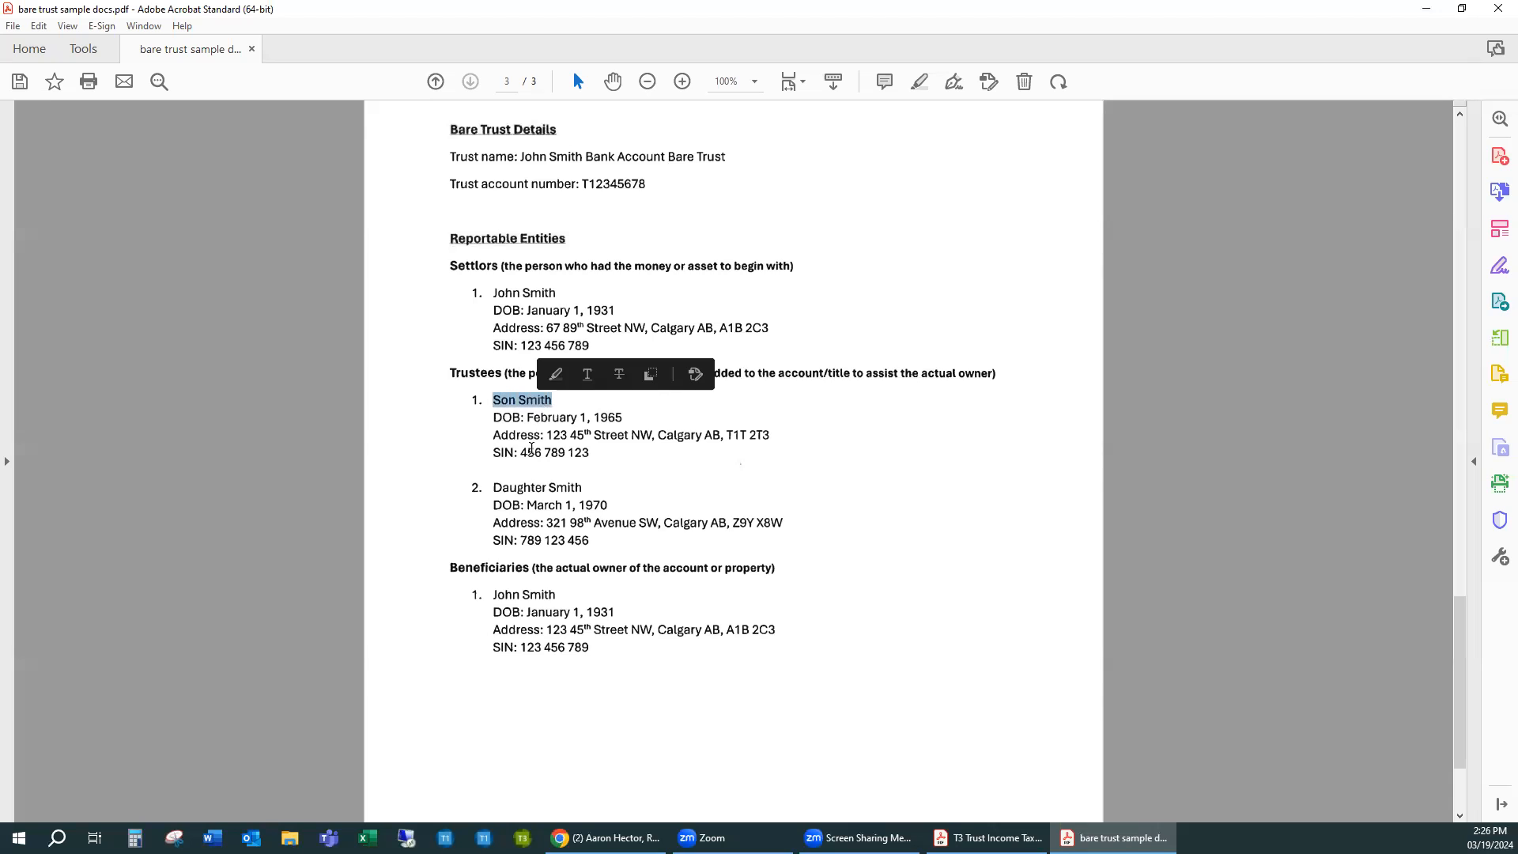
{"action": "left_click_drag", "start_coordinate": [493, 488], "coordinate": [582, 488]}
{"action": "left_click", "coordinate": [573, 492]}
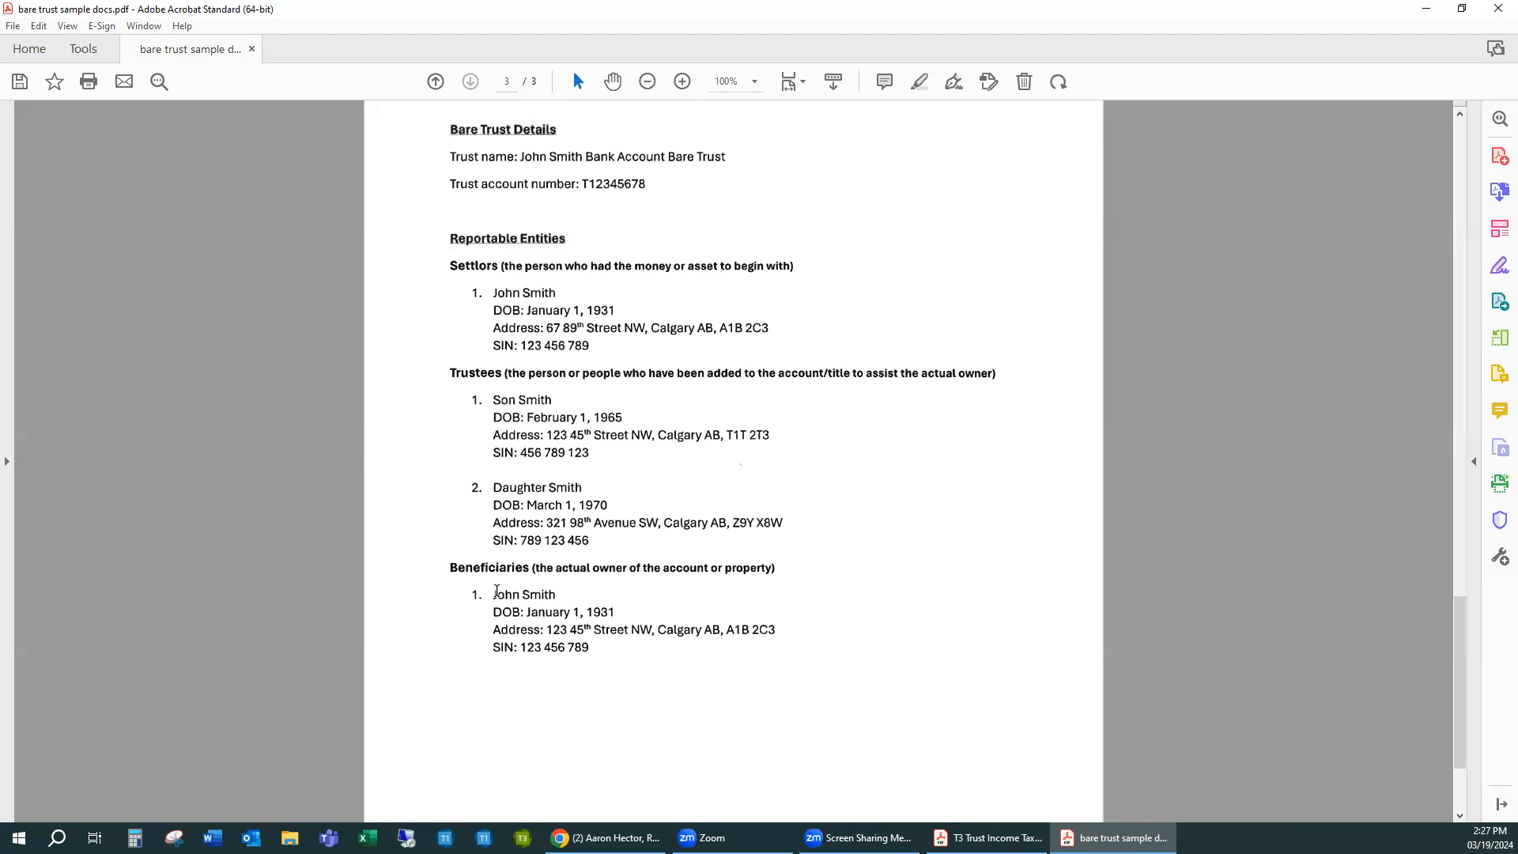
Compare the listed beneficiary with the settlor and trustees among the reportable entities
{"action": "left_click_drag", "start_coordinate": [495, 595], "coordinate": [519, 594]}
{"action": "left_click", "coordinate": [522, 595]}
{"action": "left_click_drag", "start_coordinate": [487, 289], "coordinate": [556, 293]}
{"action": "left_click", "coordinate": [505, 590]}
{"action": "left_click", "coordinate": [502, 400]}
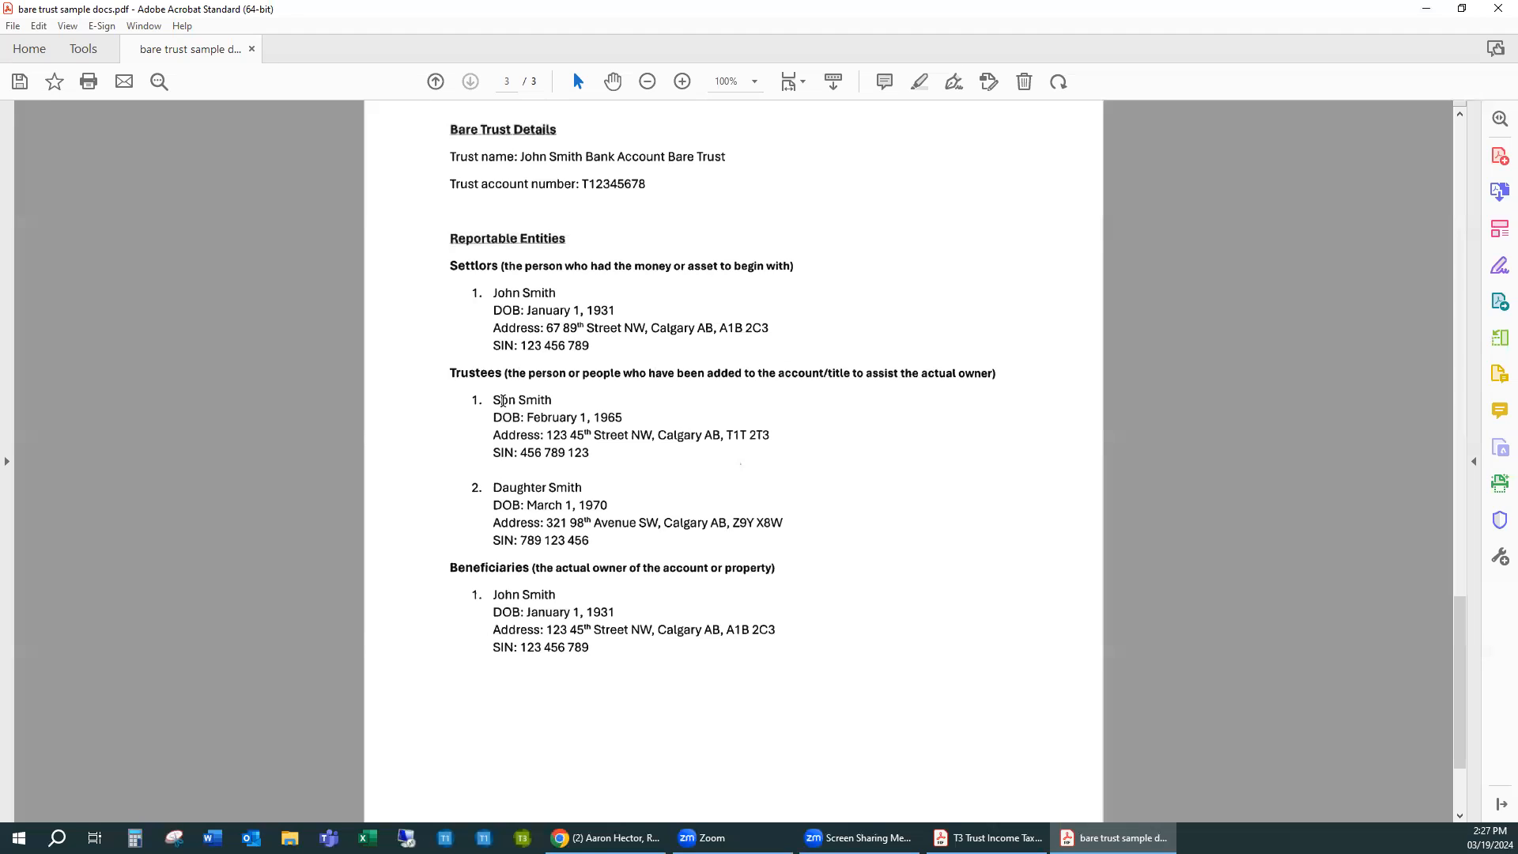
{"action": "left_click", "coordinate": [503, 504]}
{"action": "left_click_drag", "start_coordinate": [494, 290], "coordinate": [569, 310]}
{"action": "left_click", "coordinate": [527, 301]}
Move the sample documents window aside and bring the T3 Trust Income Tax and Information Return to the front
{"action": "left_click_drag", "start_coordinate": [662, 14], "coordinate": [1517, 75]}
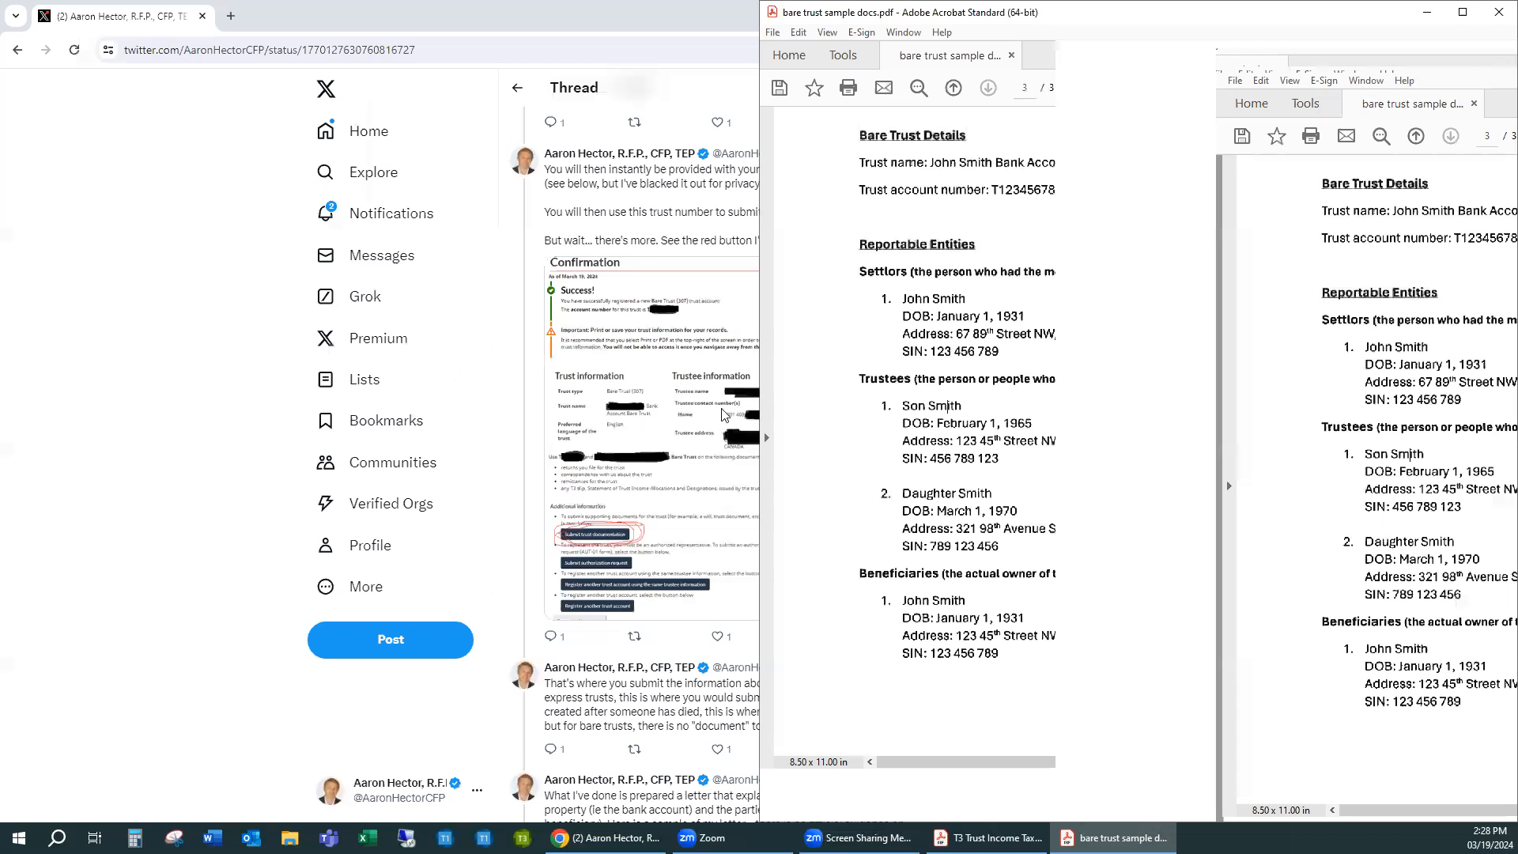
{"action": "left_click", "coordinate": [237, 546]}
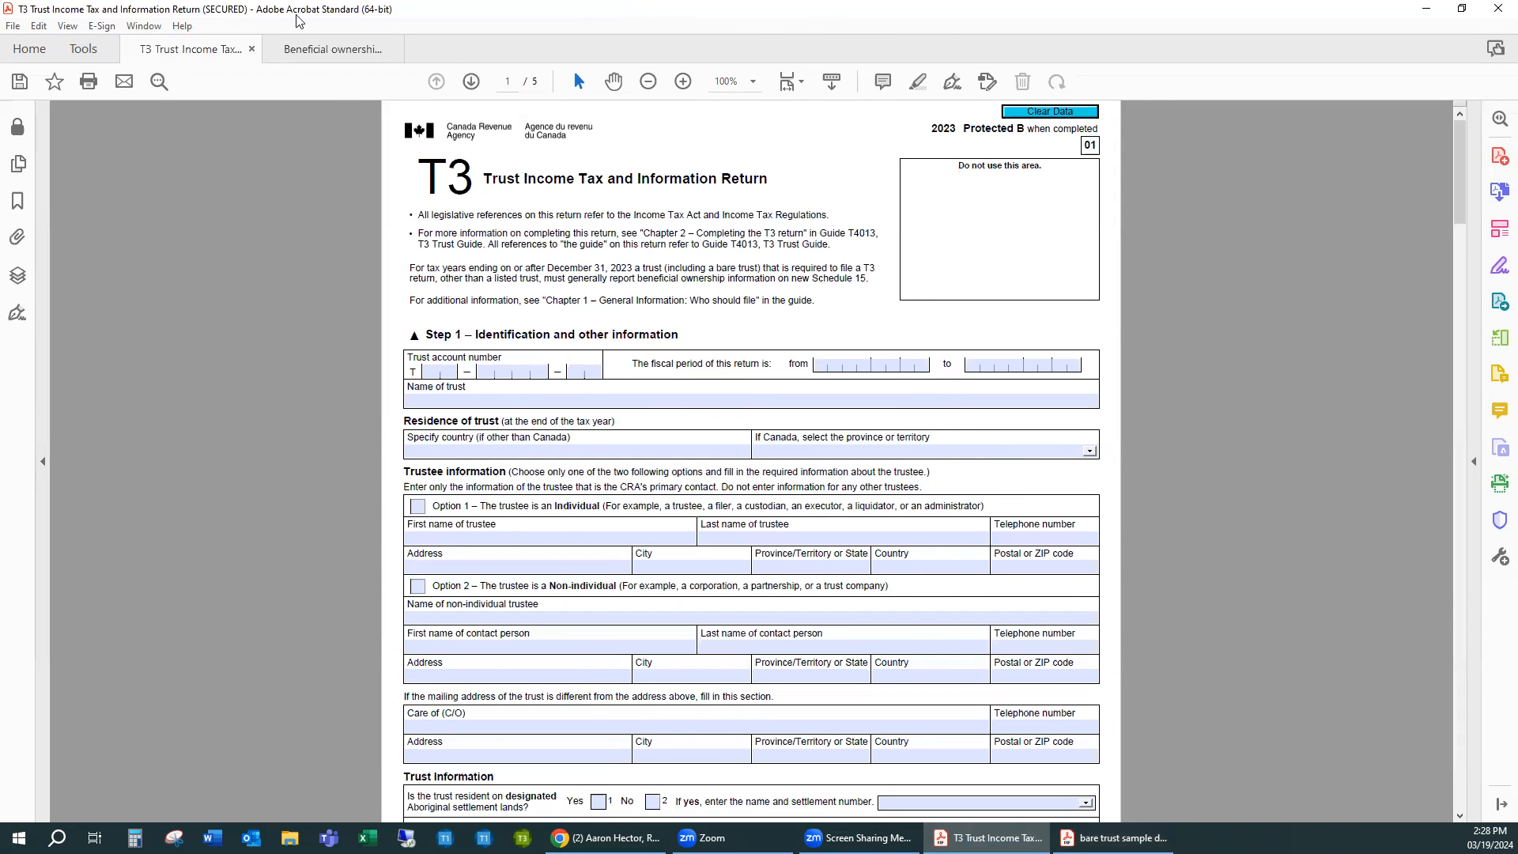
Shrink the maximized T3 return window and resize it to fill the space beside the bare trust sample documents
{"action": "double_click", "coordinate": [823, 17]}
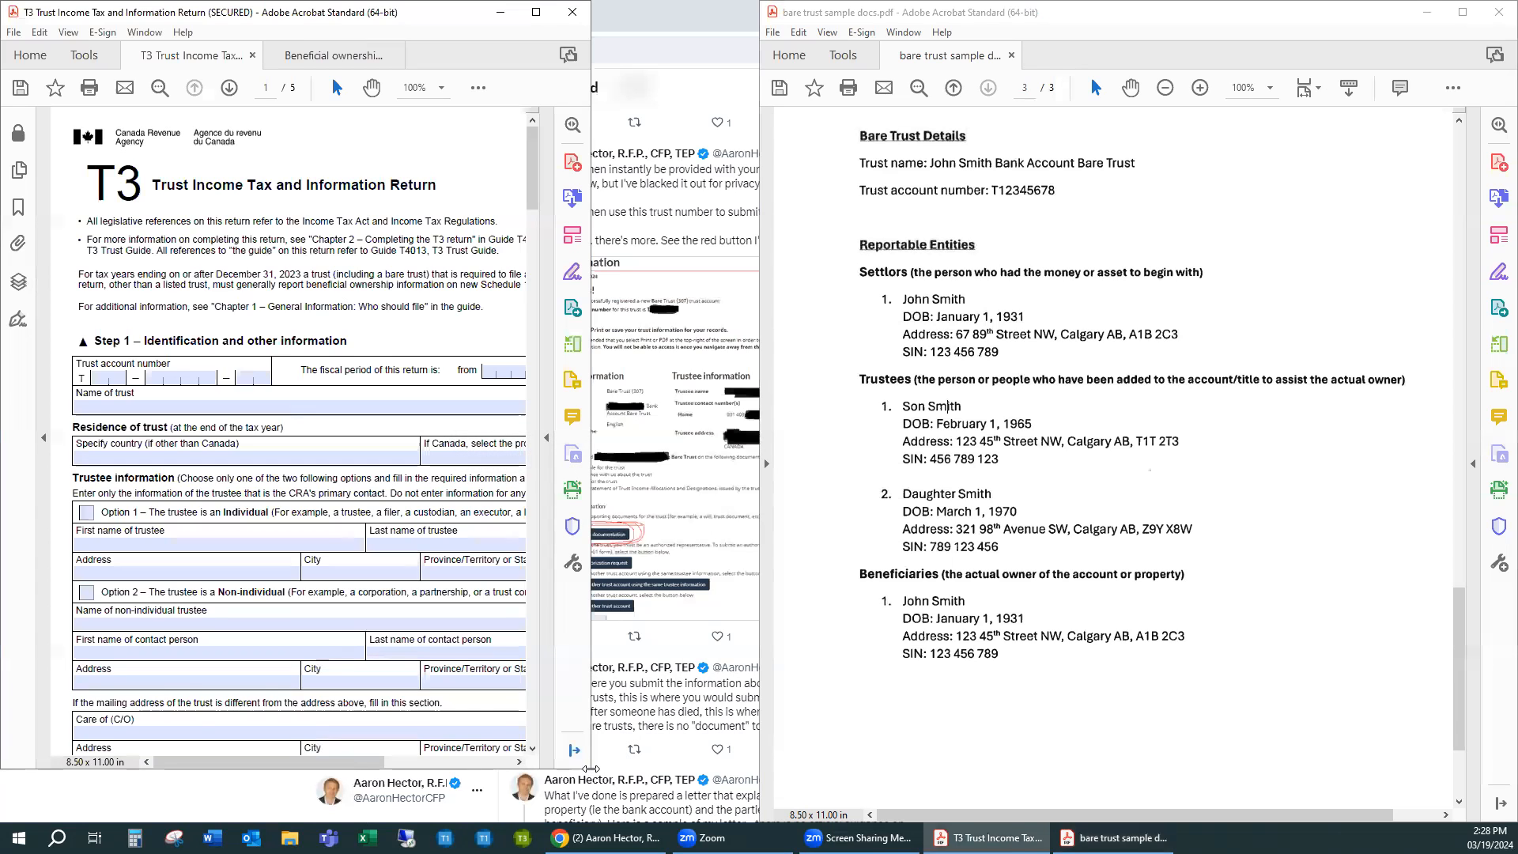
{"action": "left_click_drag", "start_coordinate": [589, 766], "coordinate": [756, 766]}
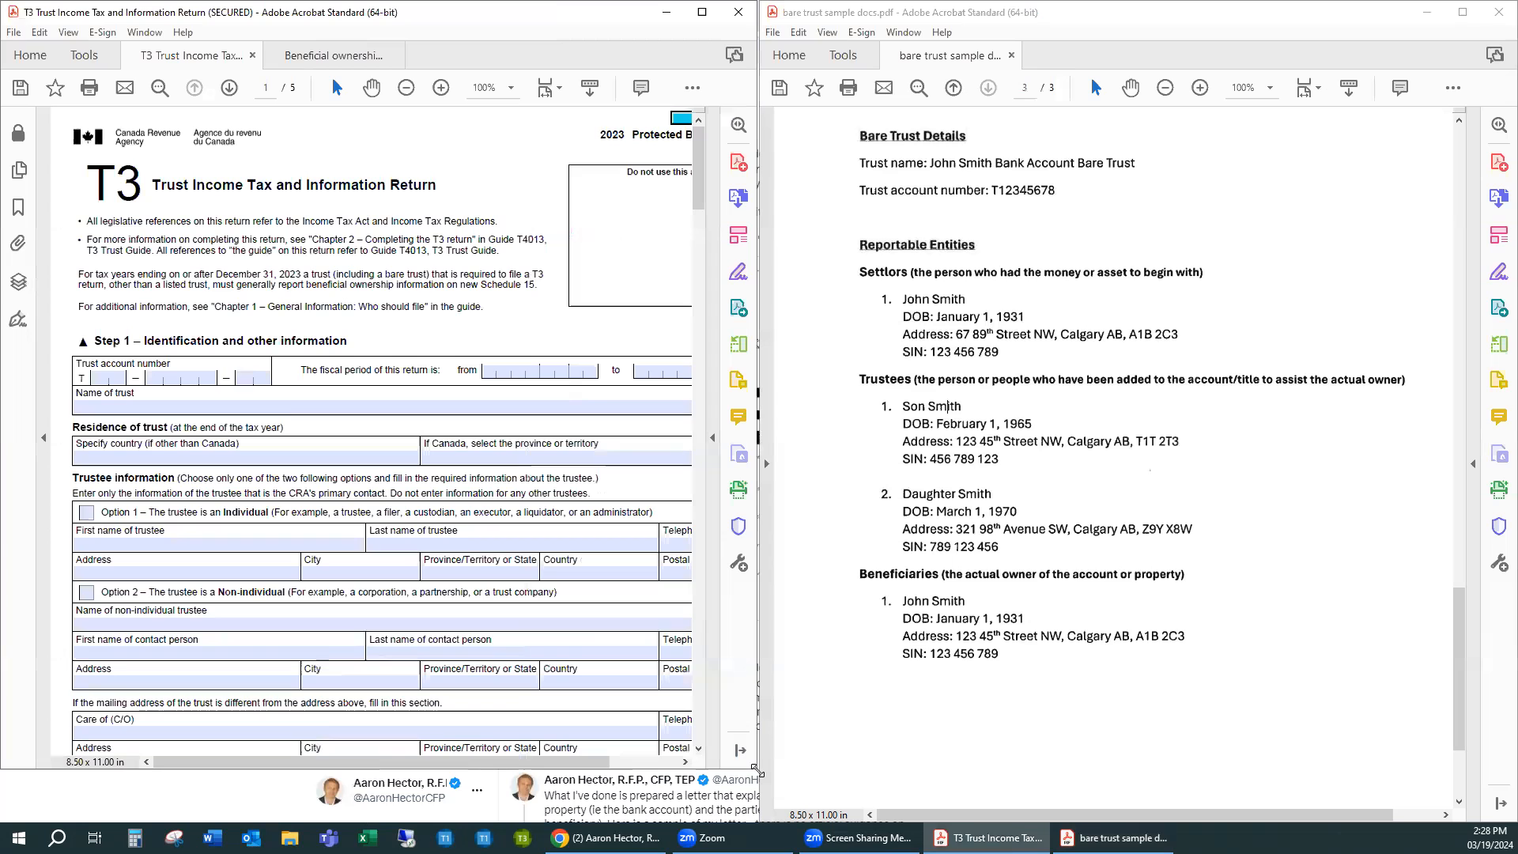
{"action": "left_click_drag", "start_coordinate": [757, 768], "coordinate": [760, 822]}
{"action": "left_click", "coordinate": [903, 617]}
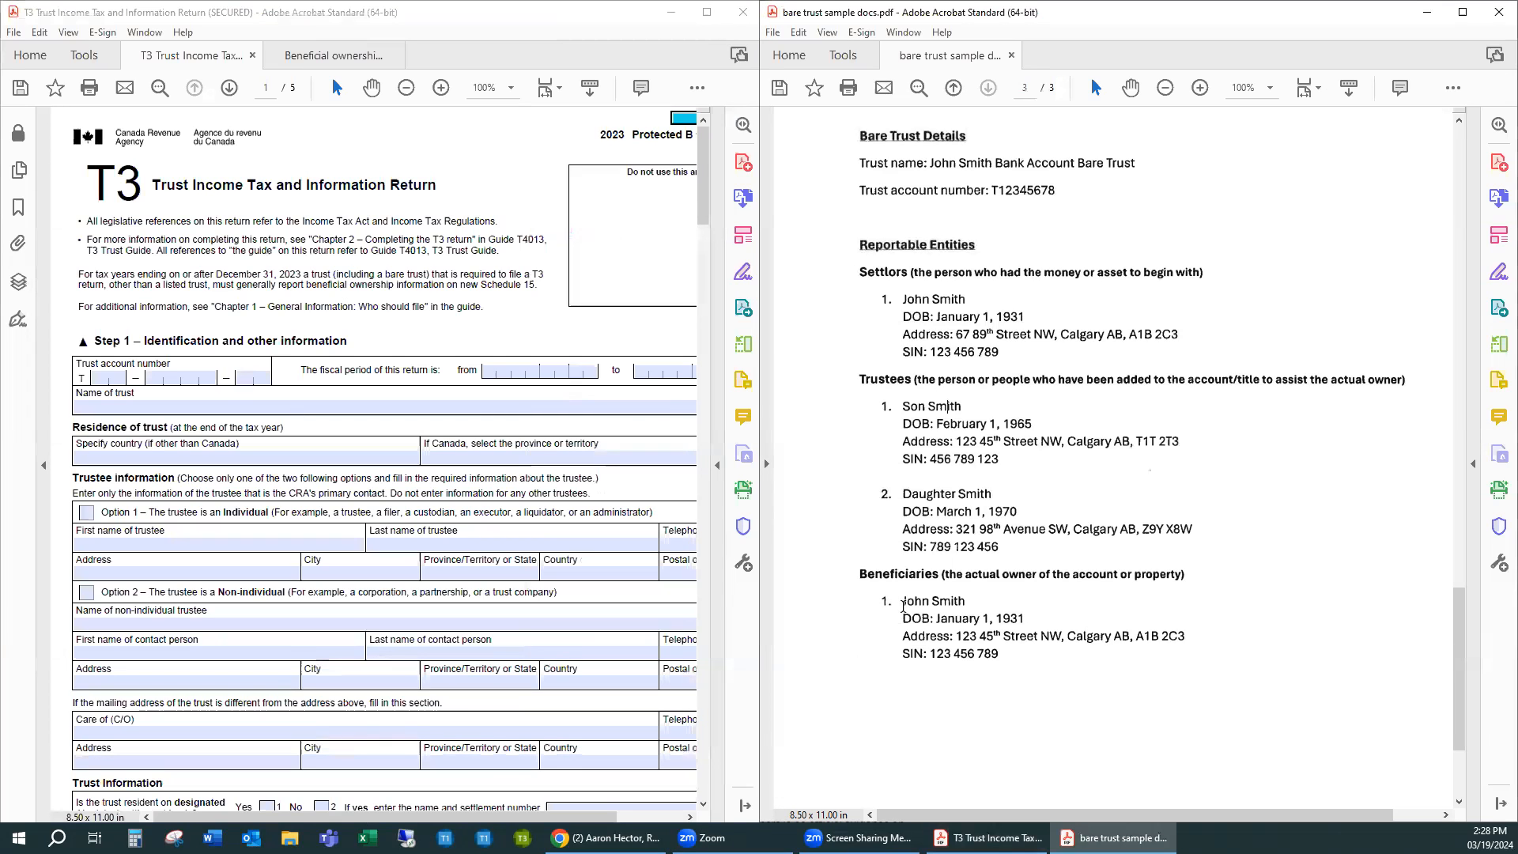
{"action": "left_click", "coordinate": [426, 197]}
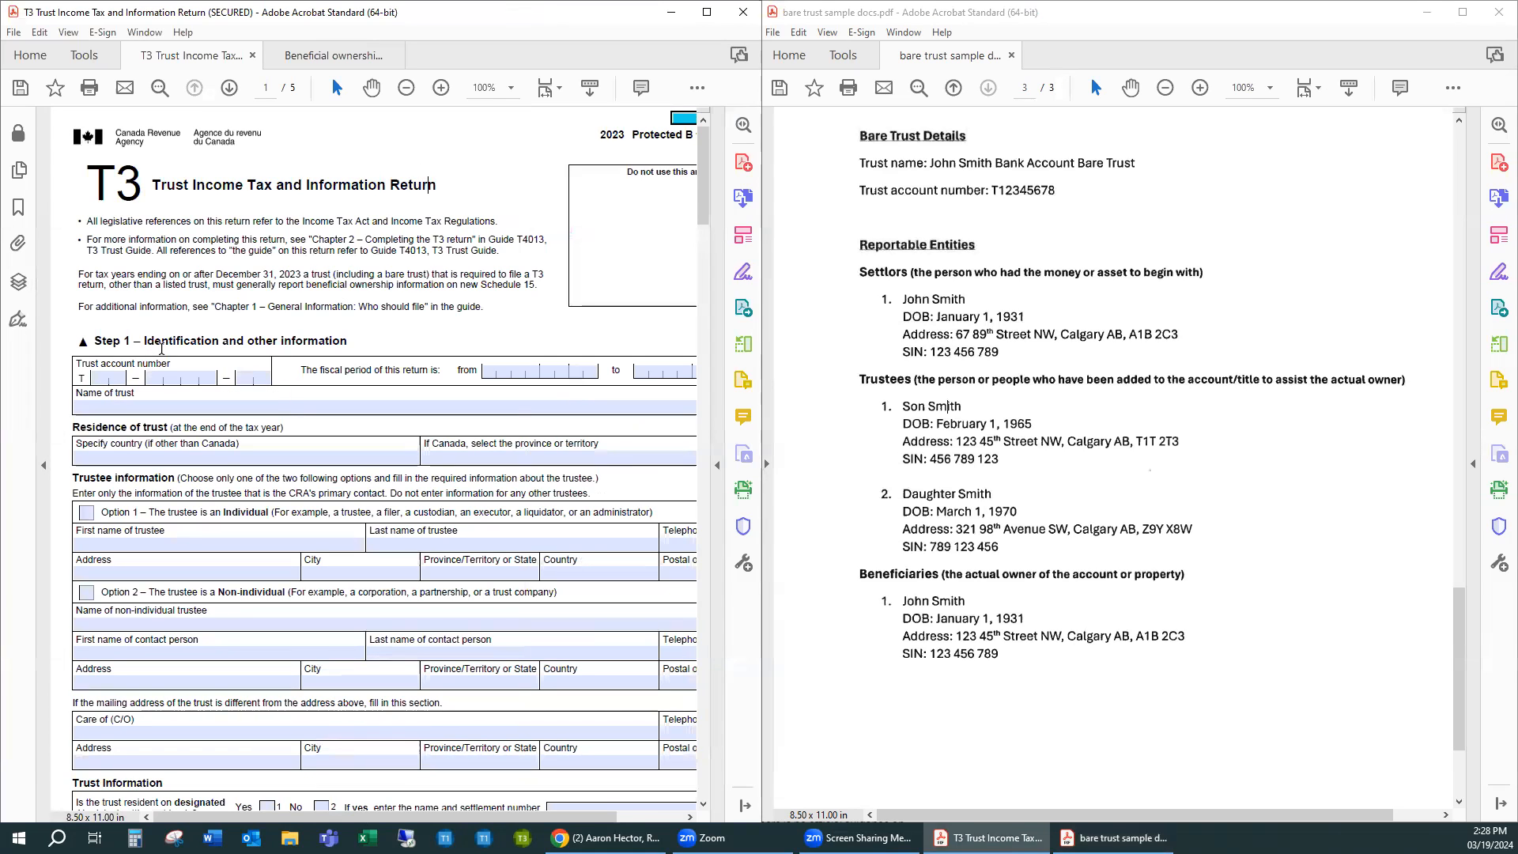
Enter the trust account number from the registration confirmation in Step 1 of the T3 return
{"action": "left_click", "coordinate": [119, 377]}
{"action": "left_click", "coordinate": [1056, 190]}
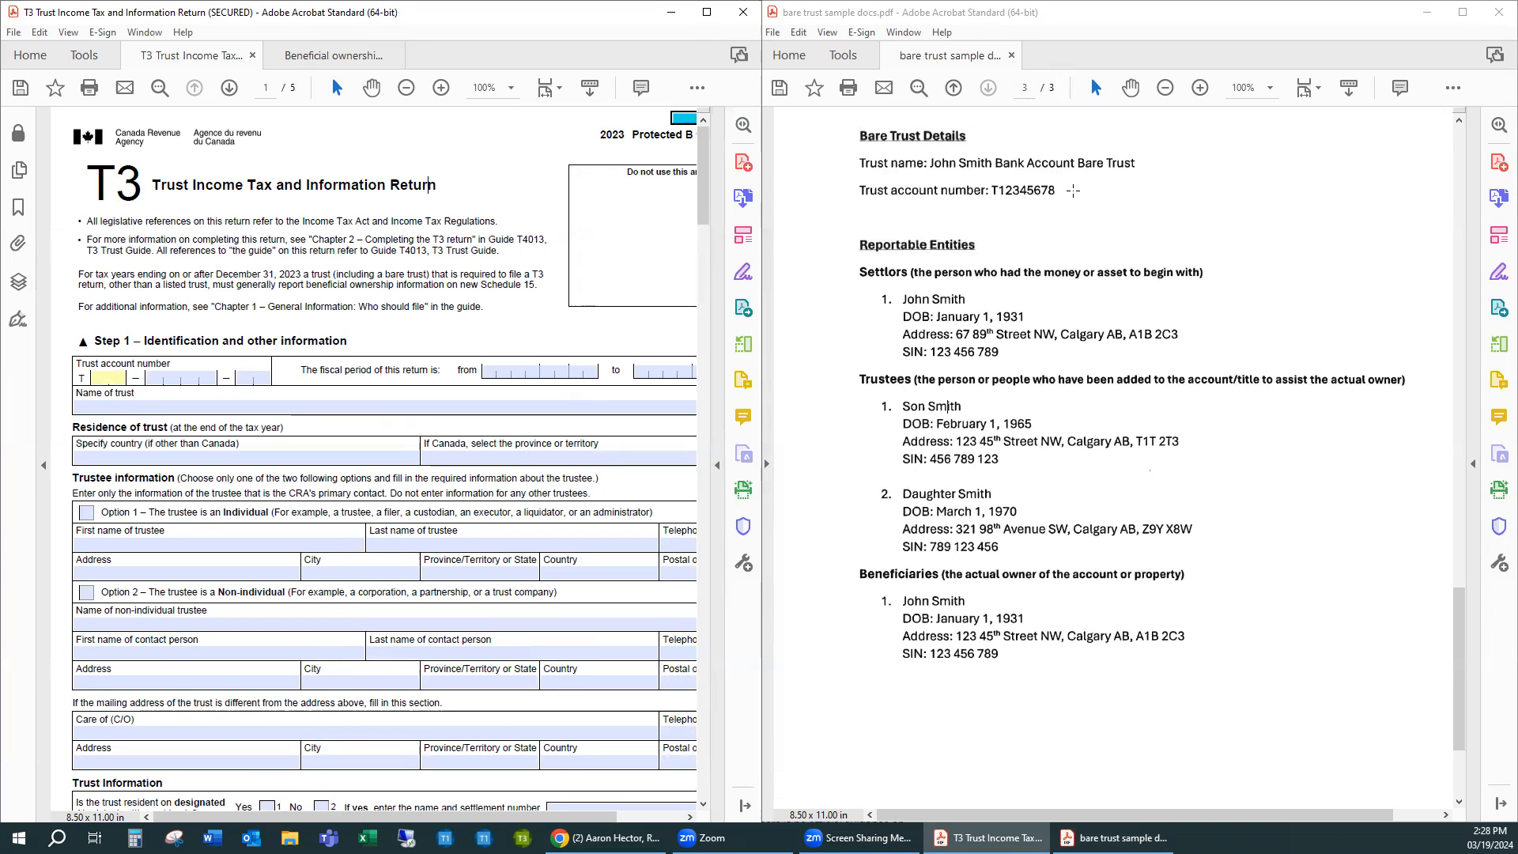
{"action": "scroll", "coordinate": [1112, 248], "scroll_direction": "up", "scroll_amount": 10}
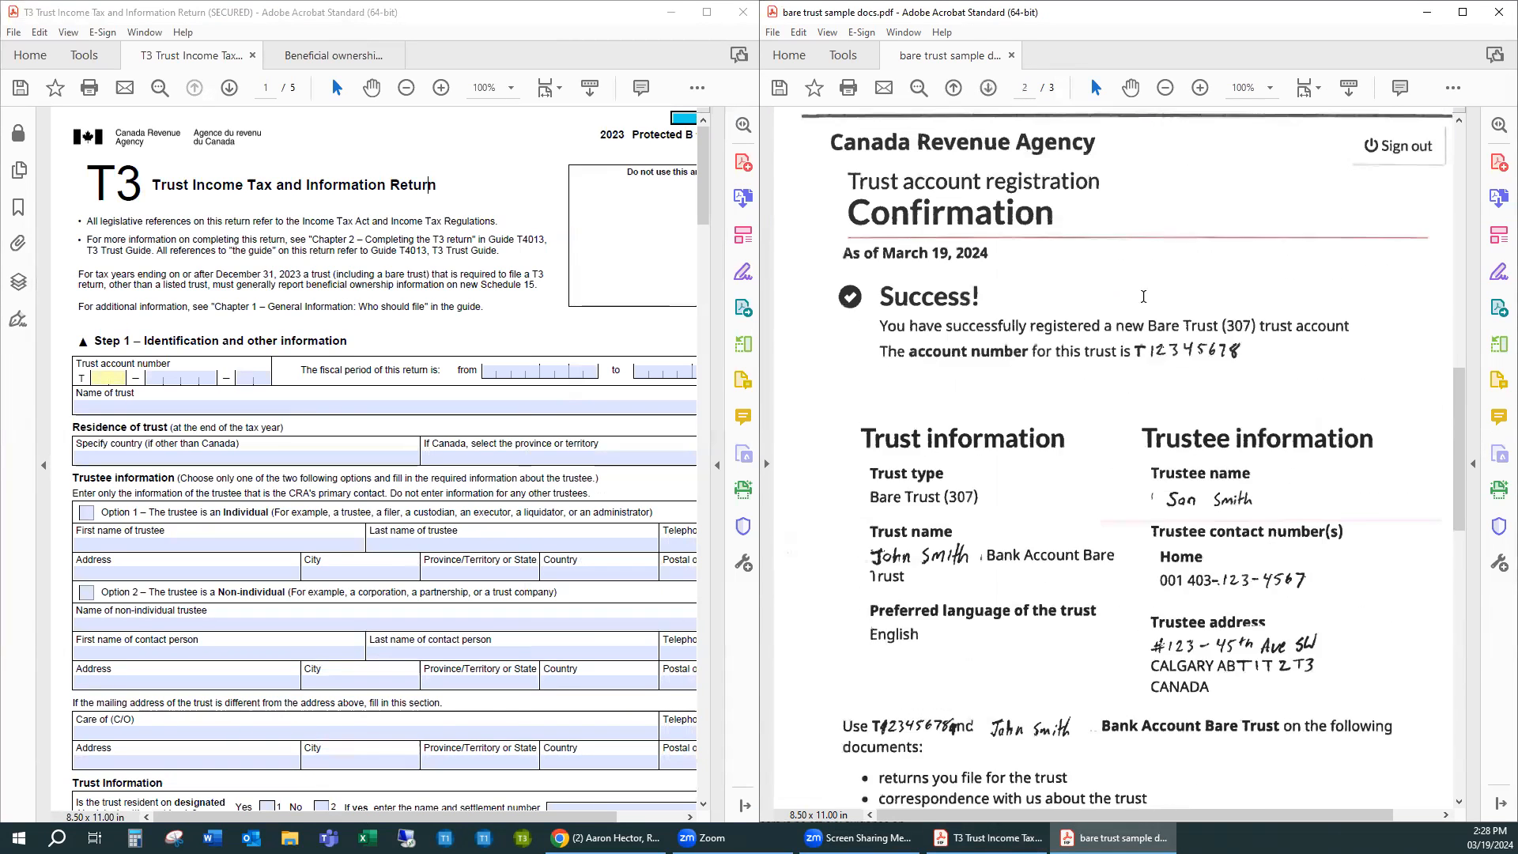
{"action": "scroll", "coordinate": [1142, 296], "scroll_direction": "up", "scroll_amount": 5}
{"action": "scroll", "coordinate": [1142, 297], "scroll_direction": "down", "scroll_amount": 6}
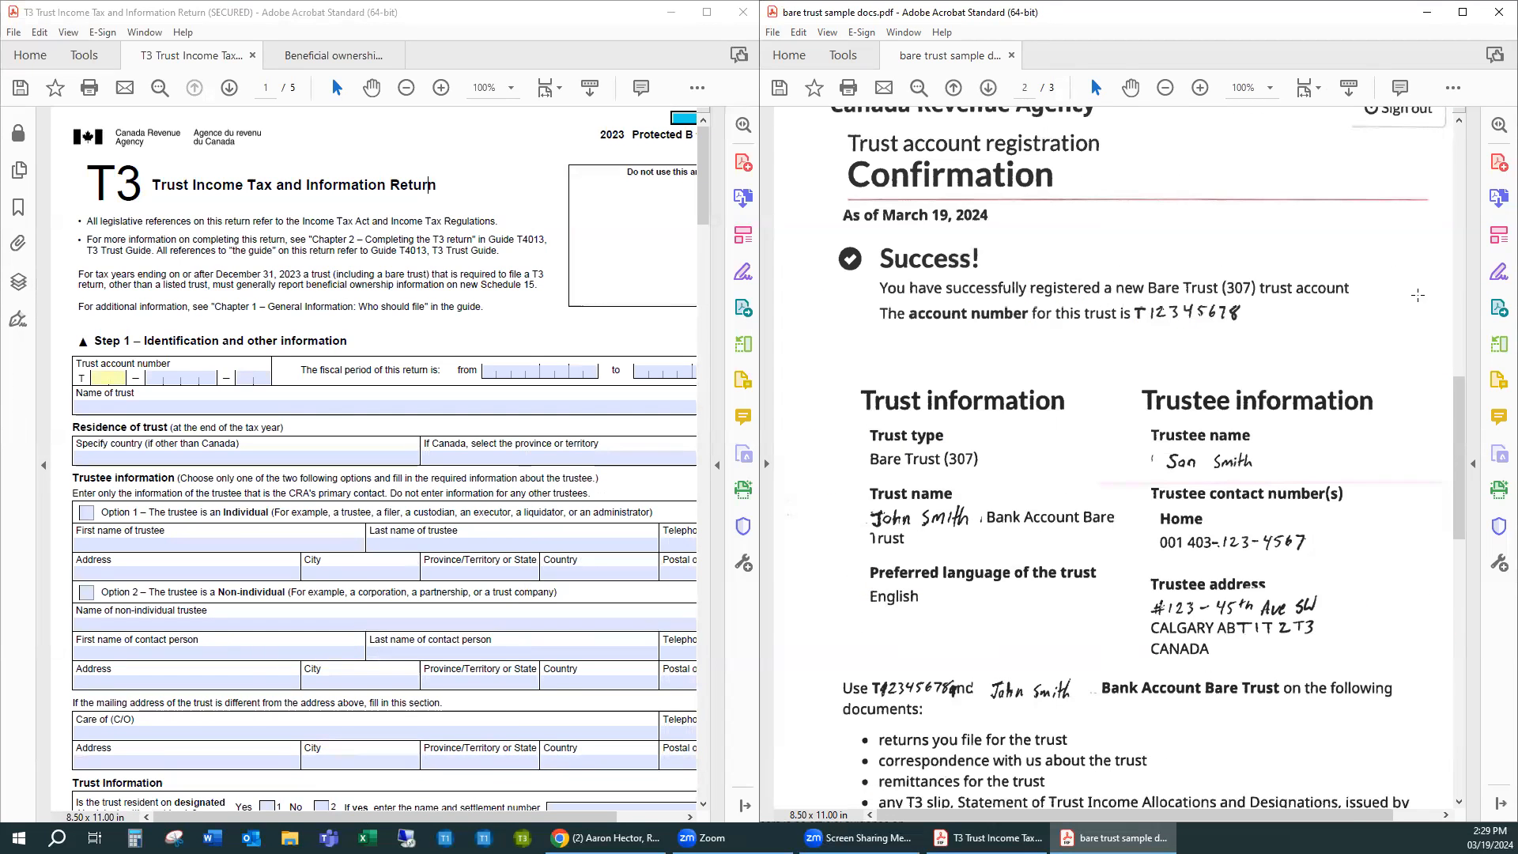
{"action": "scroll", "coordinate": [1175, 335], "scroll_direction": "down", "scroll_amount": 12}
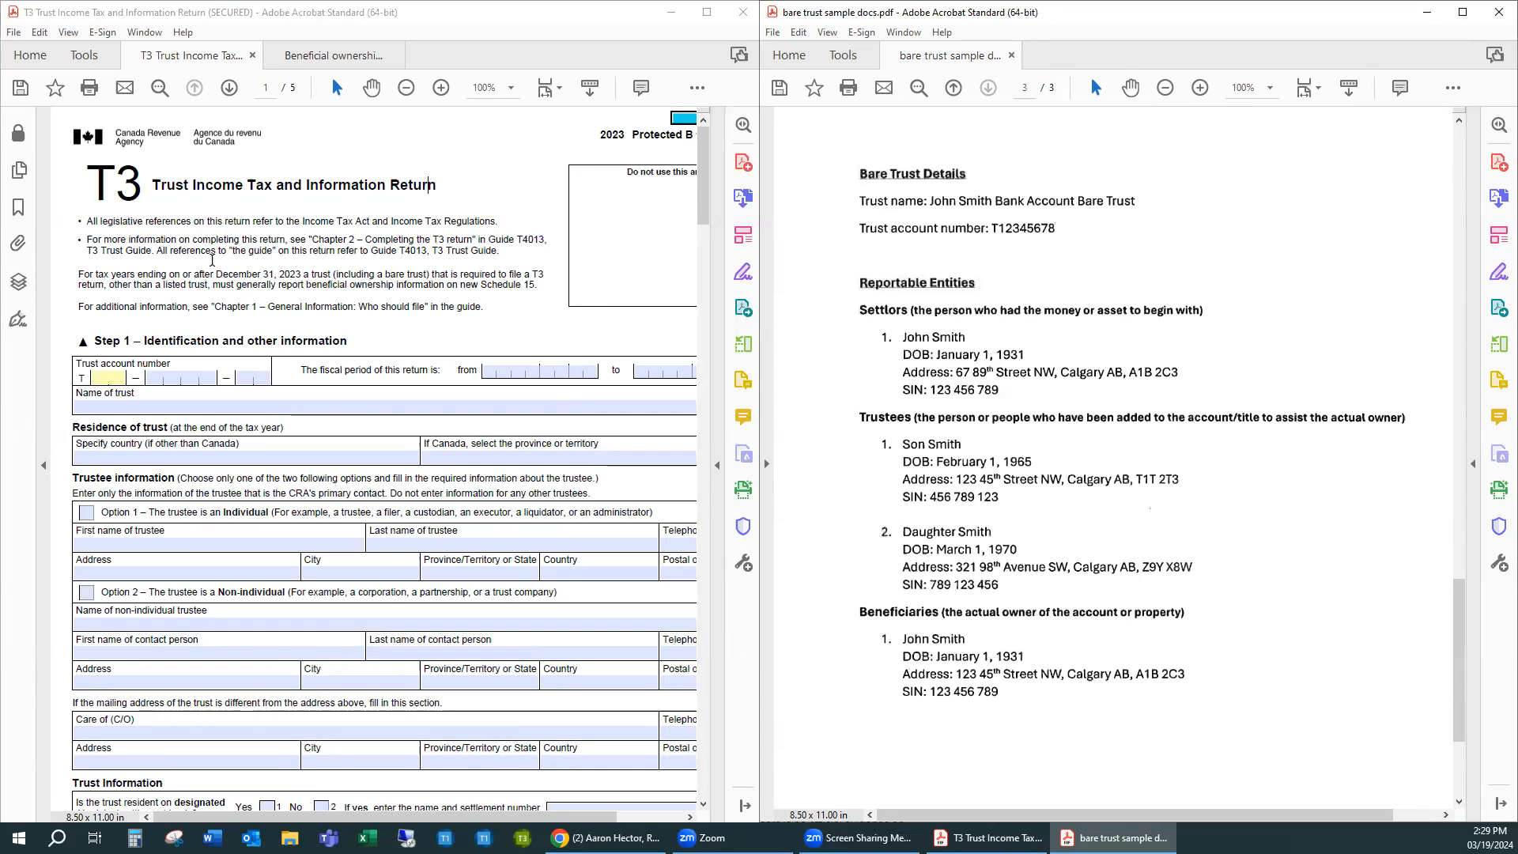
{"action": "left_click", "coordinate": [94, 377]}
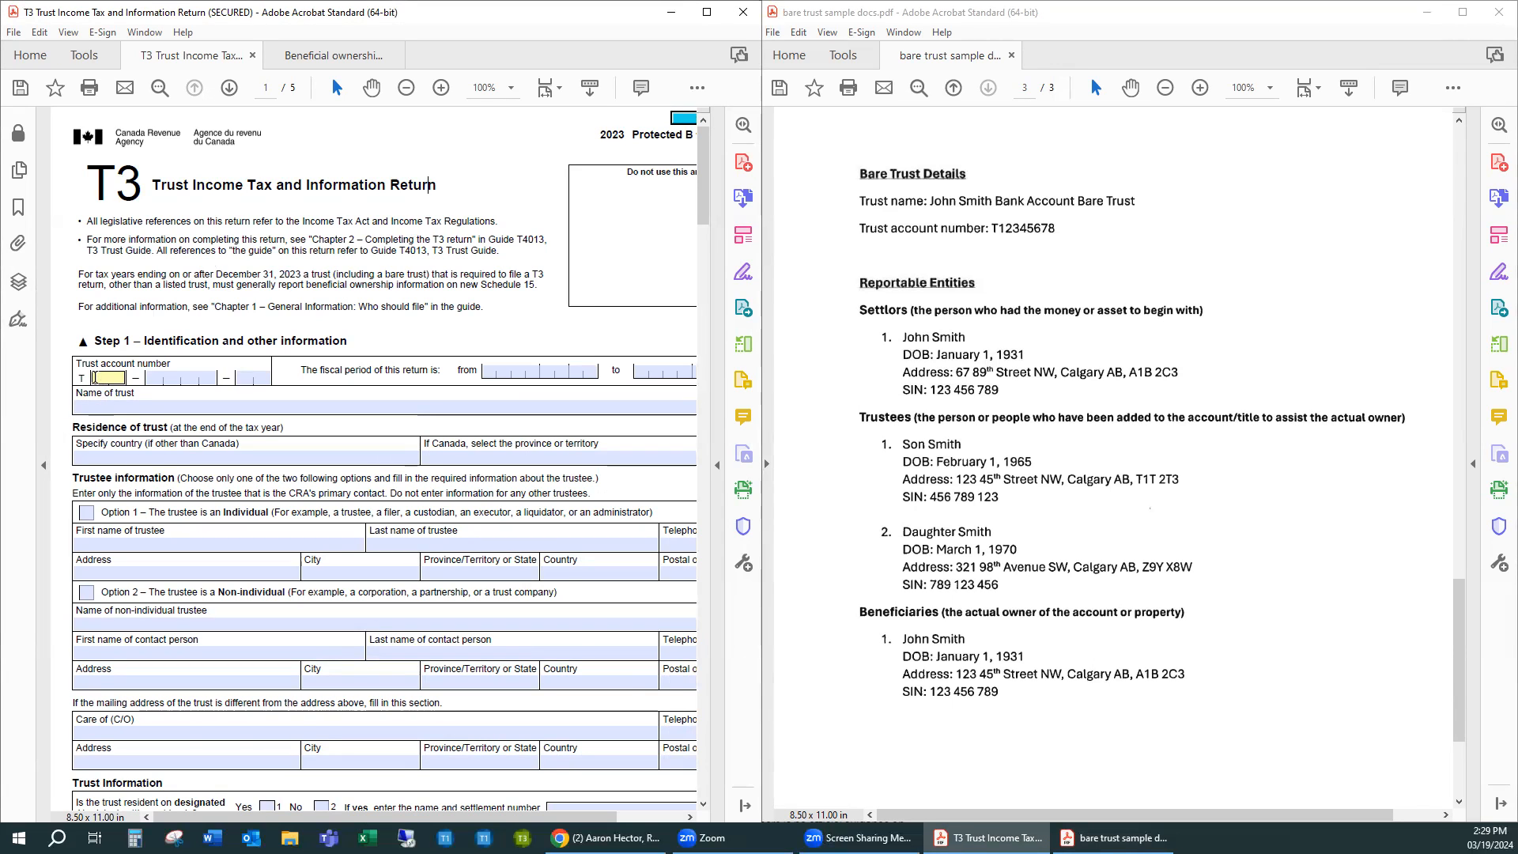
{"action": "type", "text": "12"}
{"action": "key", "text": "Tab"}
{"action": "type", "text": "3456"}
{"action": "key", "text": "Tab"}
{"action": "type", "text": "8"}
{"action": "key", "text": "BackSpace"}
Set the fiscal period of the return from 20230101 to 20231231
{"action": "left_click", "coordinate": [484, 372]}
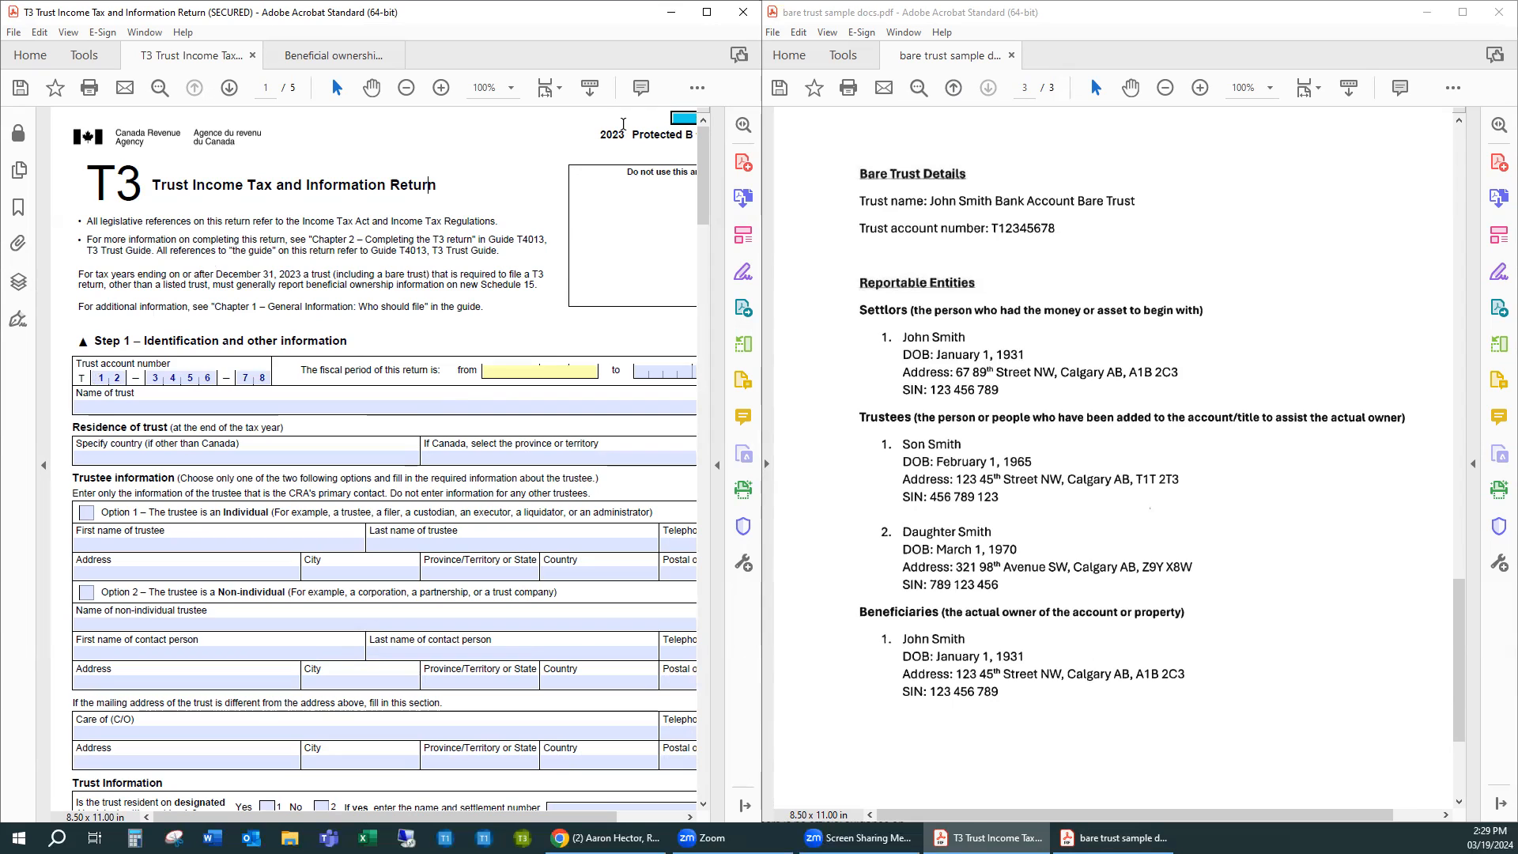
{"action": "type", "text": "2023"}
{"action": "key", "text": "Tab"}
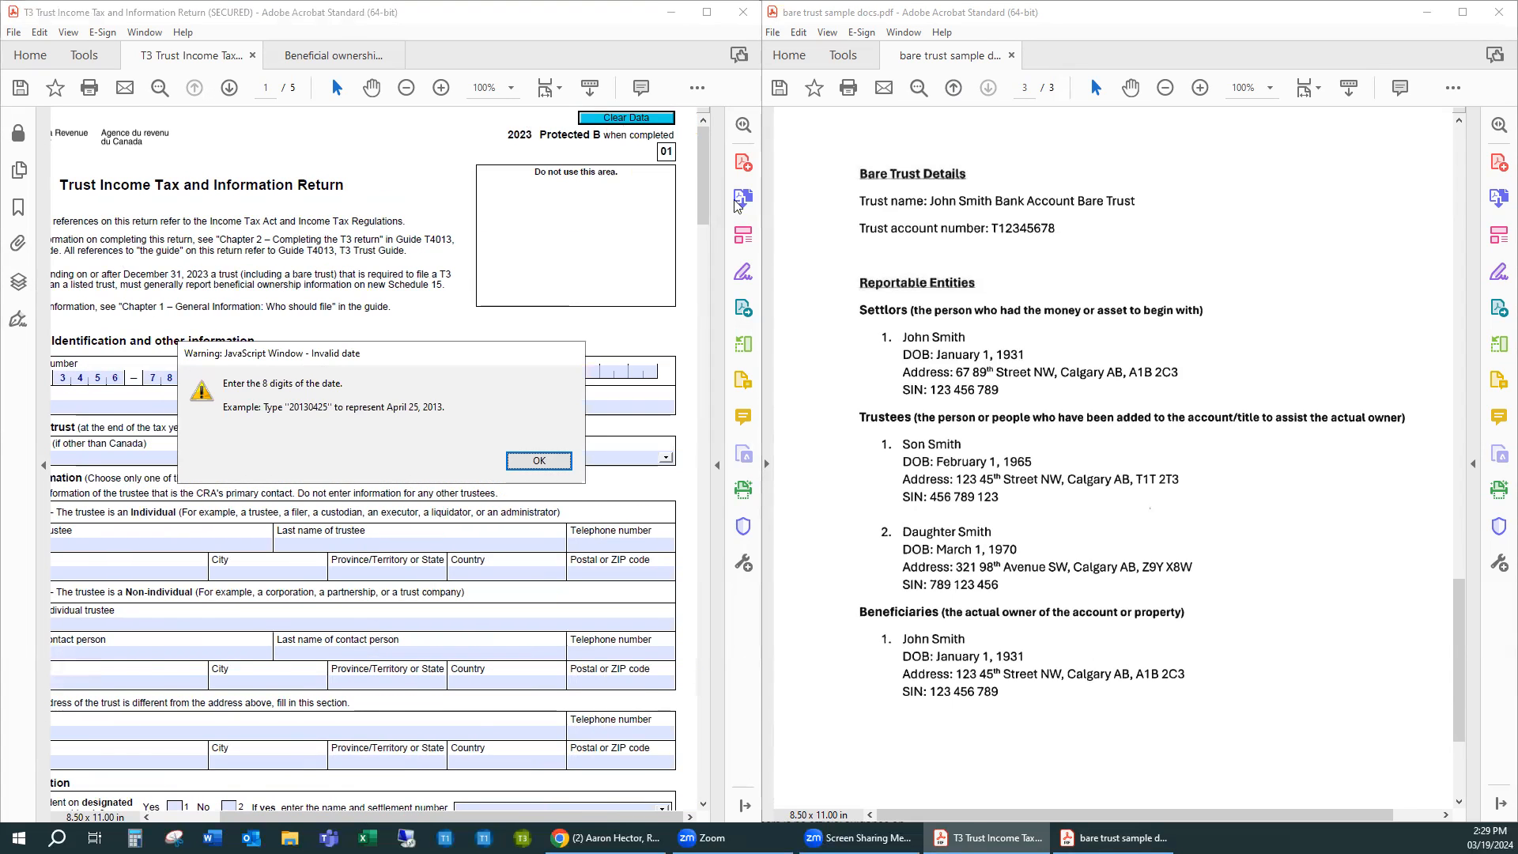
{"action": "left_click", "coordinate": [538, 461]}
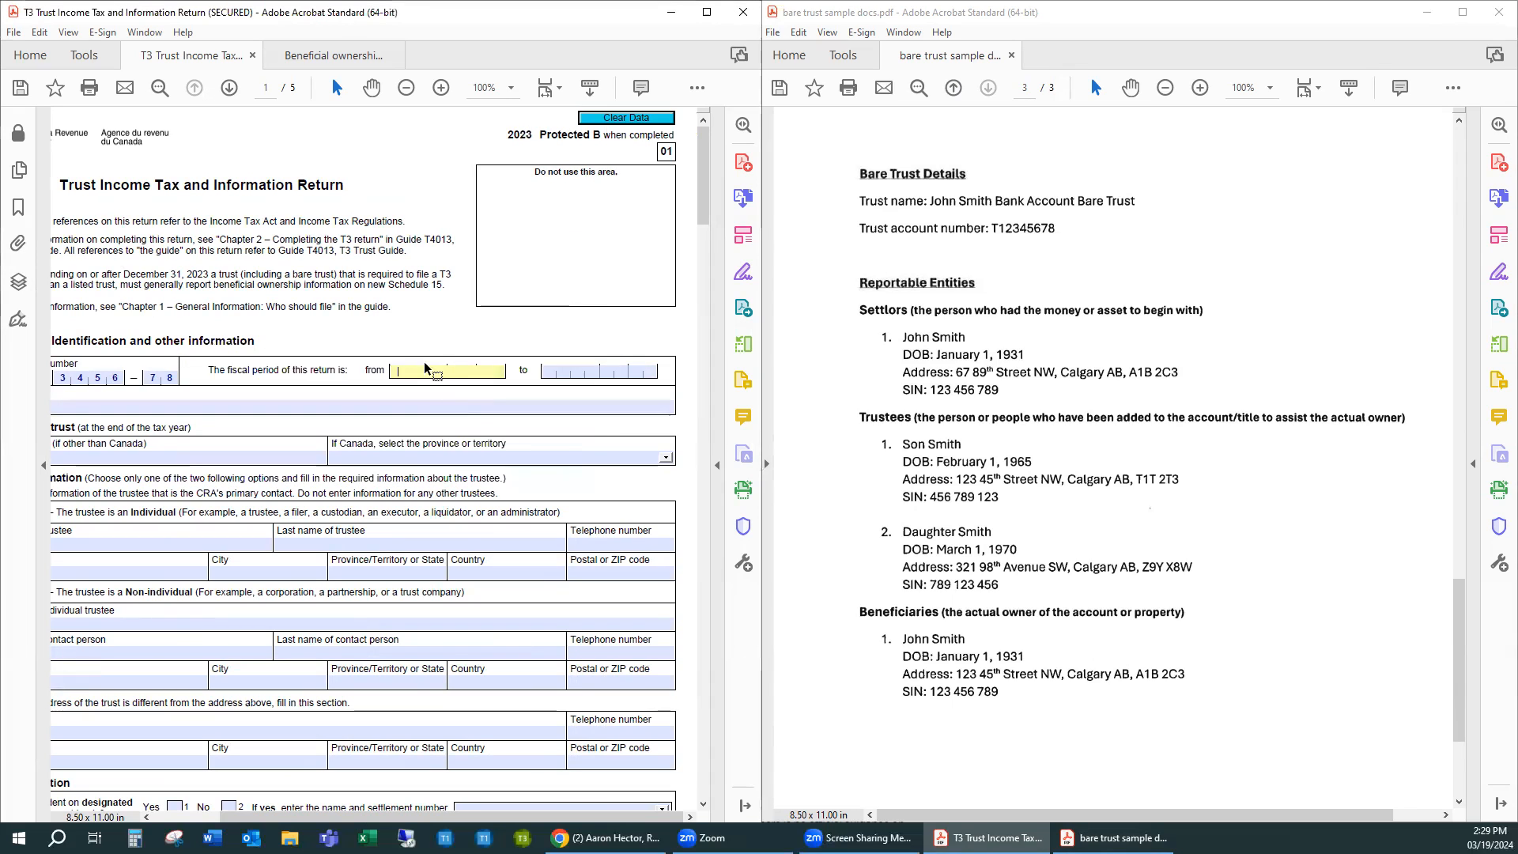
{"action": "type", "text": "202"}
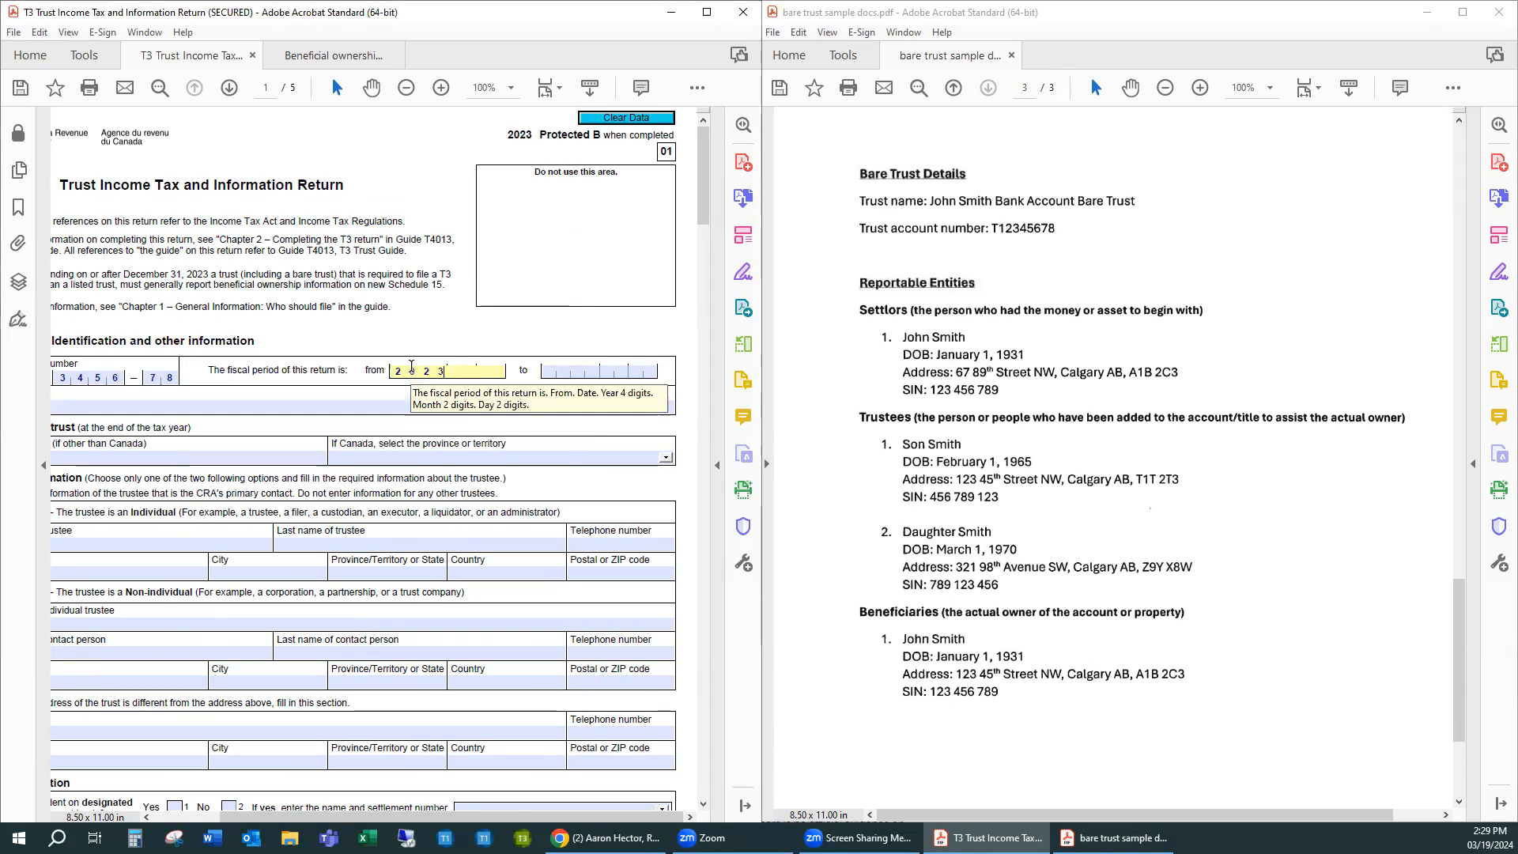
{"action": "type", "text": "3010120"}
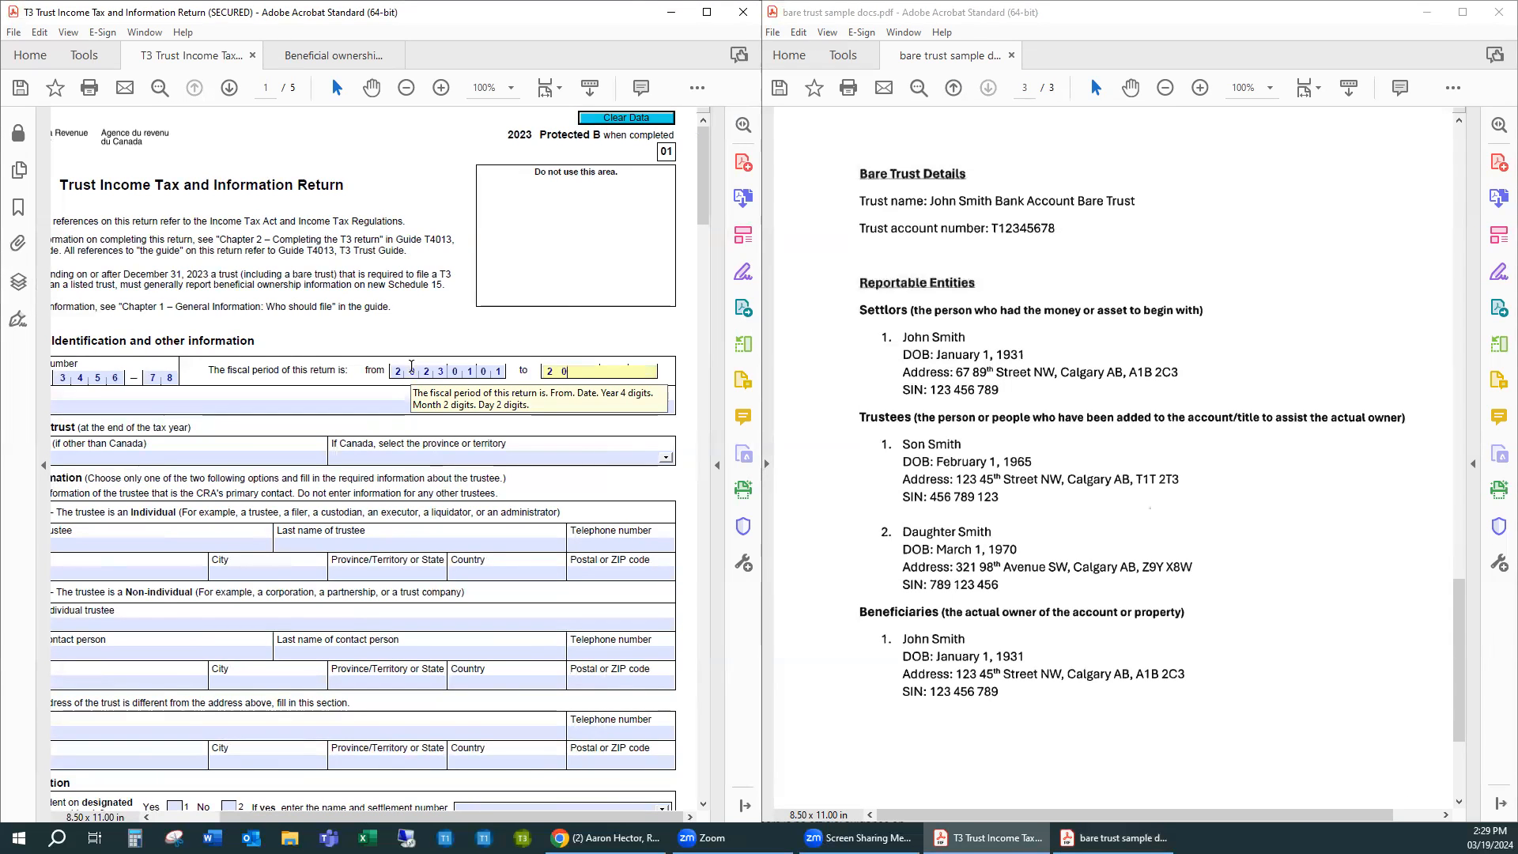
{"action": "type", "text": "231231"}
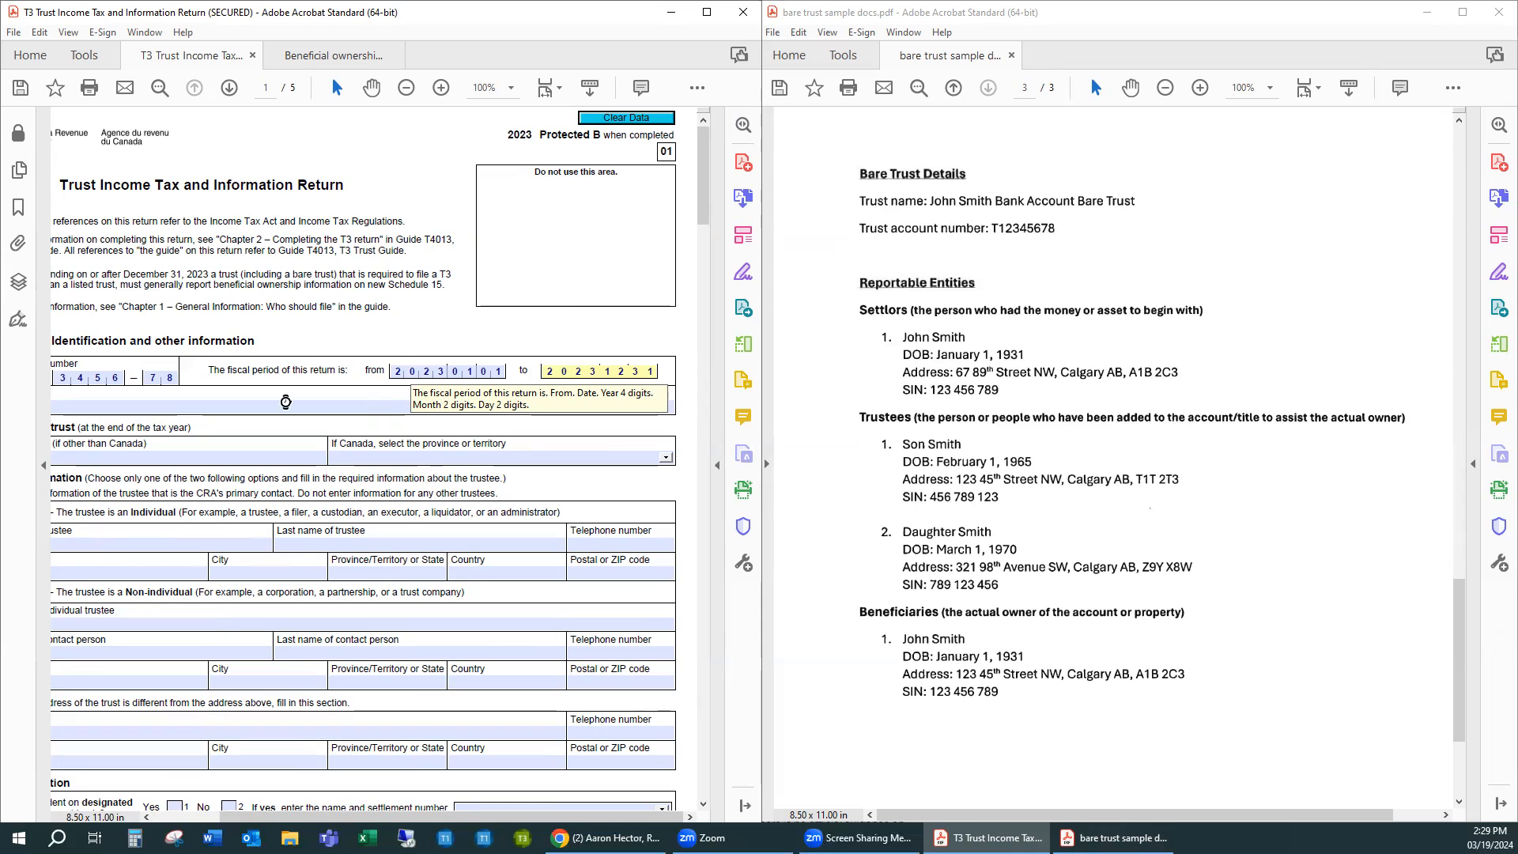
Fill in the name of the trust as given in the Bare Trust Details, capitalizing "Bare"
{"action": "key", "text": "Tab"}
{"action": "left_click_drag", "start_coordinate": [482, 817], "coordinate": [420, 817]}
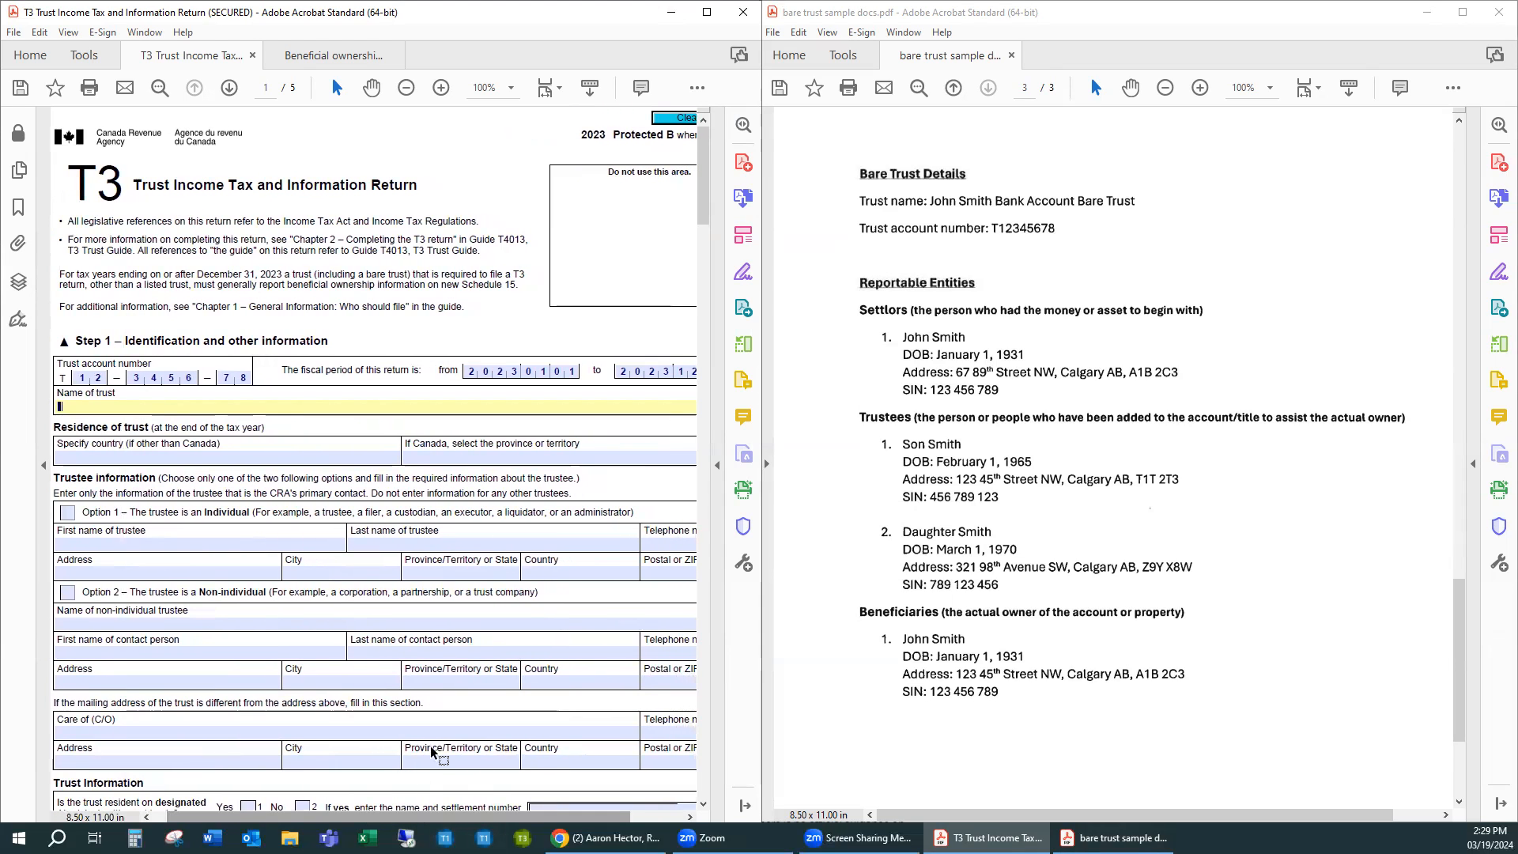
{"action": "scroll", "coordinate": [593, 353], "scroll_direction": "down", "scroll_amount": 1}
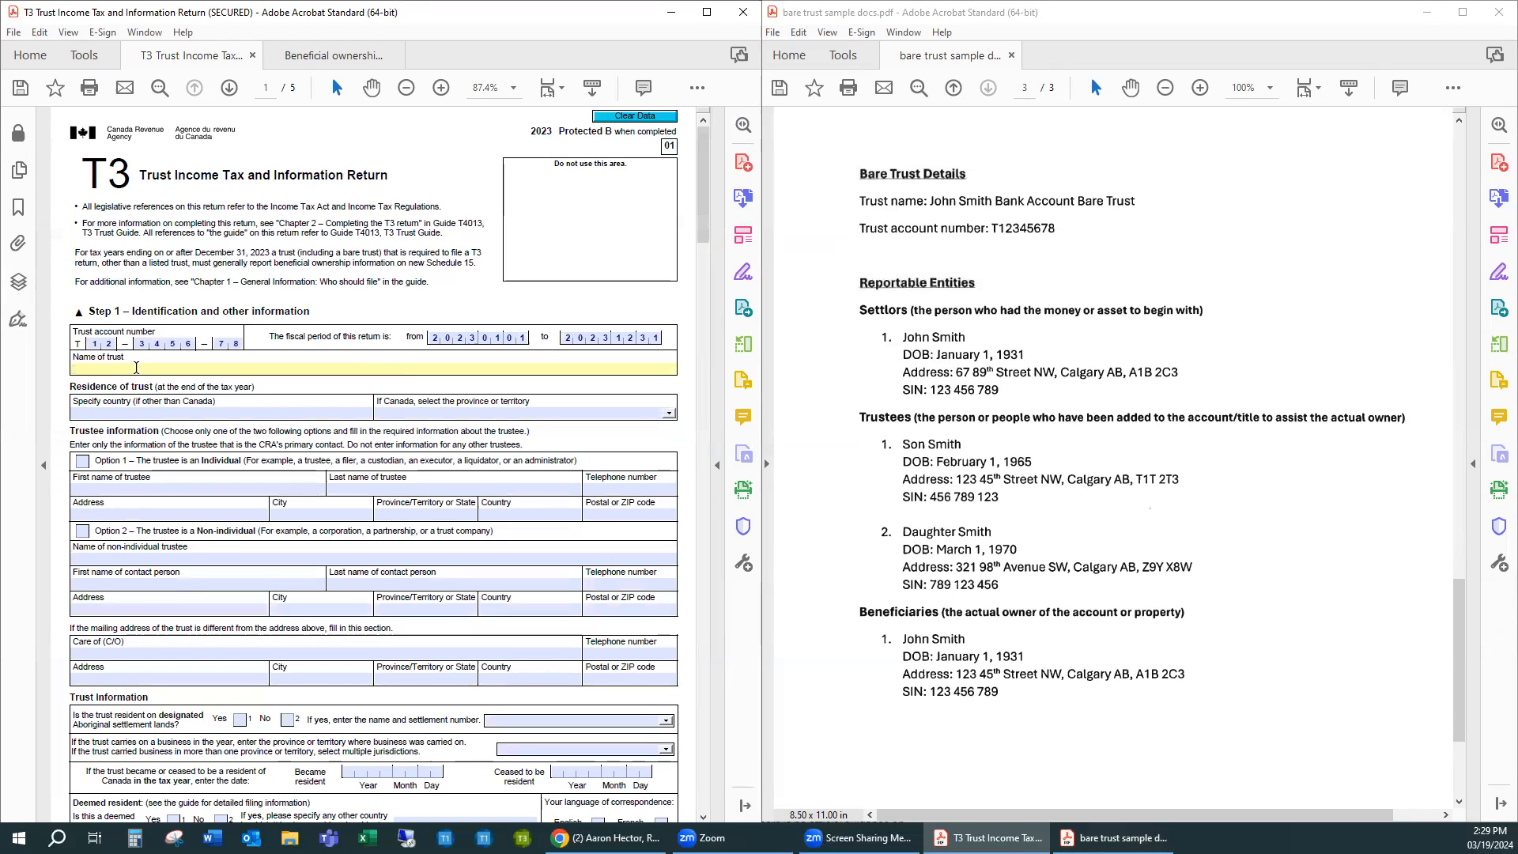
{"action": "type", "text": "John Smith Bank Account bare Tru"}
{"action": "left_click", "coordinate": [182, 370]}
{"action": "key", "text": "BackSpace"}
{"action": "type", "text": "B"}
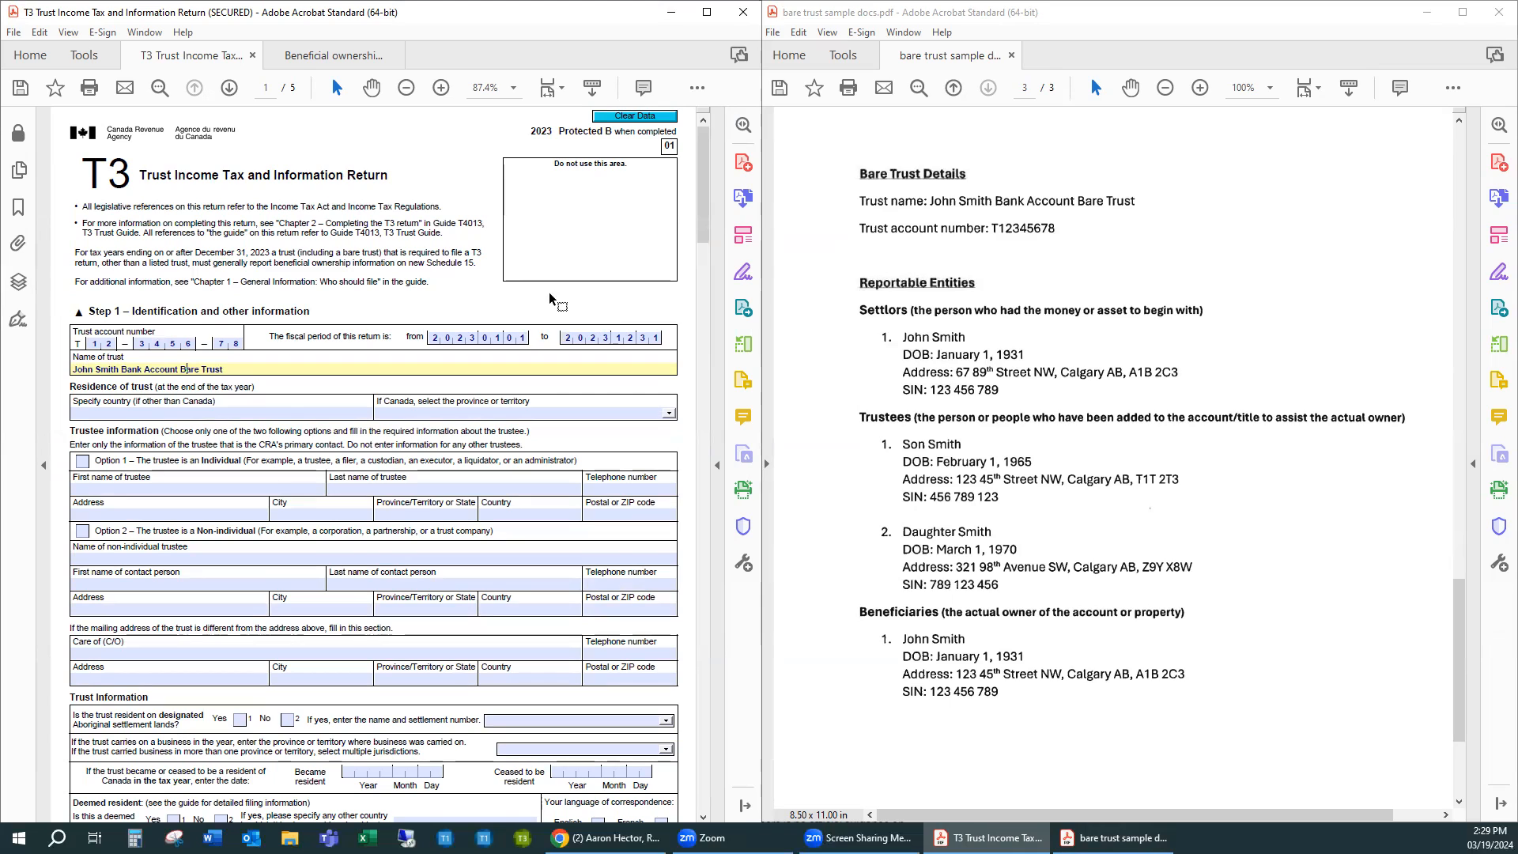
Leave the foreign country of residence blank and select Alberta as the trust's province of residence
{"action": "left_click", "coordinate": [183, 408]}
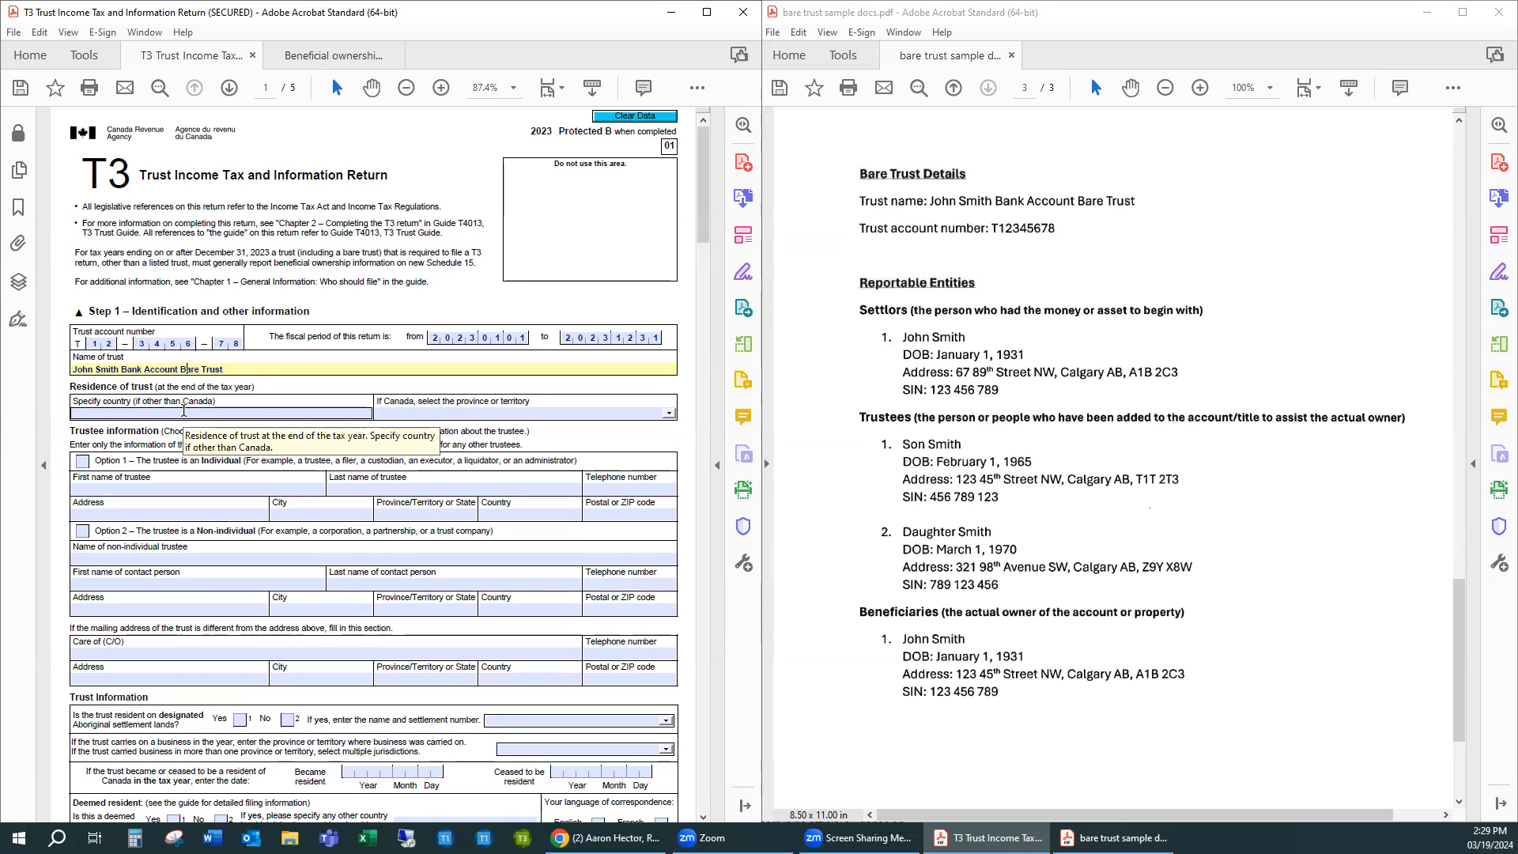
{"action": "left_click", "coordinate": [186, 411]}
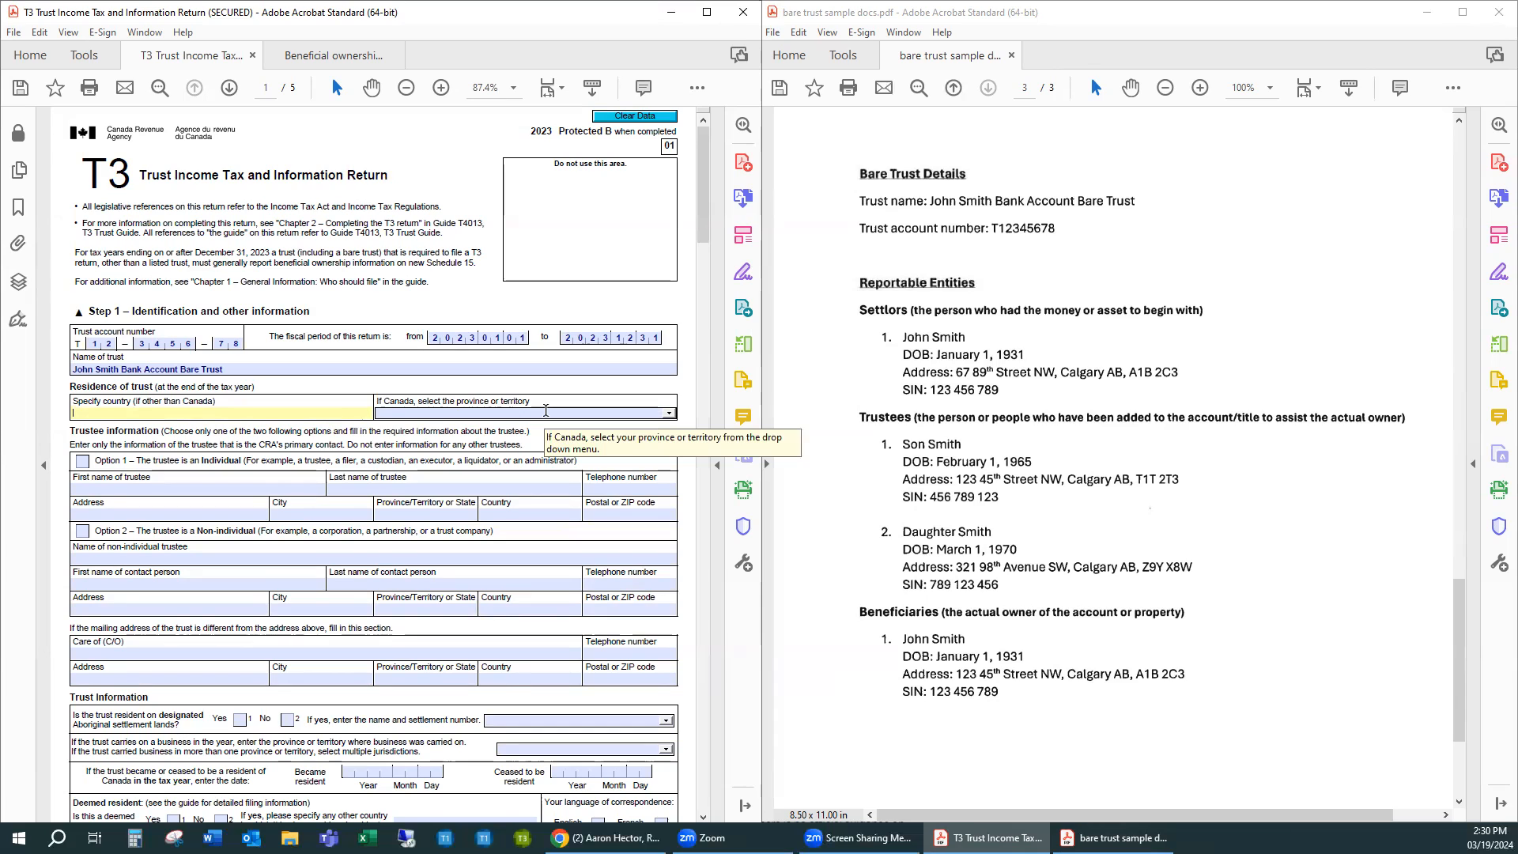
{"action": "left_click", "coordinate": [664, 416]}
{"action": "left_click", "coordinate": [665, 415]}
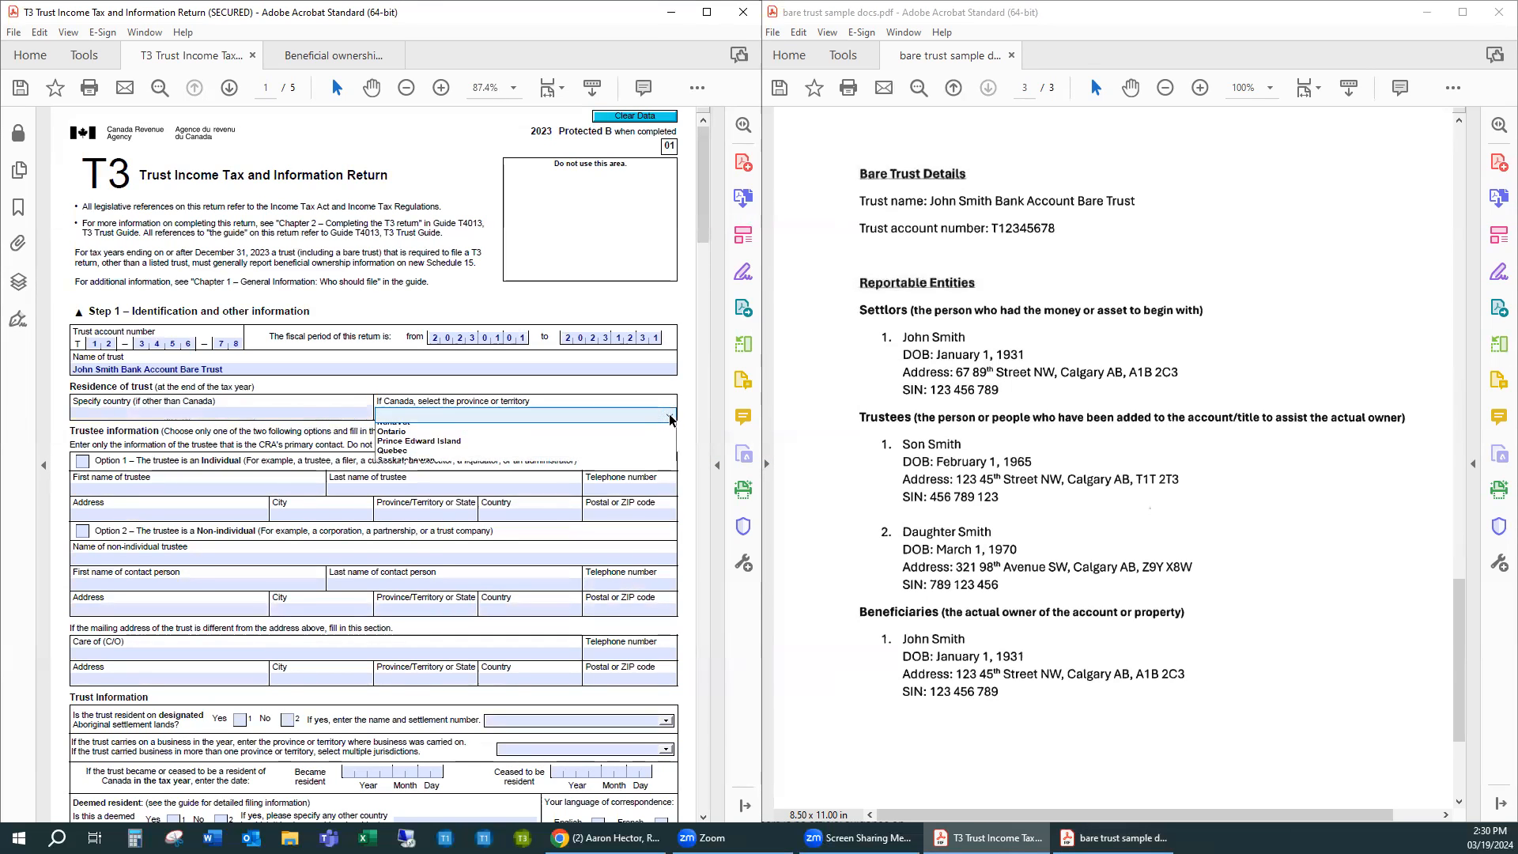
{"action": "left_click", "coordinate": [492, 434]}
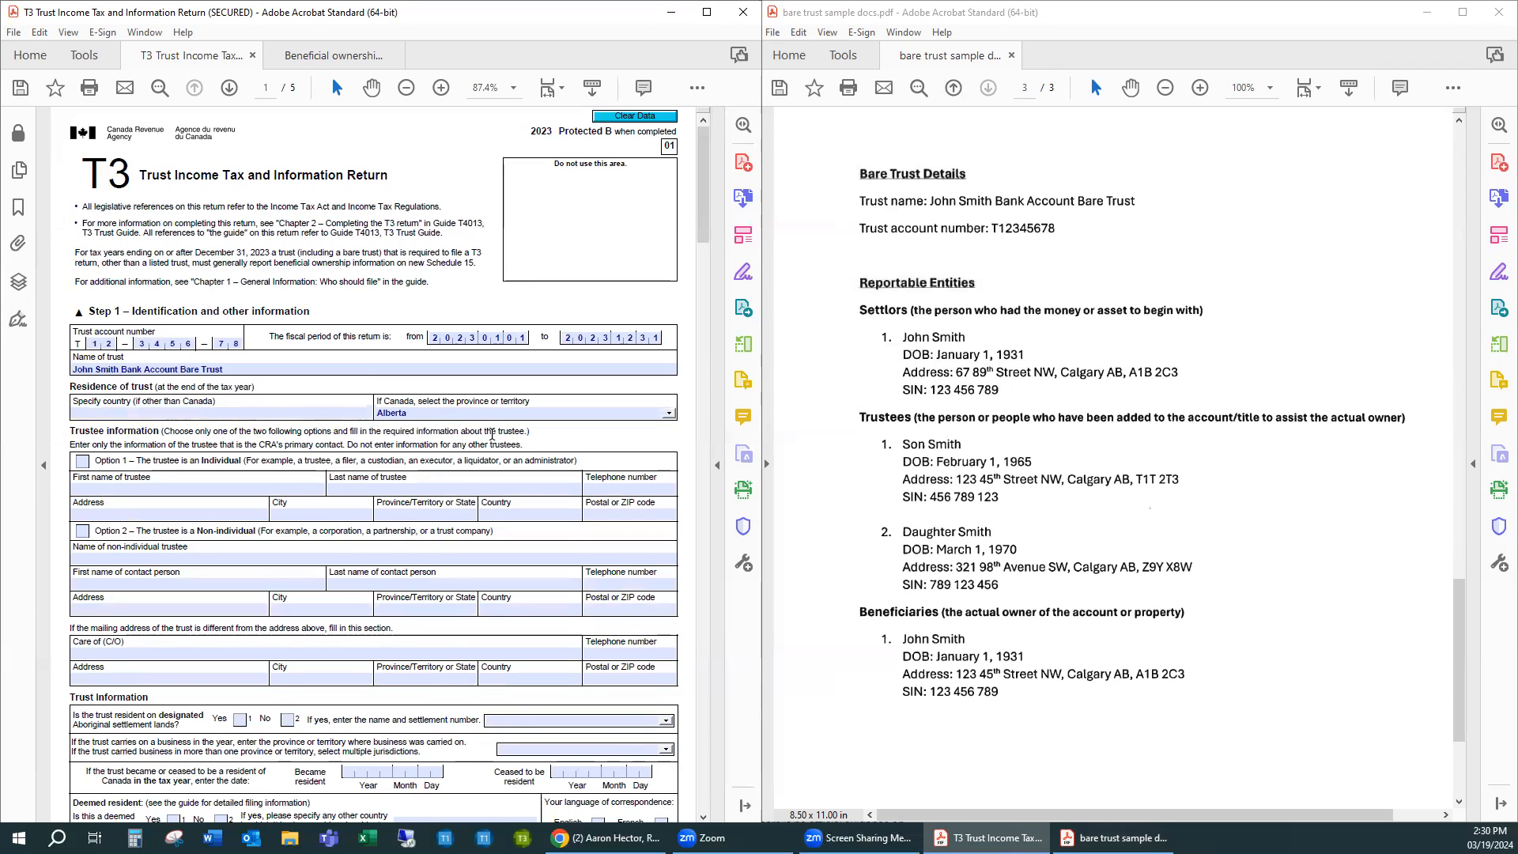
Examine the trustee information on the registration confirmation against the trustees listed in the Bare Trust Details
{"action": "left_click", "coordinate": [146, 488]}
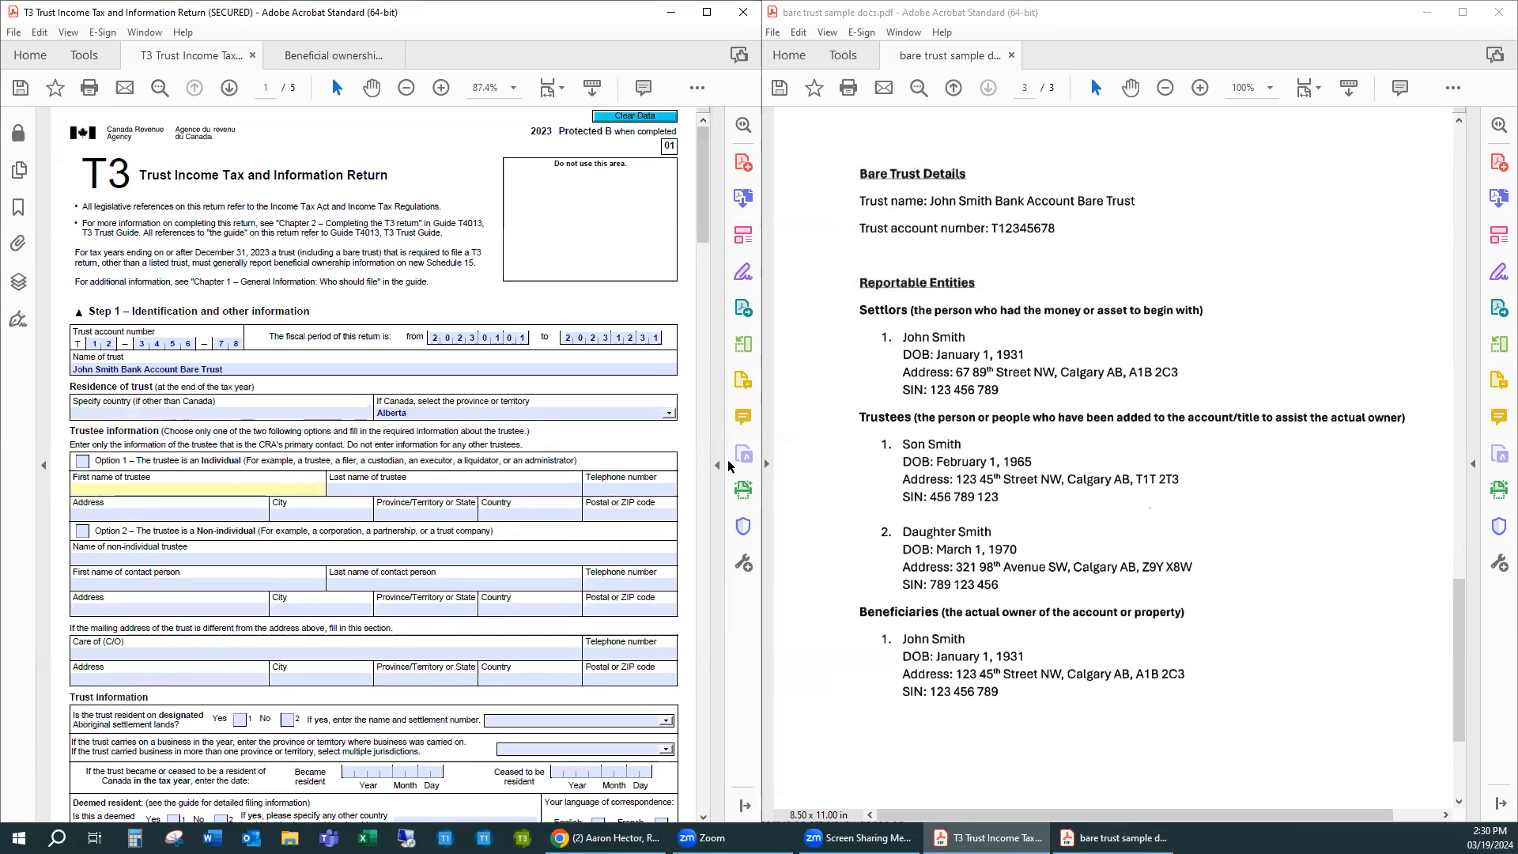
{"action": "left_click", "coordinate": [914, 467]}
{"action": "scroll", "coordinate": [914, 467], "scroll_direction": "up", "scroll_amount": 1}
{"action": "scroll", "coordinate": [914, 467], "scroll_direction": "up", "scroll_amount": 10}
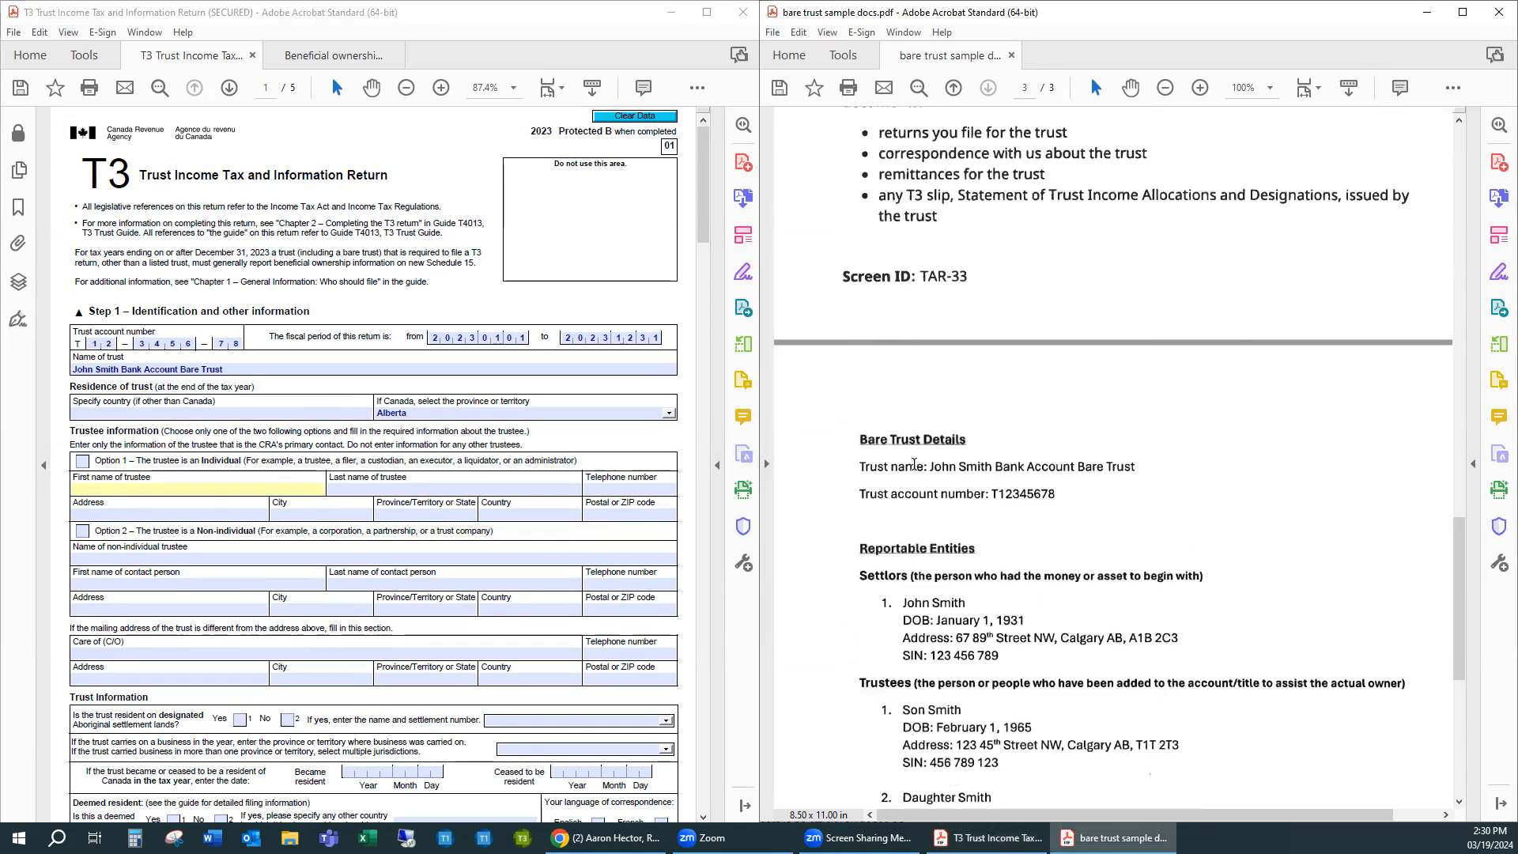
{"action": "scroll", "coordinate": [1126, 422], "scroll_direction": "down", "scroll_amount": 2}
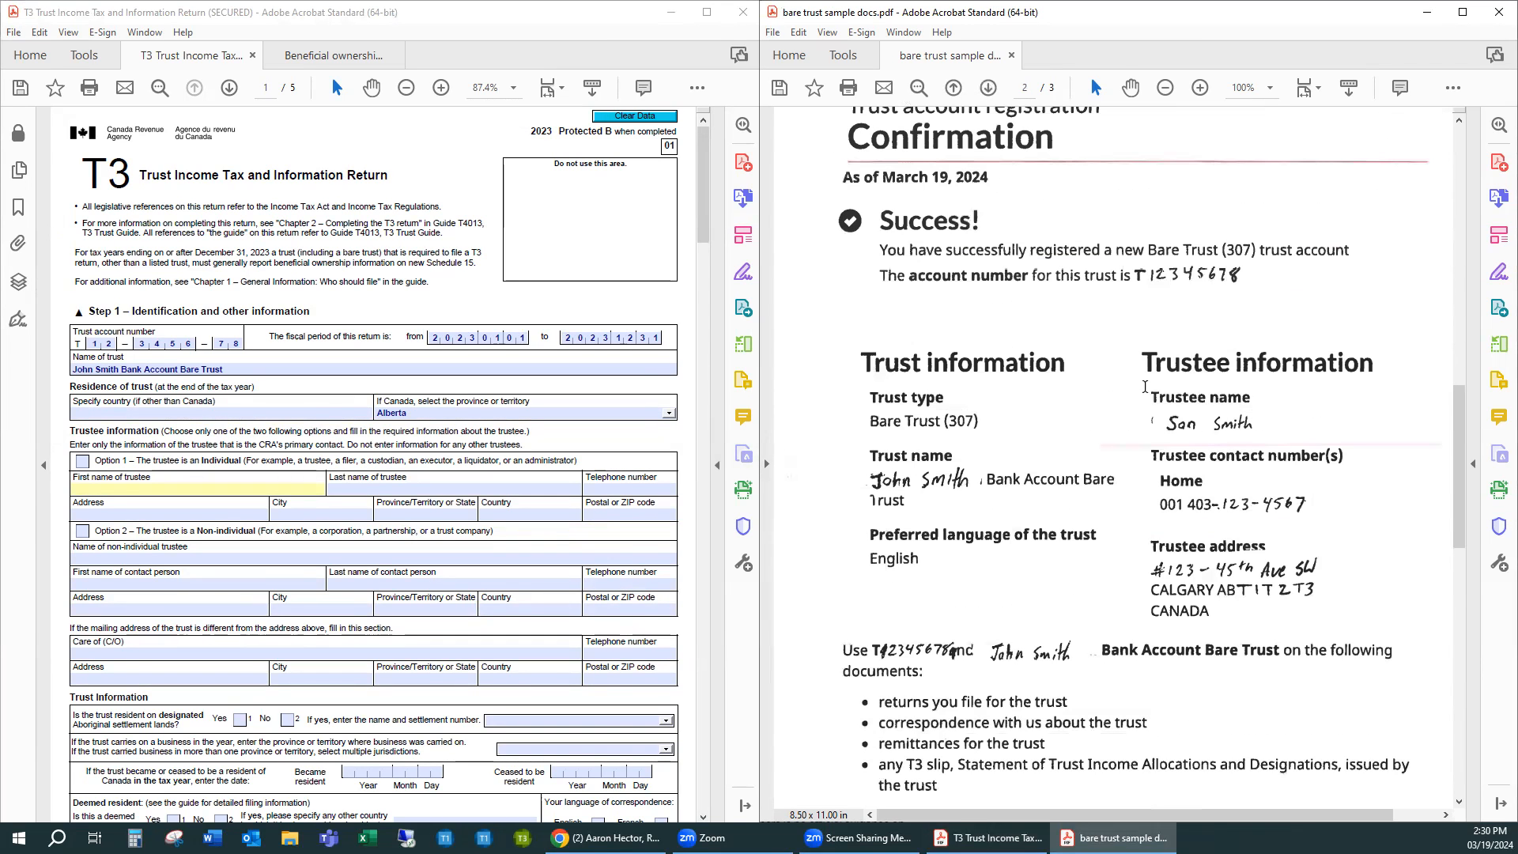
{"action": "scroll", "coordinate": [1050, 559], "scroll_direction": "down", "scroll_amount": 15}
{"action": "scroll", "coordinate": [1050, 559], "scroll_direction": "down", "scroll_amount": 5}
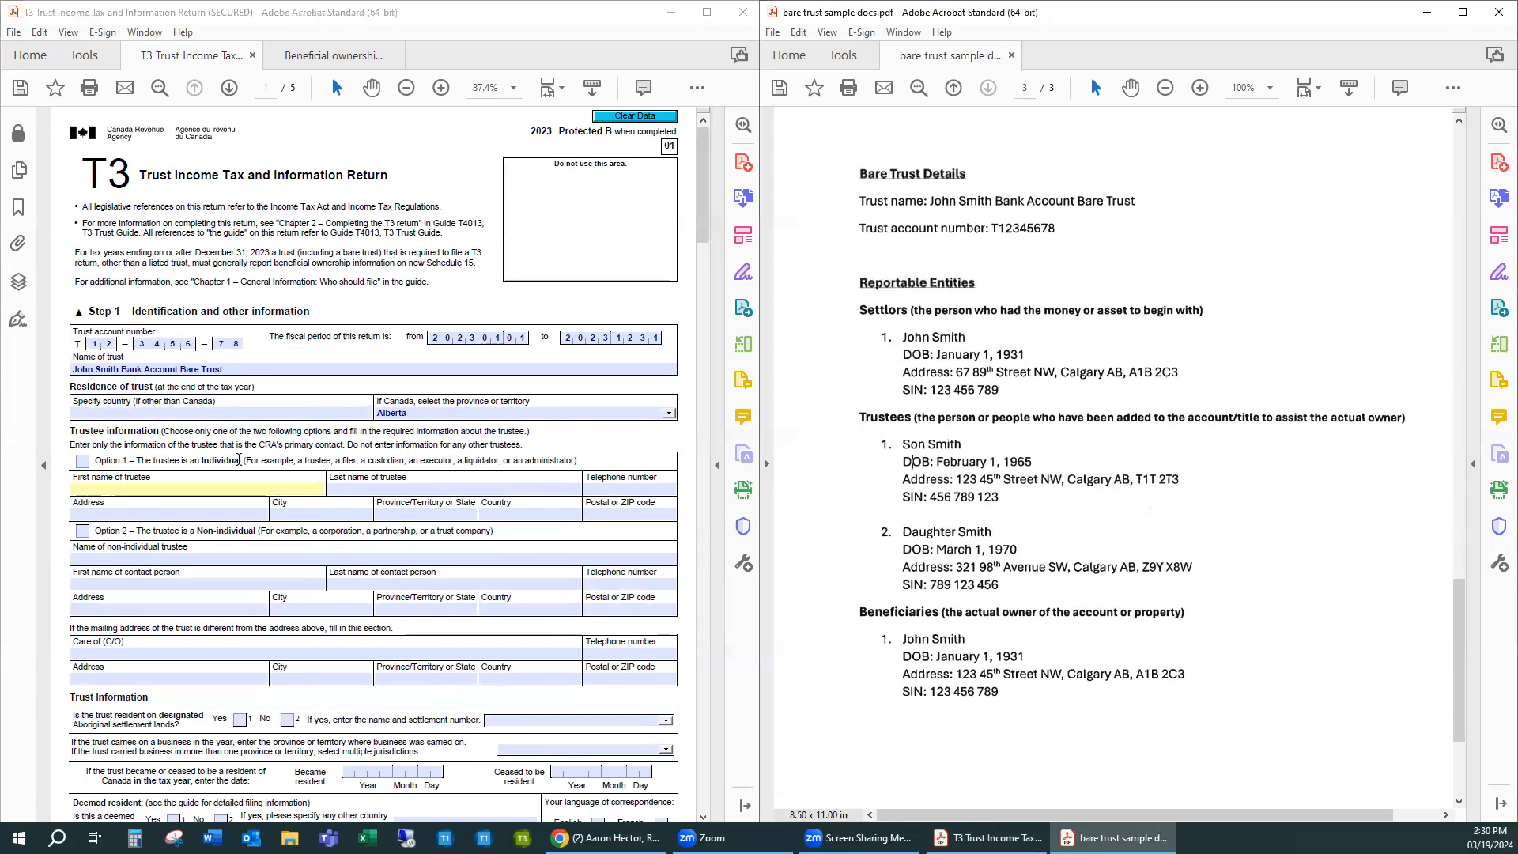
Mark the trustee as an individual under Option 1 and enter the trustee's first name, last name and telephone number
{"action": "left_click", "coordinate": [82, 462]}
{"action": "left_click", "coordinate": [116, 488]}
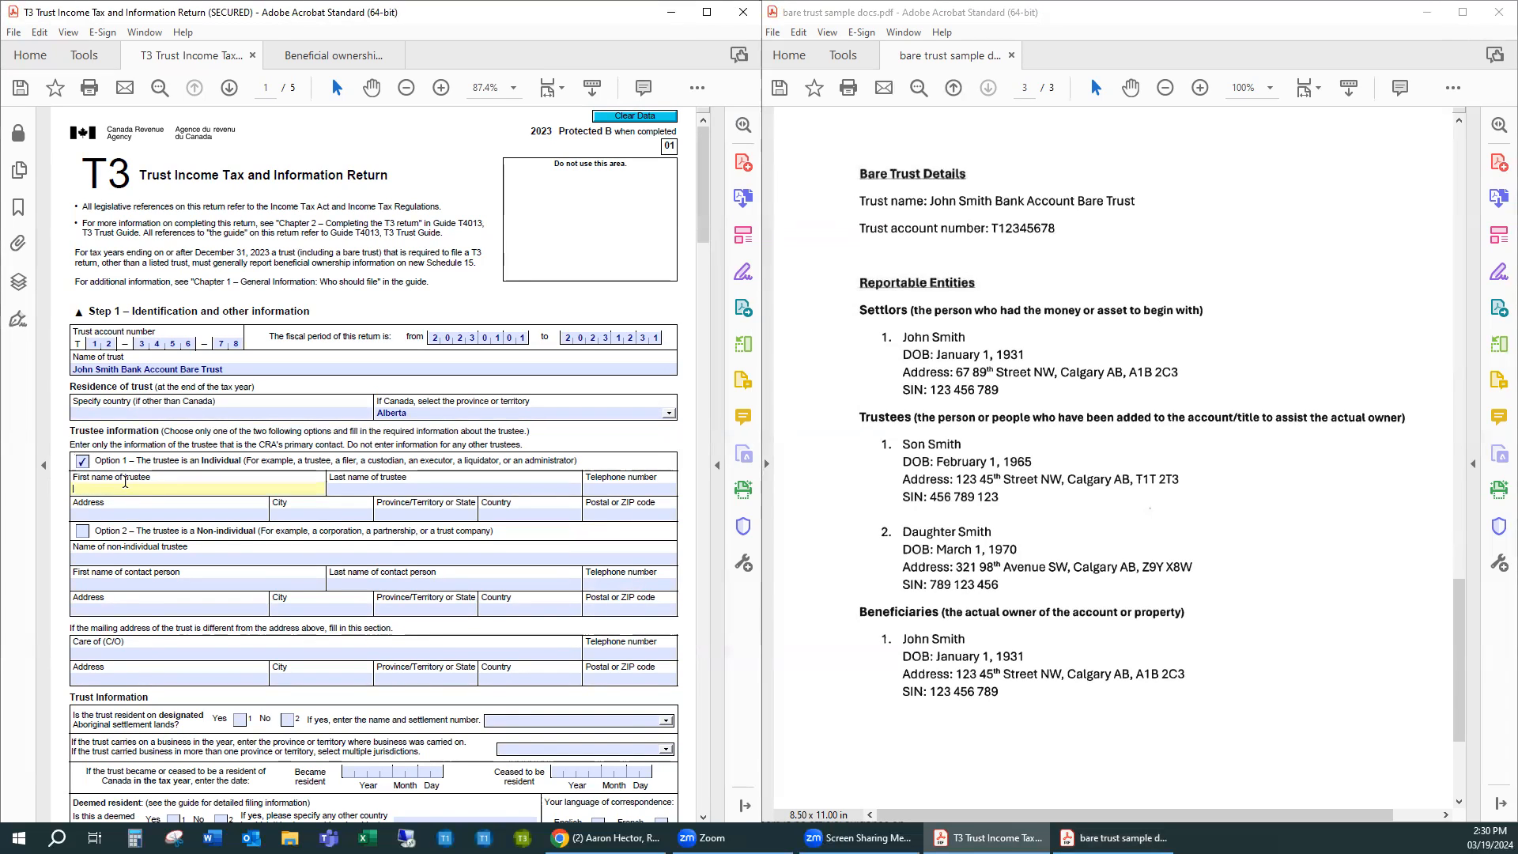
{"action": "type", "text": "Son"}
{"action": "key", "text": "Tab"}
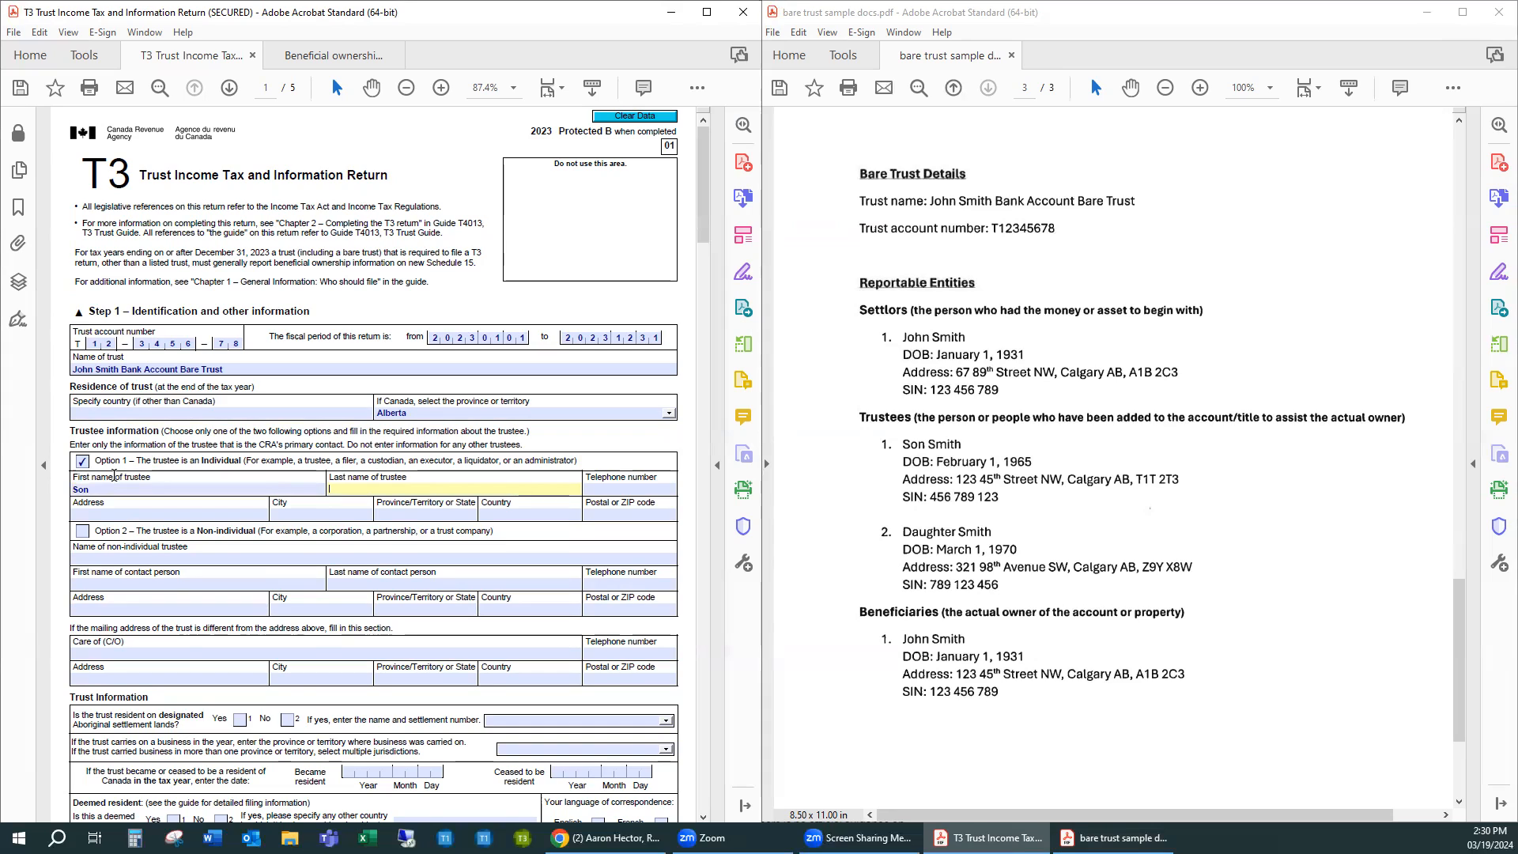
{"action": "type", "text": "Smith"}
{"action": "key", "text": "Tab"}
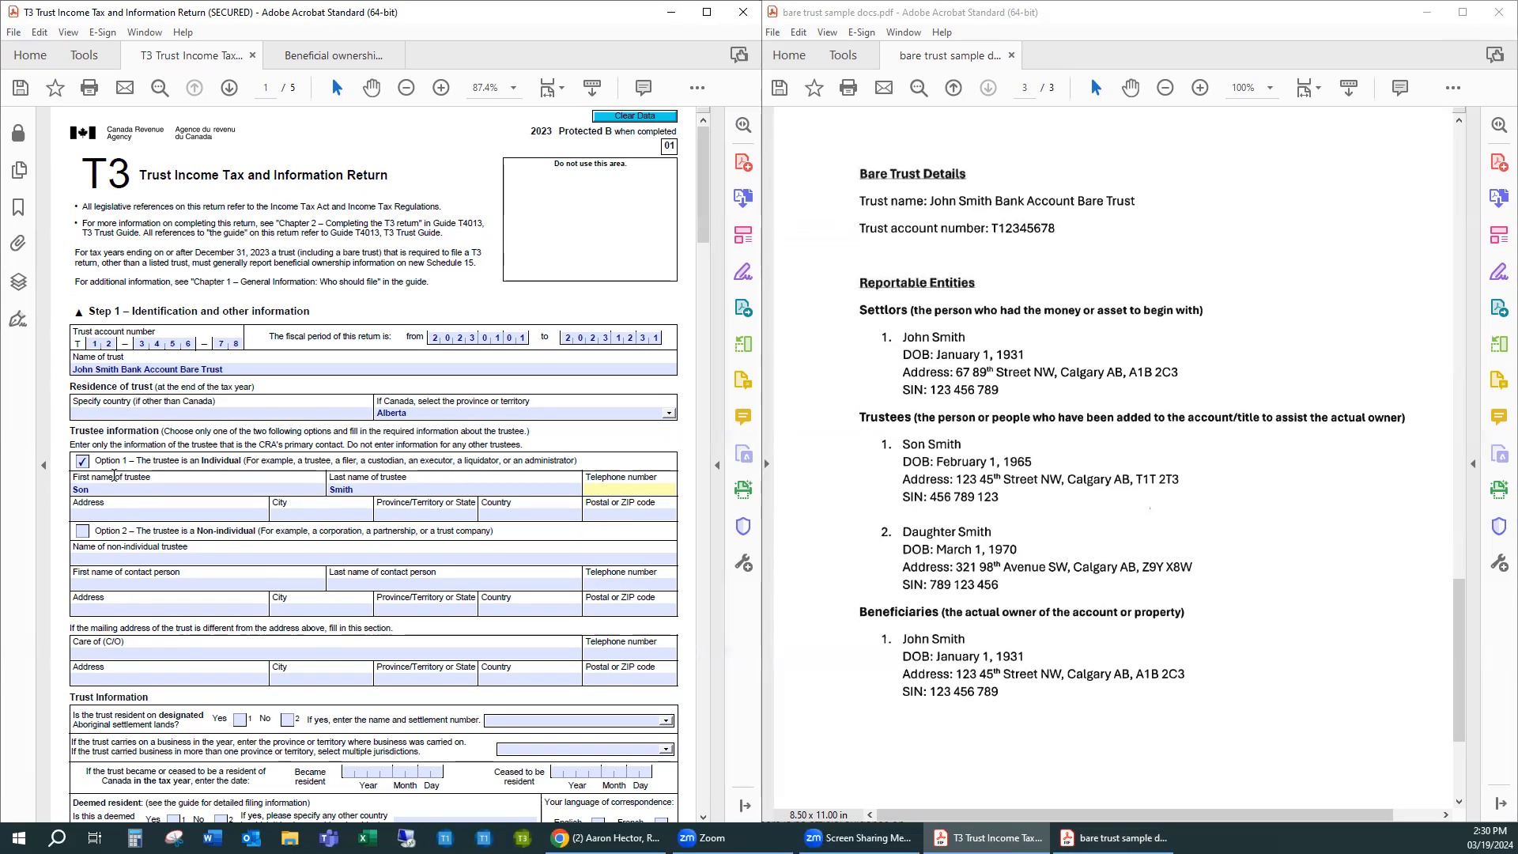
{"action": "type", "text": "403-"}
{"action": "type", "text": "123-456"}
{"action": "type", "text": "7"}
{"action": "key", "text": "Tab"}
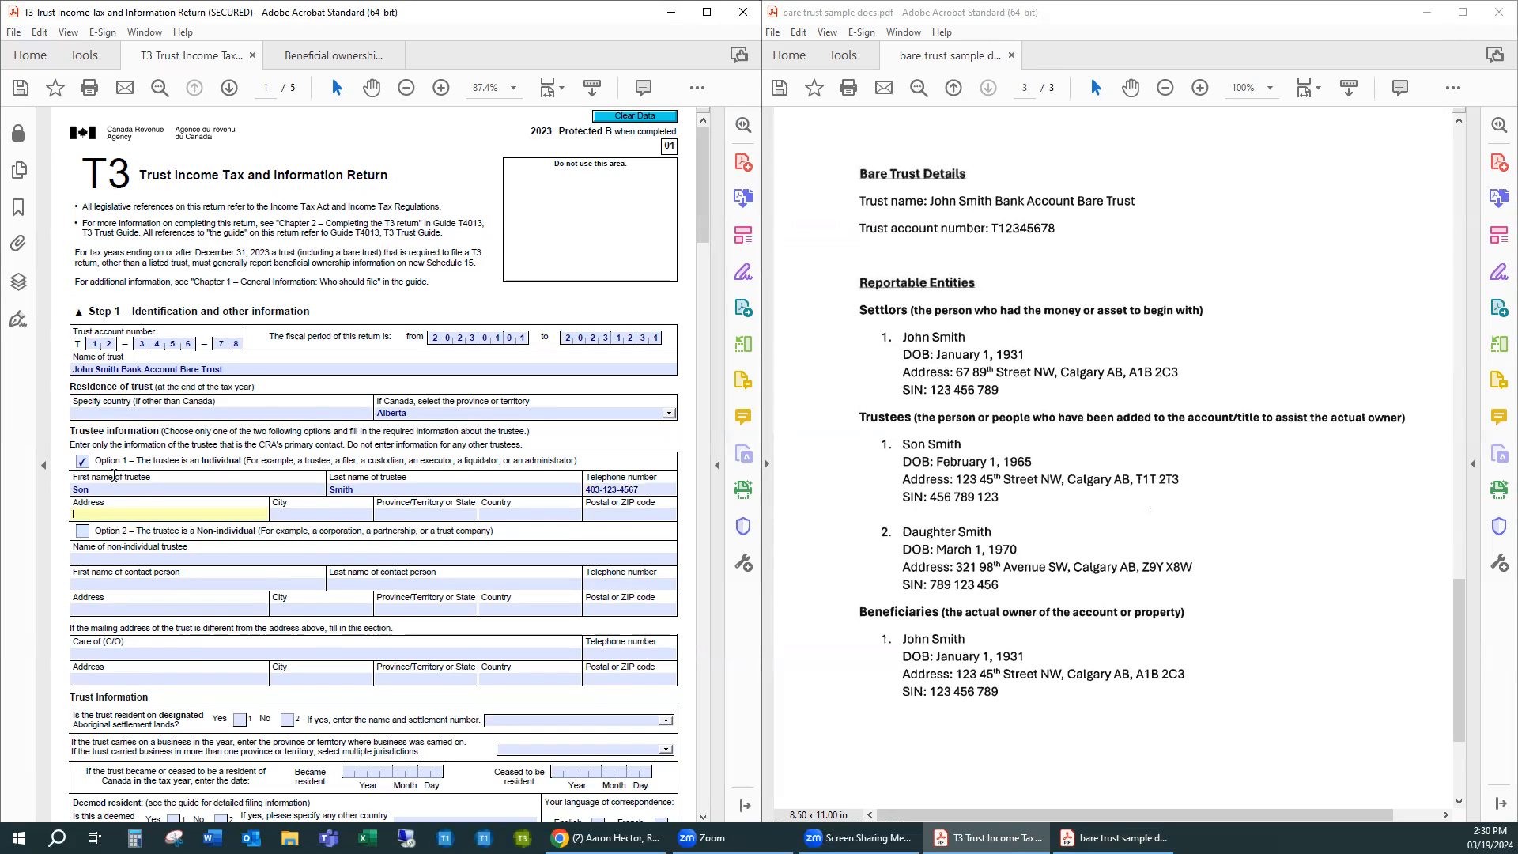
Complete the individual trustee's street address, city, province, country and postal code from the sample documents
{"action": "type", "text": "123 45 Street NW"}
{"action": "key", "text": "Tab"}
{"action": "type", "text": "Calgary"}
{"action": "key", "text": "Tab"}
{"action": "type", "text": "Alberta"}
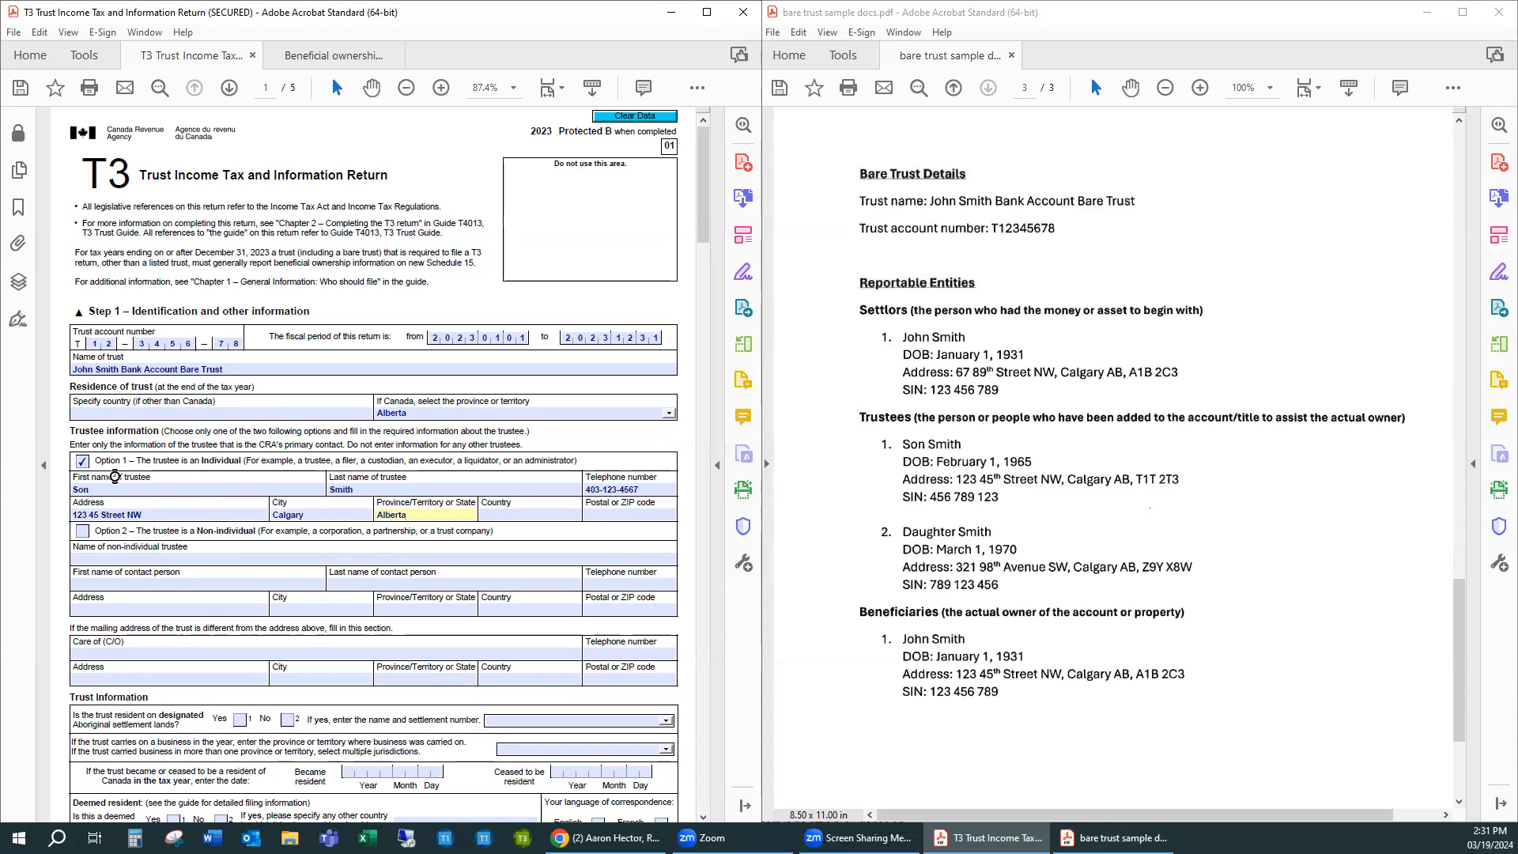
{"action": "key", "text": "Tab"}
{"action": "type", "text": "Canada"}
{"action": "key", "text": "Tab"}
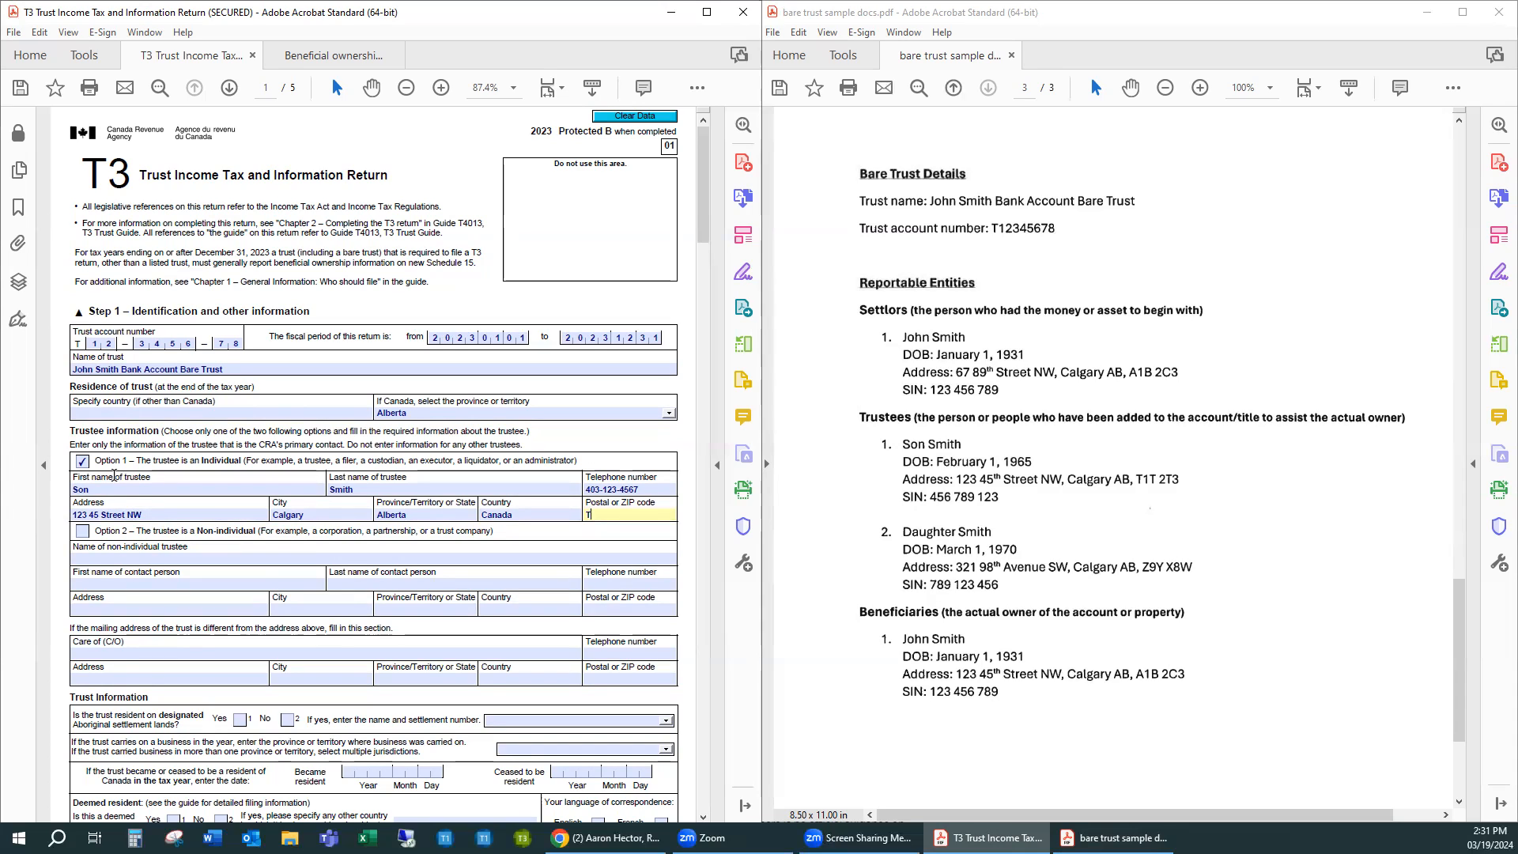
{"action": "type", "text": "T1T2T3"}
{"action": "mouse_move", "coordinate": [1110, 479]}
{"action": "left_mouse_down"}
{"action": "mouse_move", "coordinate": [1072, 495]}
{"action": "mouse_move", "coordinate": [909, 484]}
{"action": "mouse_move", "coordinate": [921, 461]}
{"action": "left_mouse_up"}
{"action": "left_click", "coordinate": [920, 463]}
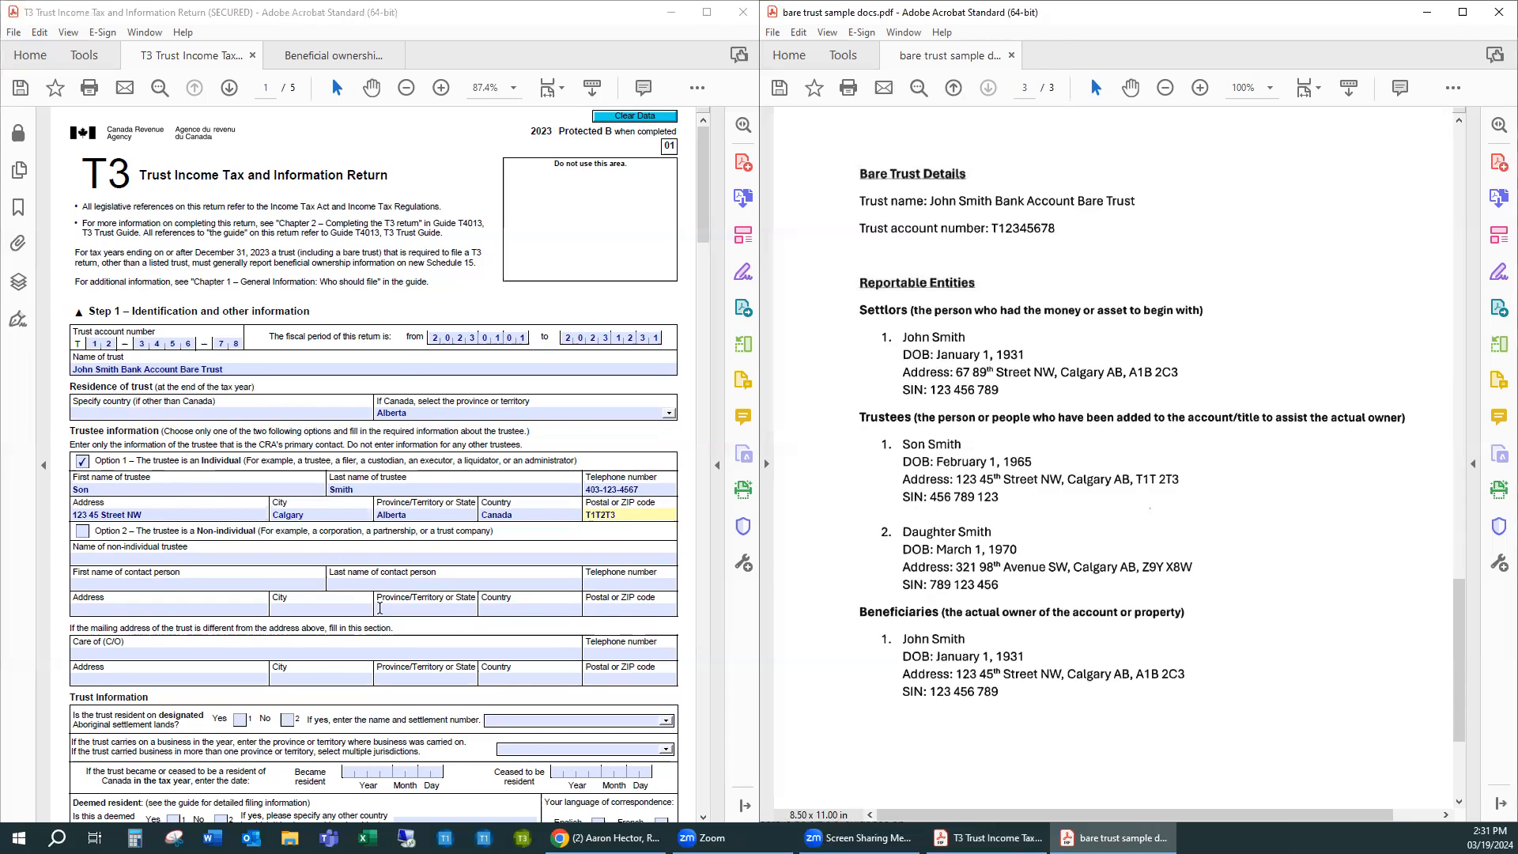
Answer No to whether the trust is resident on designated Aboriginal settlement lands
{"action": "scroll", "coordinate": [381, 617], "scroll_direction": "down", "scroll_amount": 3}
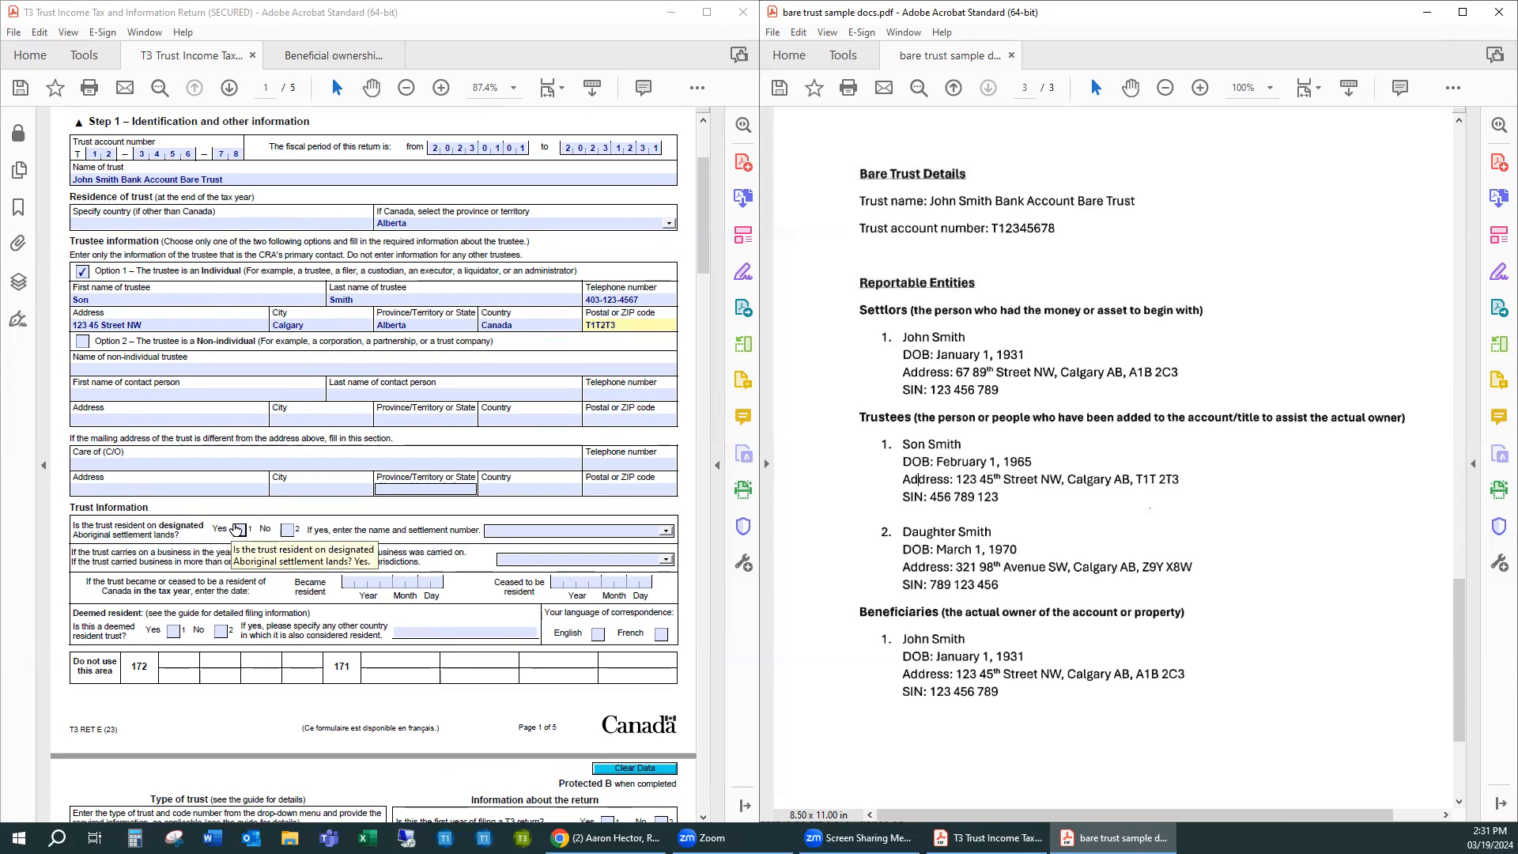
{"action": "left_click", "coordinate": [288, 531]}
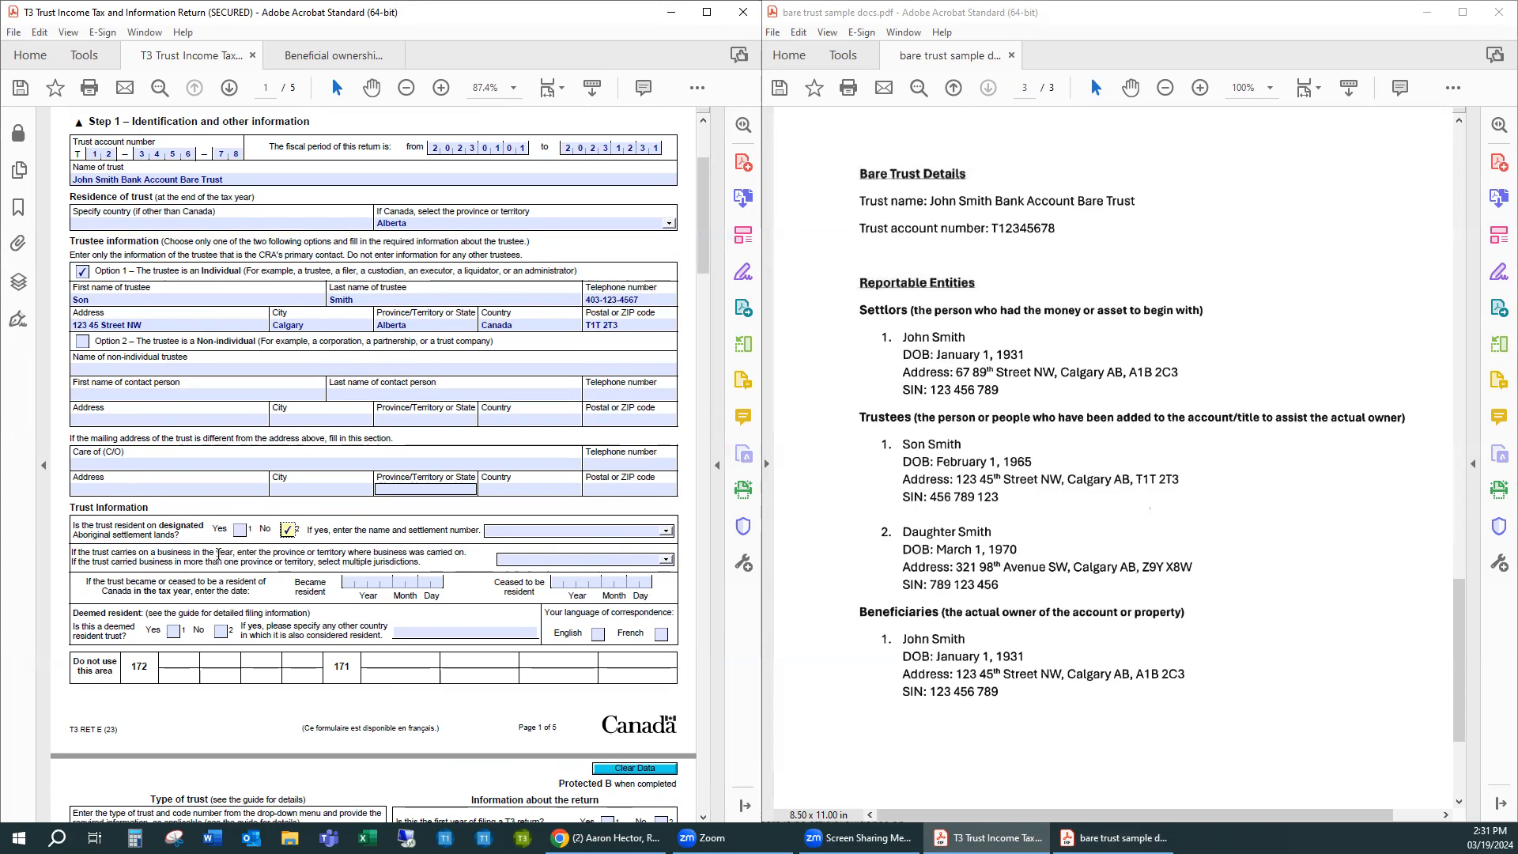
Answer No to whether this is a deemed resident trust and choose English as the language of correspondence
{"action": "left_click", "coordinate": [646, 560]}
{"action": "scroll", "coordinate": [571, 581], "scroll_direction": "down", "scroll_amount": 1}
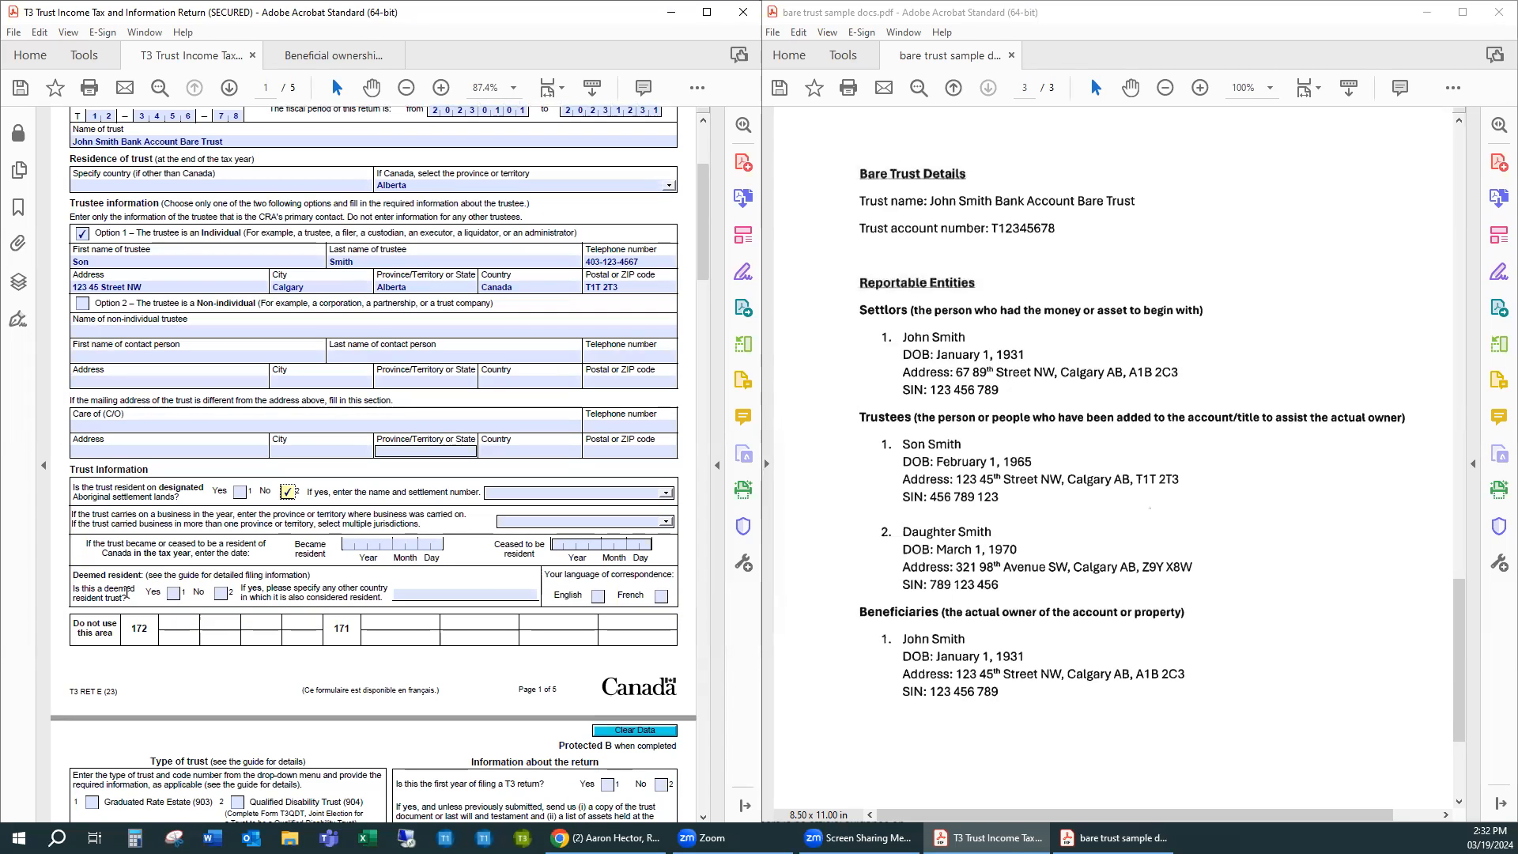
{"action": "left_click", "coordinate": [221, 595]}
{"action": "left_click", "coordinate": [598, 598]}
Set the type of trust on page 2 of the return to code 307, Bare Trust
{"action": "scroll", "coordinate": [649, 578], "scroll_direction": "down", "scroll_amount": 4}
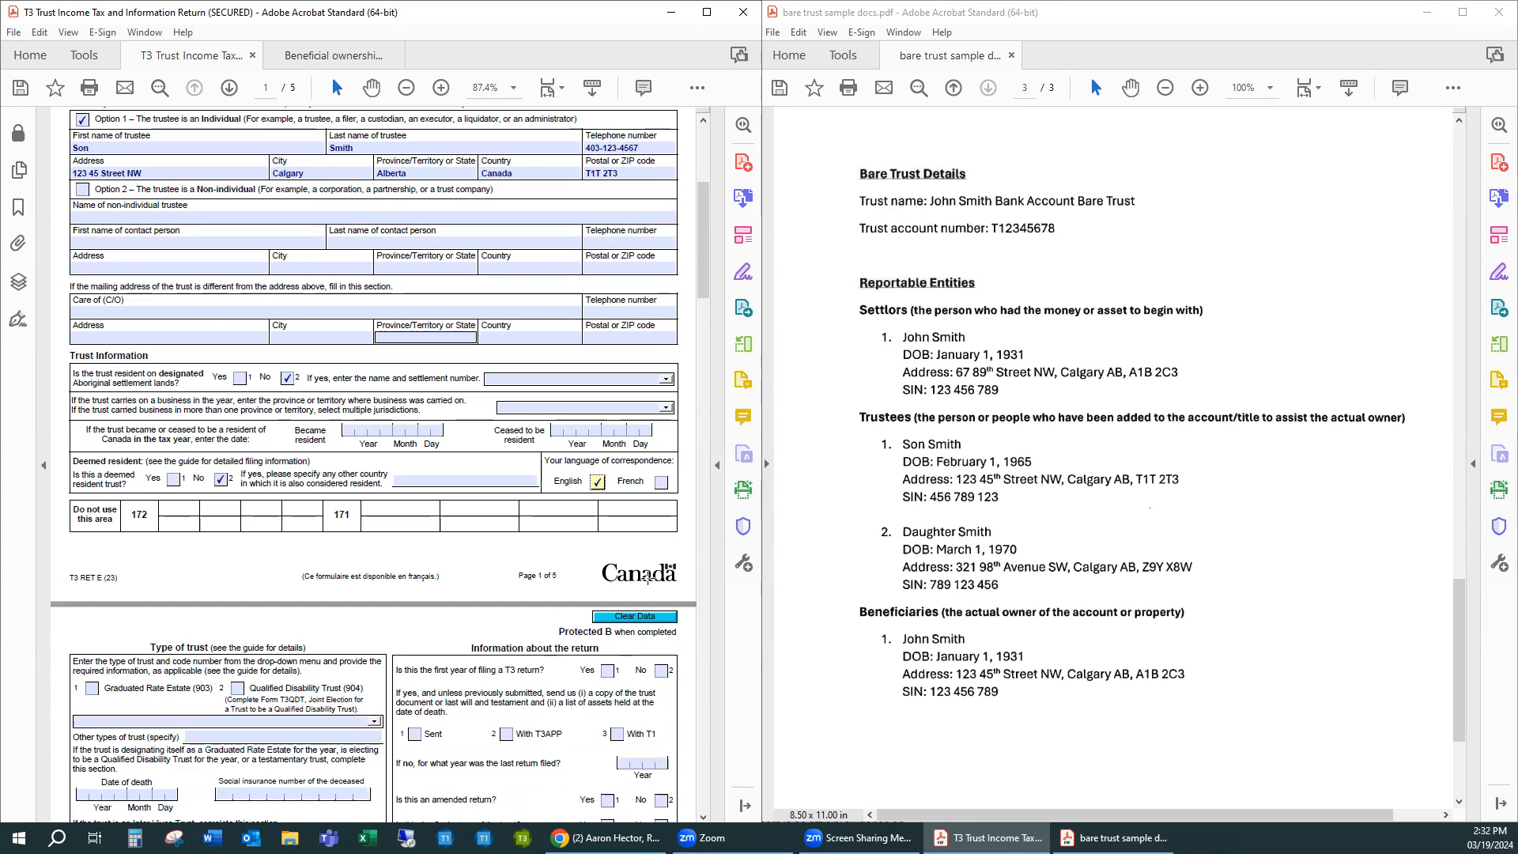
{"action": "scroll", "coordinate": [648, 578], "scroll_direction": "down", "scroll_amount": 5}
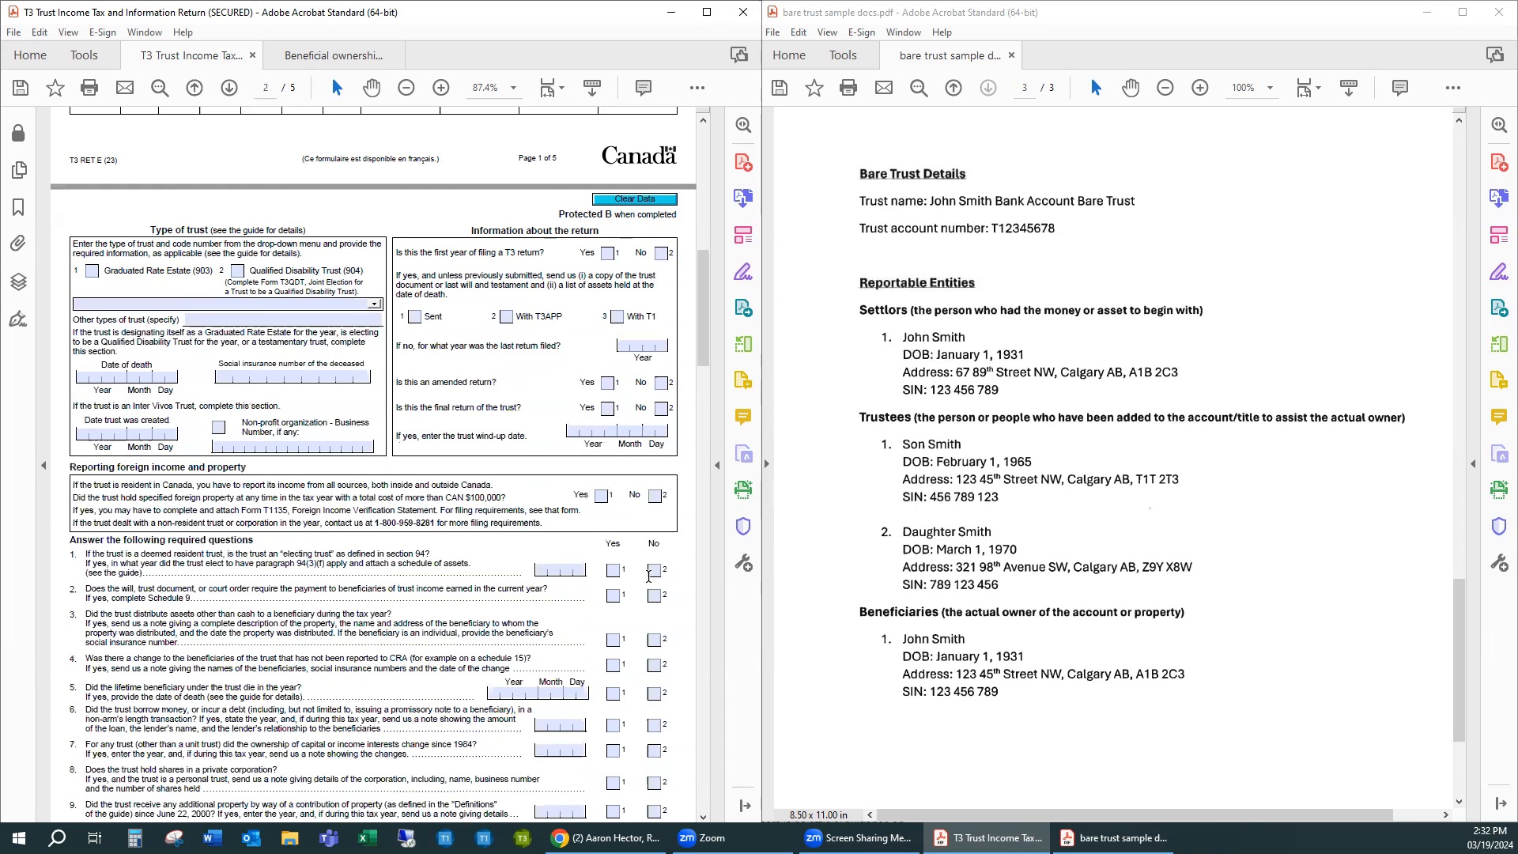
{"action": "scroll", "coordinate": [648, 576], "scroll_direction": "down", "scroll_amount": 2}
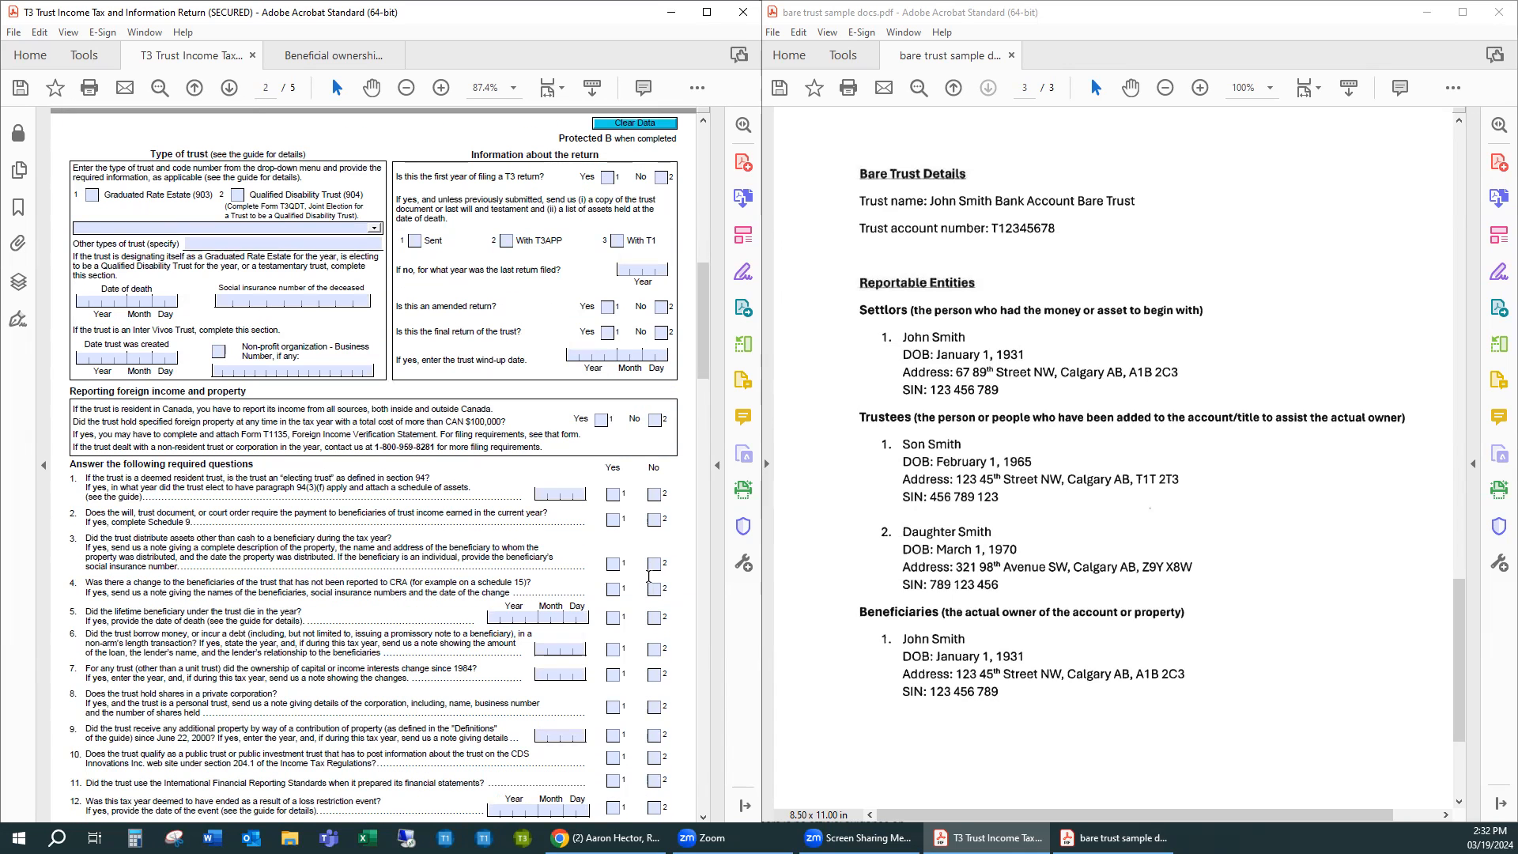
{"action": "scroll", "coordinate": [648, 578], "scroll_direction": "up", "scroll_amount": 5}
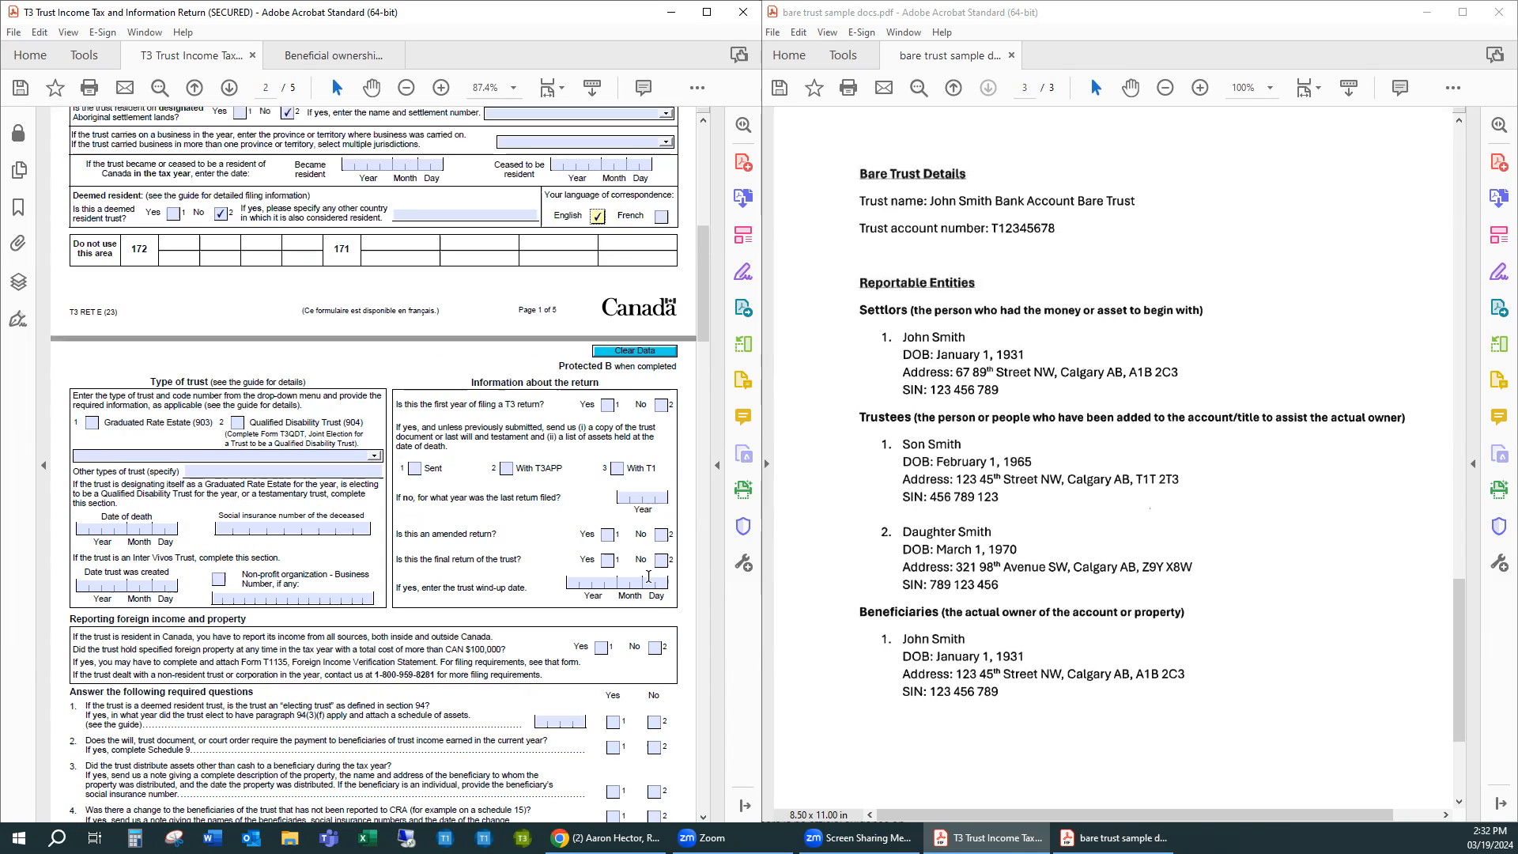
{"action": "scroll", "coordinate": [648, 577], "scroll_direction": "down", "scroll_amount": 3}
{"action": "scroll", "coordinate": [648, 576], "scroll_direction": "down", "scroll_amount": 1}
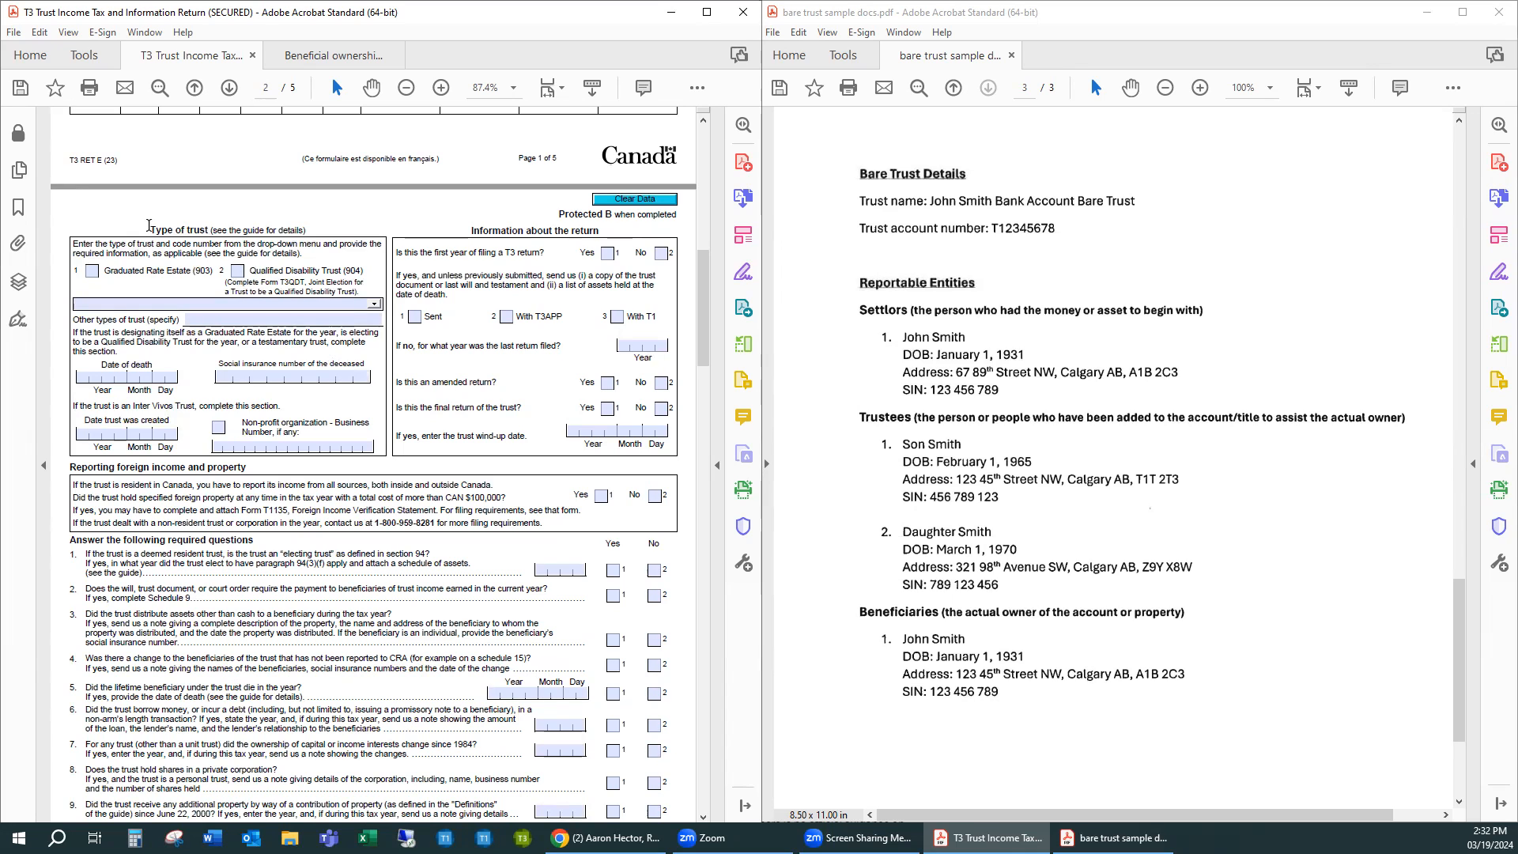
{"action": "left_click_drag", "start_coordinate": [150, 230], "coordinate": [207, 231]}
{"action": "left_click", "coordinate": [188, 231]}
{"action": "left_click", "coordinate": [375, 308]}
{"action": "left_click", "coordinate": [375, 307]}
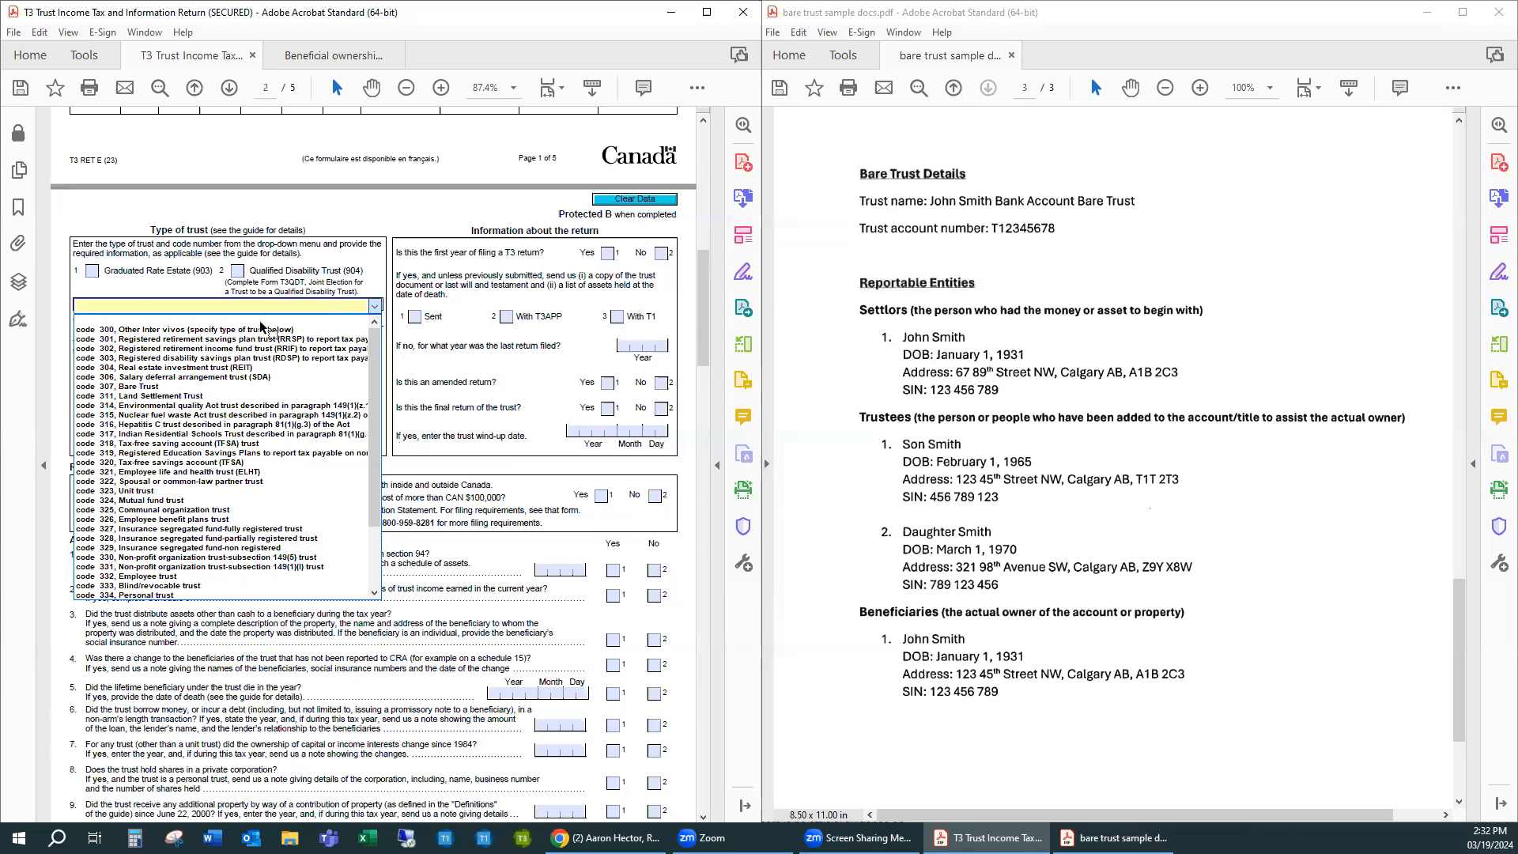
{"action": "left_click", "coordinate": [139, 382]}
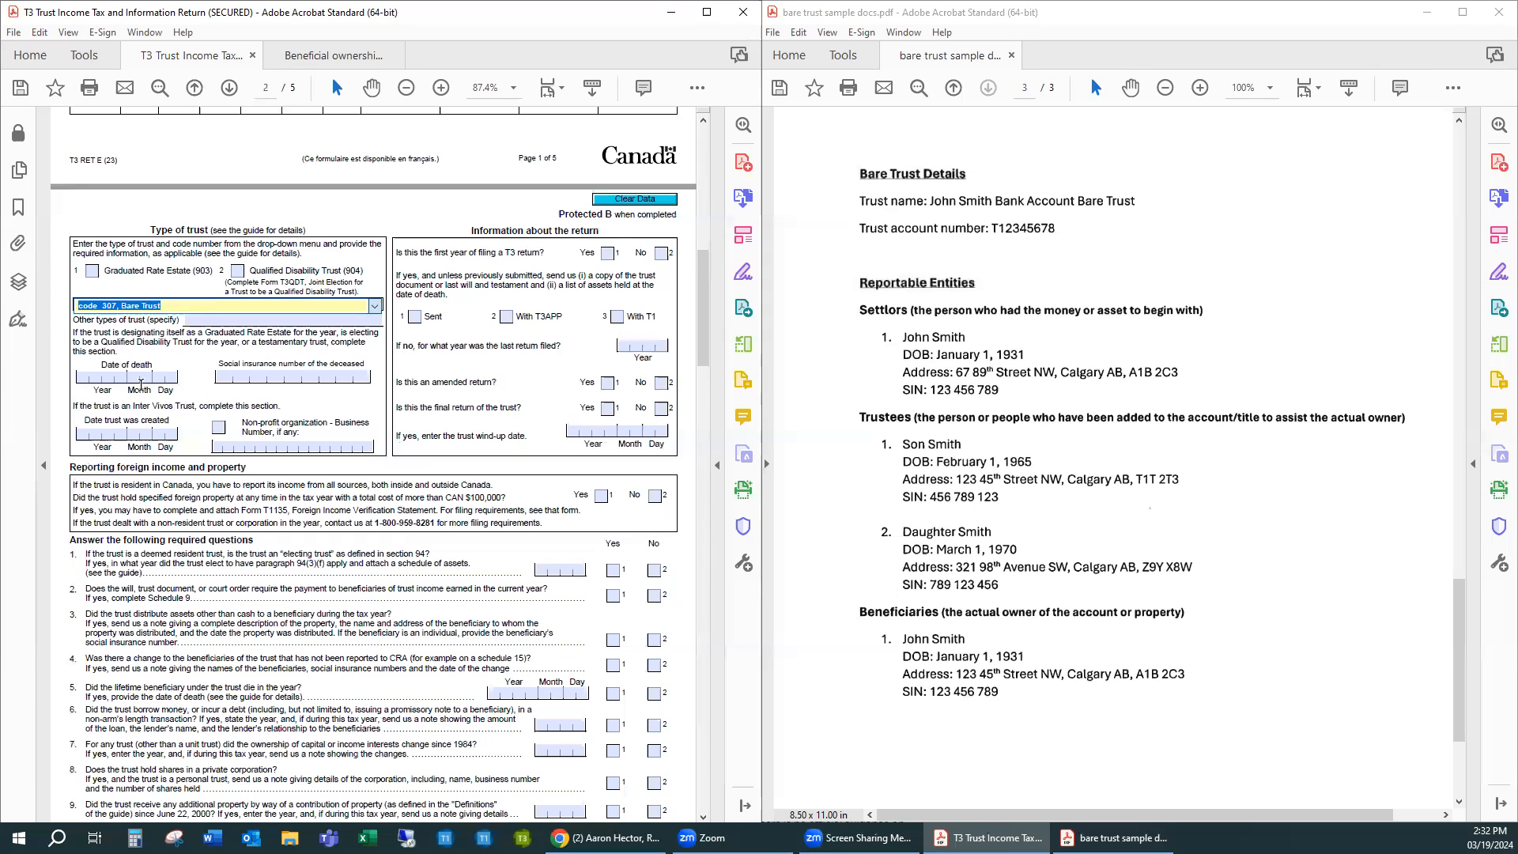
Check the trust type on the trust account registration confirmation in the sample documents
{"action": "left_click", "coordinate": [1014, 380]}
{"action": "scroll", "coordinate": [1014, 380], "scroll_direction": "up", "scroll_amount": 3}
{"action": "scroll", "coordinate": [1015, 380], "scroll_direction": "up", "scroll_amount": 10}
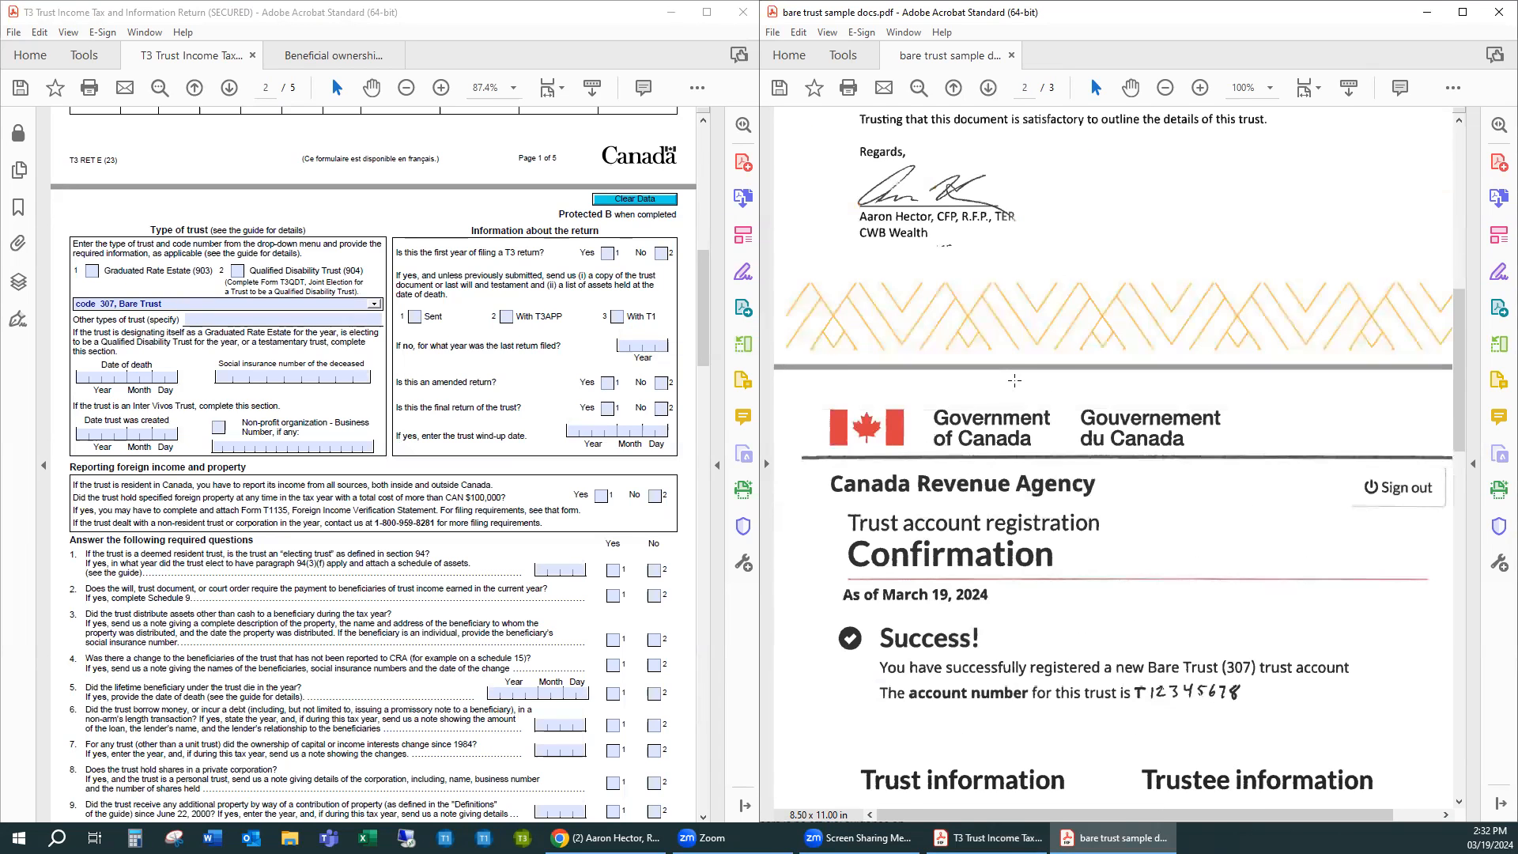
{"action": "scroll", "coordinate": [1015, 380], "scroll_direction": "down", "scroll_amount": 4}
{"action": "left_click_drag", "start_coordinate": [867, 457], "coordinate": [985, 460]}
{"action": "left_click", "coordinate": [987, 462]}
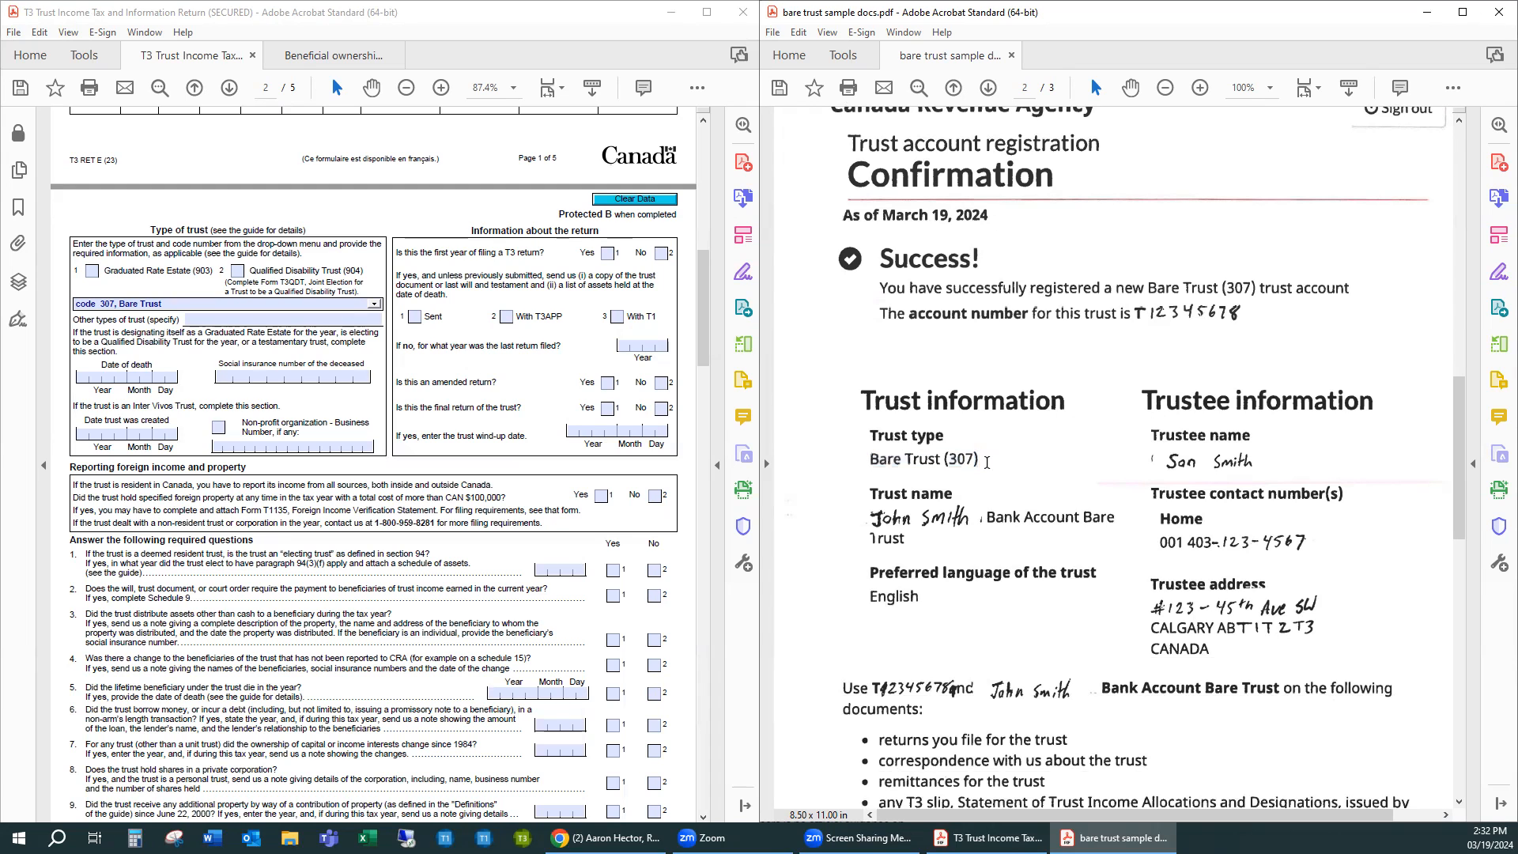
{"action": "scroll", "coordinate": [1027, 470], "scroll_direction": "down", "scroll_amount": 5}
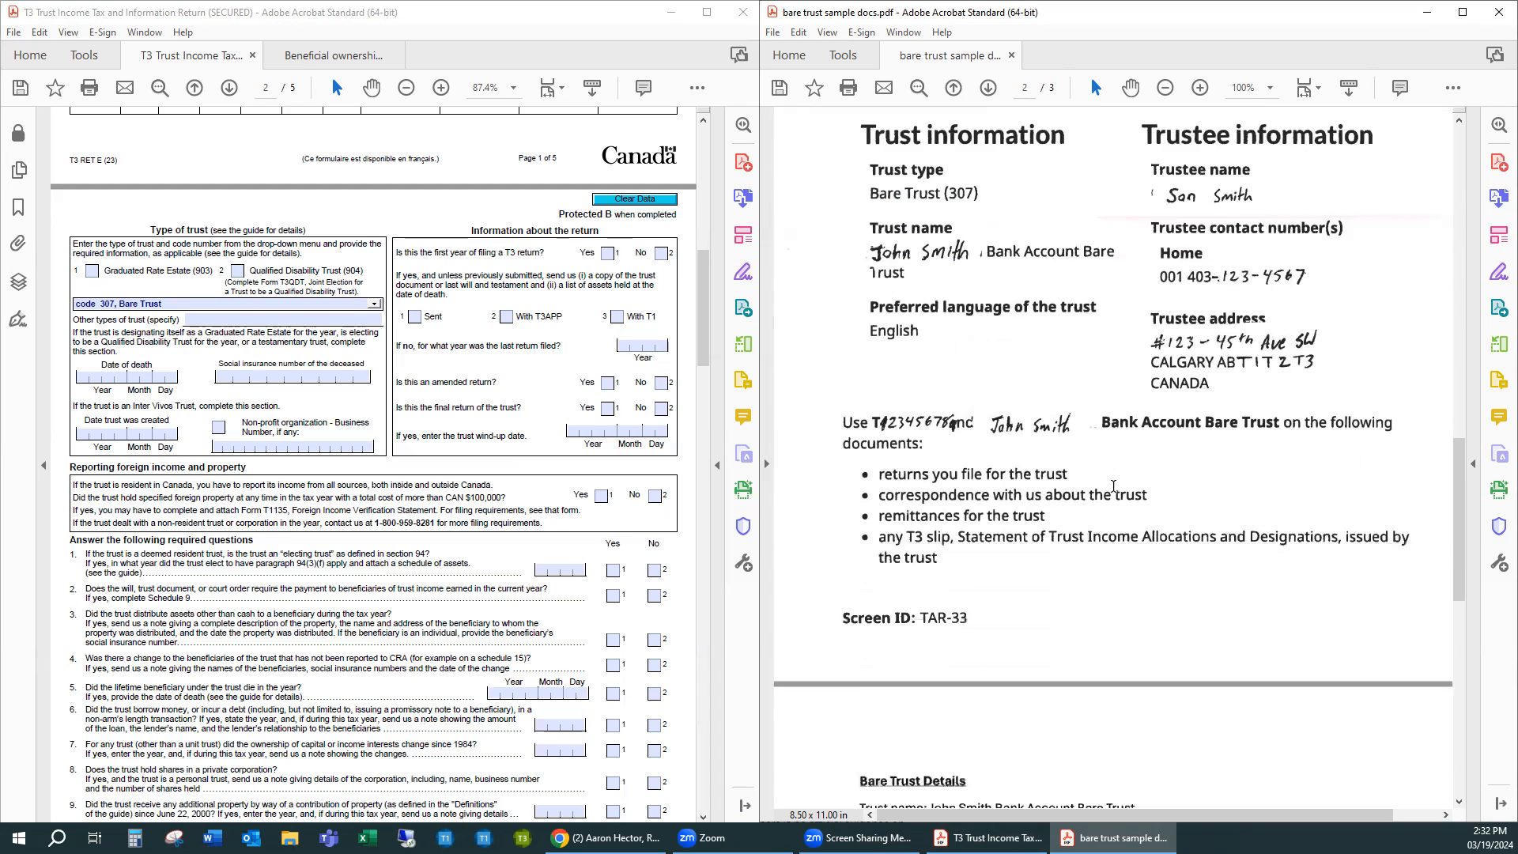
{"action": "scroll", "coordinate": [1112, 486], "scroll_direction": "down", "scroll_amount": 5}
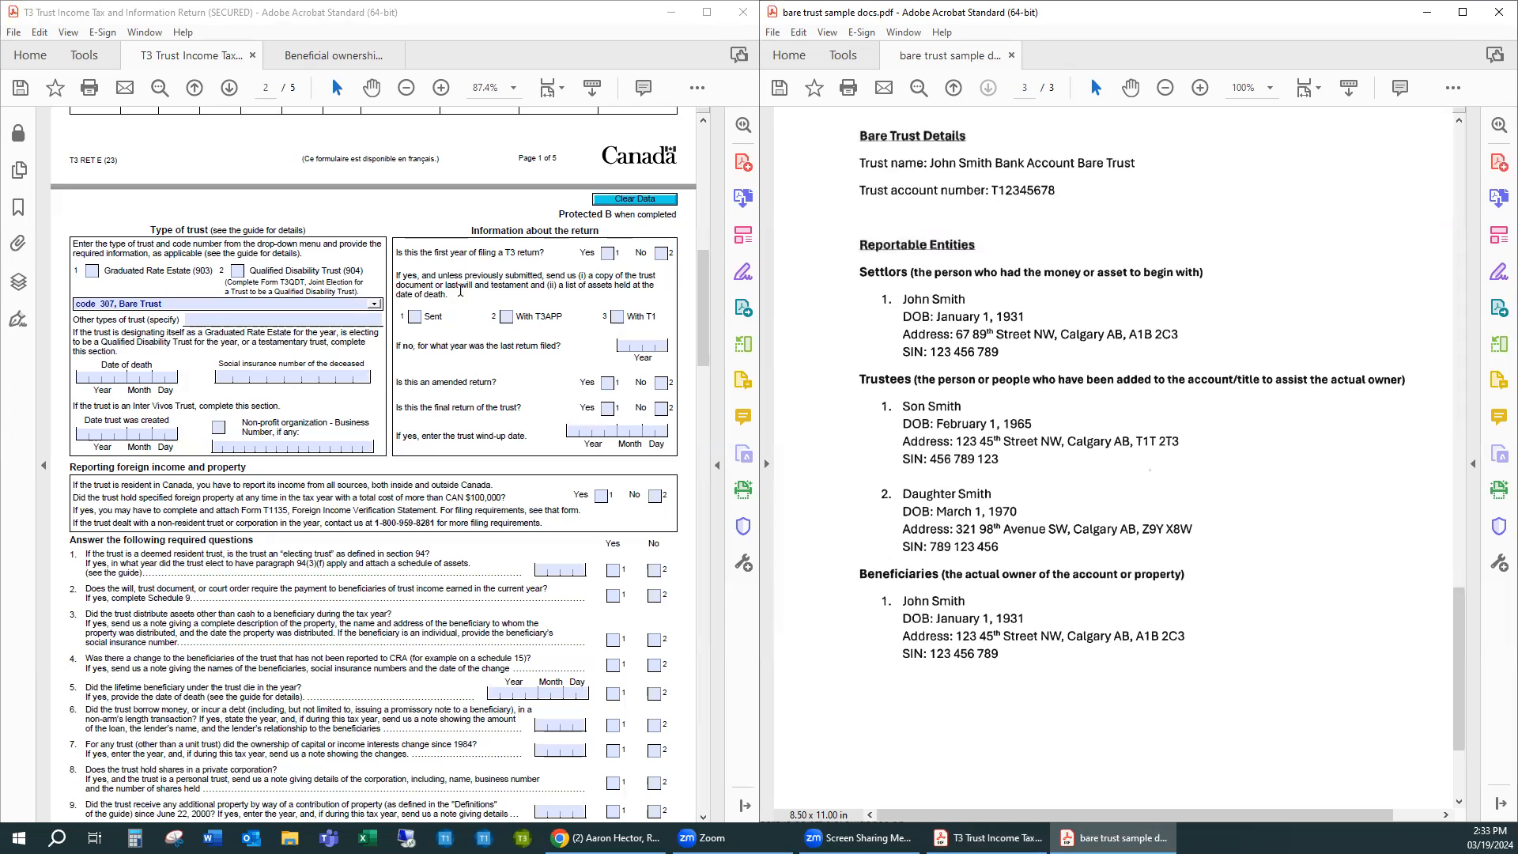
Answer Yes to this being the first year of filing a T3 return and read the note on submitting trust documents
{"action": "left_click", "coordinate": [606, 254]}
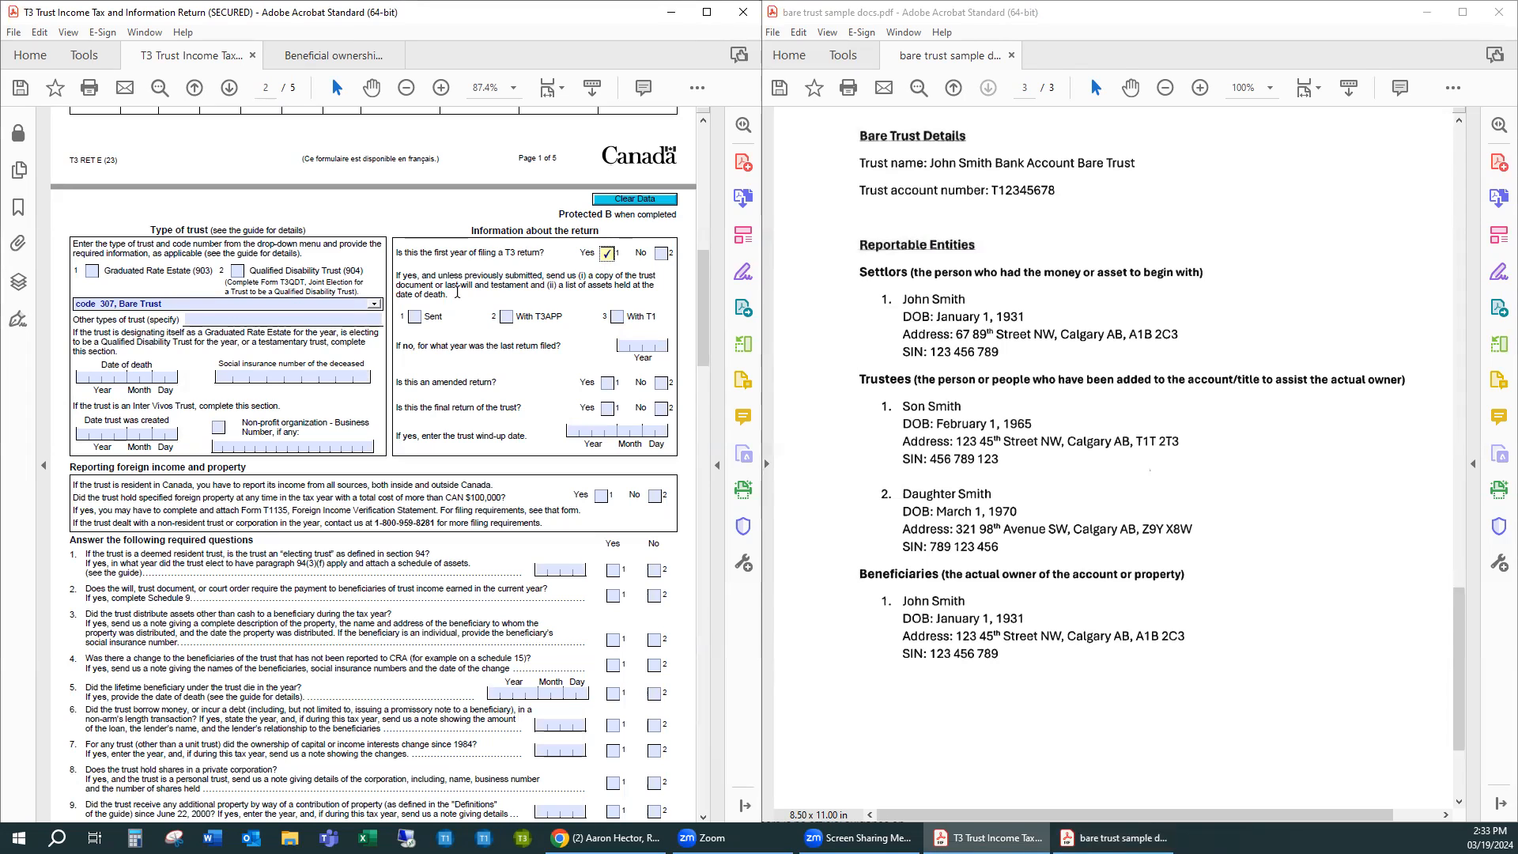
{"action": "left_click_drag", "start_coordinate": [404, 278], "coordinate": [467, 279]}
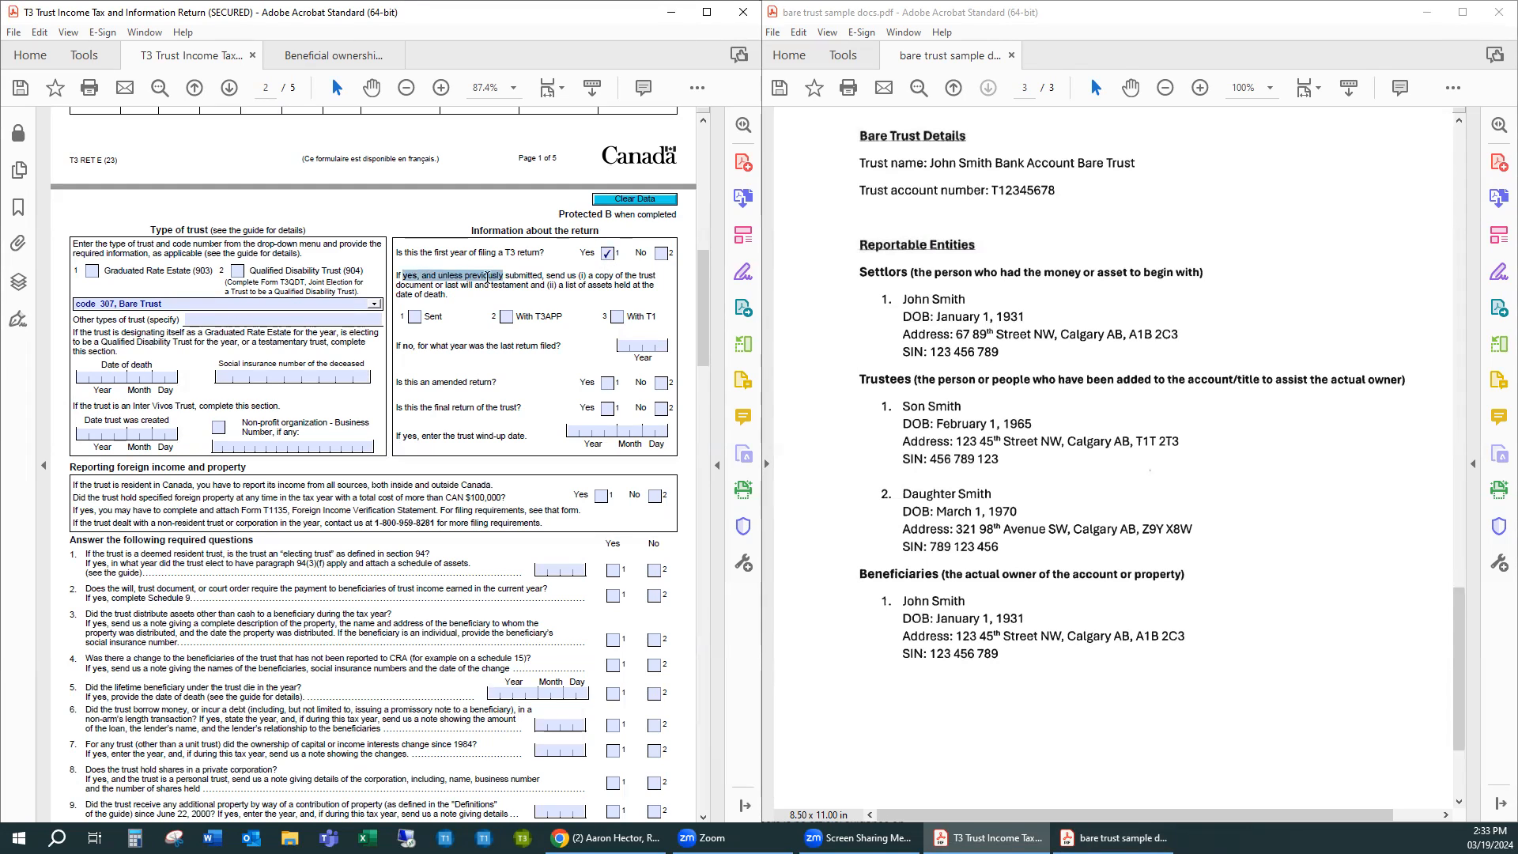
{"action": "left_click", "coordinate": [489, 278]}
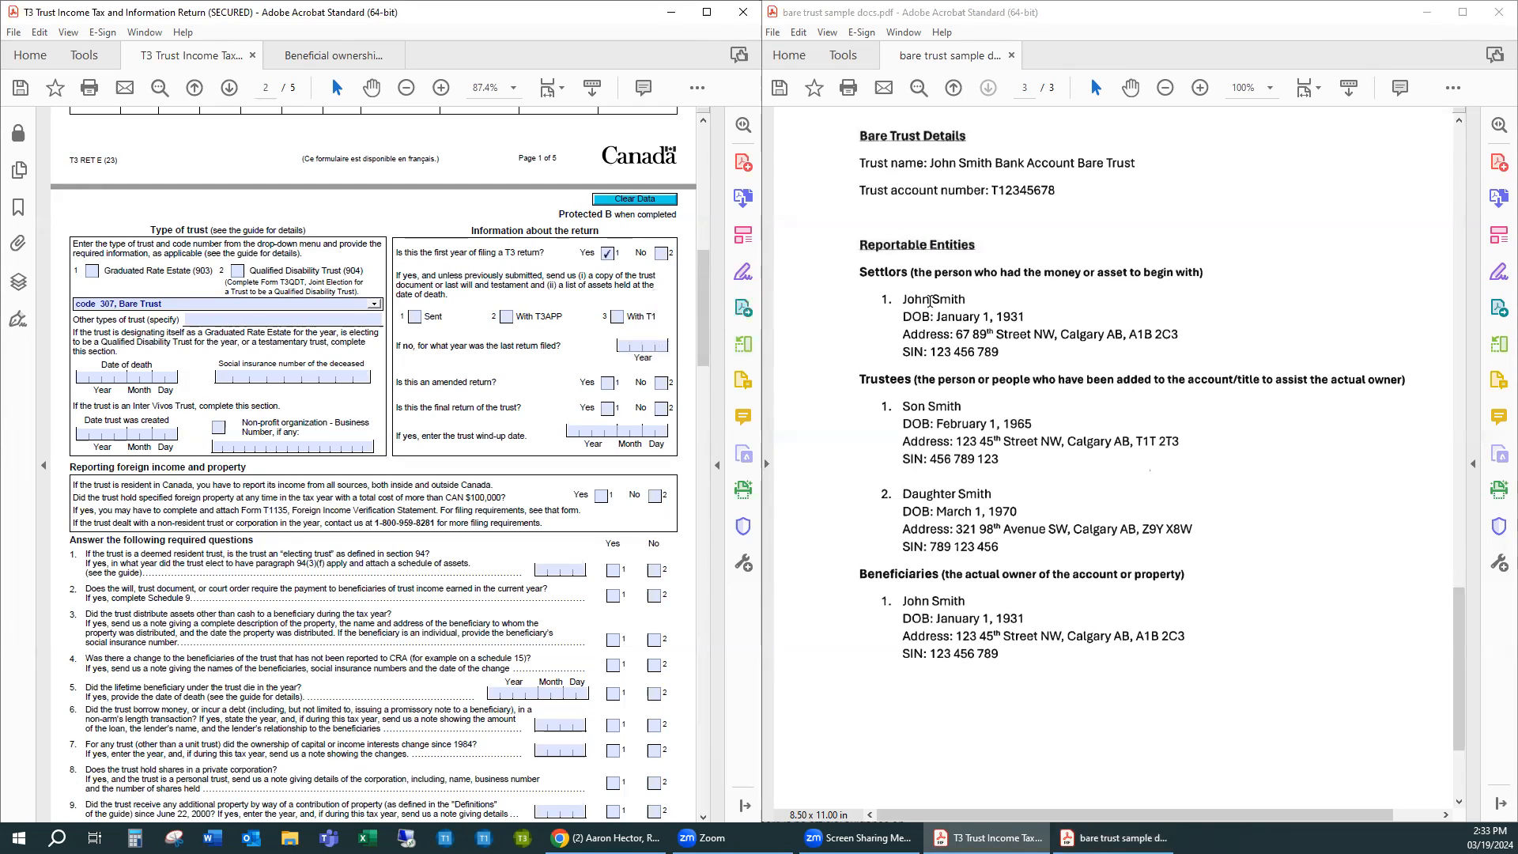
Switch to the X thread in Chrome and review the posts on submitting trust documentation and the sample explanation letter
{"action": "left_click", "coordinate": [605, 839]}
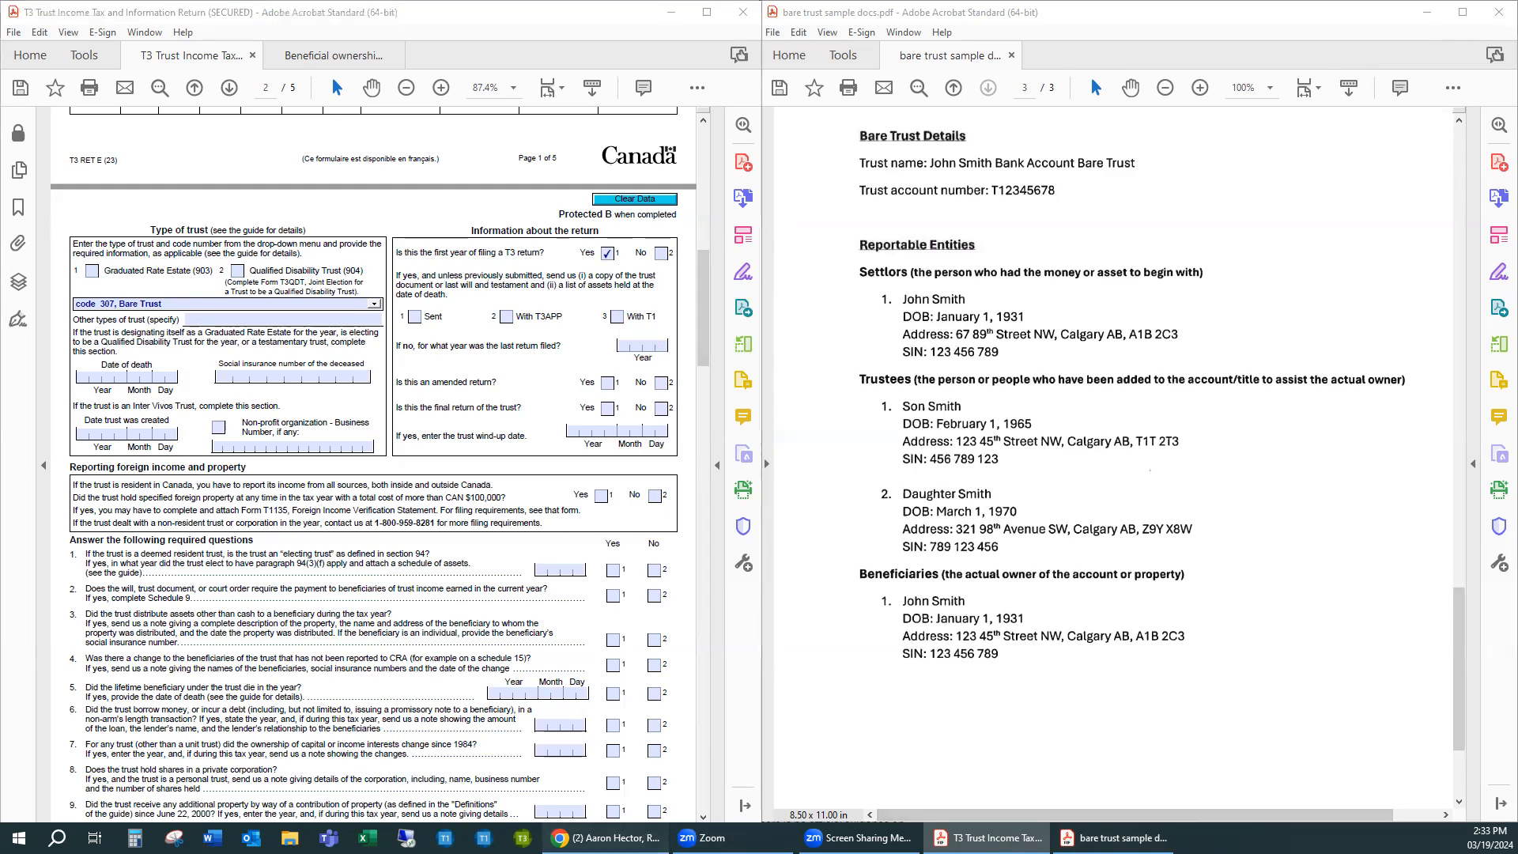
{"action": "scroll", "coordinate": [838, 419], "scroll_direction": "up", "scroll_amount": 10}
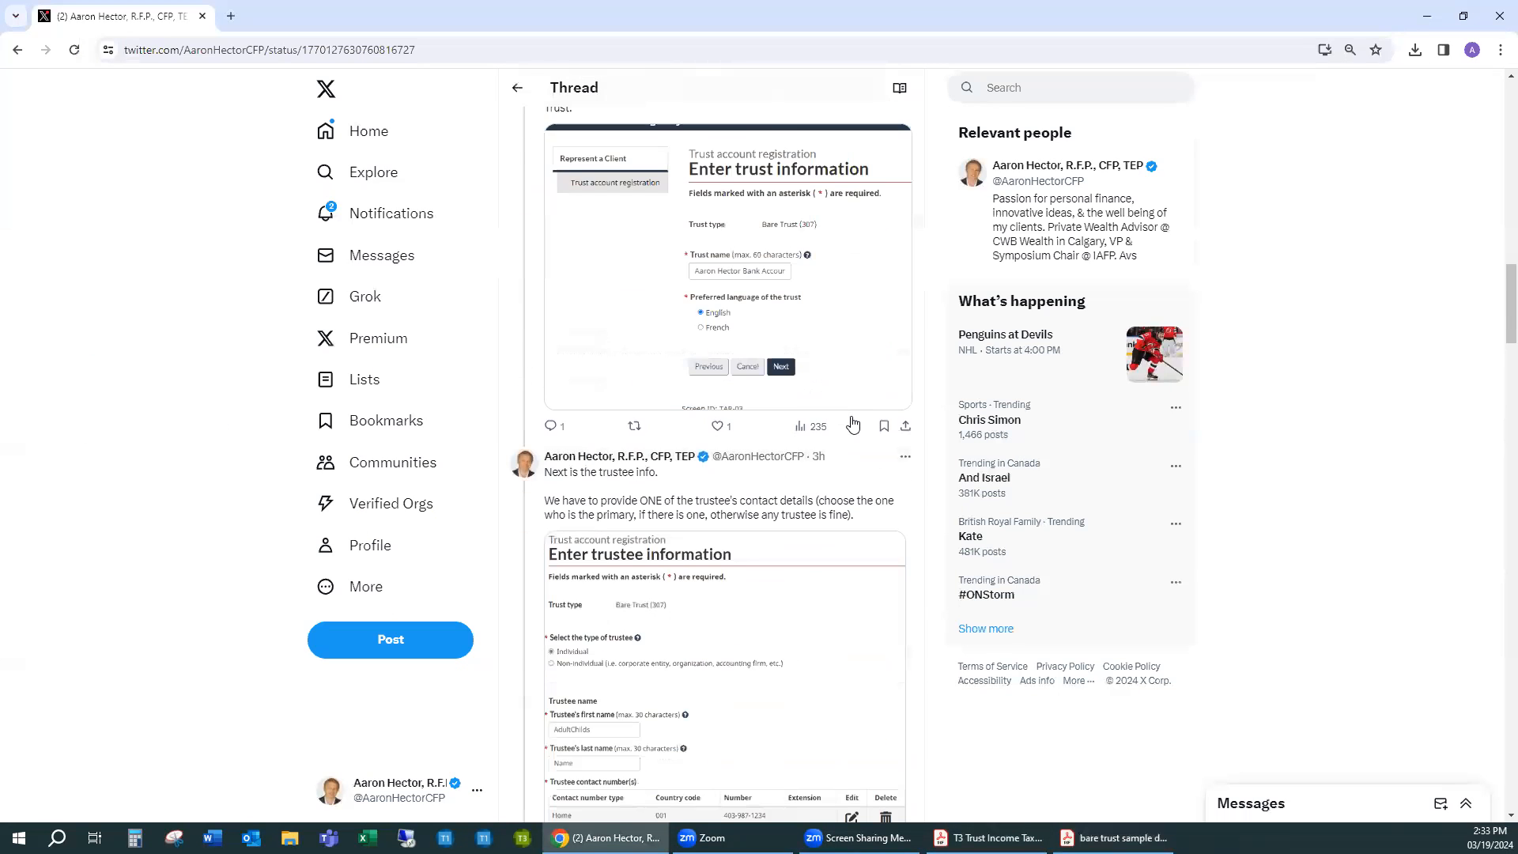
{"action": "scroll", "coordinate": [852, 424], "scroll_direction": "down", "scroll_amount": 5}
{"action": "scroll", "coordinate": [852, 424], "scroll_direction": "up", "scroll_amount": 7}
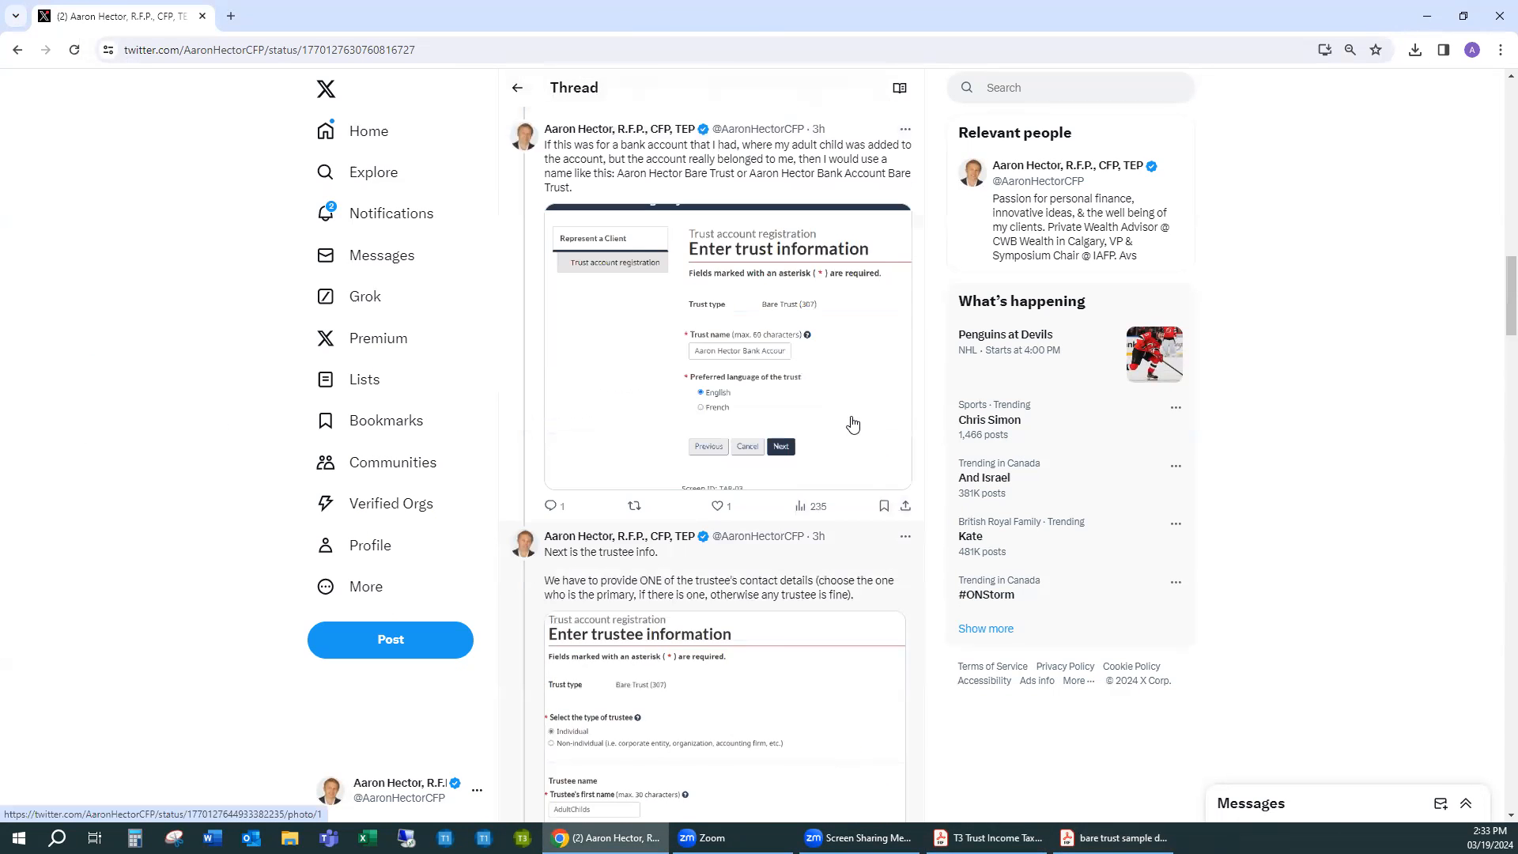
{"action": "scroll", "coordinate": [852, 425], "scroll_direction": "down", "scroll_amount": 11}
{"action": "scroll", "coordinate": [853, 425], "scroll_direction": "down", "scroll_amount": 9}
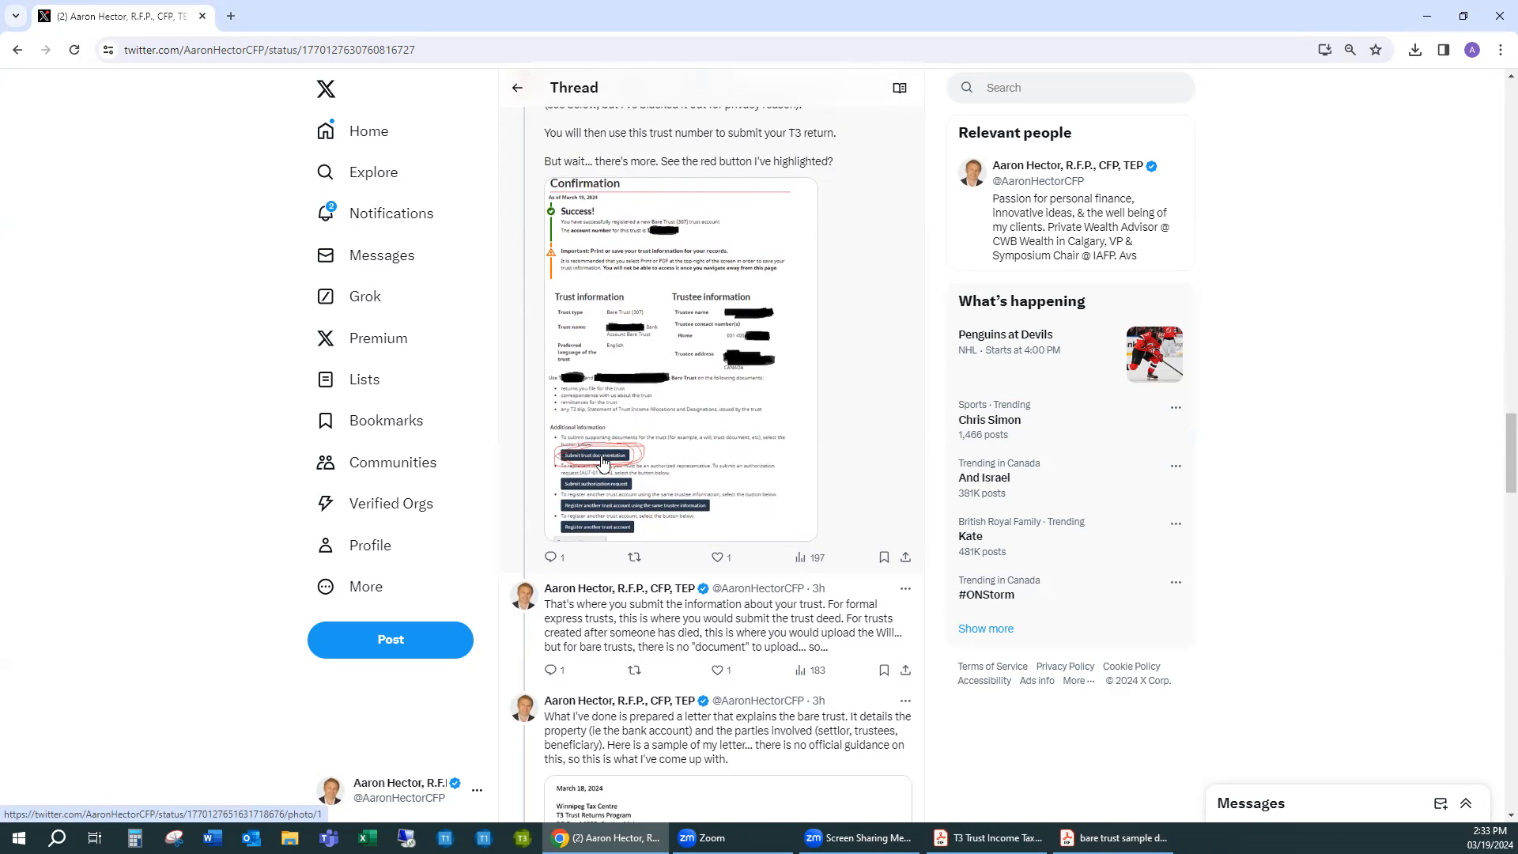
{"action": "scroll", "coordinate": [771, 534], "scroll_direction": "down", "scroll_amount": 5}
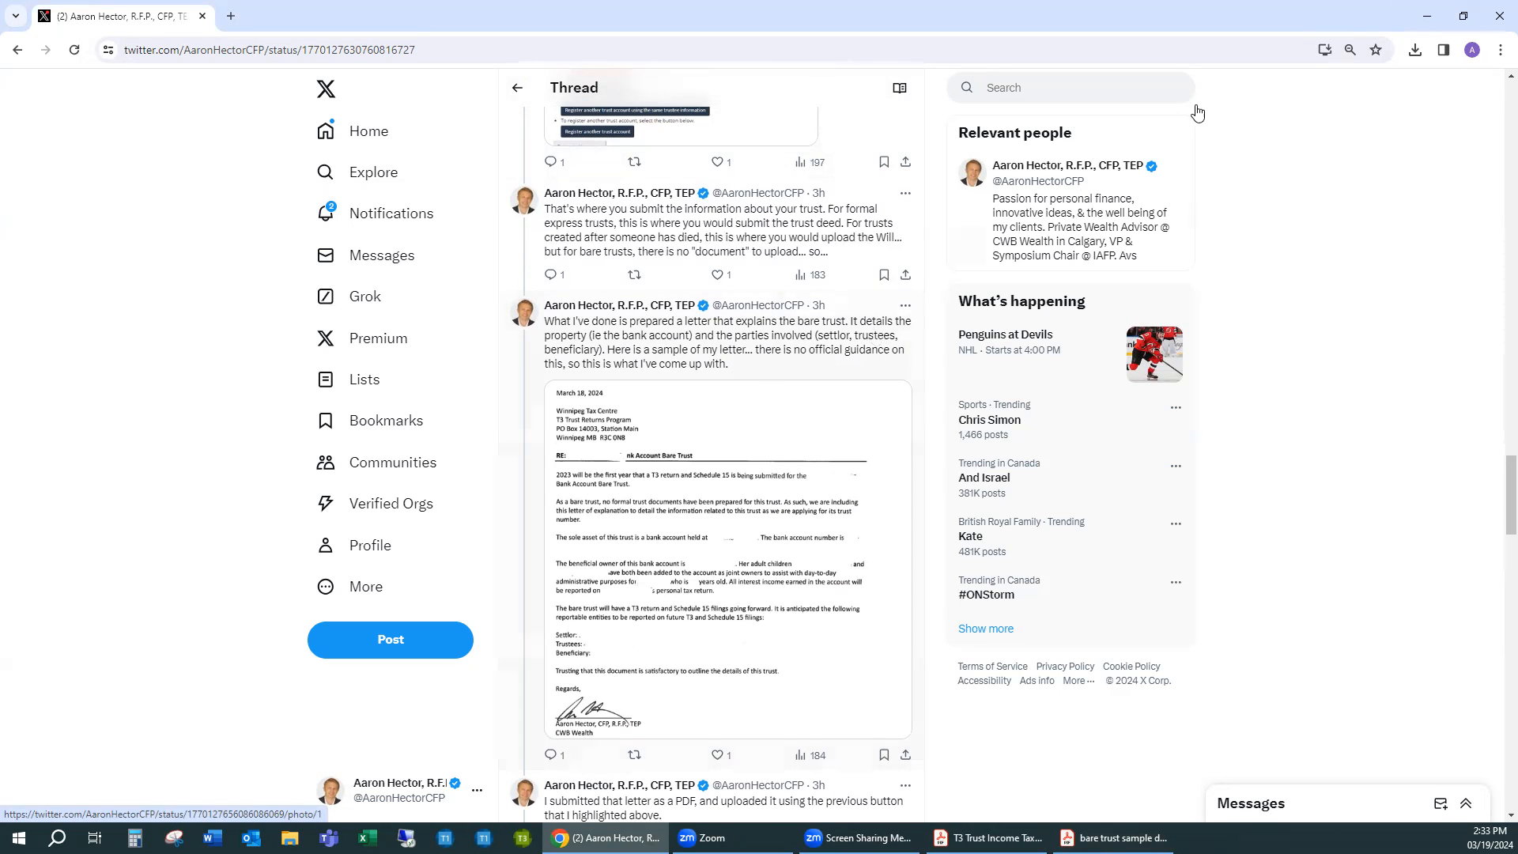
Return to the T3 return in Acrobat and mark the trust document copy as Sent
{"action": "left_click", "coordinate": [1427, 16]}
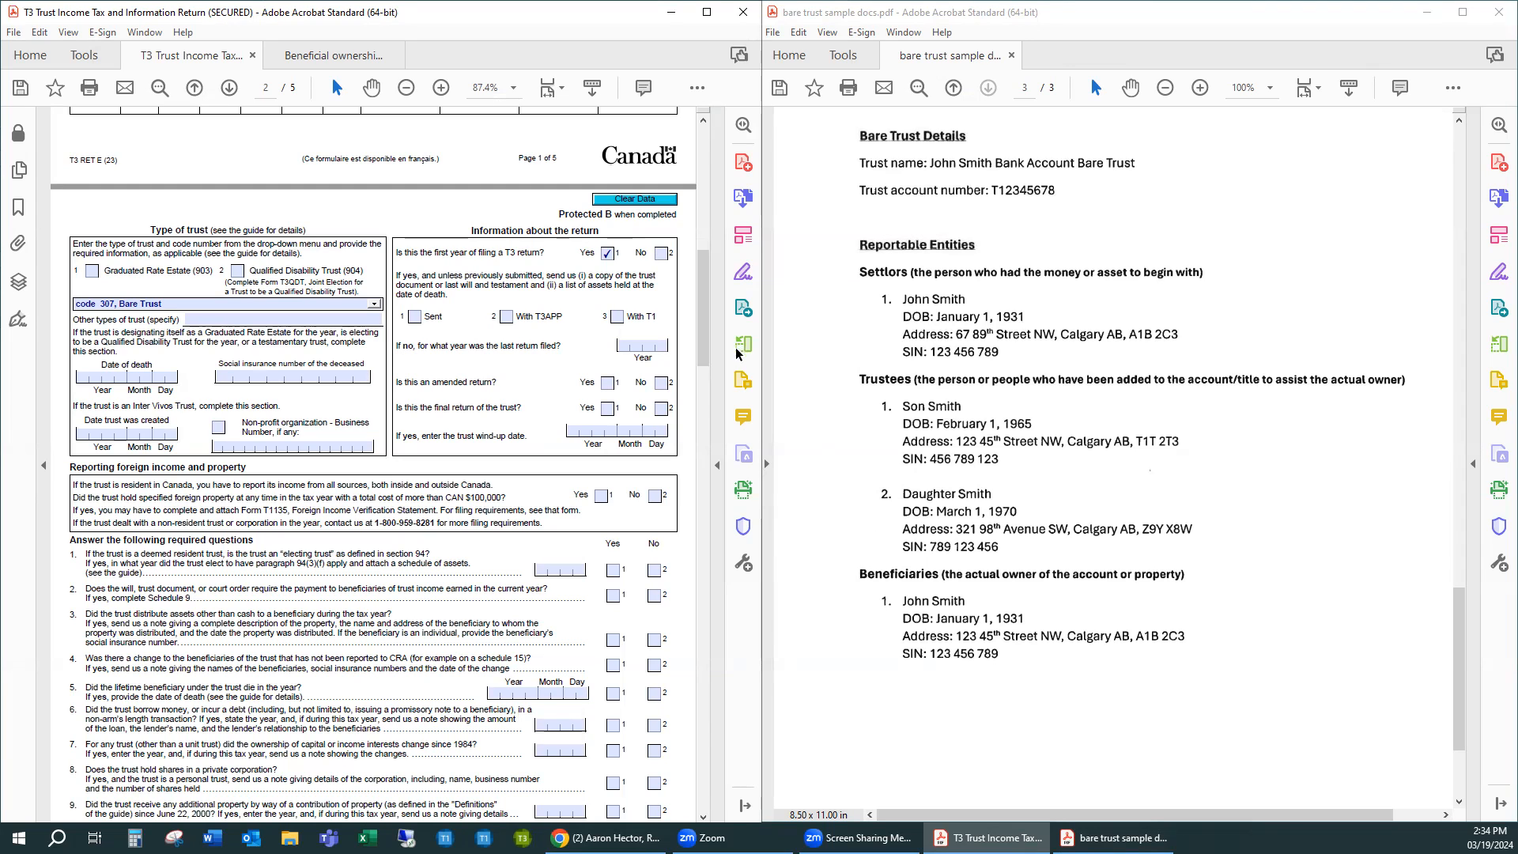
{"action": "left_click", "coordinate": [416, 320]}
Examine the recipient address and the subject line of the explanation letter in the sample documents
{"action": "scroll", "coordinate": [1013, 514], "scroll_direction": "down", "scroll_amount": 5}
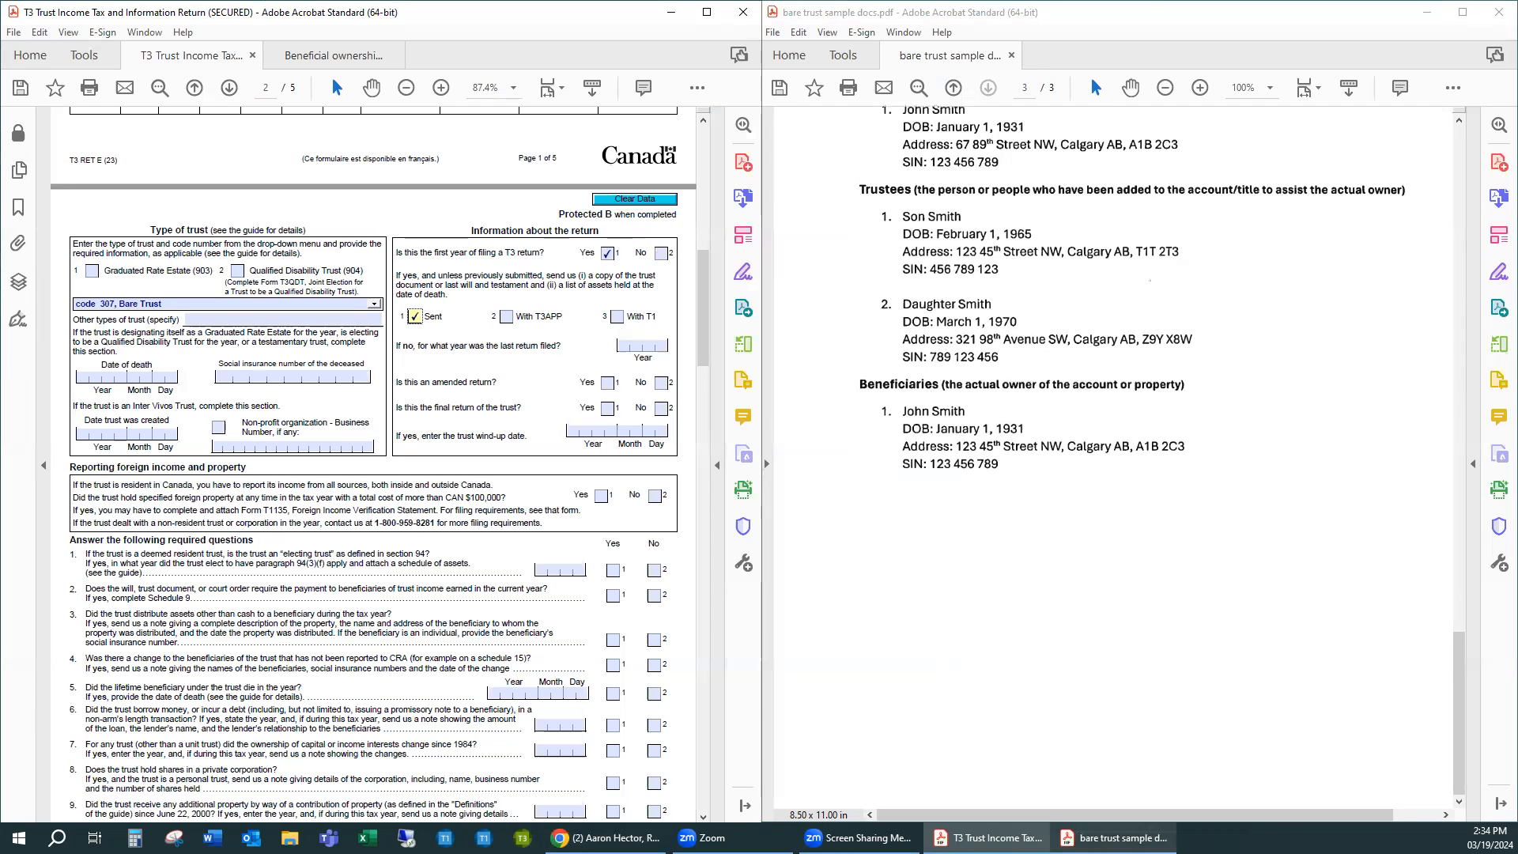
{"action": "scroll", "coordinate": [1113, 660], "scroll_direction": "up", "scroll_amount": 12}
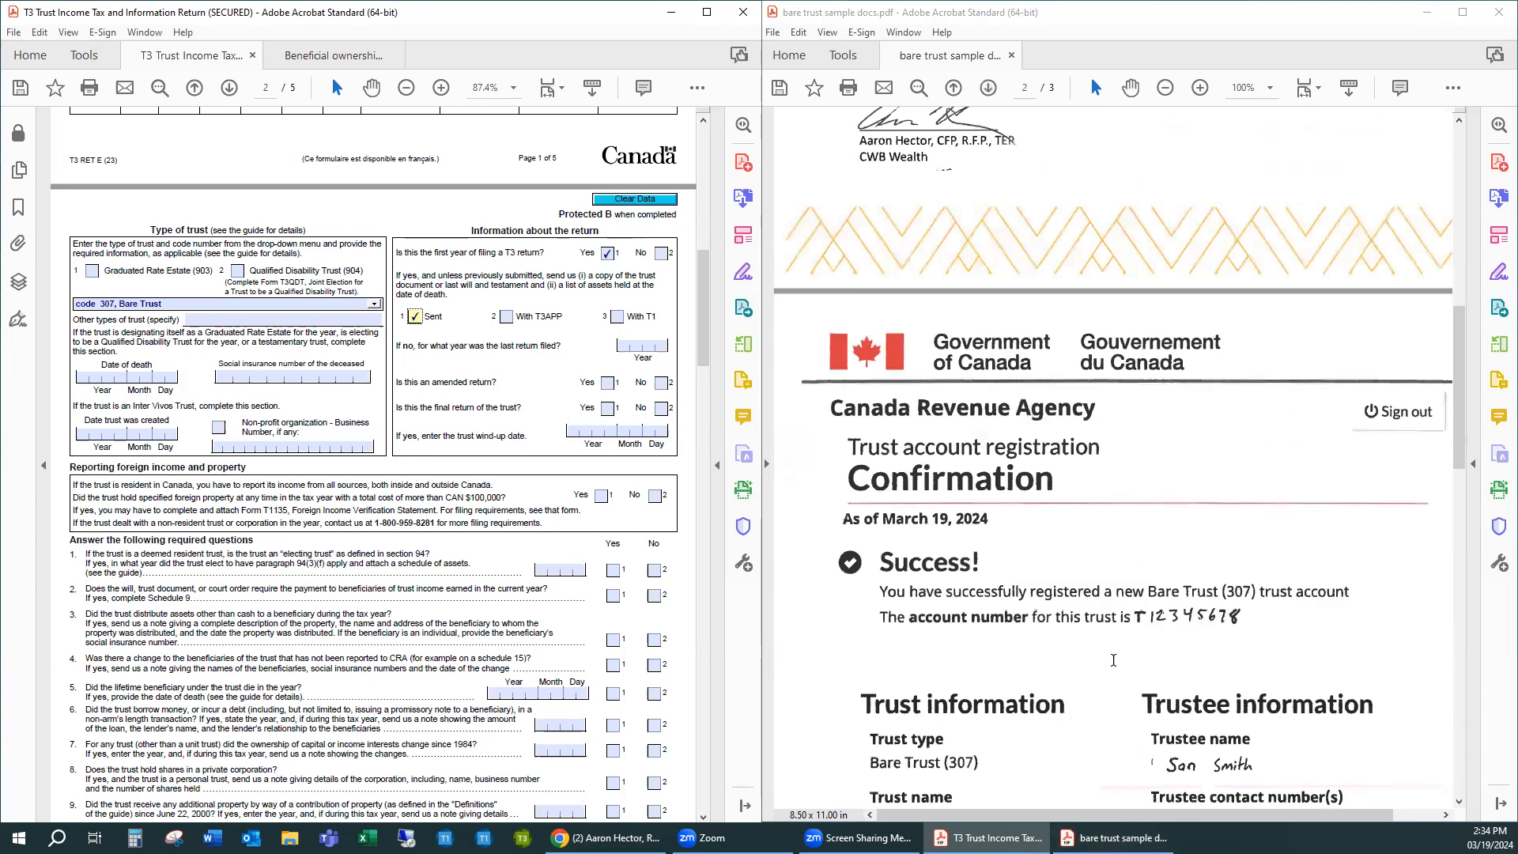
{"action": "scroll", "coordinate": [1114, 660], "scroll_direction": "up", "scroll_amount": 15}
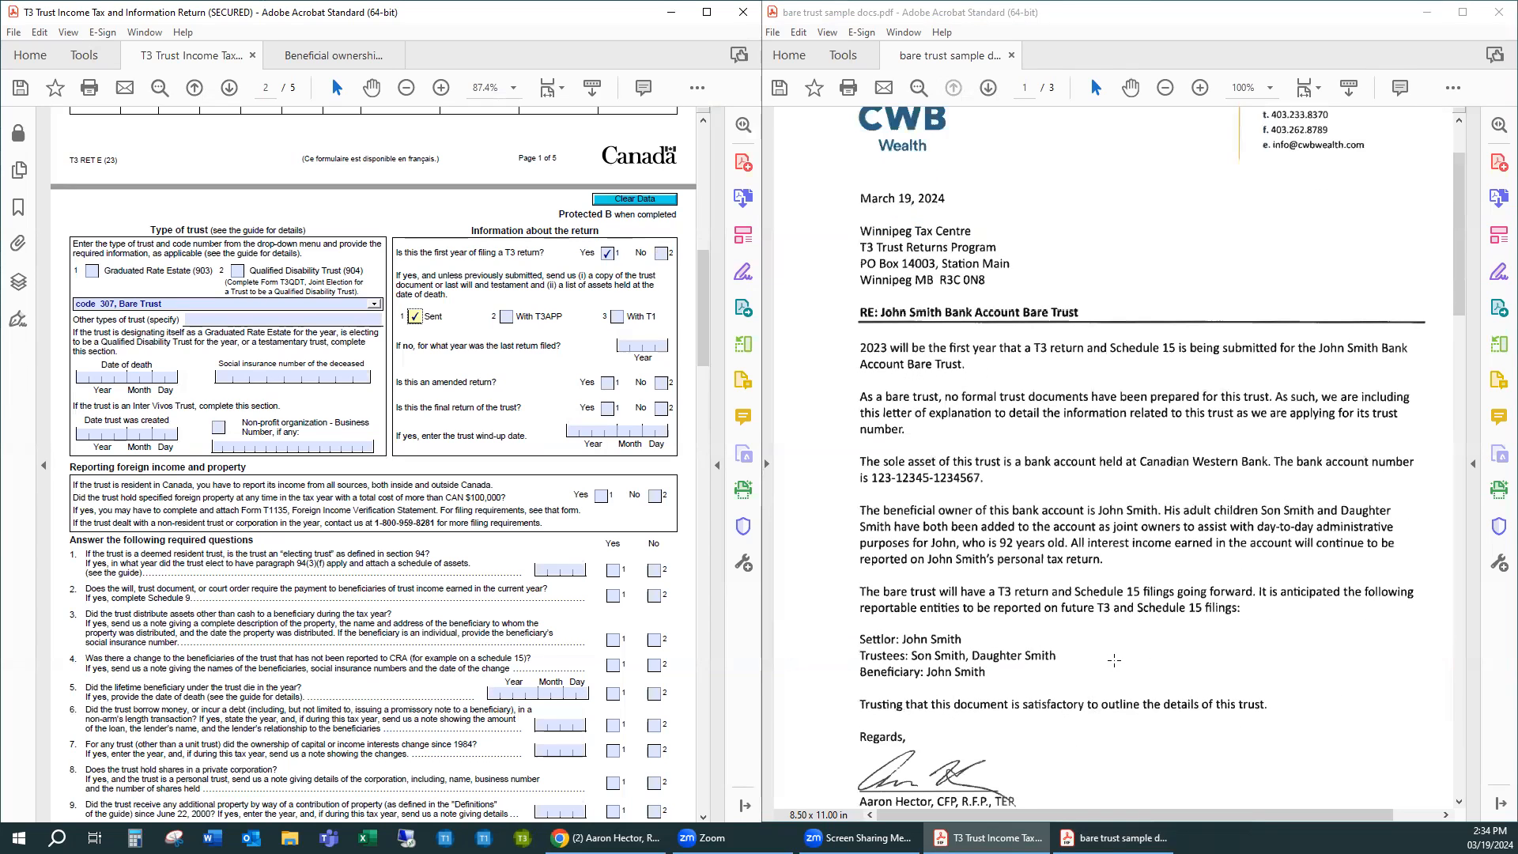
{"action": "scroll", "coordinate": [1113, 660], "scroll_direction": "down", "scroll_amount": 1}
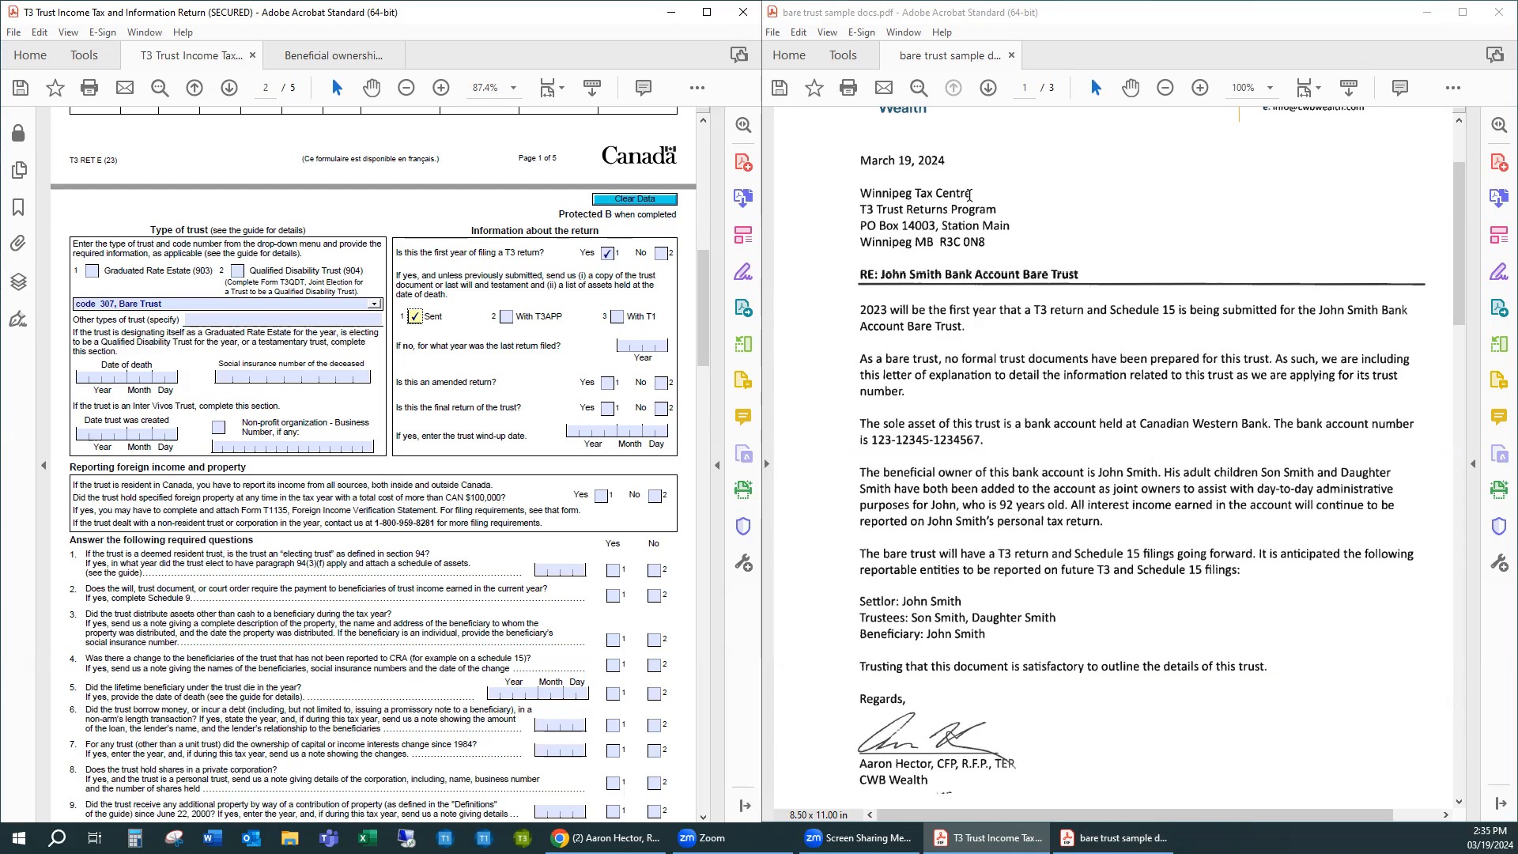
{"action": "left_click_drag", "start_coordinate": [860, 193], "coordinate": [990, 243]}
{"action": "left_click", "coordinate": [991, 243]}
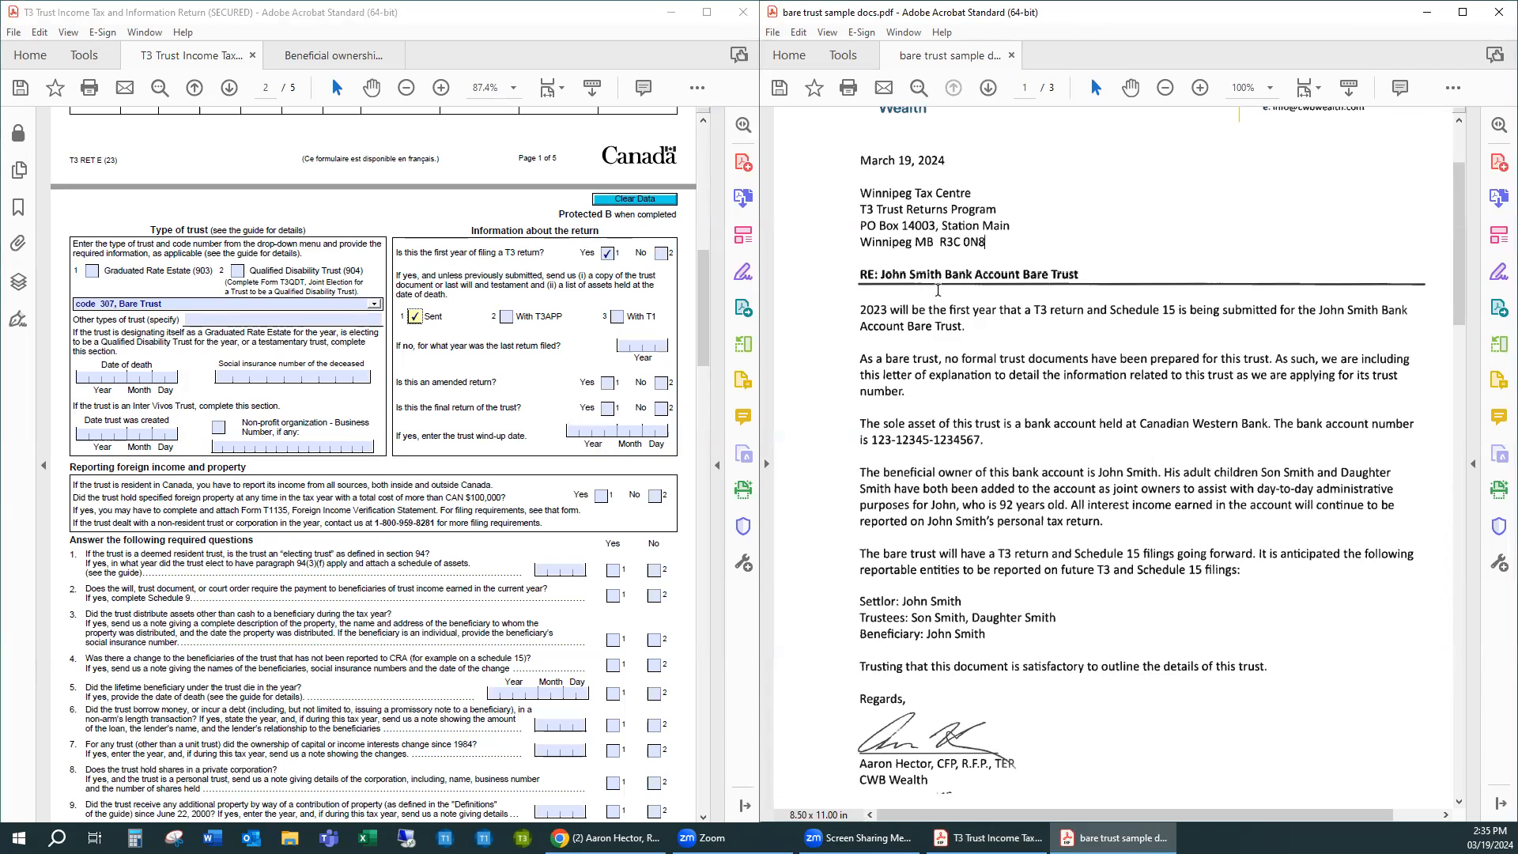
{"action": "left_click_drag", "start_coordinate": [880, 275], "coordinate": [1079, 276]}
{"action": "left_click", "coordinate": [1094, 295]}
Read the letter's paragraphs on the trust's sole asset, the bank account, the beneficial owner and the reportable entities
{"action": "left_click_drag", "start_coordinate": [862, 425], "coordinate": [1011, 428]}
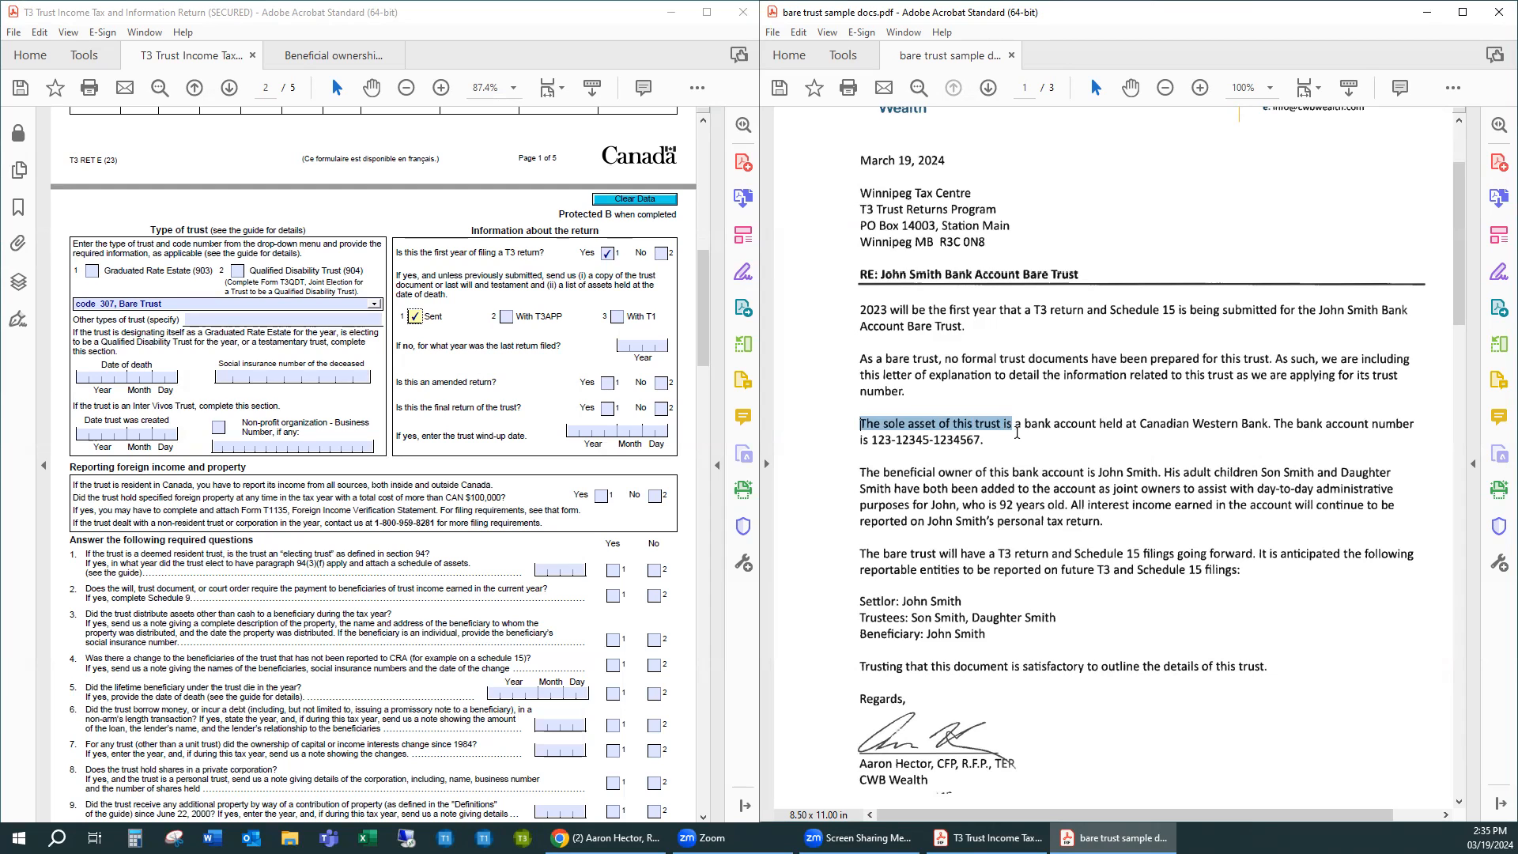
{"action": "key", "text": "ctrl+a"}
{"action": "left_click_drag", "start_coordinate": [1099, 420], "coordinate": [1194, 426]}
{"action": "left_click", "coordinate": [1198, 431]}
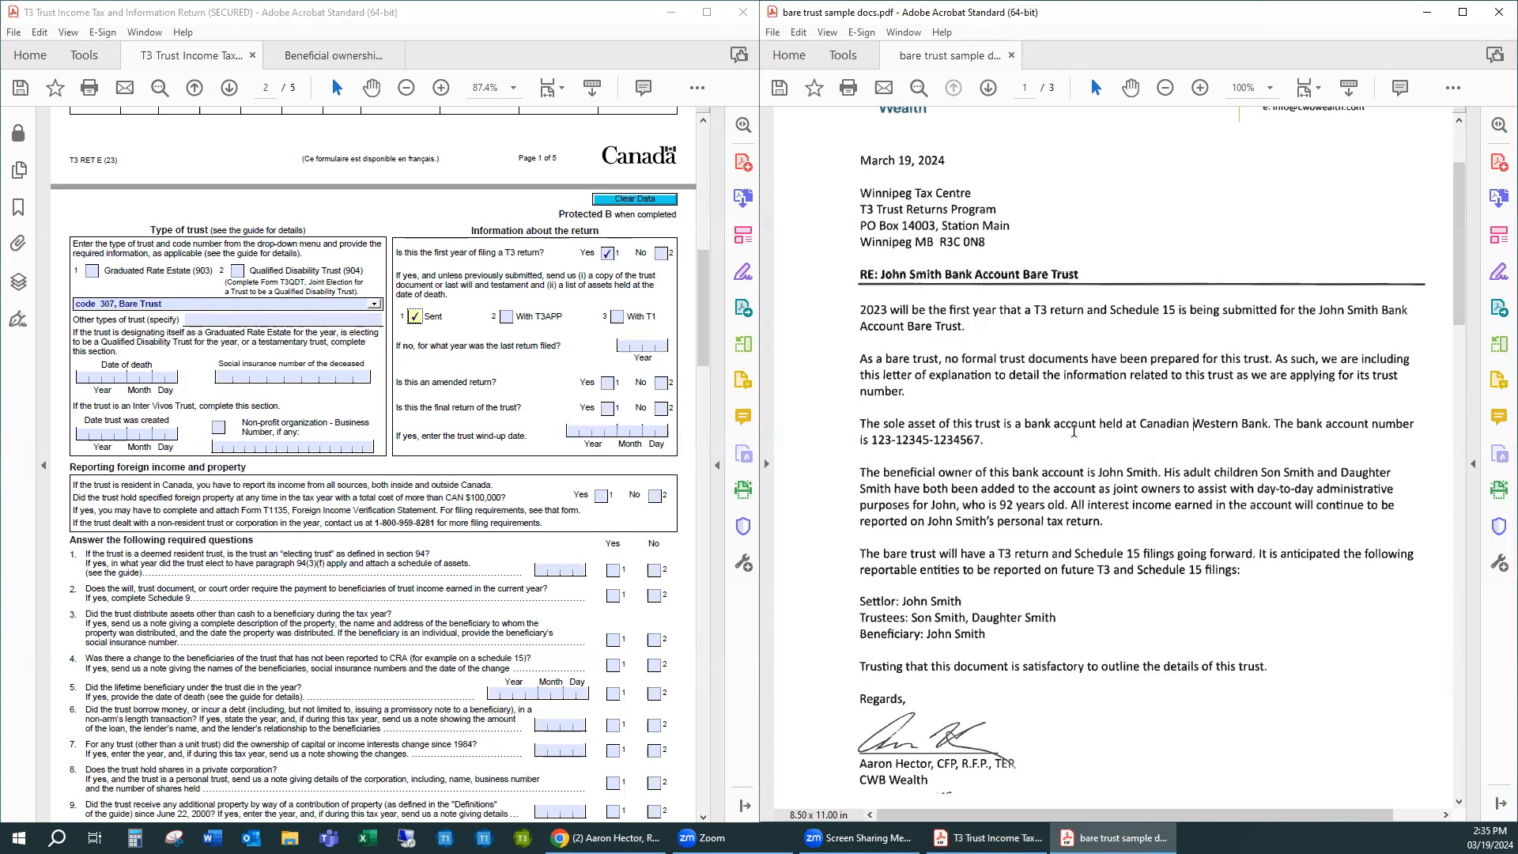
{"action": "left_click_drag", "start_coordinate": [1006, 447], "coordinate": [874, 443]}
{"action": "left_click", "coordinate": [874, 443]}
{"action": "left_click_drag", "start_coordinate": [860, 471], "coordinate": [1131, 536]}
{"action": "left_click", "coordinate": [1131, 536]}
{"action": "double_click", "coordinate": [1132, 535]}
{"action": "scroll", "coordinate": [1069, 523], "scroll_direction": "down", "scroll_amount": 1}
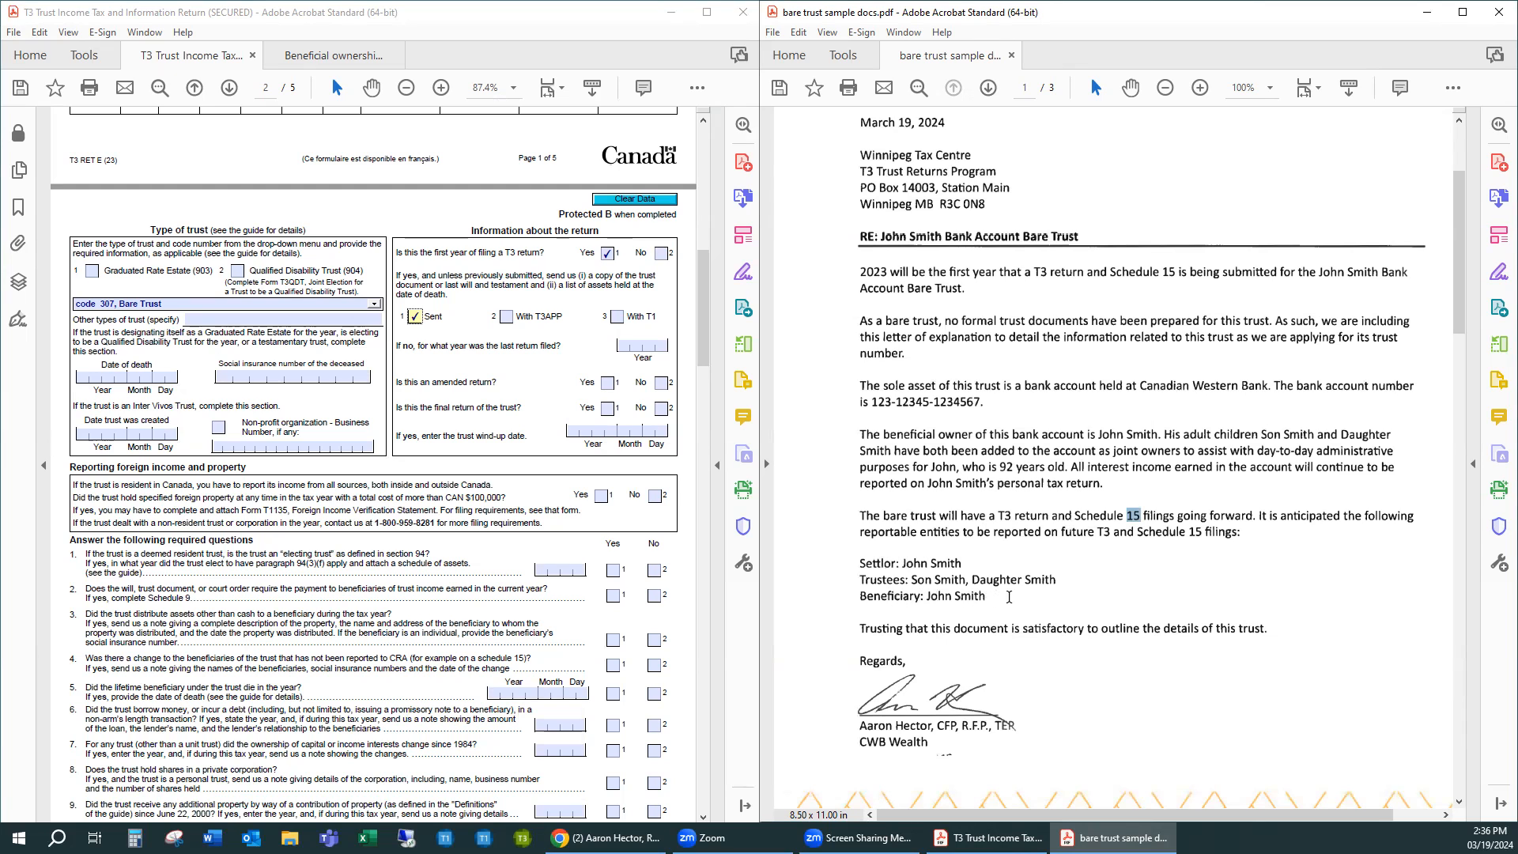
{"action": "scroll", "coordinate": [1009, 596], "scroll_direction": "up", "scroll_amount": 3}
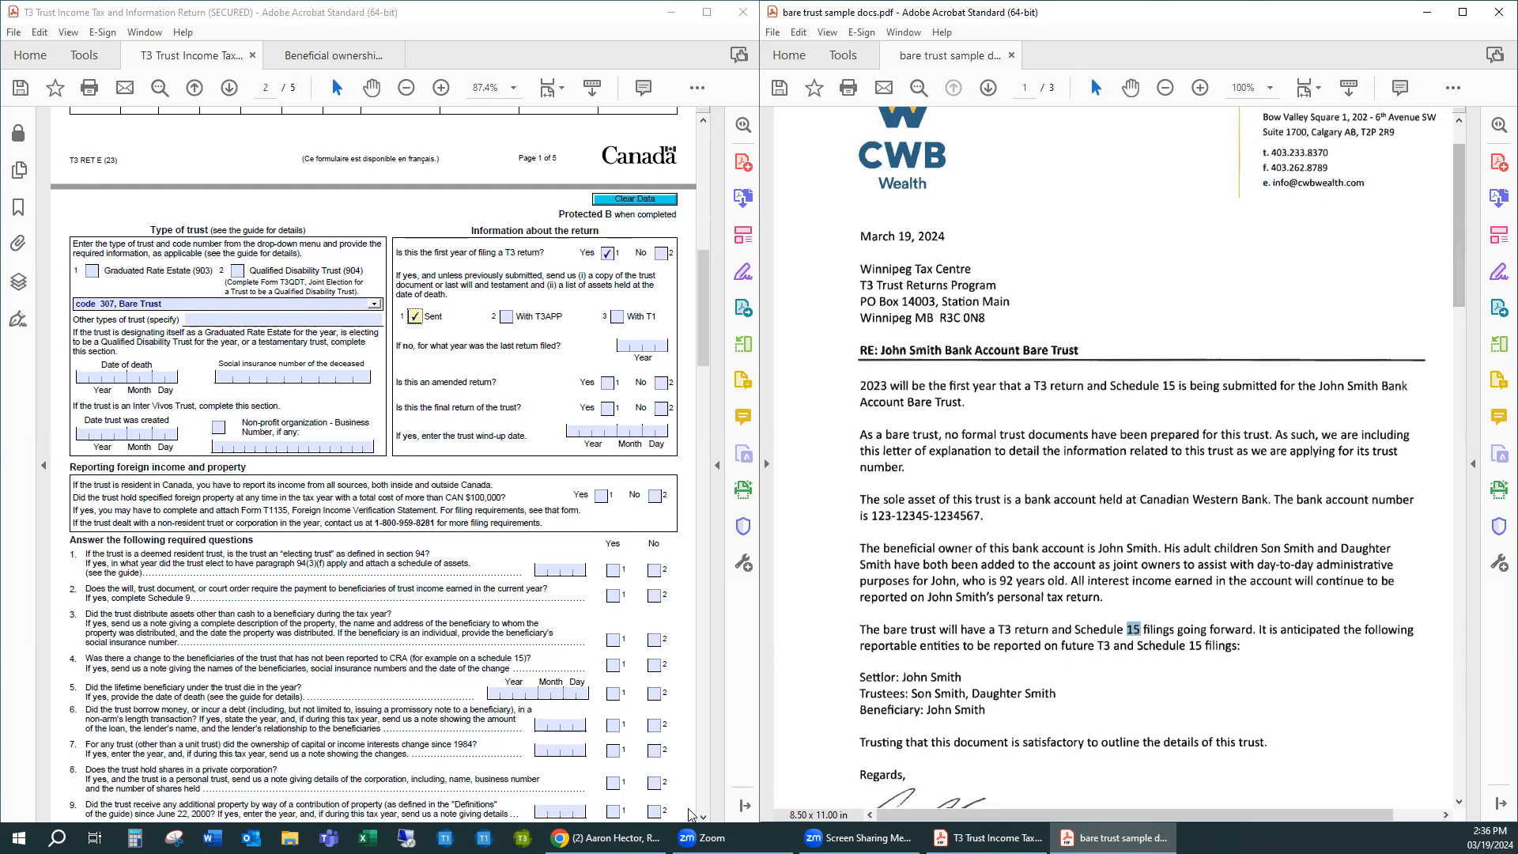
Switch to the X thread in Chrome and review the posts on uploading the letter and saving the submission confirmations
{"action": "mouse_move", "coordinate": [605, 837]}
{"action": "left_click", "coordinate": [644, 767]}
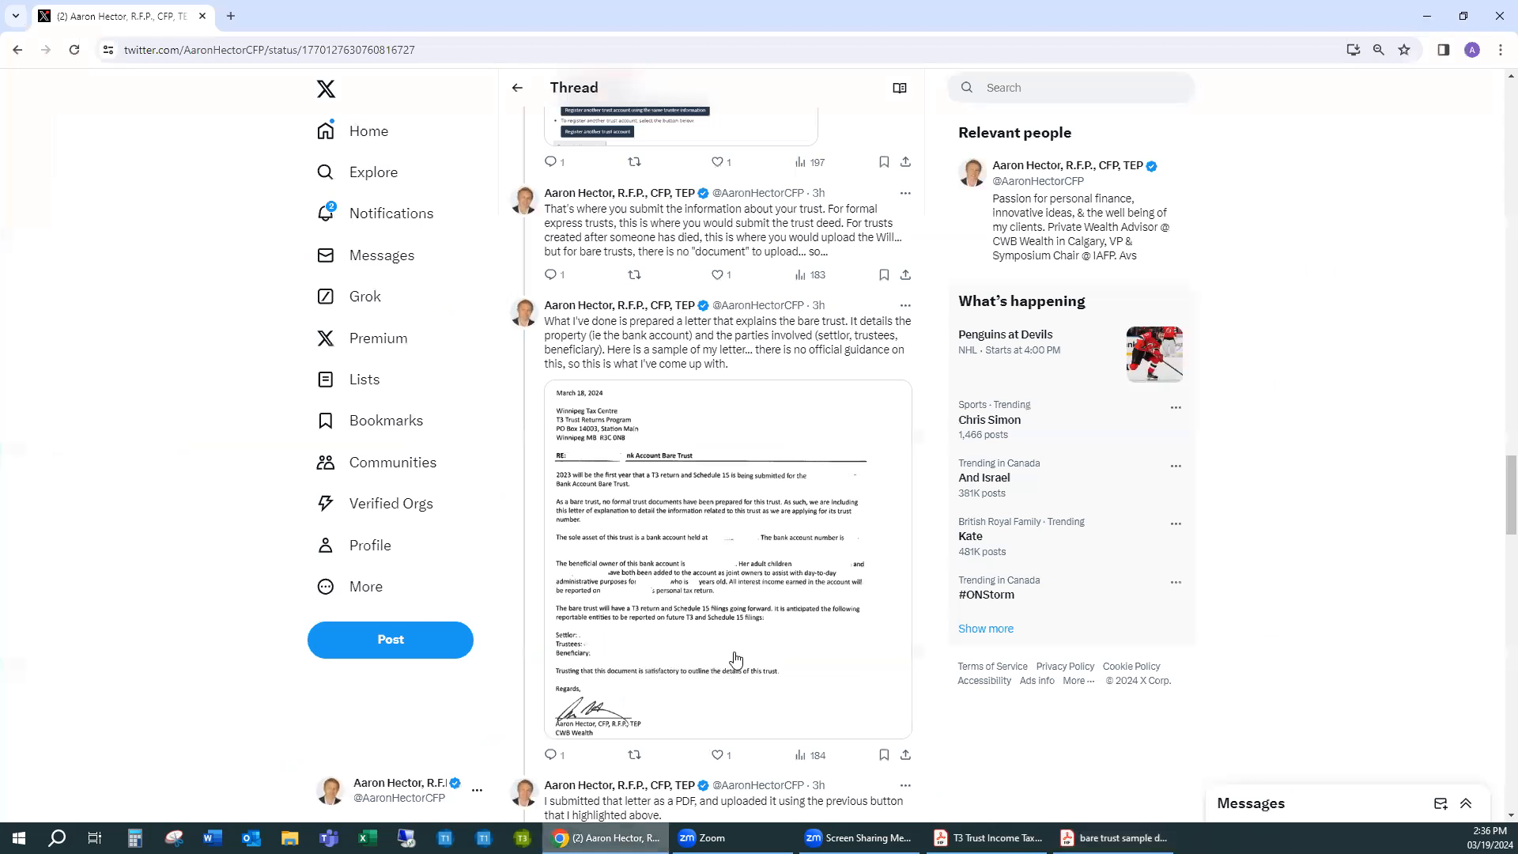
{"action": "scroll", "coordinate": [823, 321], "scroll_direction": "up", "scroll_amount": 5}
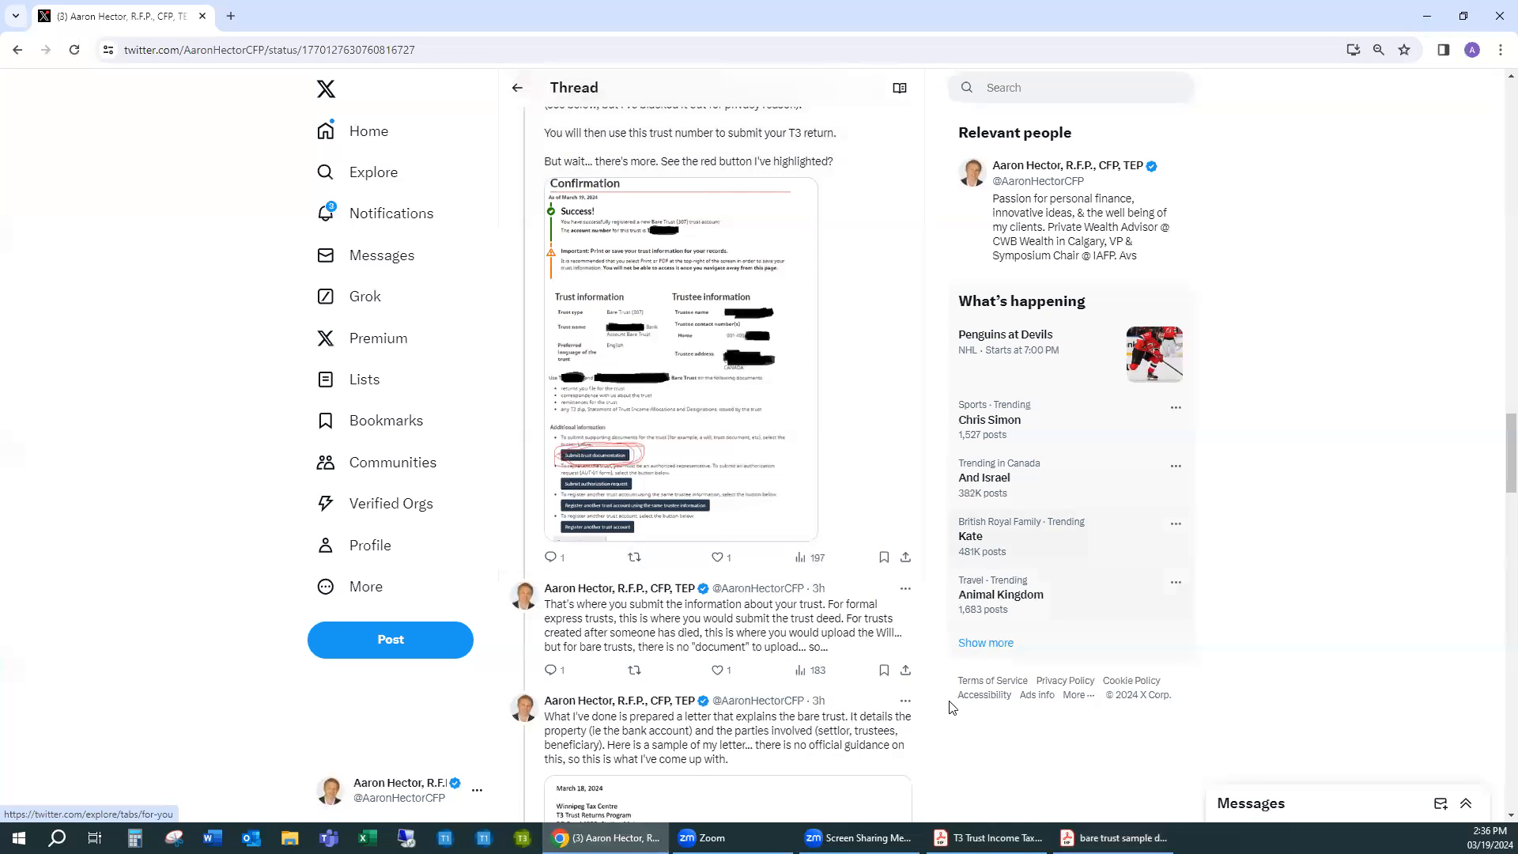
{"action": "scroll", "coordinate": [941, 695], "scroll_direction": "down", "scroll_amount": 10}
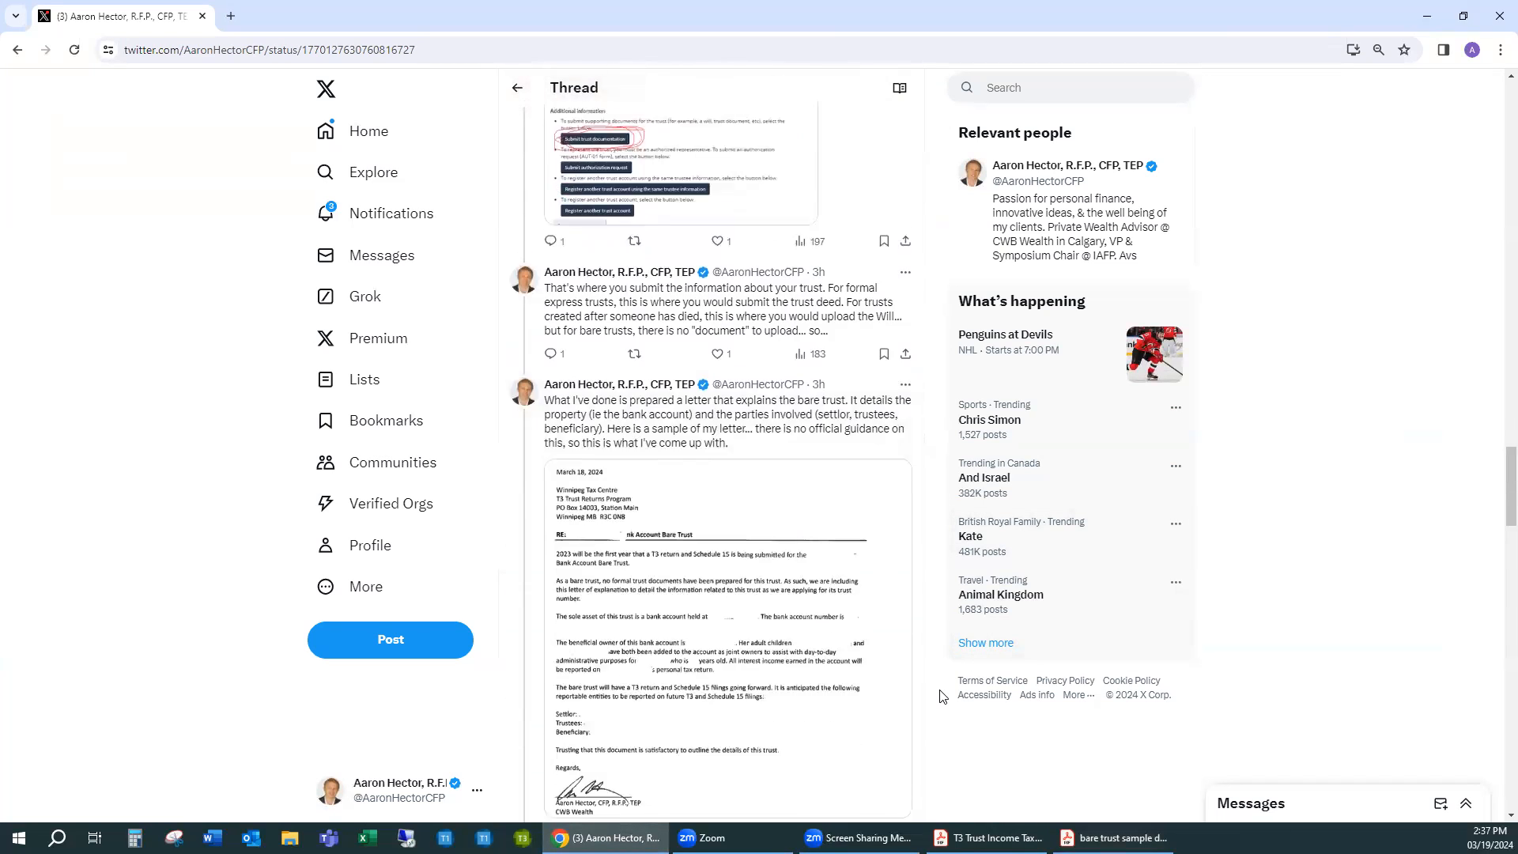
{"action": "scroll", "coordinate": [943, 688], "scroll_direction": "down", "scroll_amount": 1}
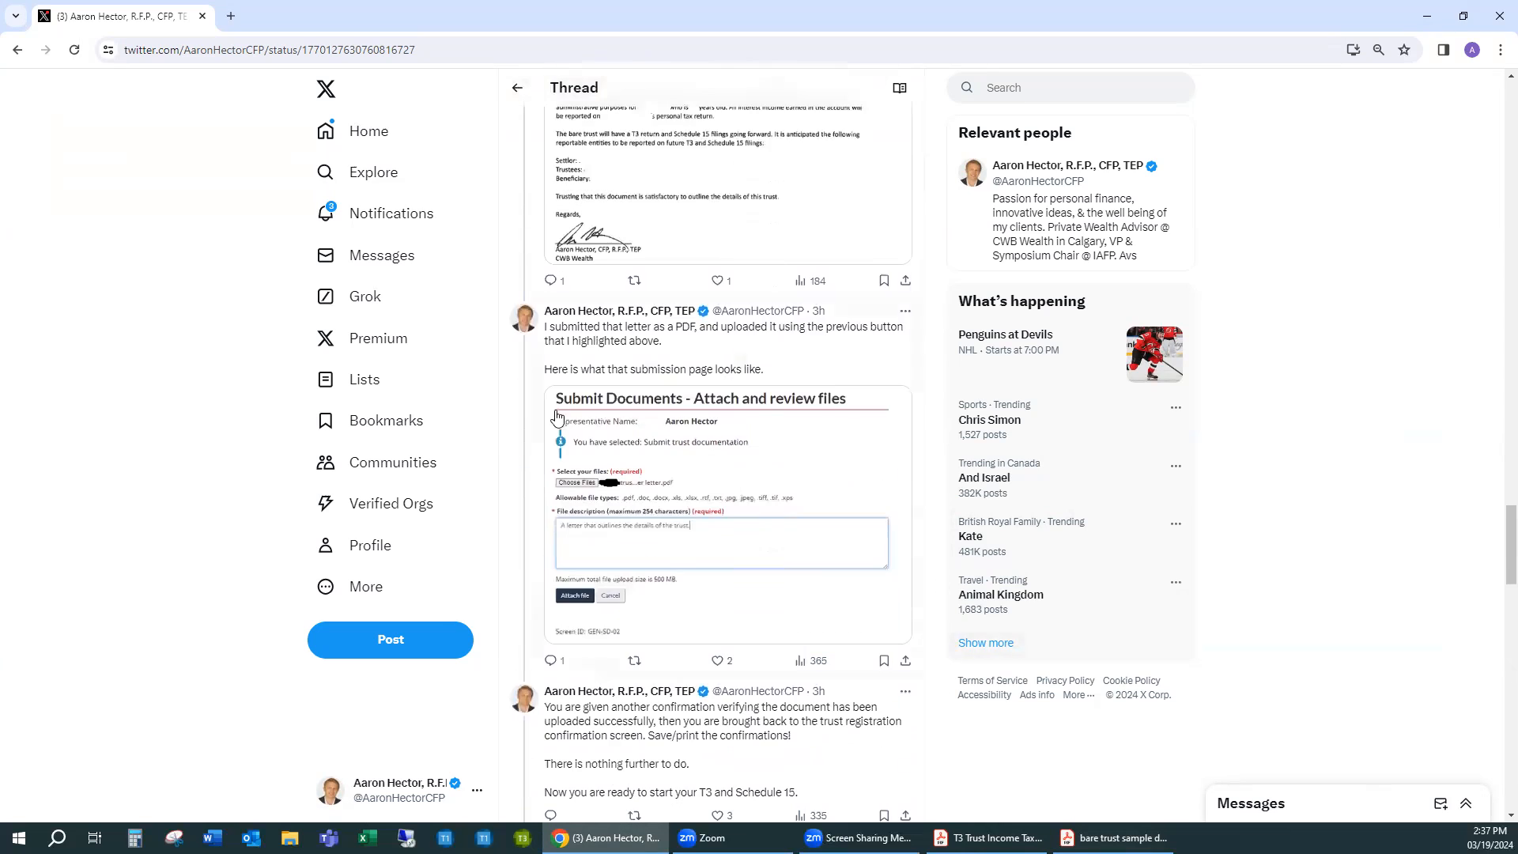
{"action": "scroll", "coordinate": [699, 518], "scroll_direction": "down", "scroll_amount": 2}
{"action": "scroll", "coordinate": [704, 522], "scroll_direction": "down", "scroll_amount": 3}
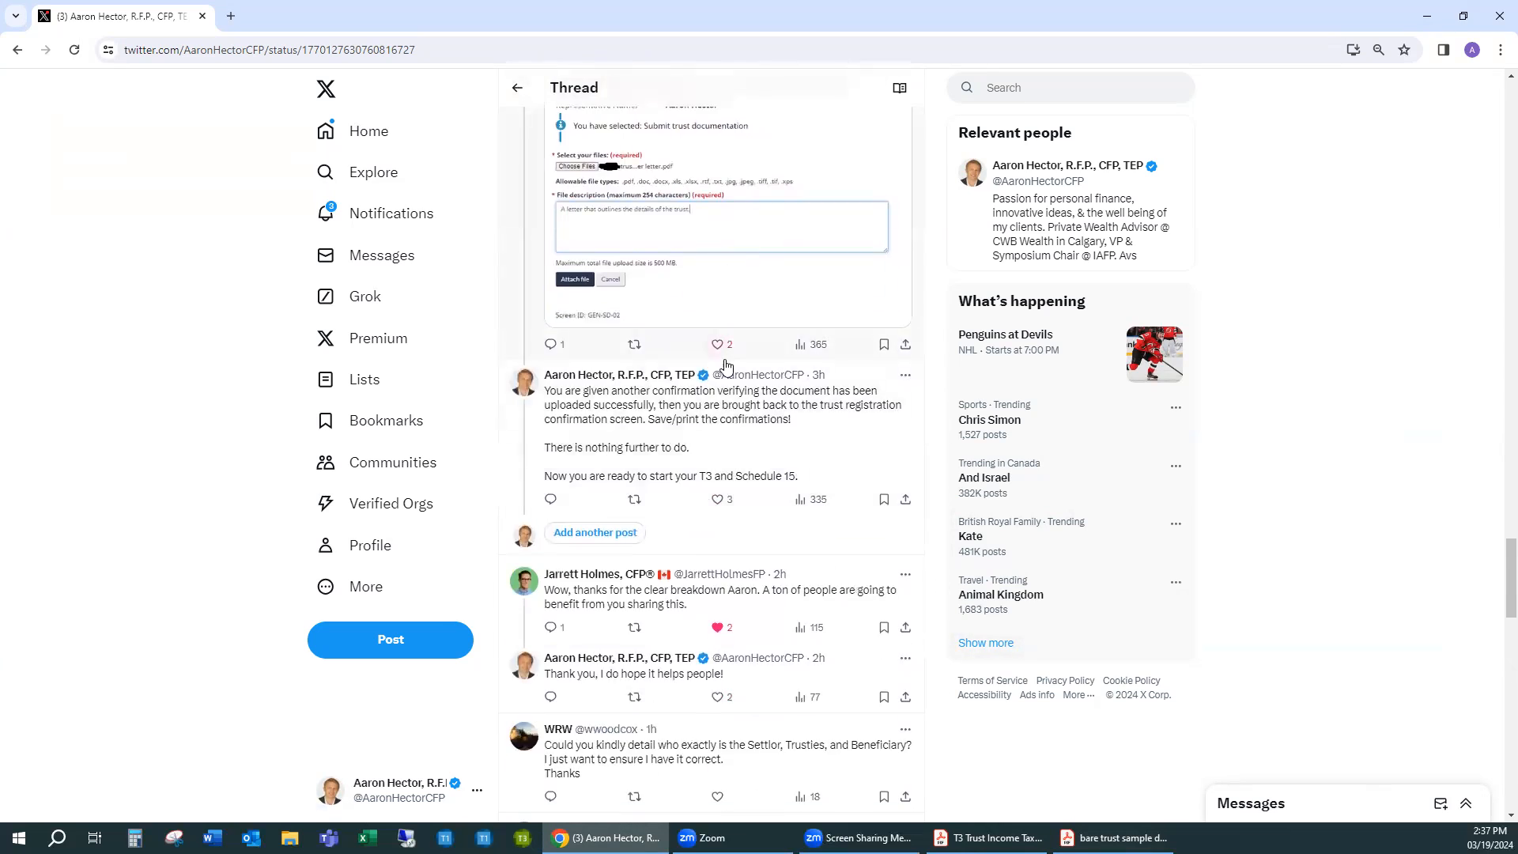
Leave the X thread for the PDFs and bring up the reportable entities in the bare trust sample documents
{"action": "scroll", "coordinate": [725, 316], "scroll_direction": "up", "scroll_amount": 4}
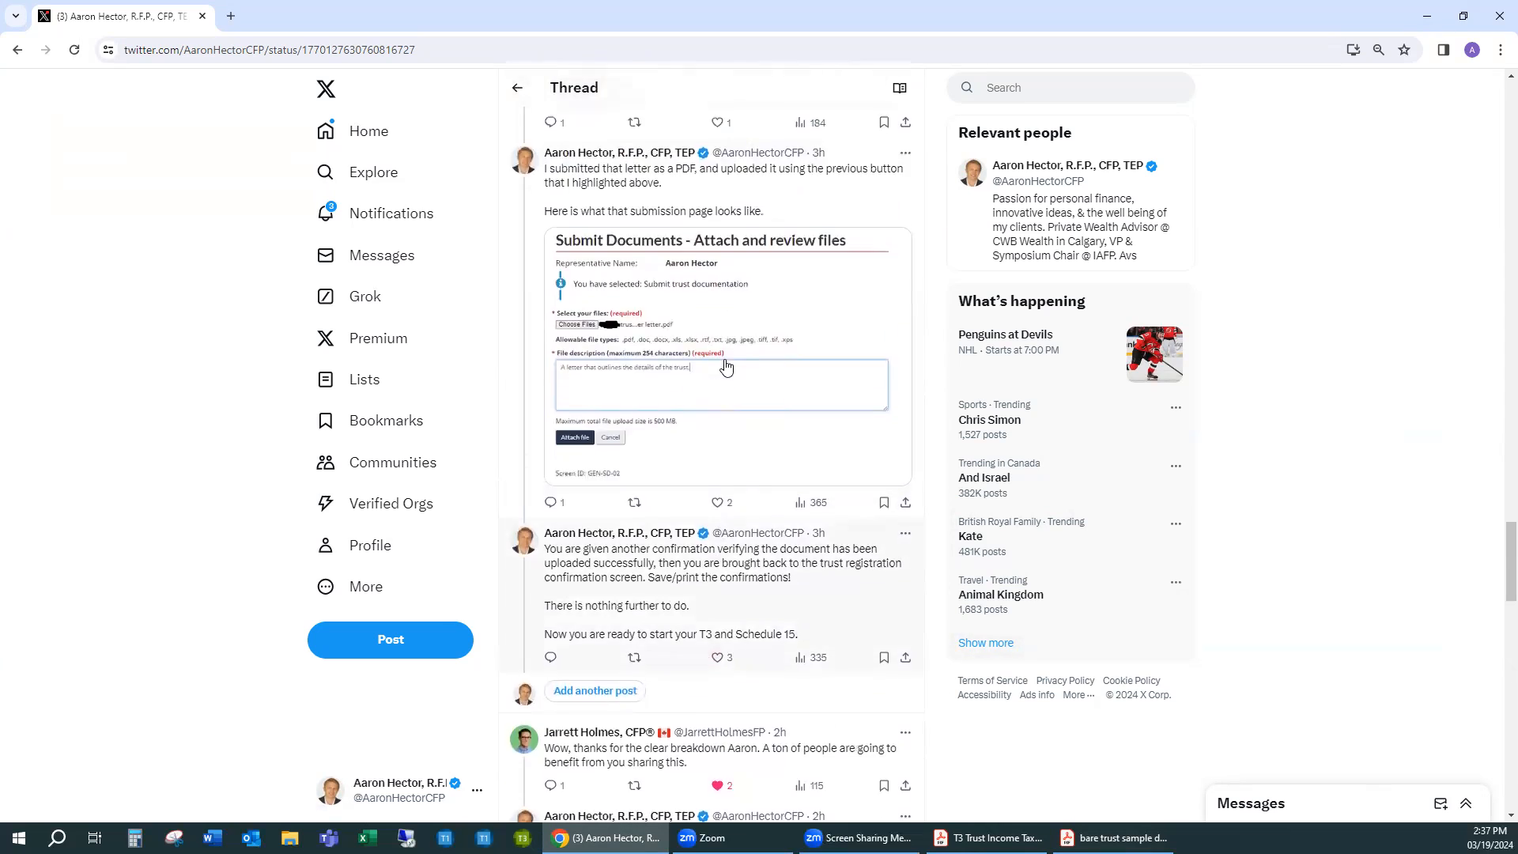
{"action": "left_click", "coordinate": [1432, 22]}
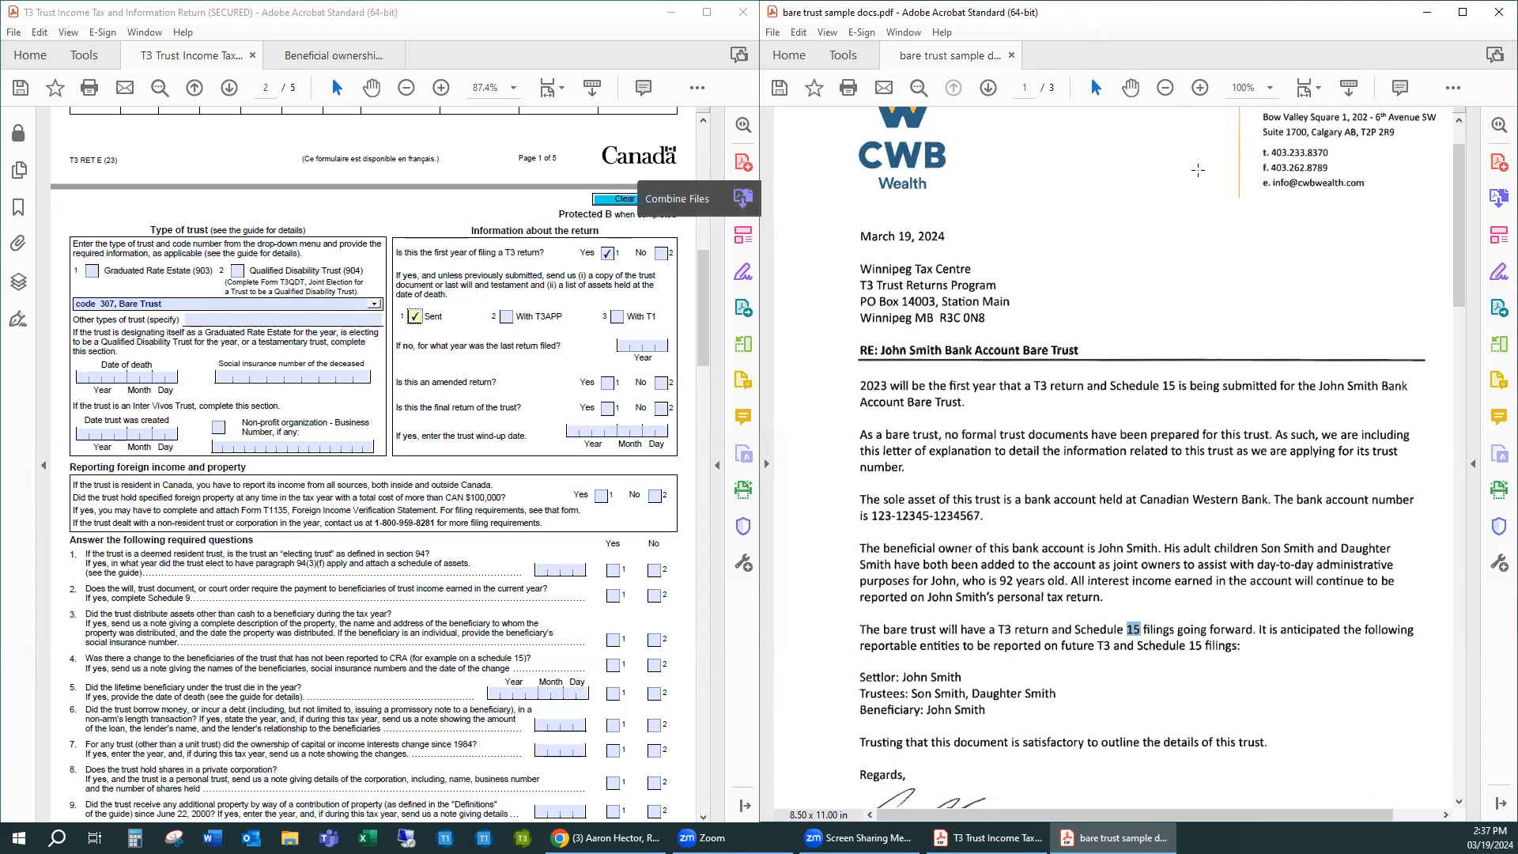
{"action": "scroll", "coordinate": [1198, 170], "scroll_direction": "down", "scroll_amount": 20}
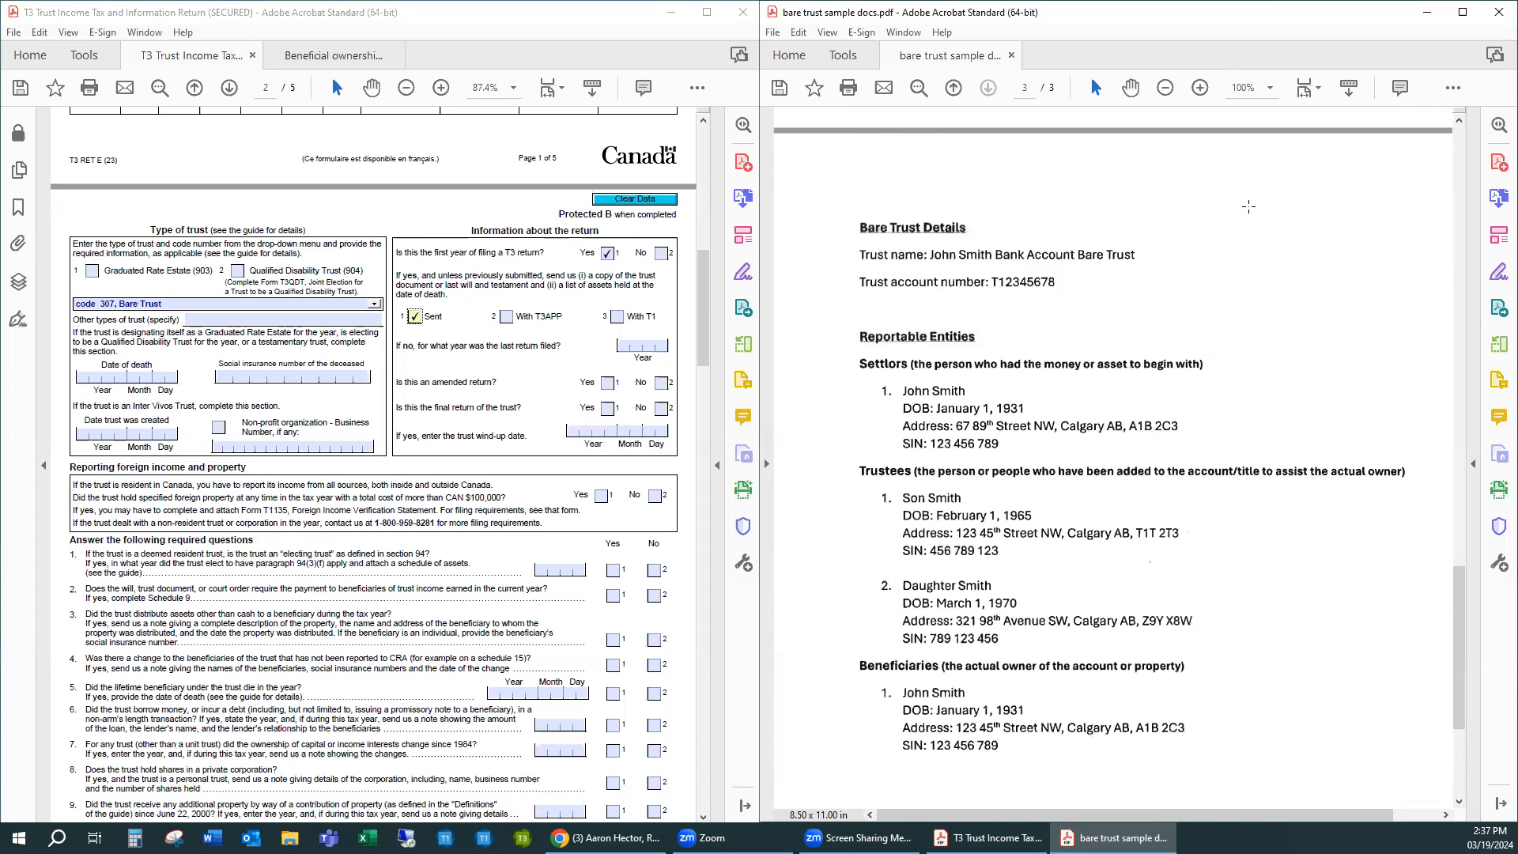
{"action": "scroll", "coordinate": [1249, 206], "scroll_direction": "down", "scroll_amount": 2}
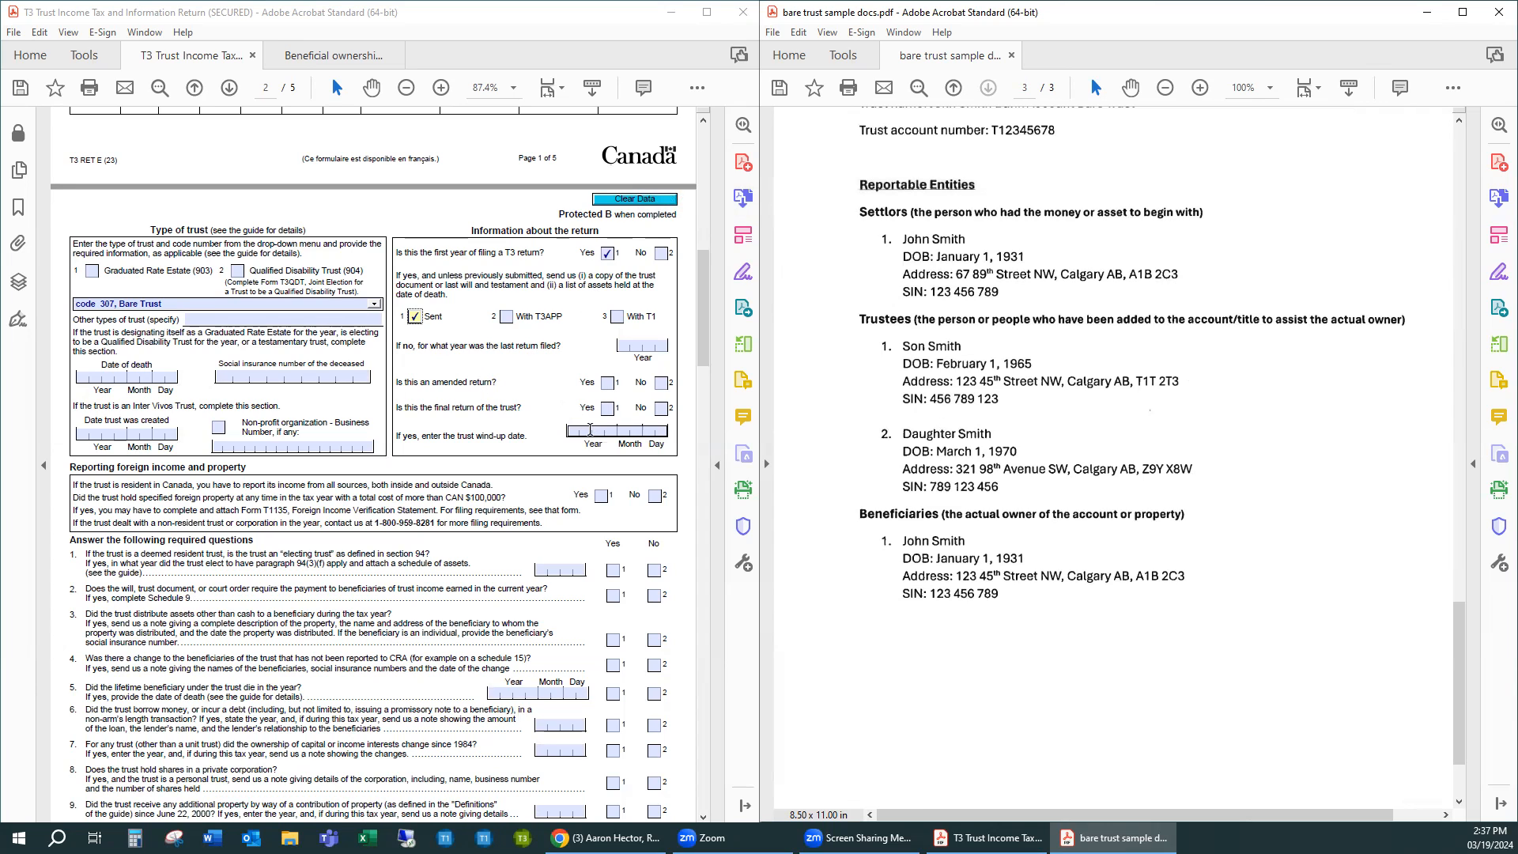
In the T3 return, answer No to the amended return and final return questions
{"action": "scroll", "coordinate": [612, 427], "scroll_direction": "down", "scroll_amount": 1}
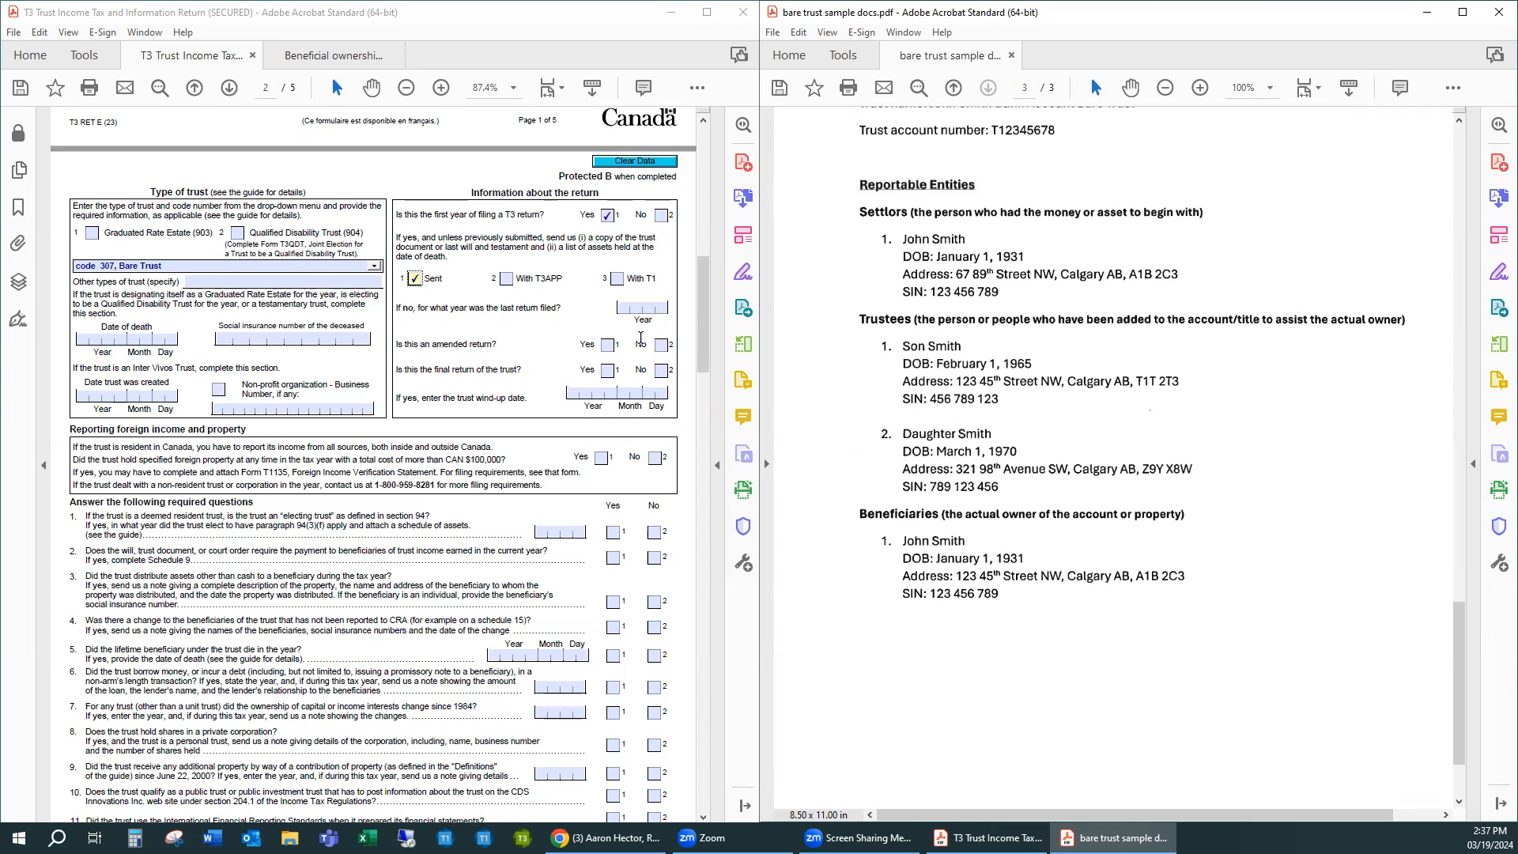
{"action": "left_click", "coordinate": [660, 346]}
{"action": "left_click", "coordinate": [660, 372]}
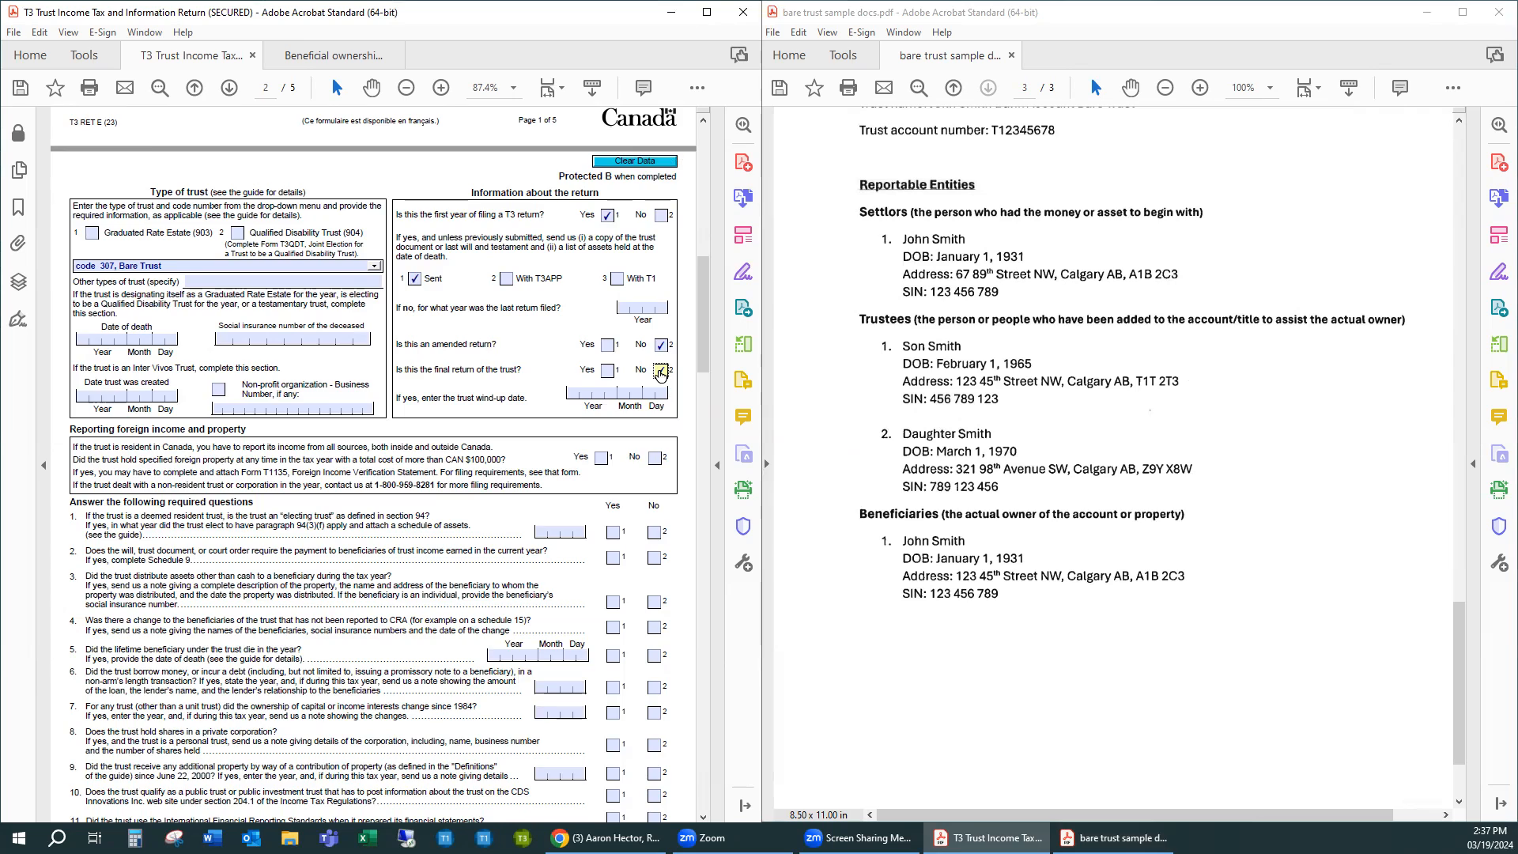
Read the question on specified foreign property costing more than CAN $100,000 and answer it No
{"action": "scroll", "coordinate": [660, 374], "scroll_direction": "down", "scroll_amount": 3}
{"action": "scroll", "coordinate": [660, 373], "scroll_direction": "down", "scroll_amount": 3}
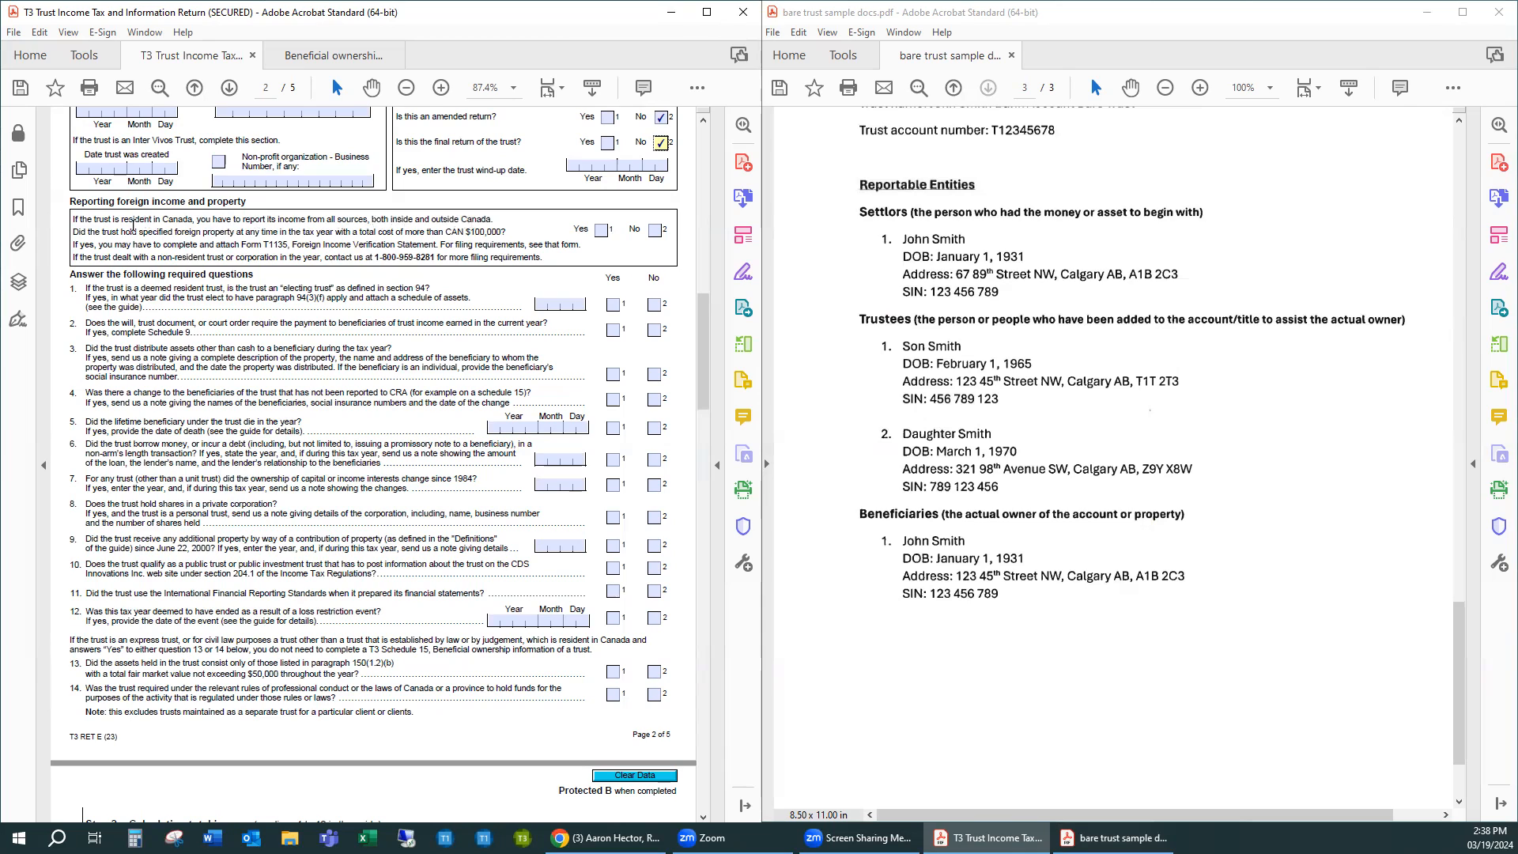
{"action": "left_click_drag", "start_coordinate": [73, 231], "coordinate": [456, 234]}
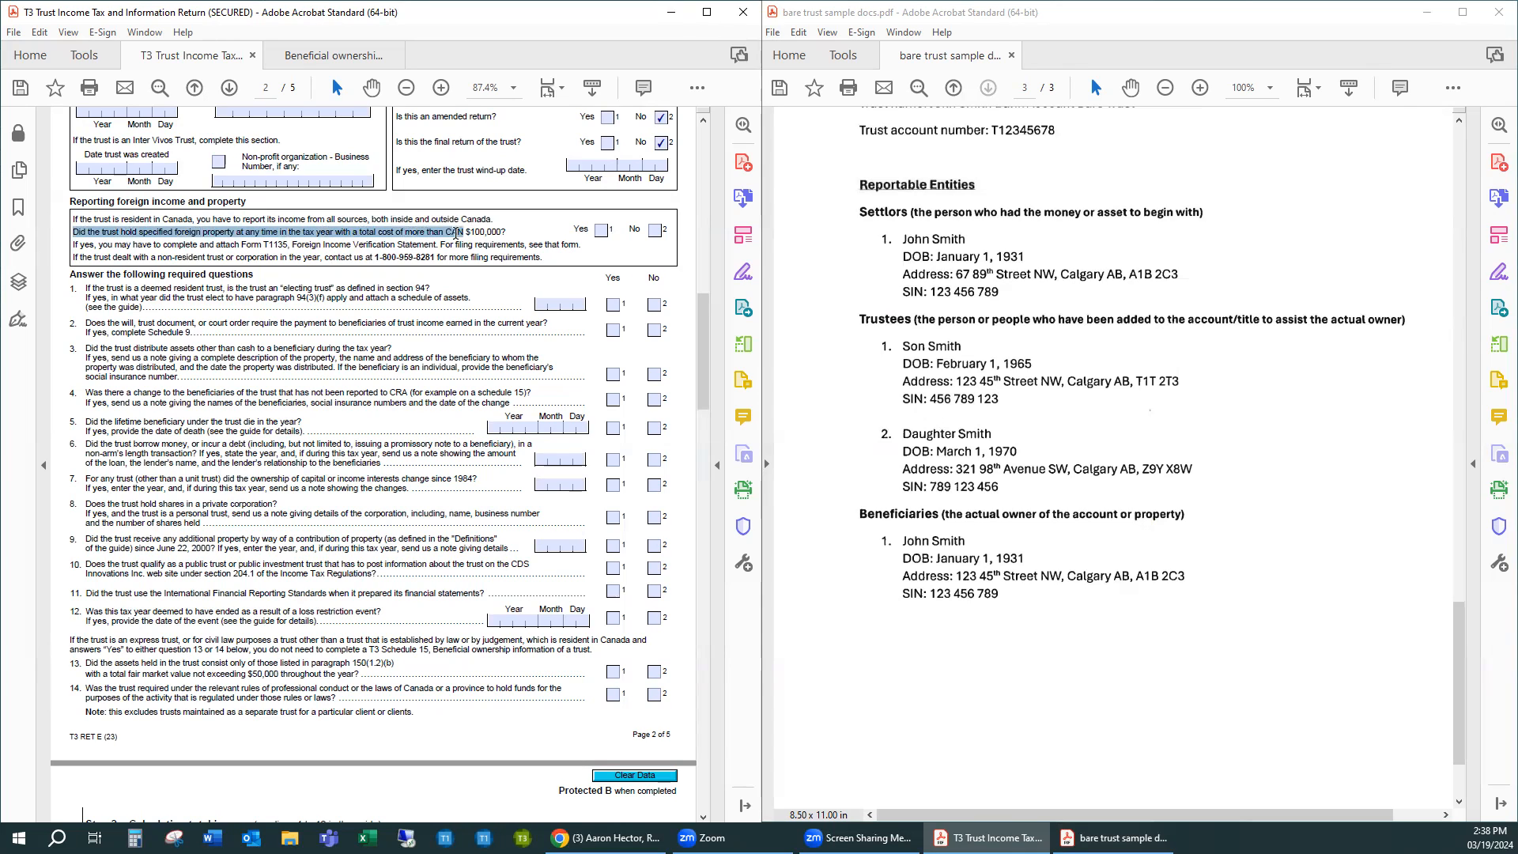
{"action": "left_click", "coordinate": [456, 233]}
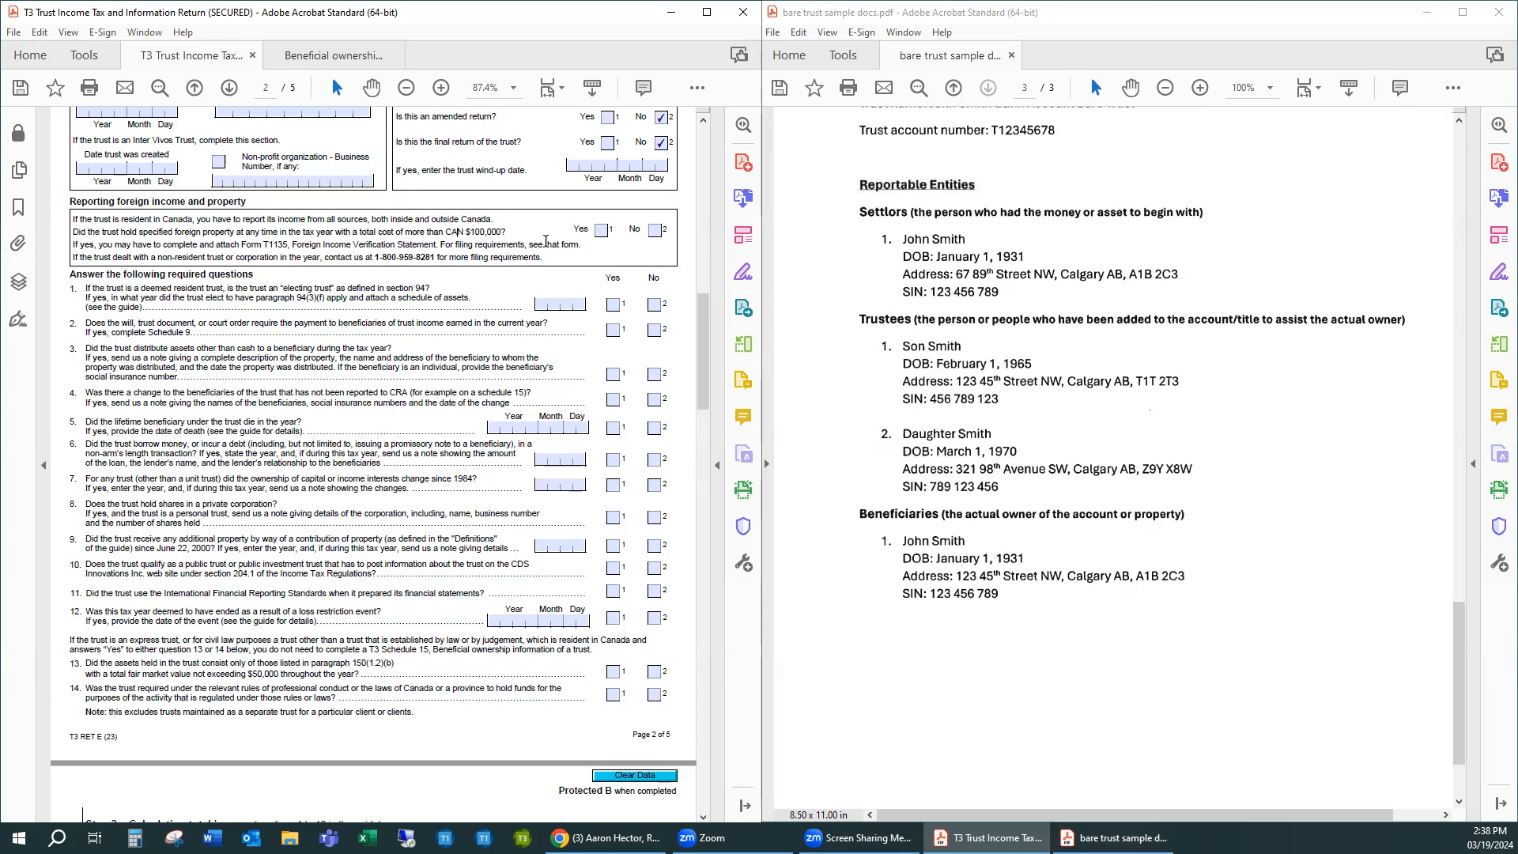
{"action": "left_click", "coordinate": [657, 234]}
Answer No to required questions 1 through 14 on page 2 of the T3 return
{"action": "scroll", "coordinate": [499, 227], "scroll_direction": "down", "scroll_amount": 1}
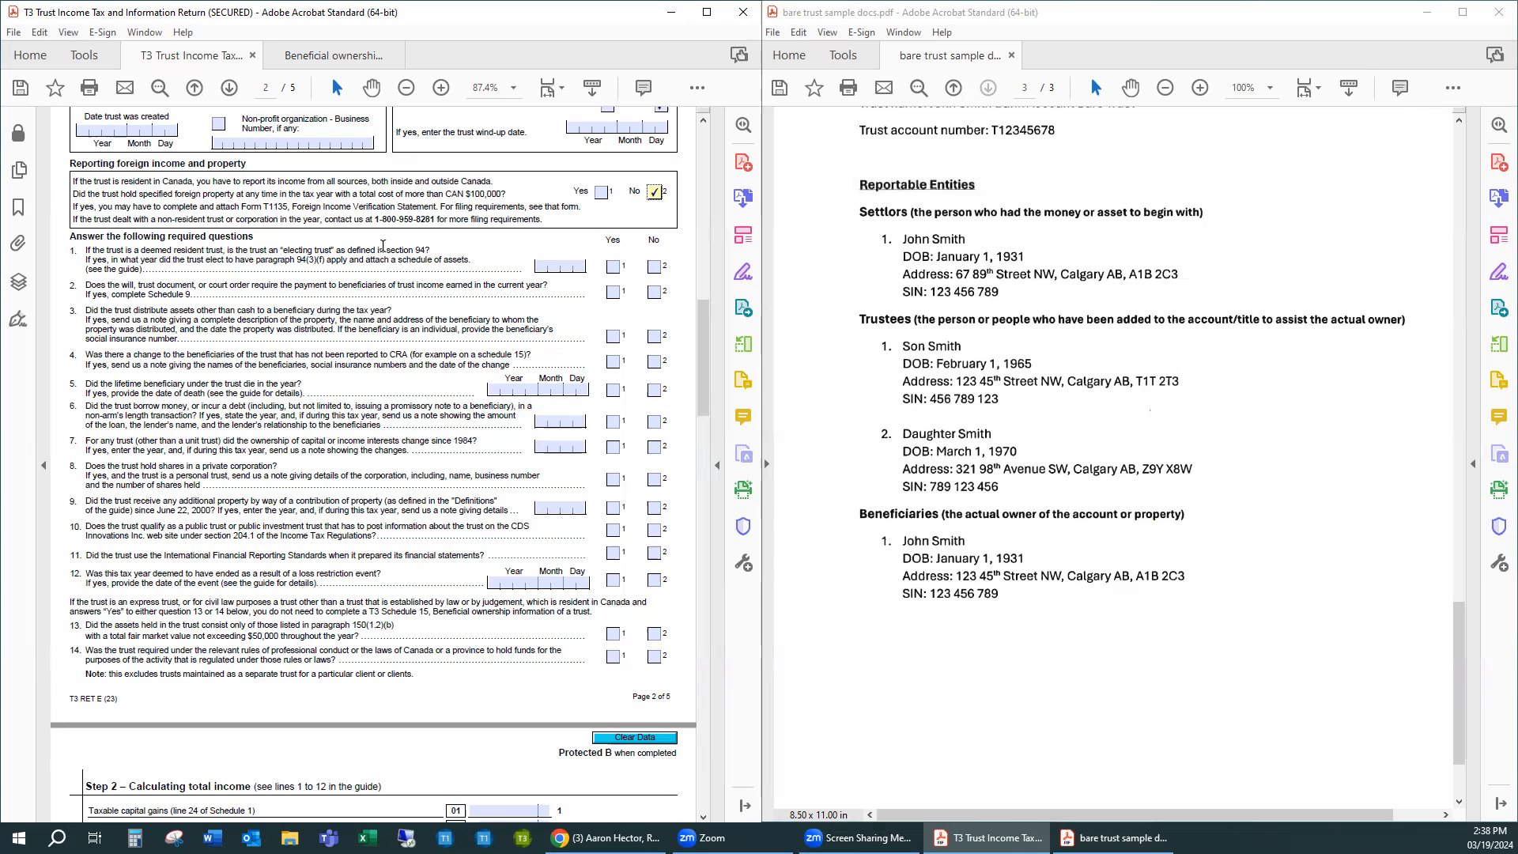
{"action": "left_click", "coordinate": [656, 267]}
{"action": "left_click", "coordinate": [656, 292]}
{"action": "left_click", "coordinate": [655, 335]}
{"action": "left_click", "coordinate": [655, 361]}
{"action": "left_click", "coordinate": [654, 390]}
{"action": "left_click", "coordinate": [654, 422]}
{"action": "left_click", "coordinate": [655, 447]}
{"action": "left_click", "coordinate": [654, 479]}
{"action": "left_click", "coordinate": [654, 508]}
{"action": "left_click", "coordinate": [655, 530]}
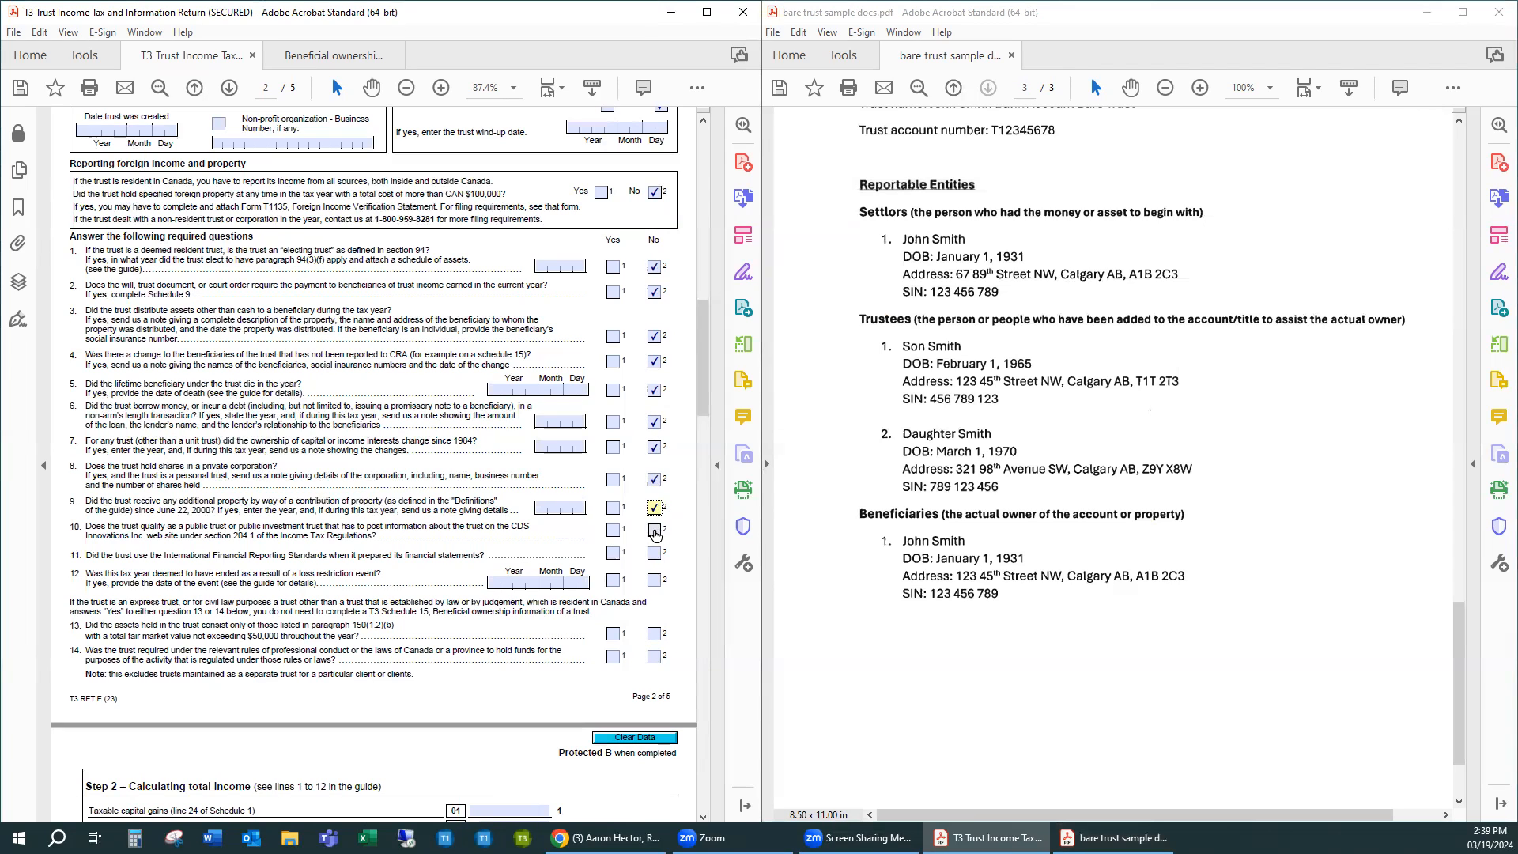
{"action": "left_click", "coordinate": [655, 553]}
{"action": "left_click", "coordinate": [655, 581]}
{"action": "left_click", "coordinate": [654, 633]}
{"action": "left_click", "coordinate": [654, 656]}
Review the page 2 answers and the income, net income, taxable income, tax and credit sections in Steps 2 to 5
{"action": "scroll", "coordinate": [684, 525], "scroll_direction": "down", "scroll_amount": 10}
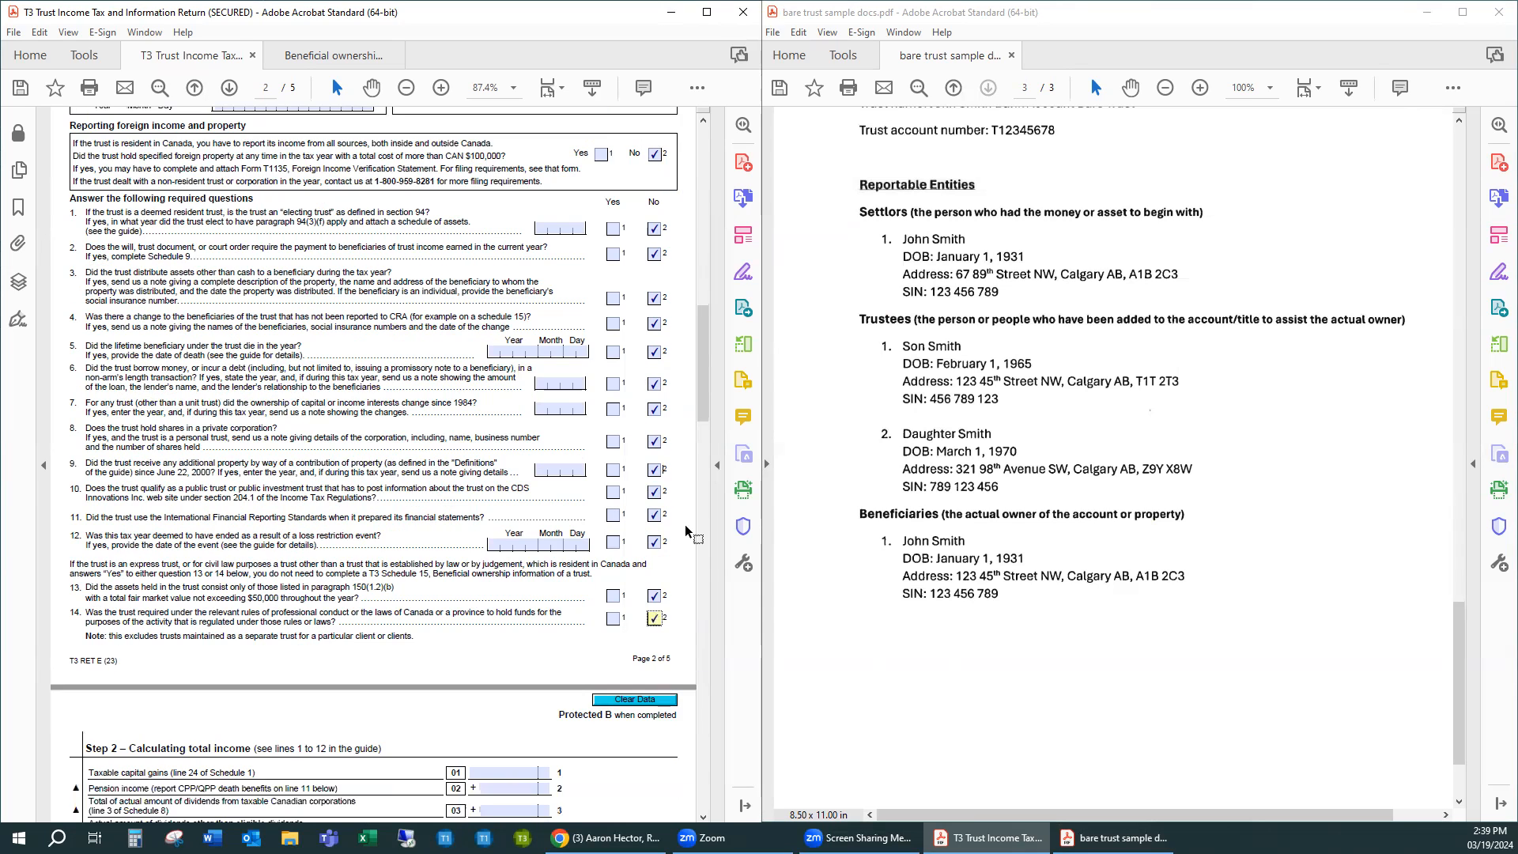
{"action": "scroll", "coordinate": [685, 524], "scroll_direction": "down", "scroll_amount": 1}
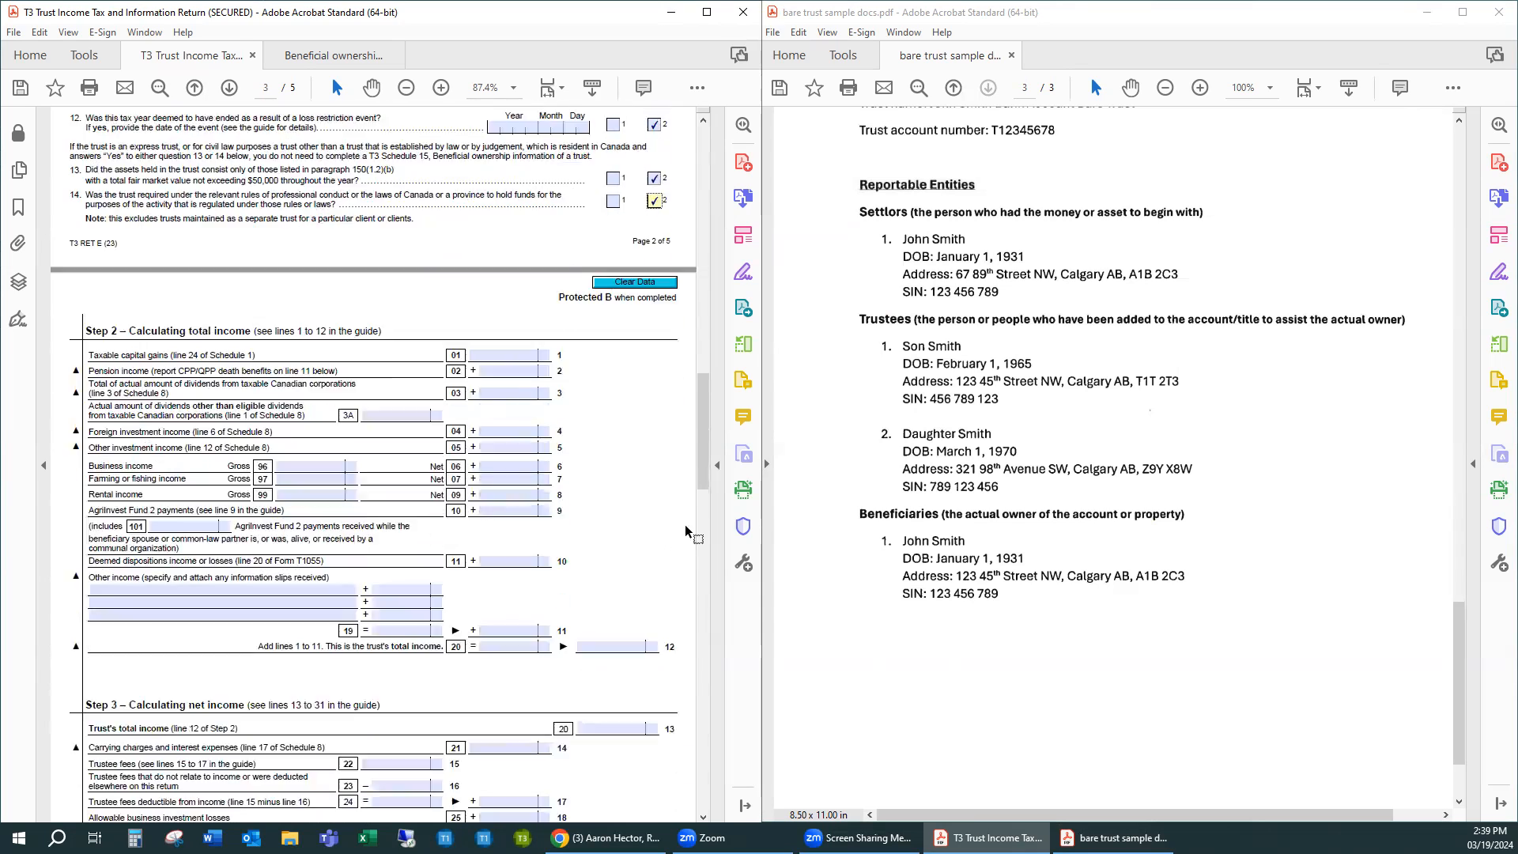
{"action": "scroll", "coordinate": [685, 524], "scroll_direction": "down", "scroll_amount": 2}
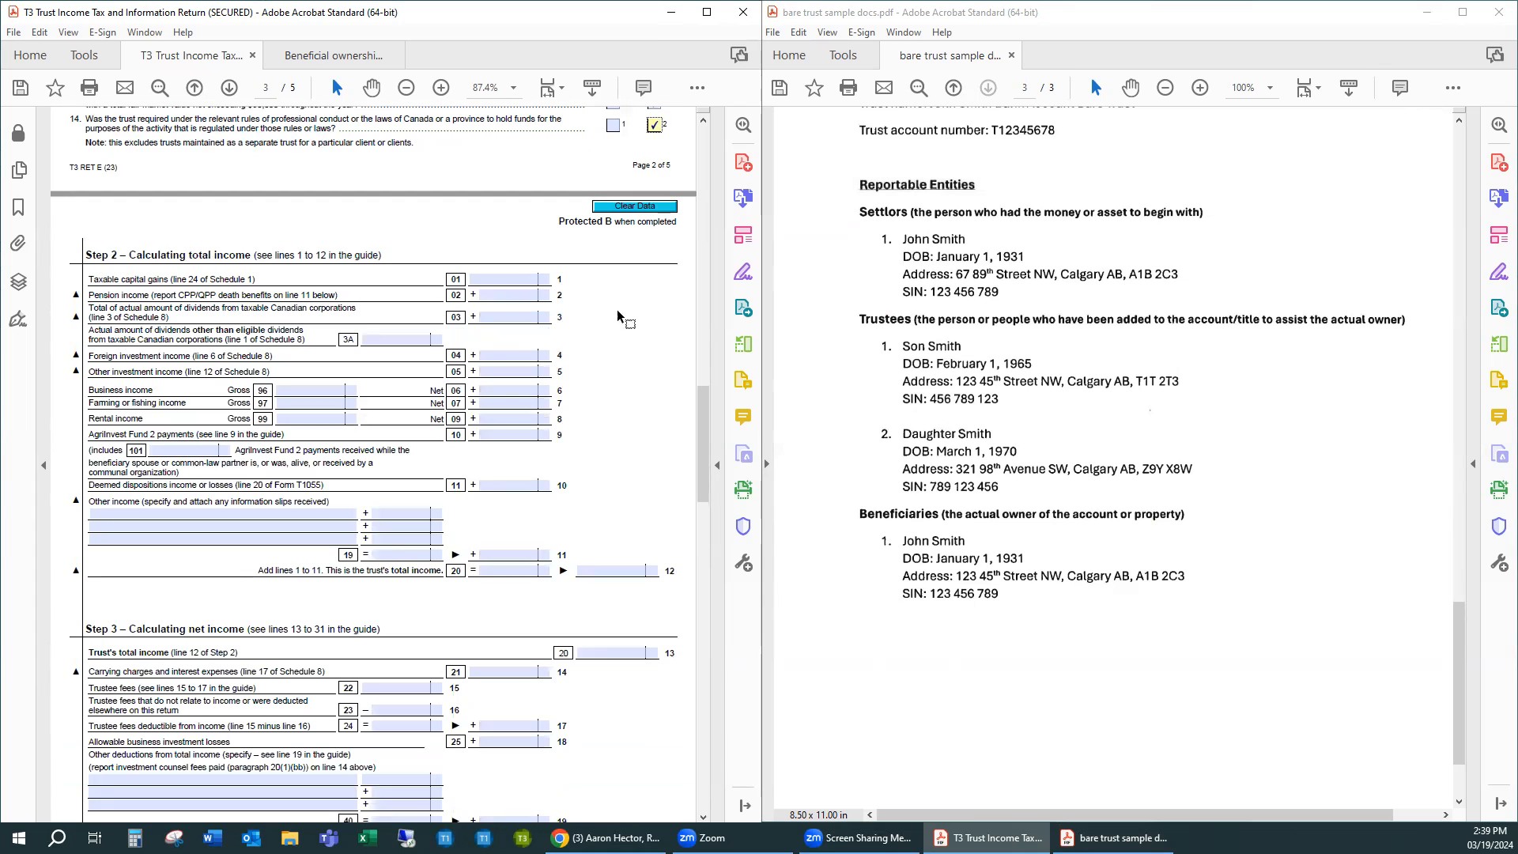
{"action": "scroll", "coordinate": [424, 418], "scroll_direction": "up", "scroll_amount": 20}
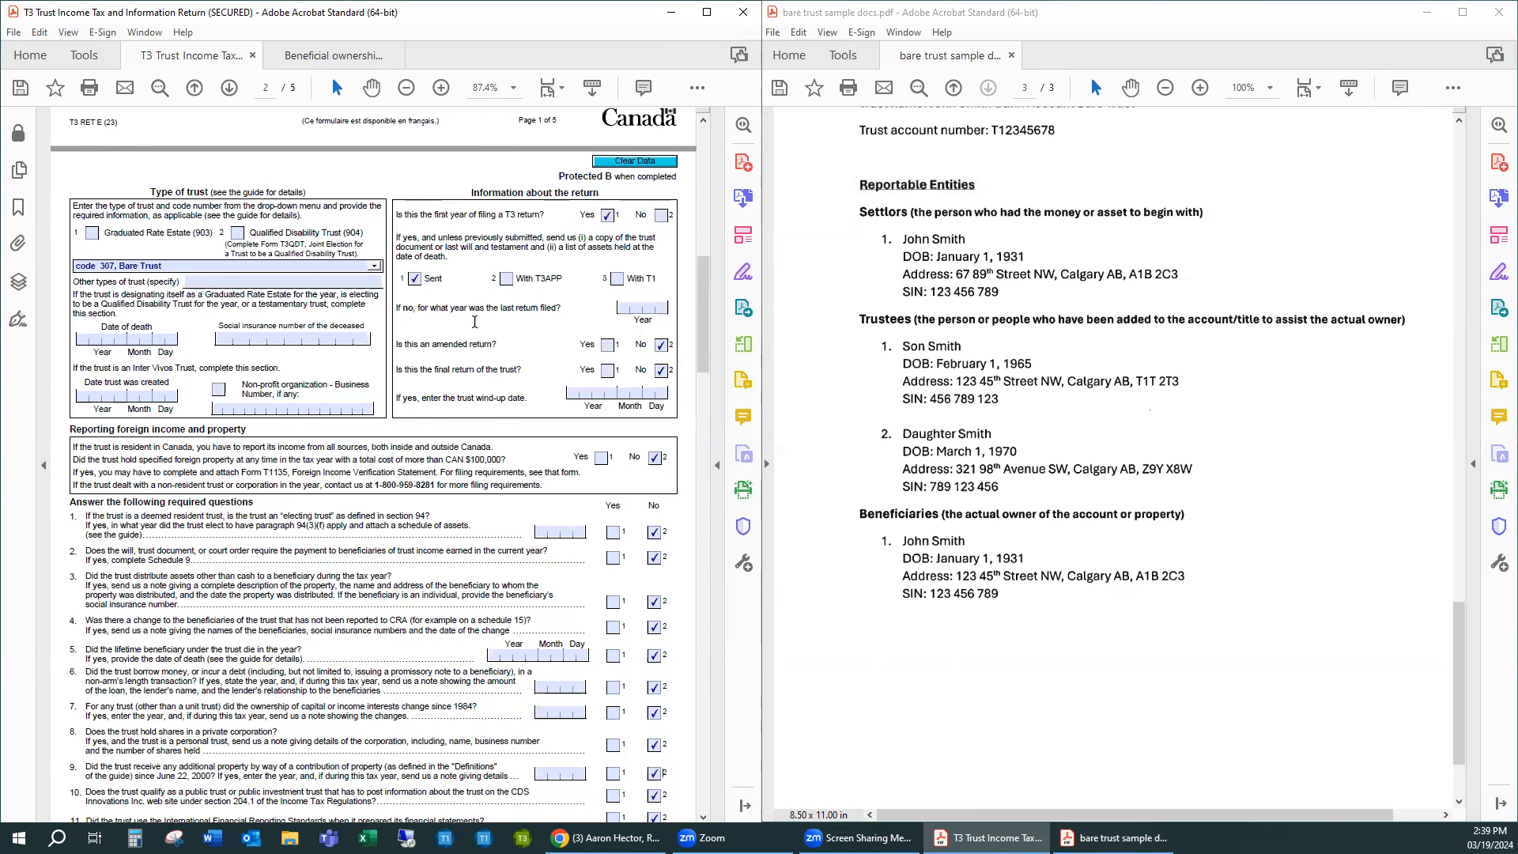
{"action": "scroll", "coordinate": [506, 379], "scroll_direction": "down", "scroll_amount": 9}
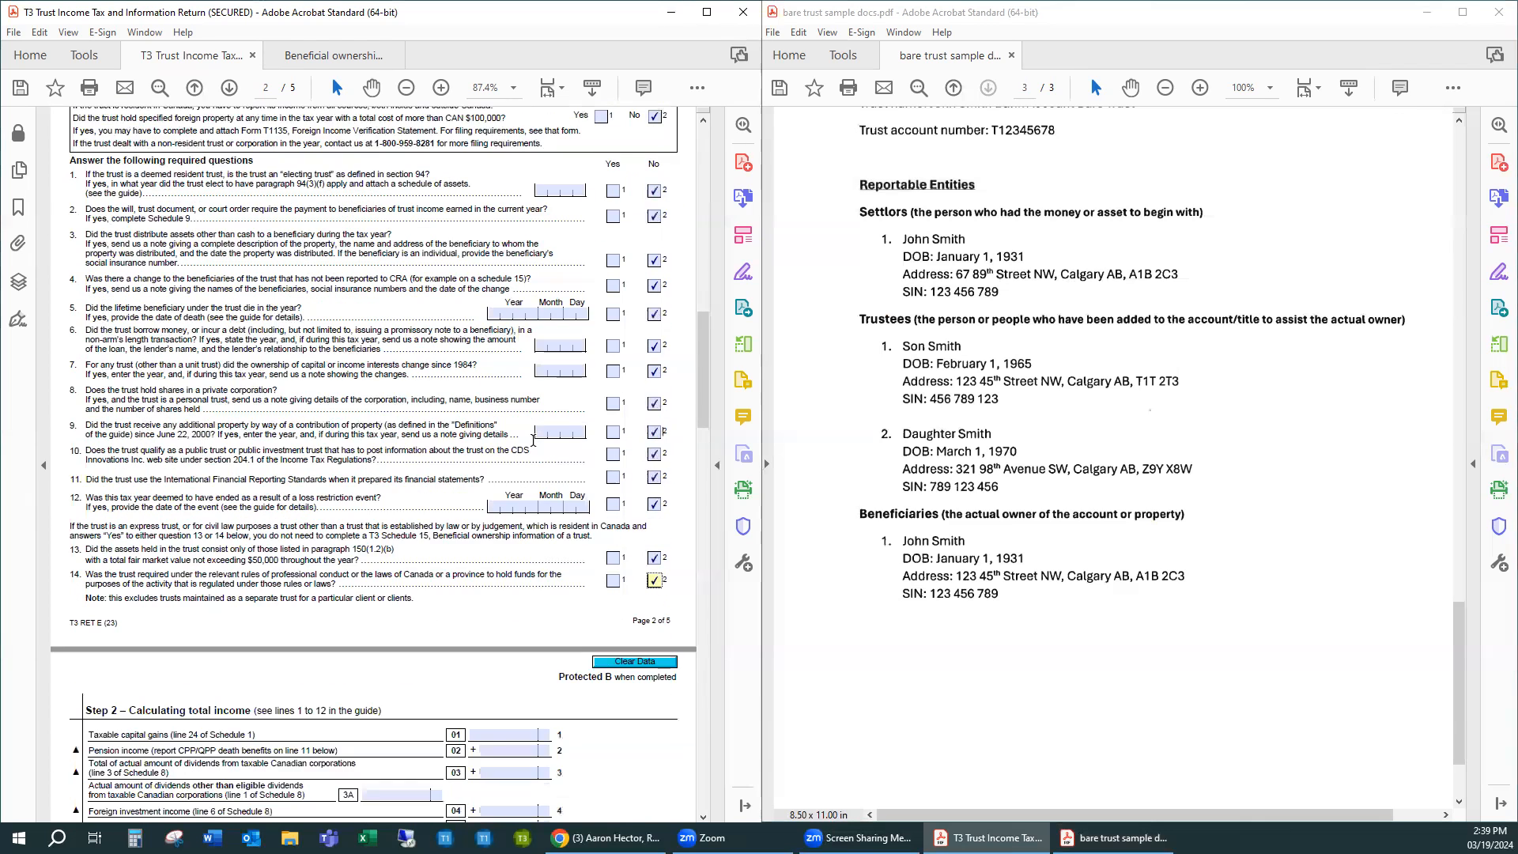
{"action": "scroll", "coordinate": [533, 440], "scroll_direction": "down", "scroll_amount": 11}
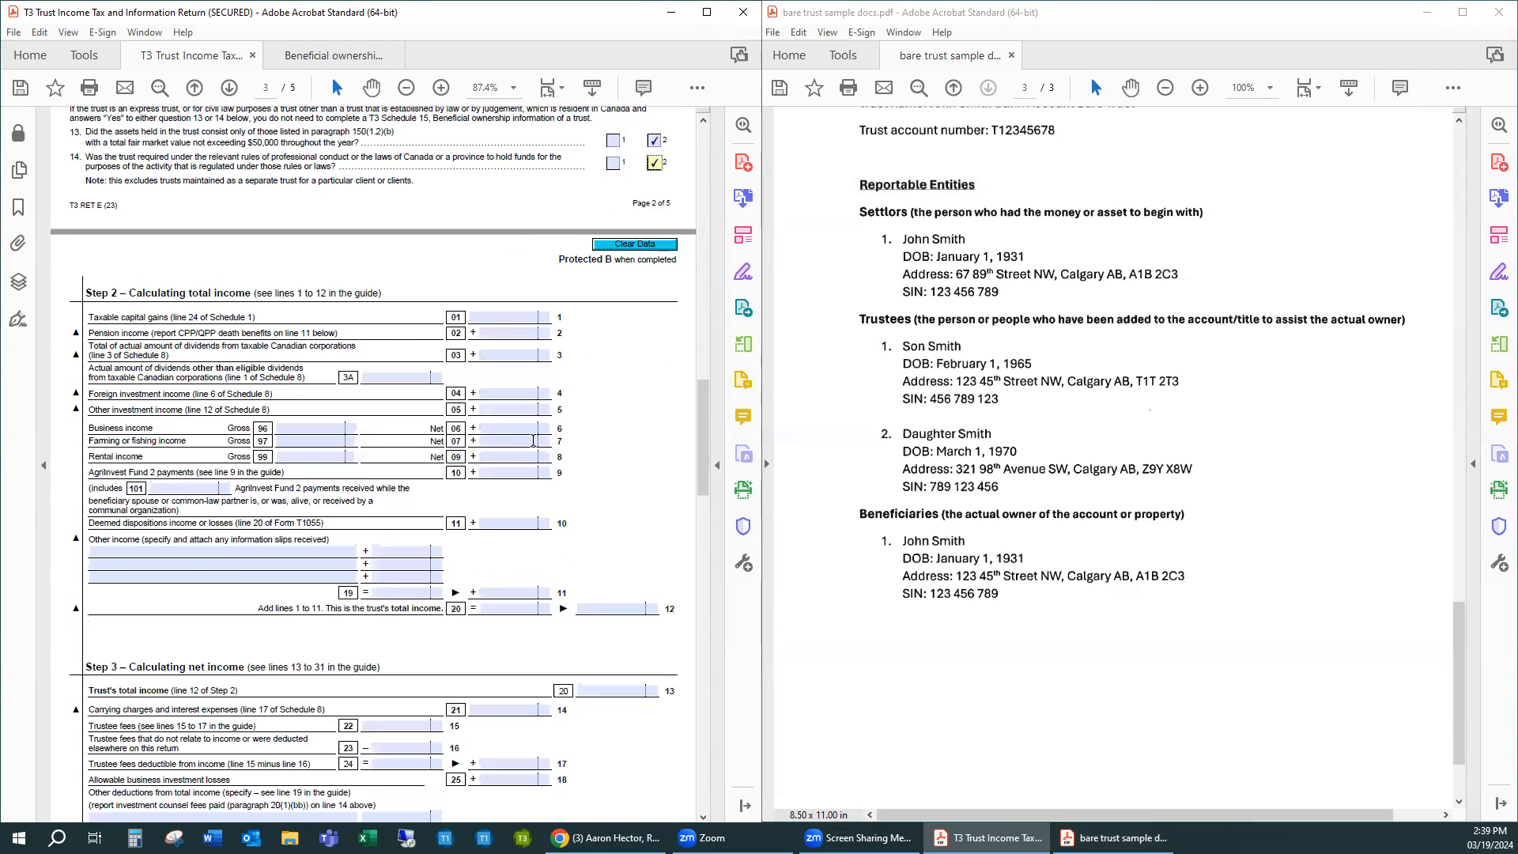
{"action": "scroll", "coordinate": [534, 445], "scroll_direction": "down", "scroll_amount": 2}
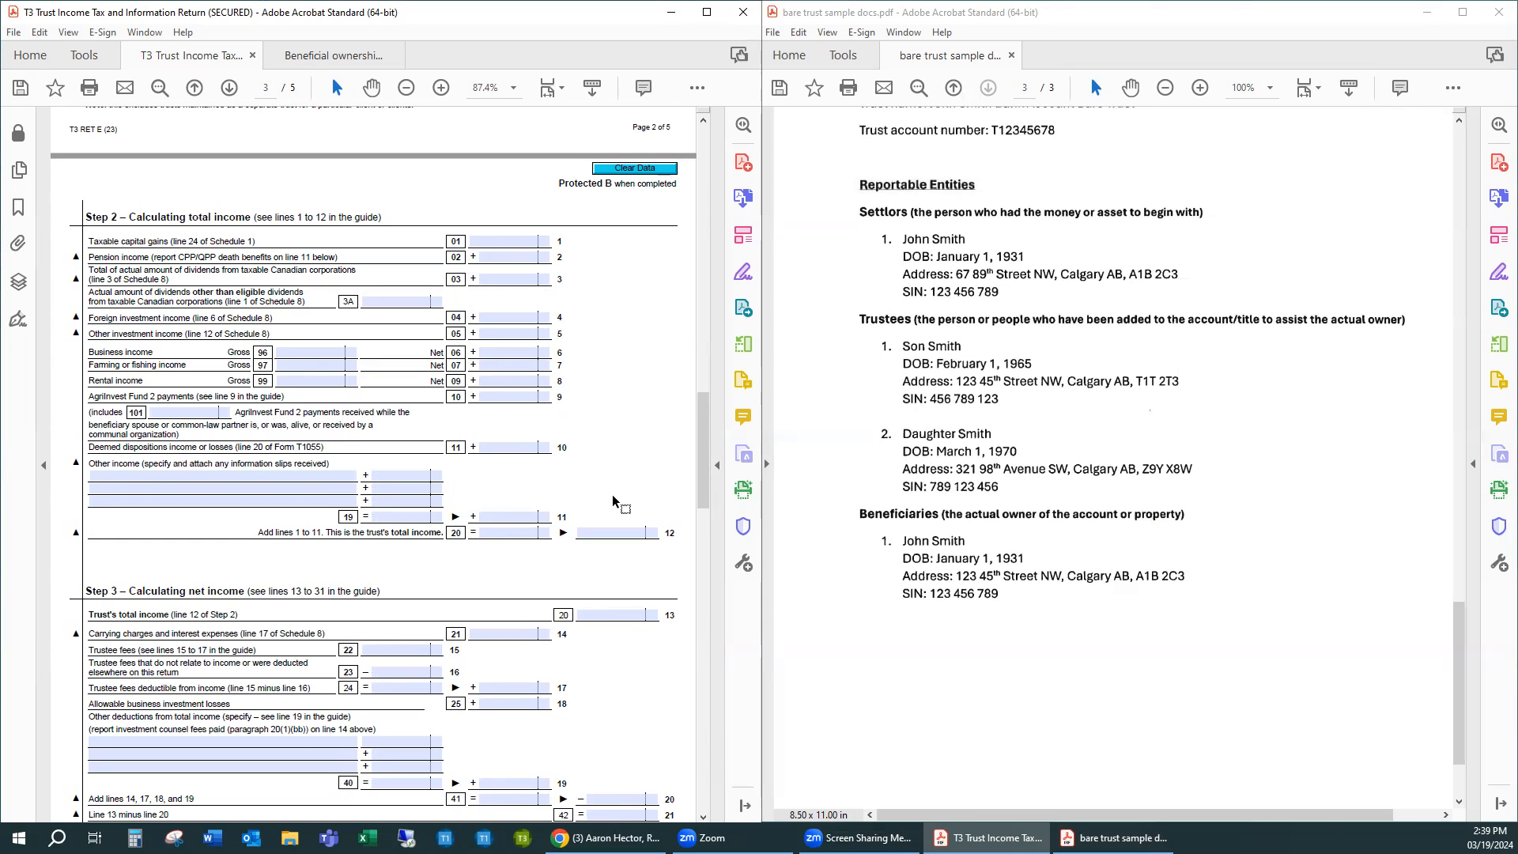
{"action": "scroll", "coordinate": [614, 501], "scroll_direction": "down", "scroll_amount": 12}
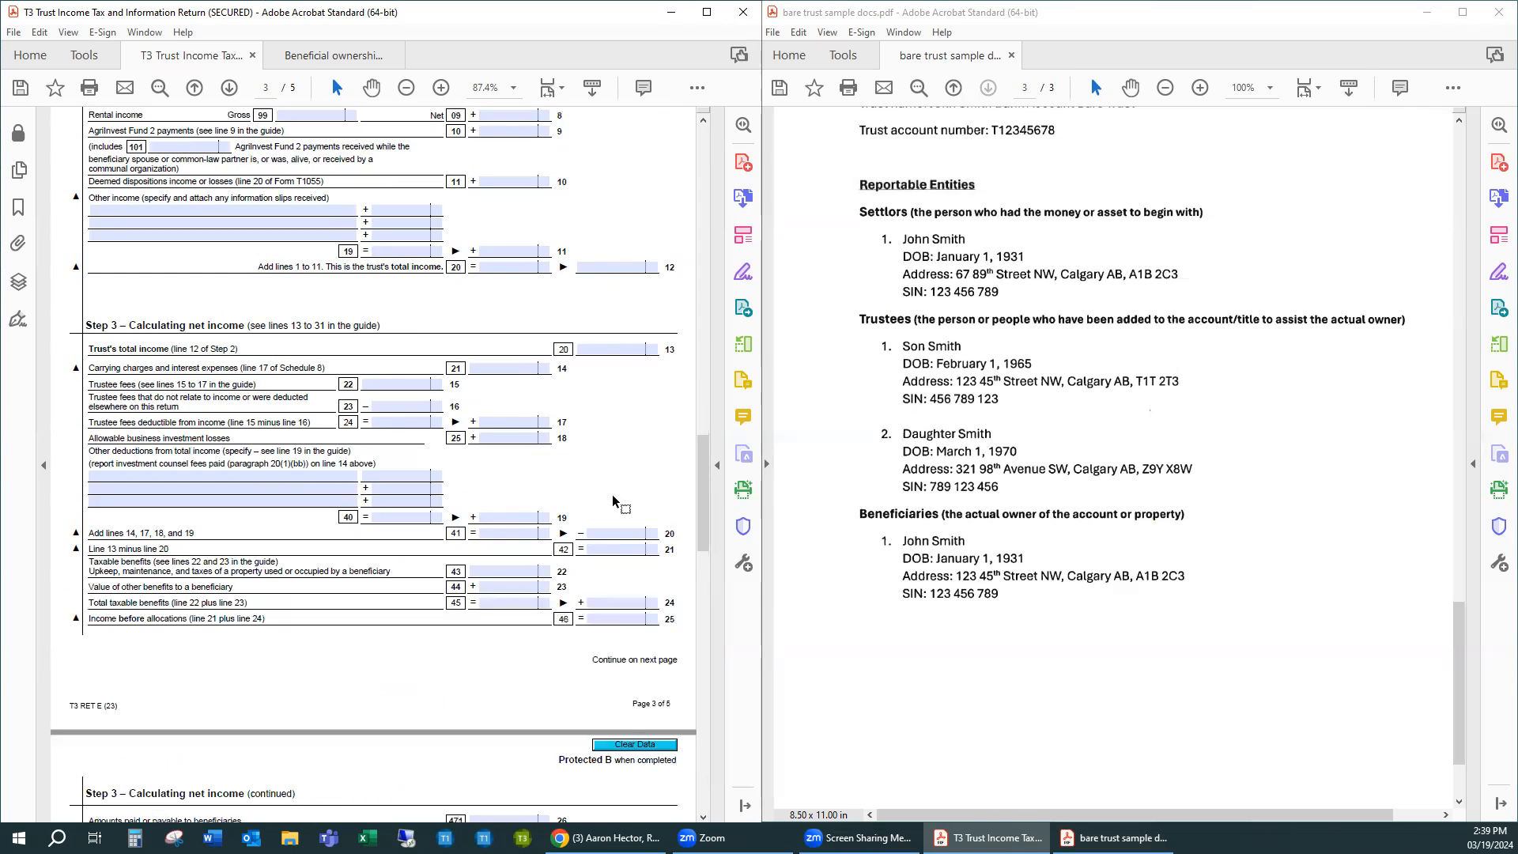
{"action": "scroll", "coordinate": [614, 501], "scroll_direction": "down", "scroll_amount": 12}
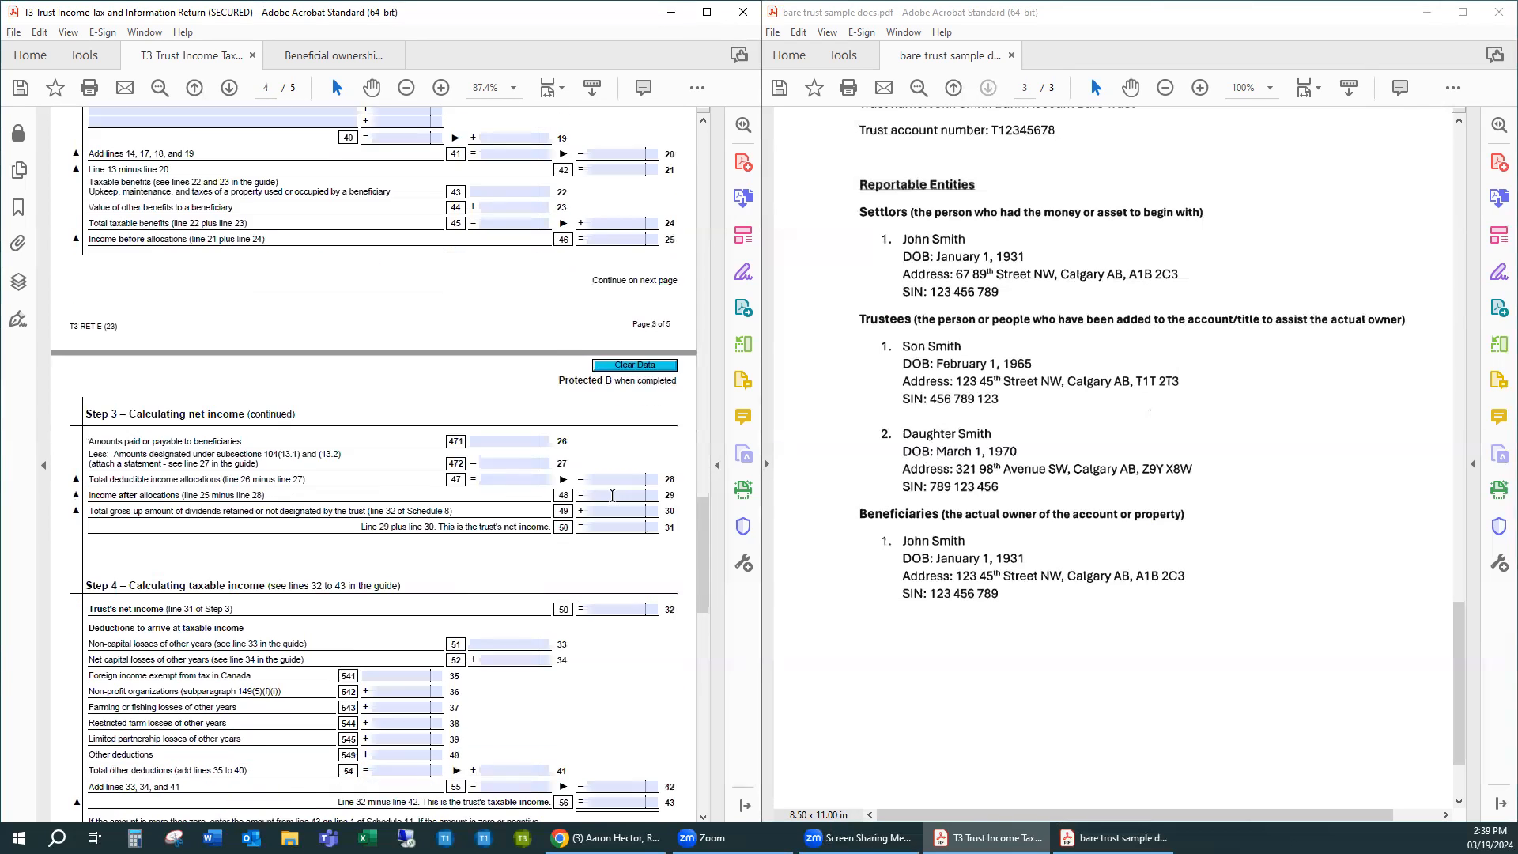
{"action": "scroll", "coordinate": [614, 500], "scroll_direction": "down", "scroll_amount": 14}
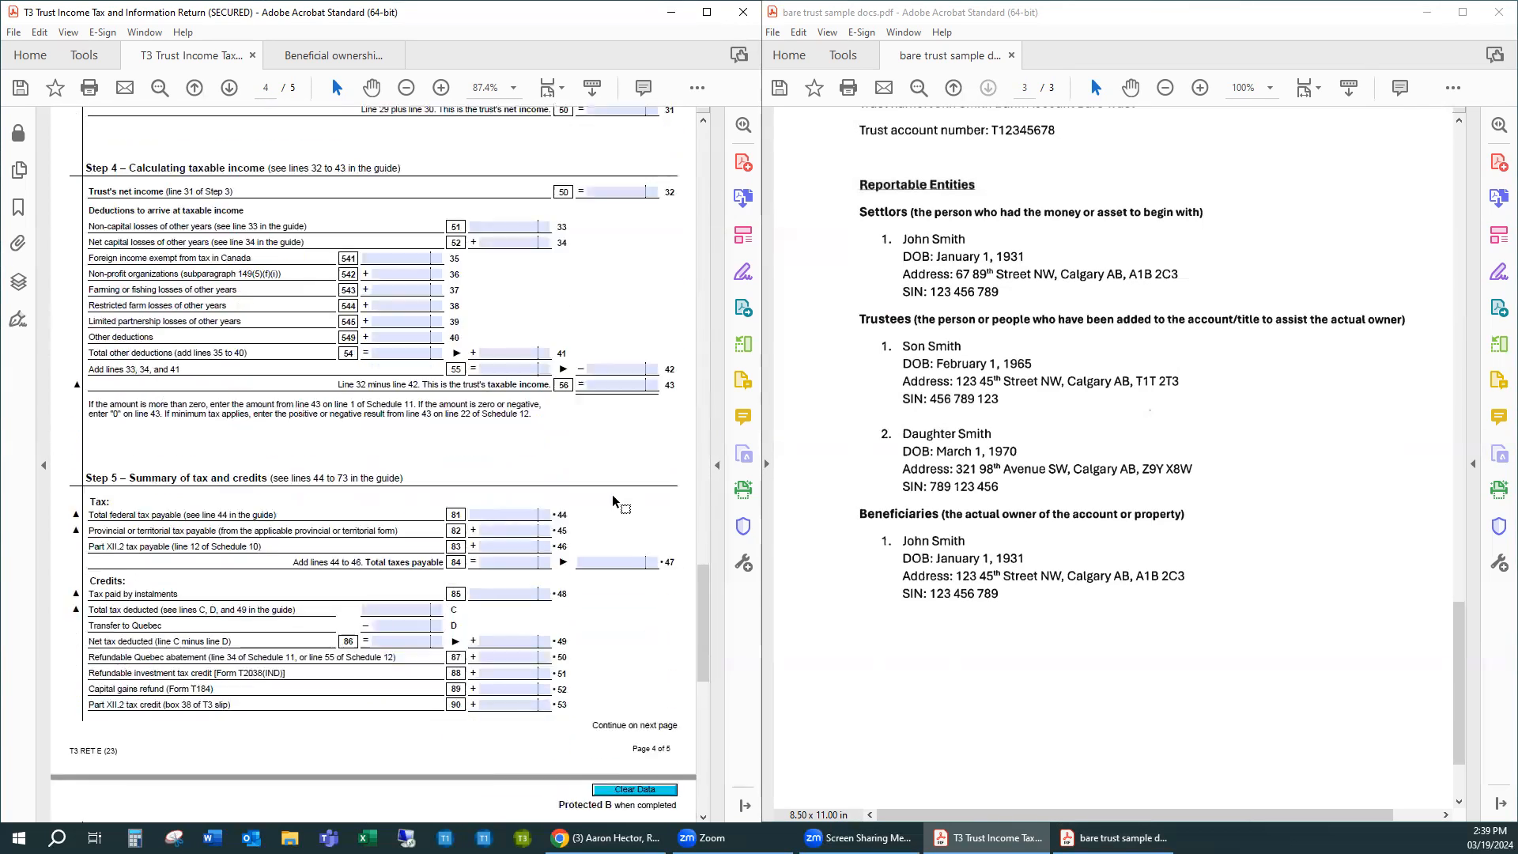
{"action": "scroll", "coordinate": [614, 500], "scroll_direction": "down", "scroll_amount": 8}
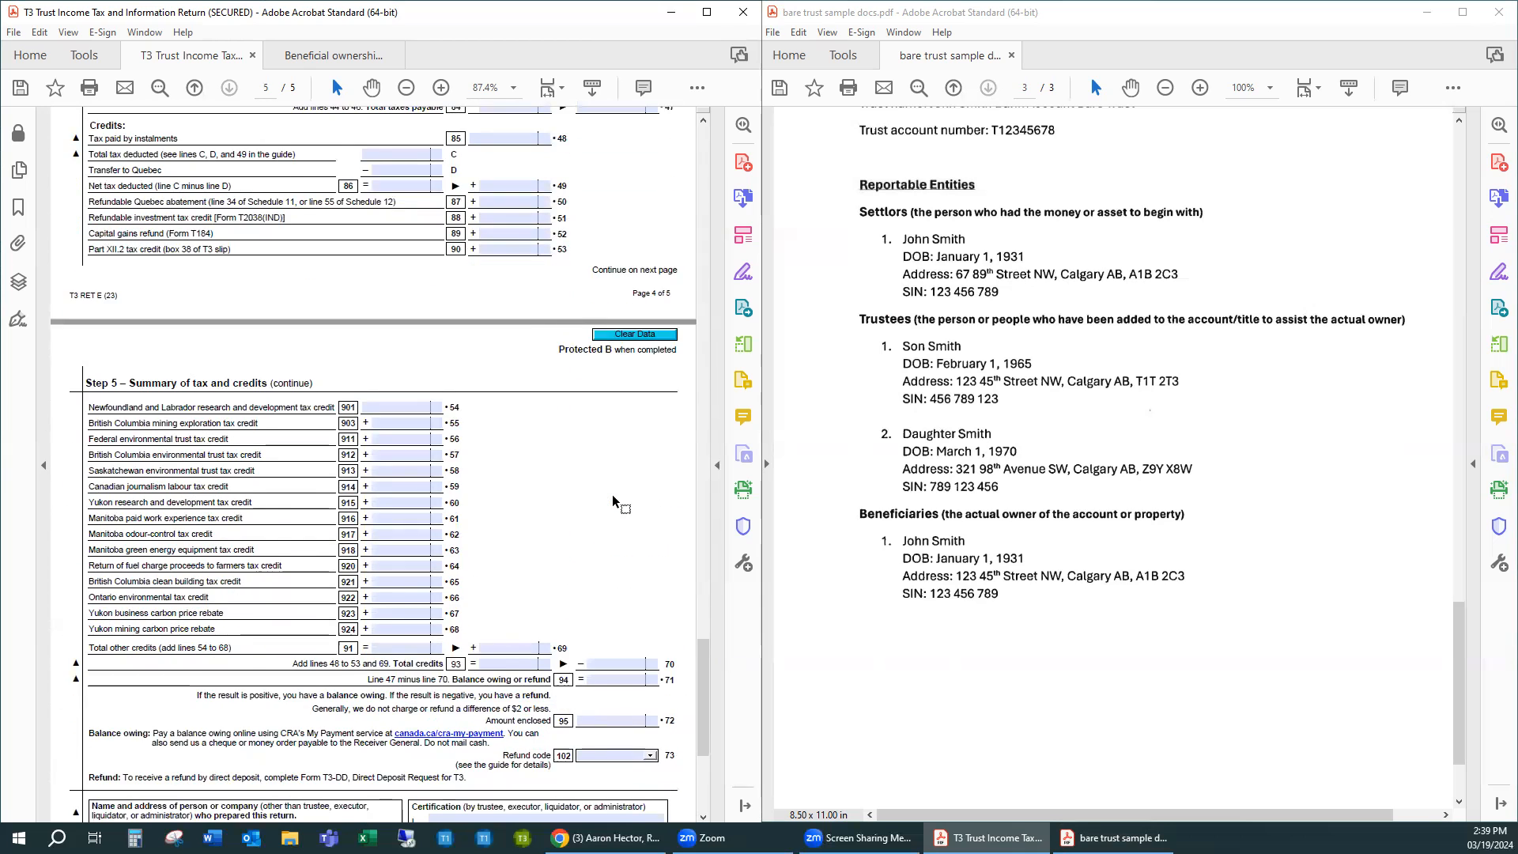
{"action": "scroll", "coordinate": [612, 495], "scroll_direction": "down", "scroll_amount": 1}
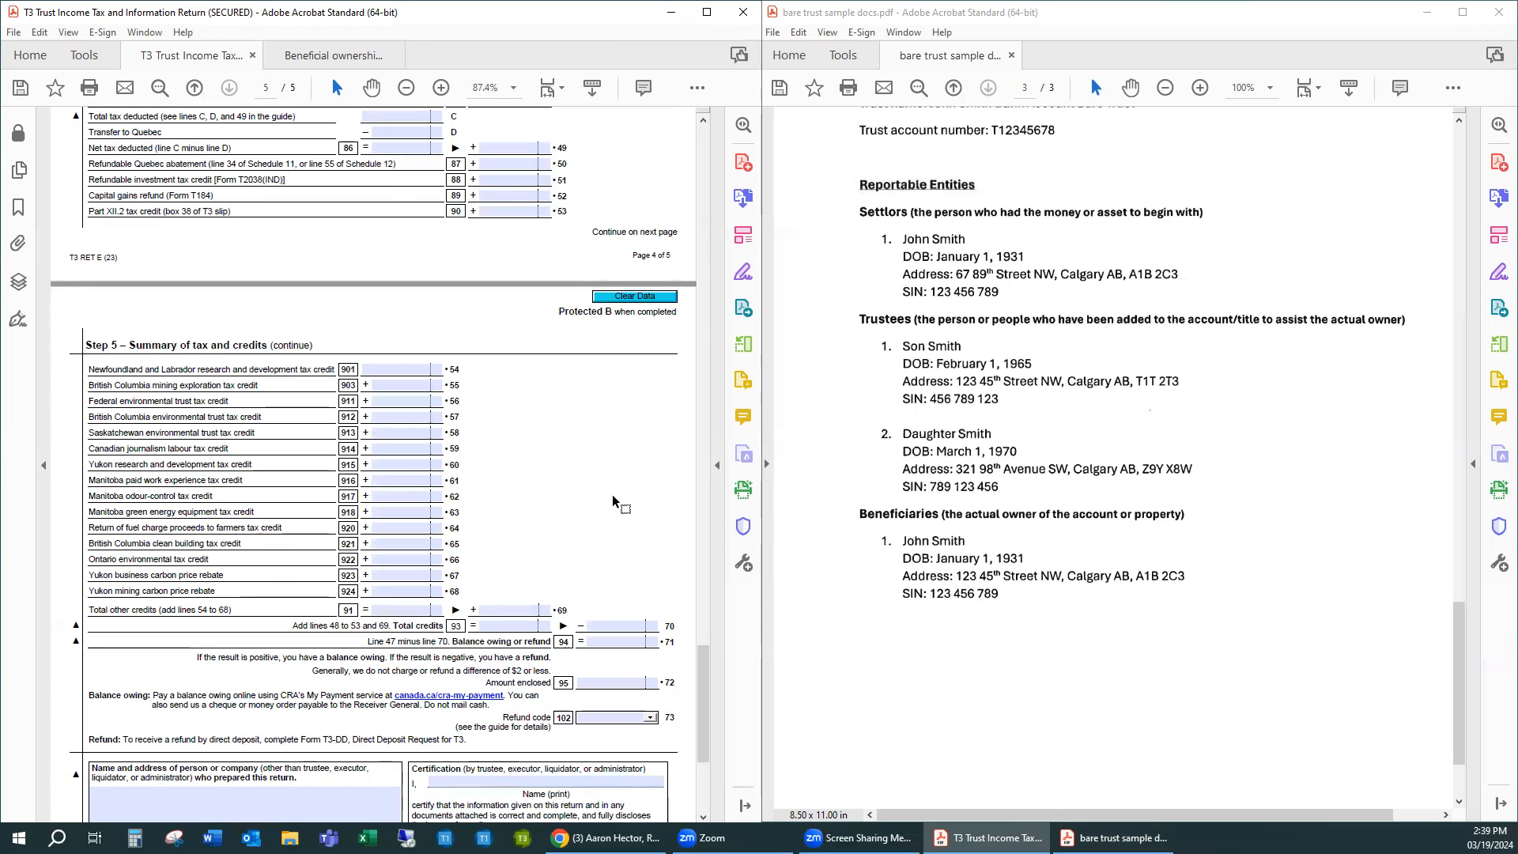
{"action": "scroll", "coordinate": [612, 494], "scroll_direction": "down", "scroll_amount": 3}
{"action": "scroll", "coordinate": [614, 501], "scroll_direction": "up", "scroll_amount": 6}
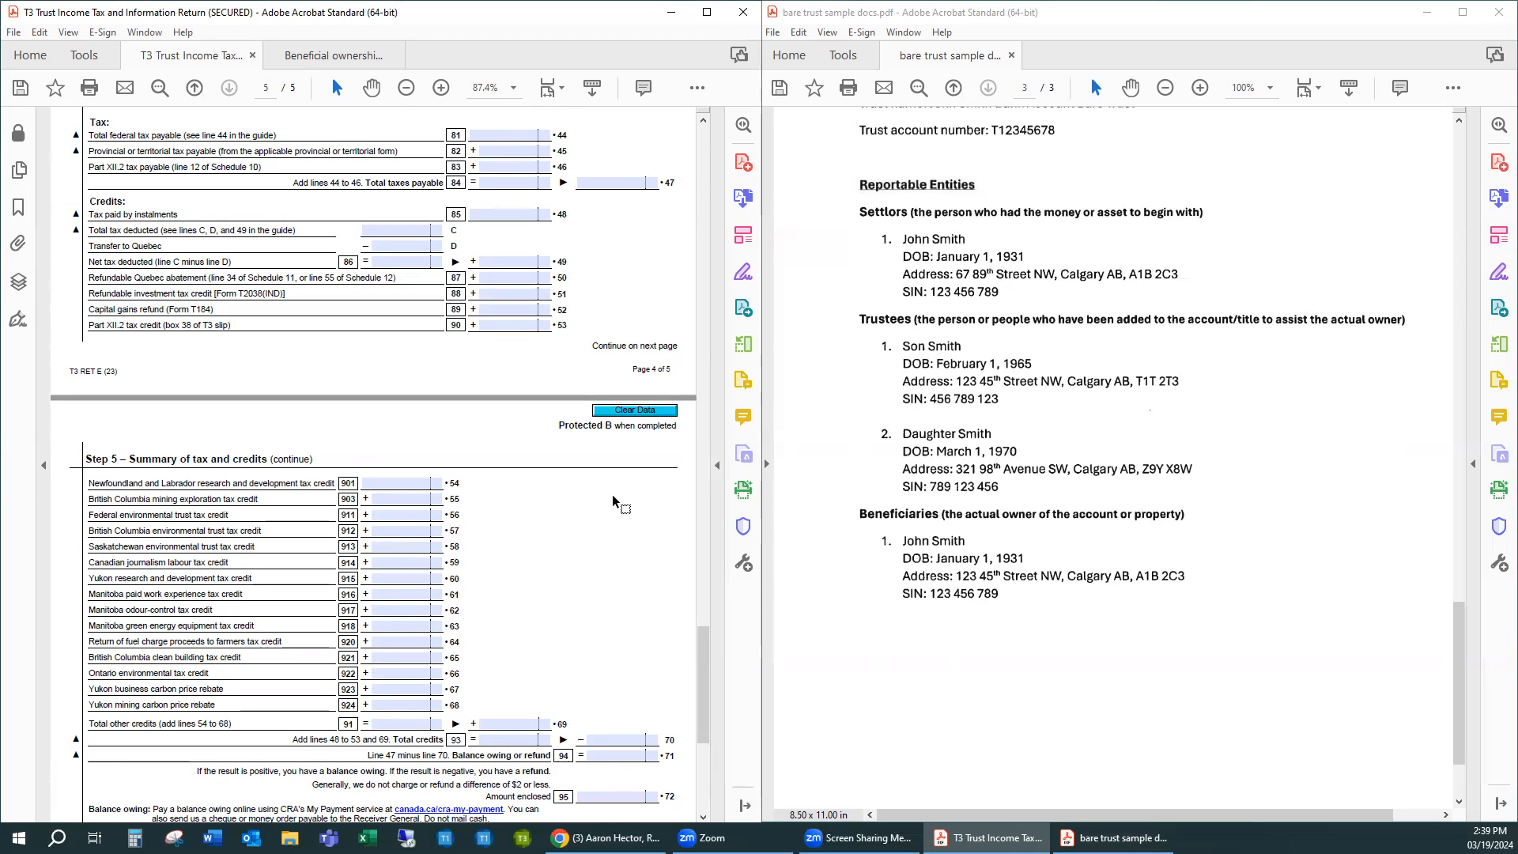
{"action": "scroll", "coordinate": [612, 495], "scroll_direction": "down", "scroll_amount": 4}
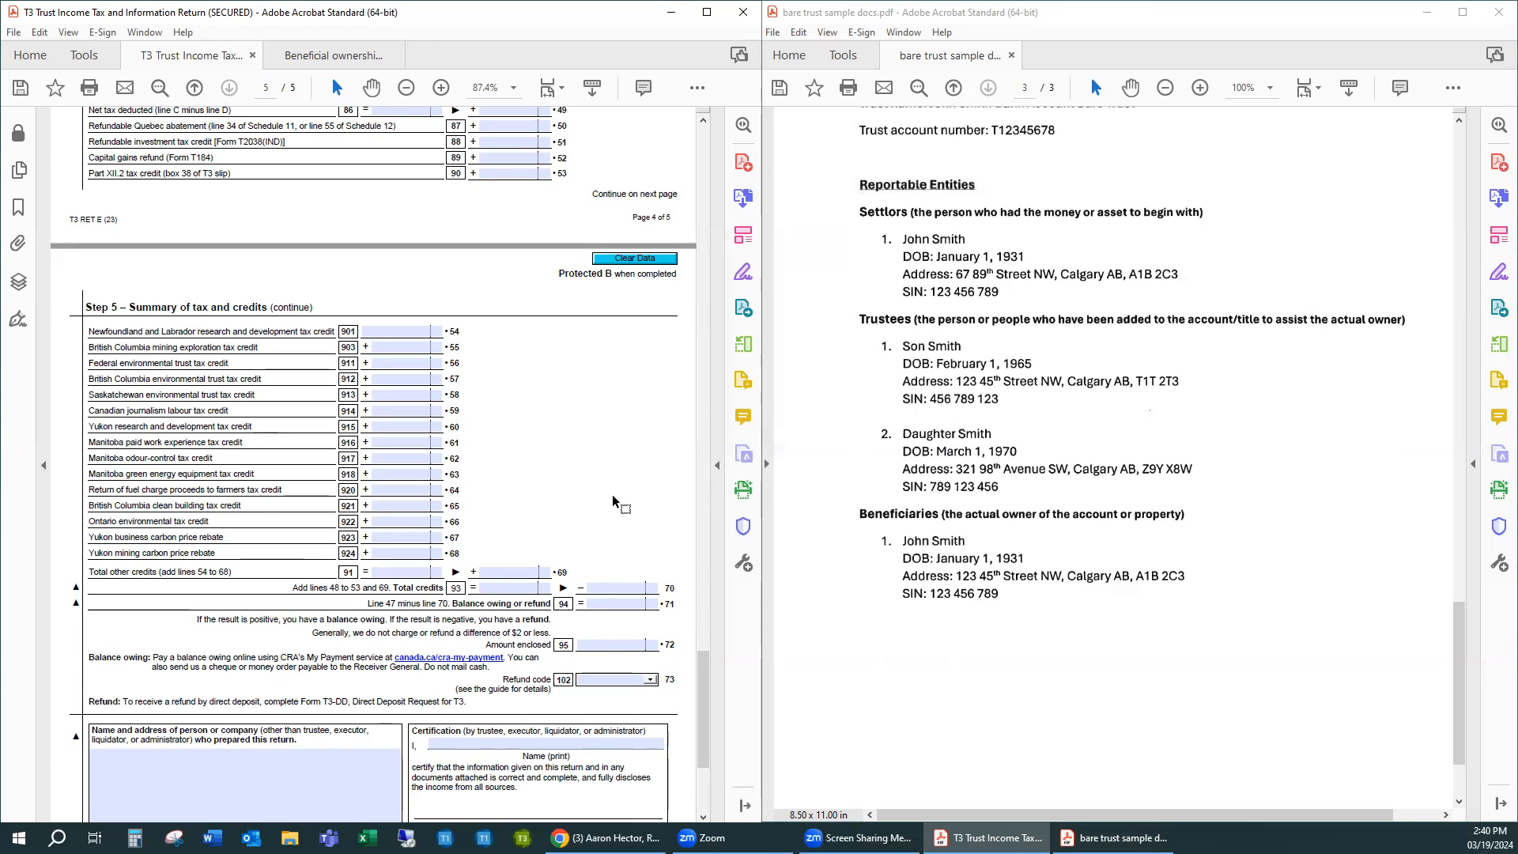
Fill in the certification on page 5 with the first trustee's name and the position Trustee, and select the date field
{"action": "scroll", "coordinate": [612, 495], "scroll_direction": "down", "scroll_amount": 2}
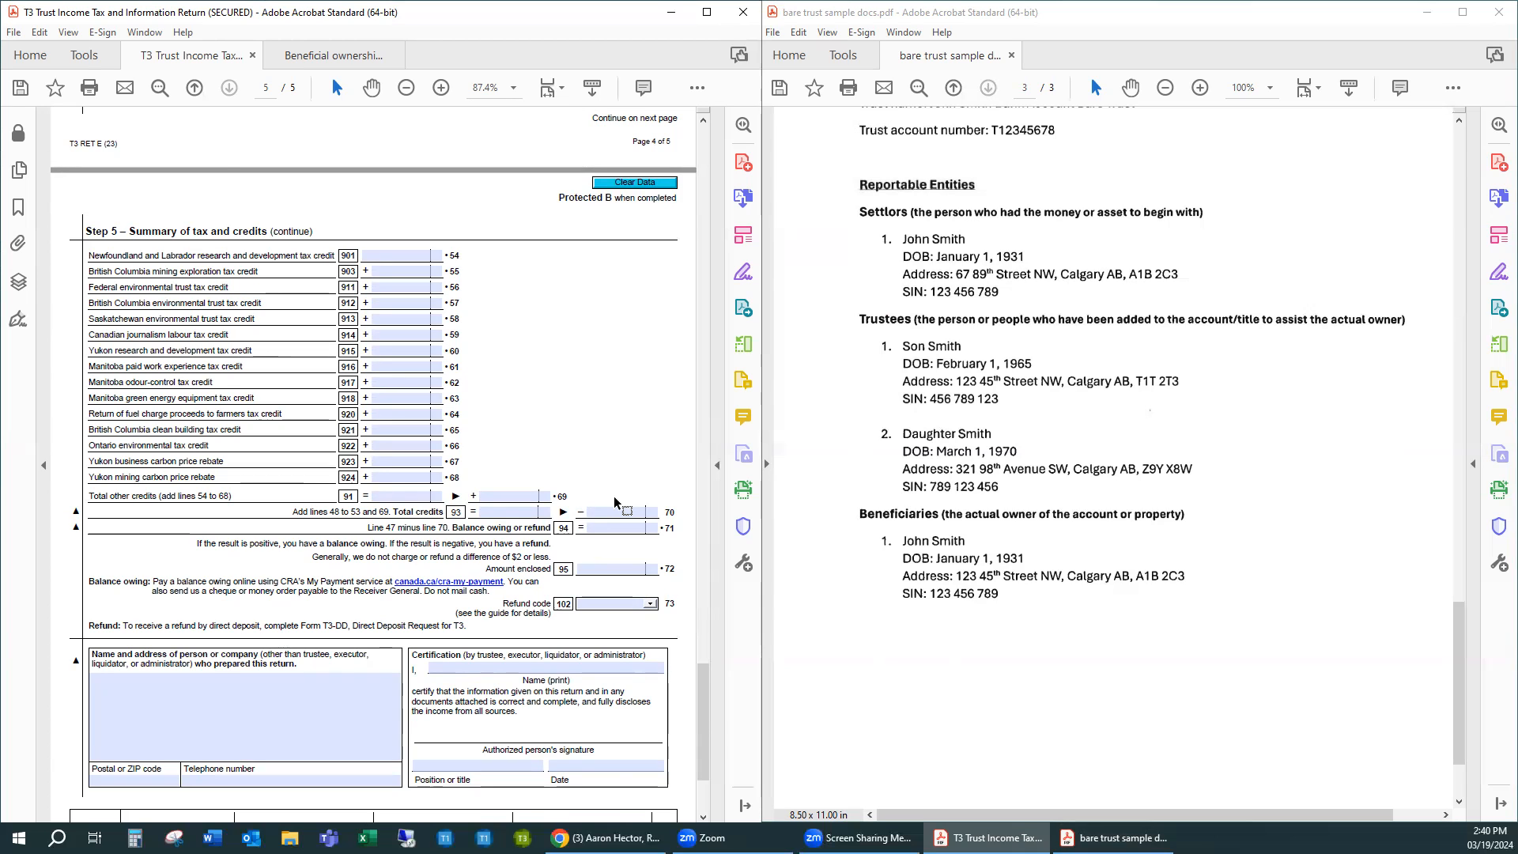
{"action": "scroll", "coordinate": [614, 496], "scroll_direction": "down", "scroll_amount": 5}
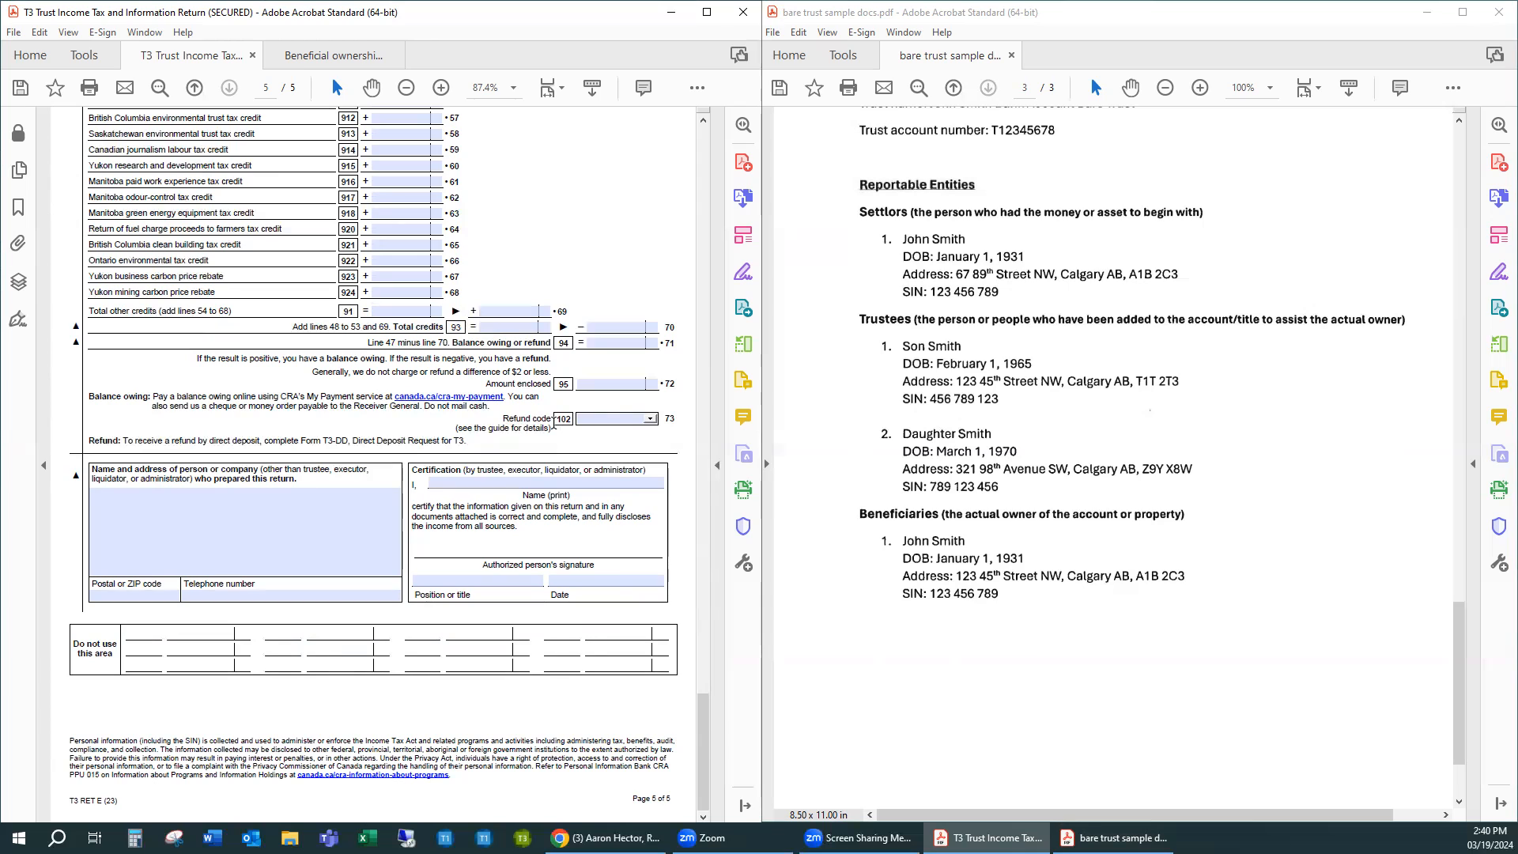
{"action": "left_click", "coordinate": [471, 485]}
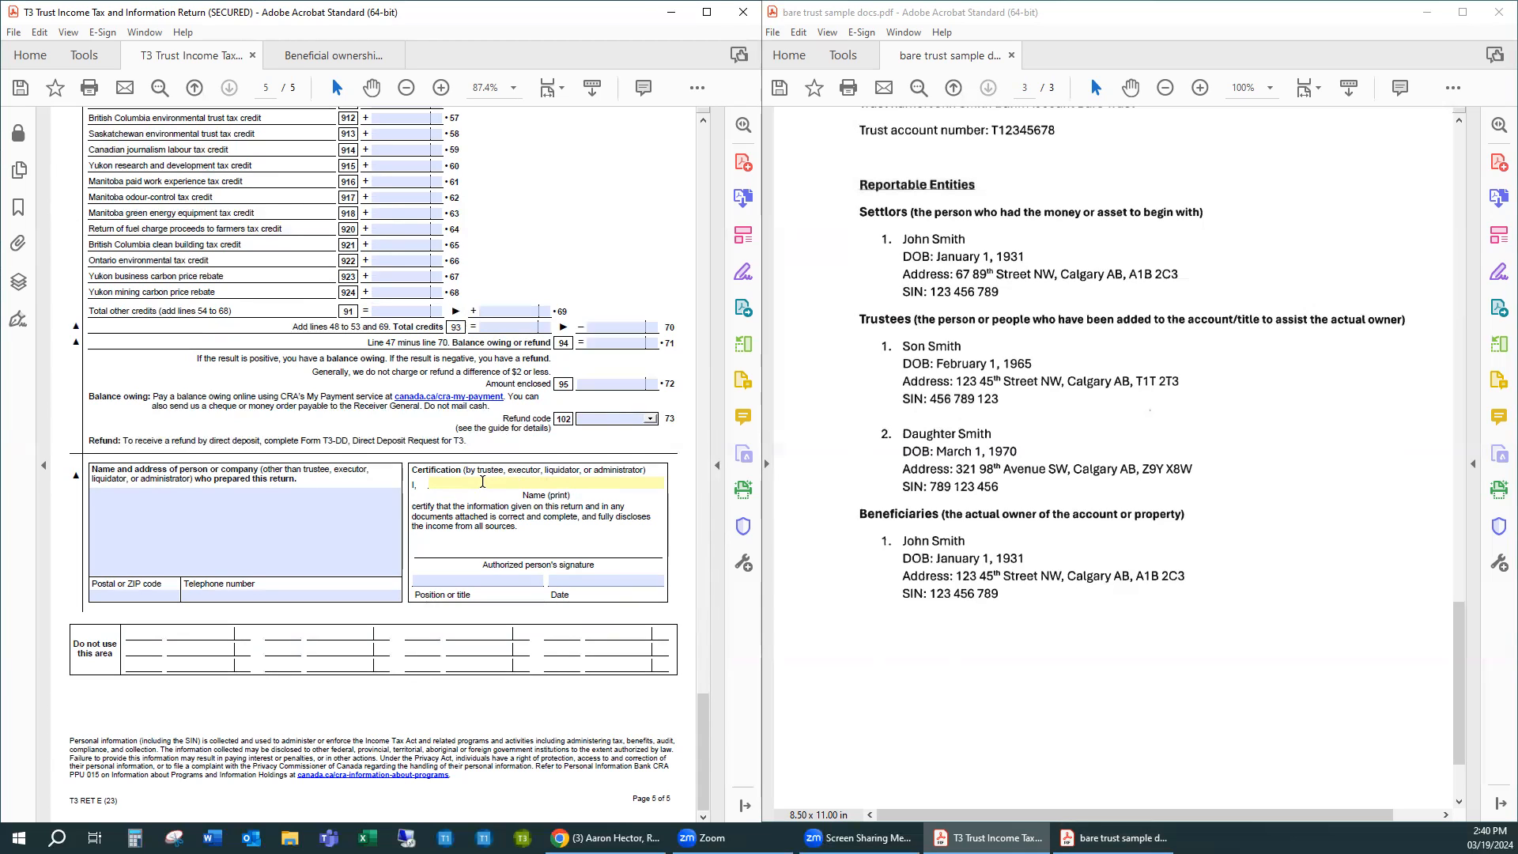
{"action": "type", "text": "Son Smith"}
{"action": "left_click", "coordinate": [551, 522]}
{"action": "left_click", "coordinate": [526, 580]}
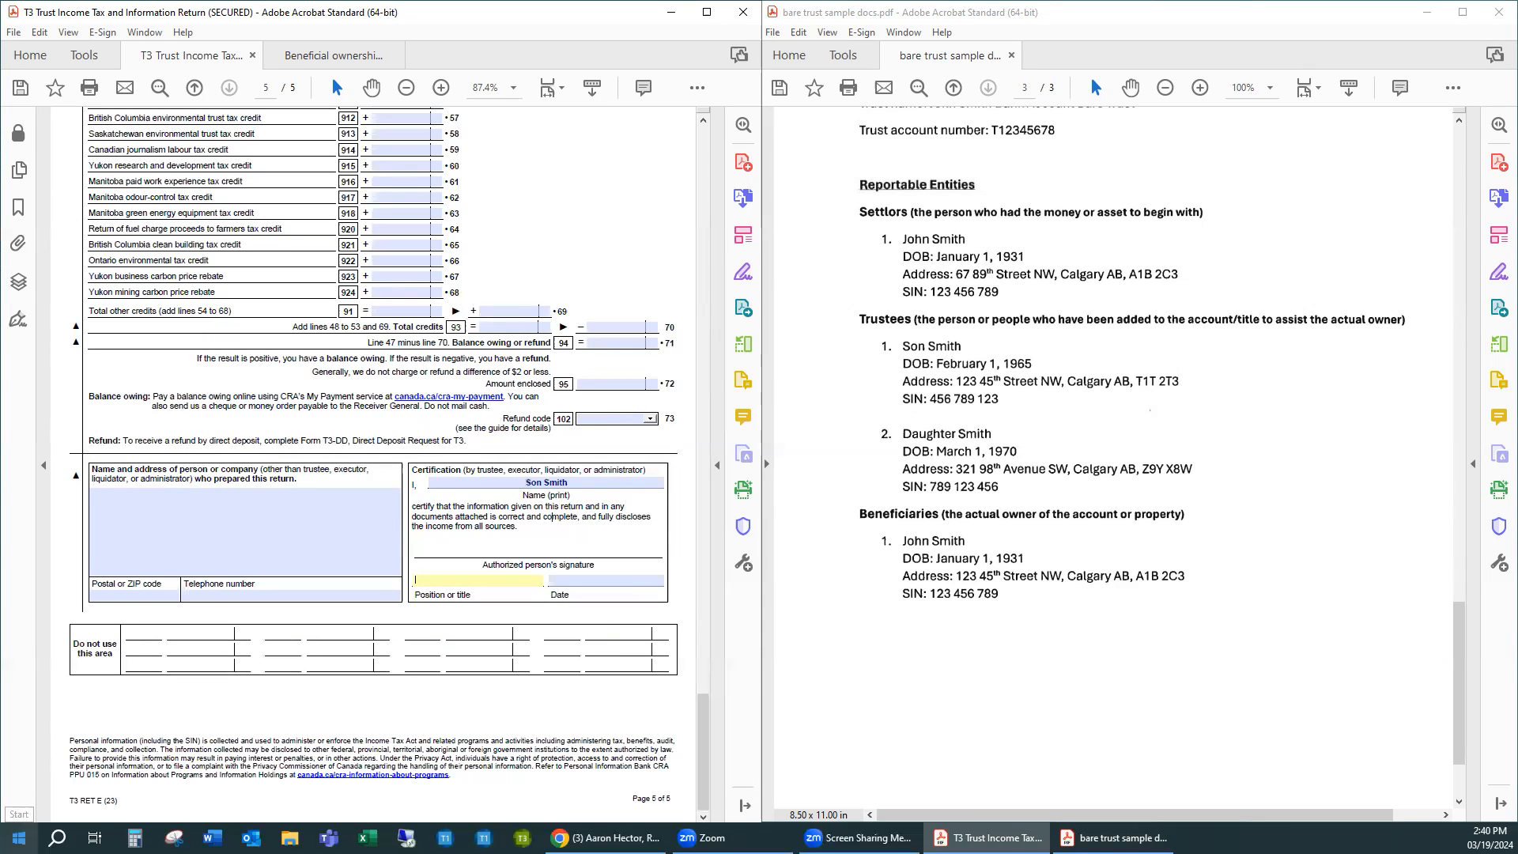
{"action": "type", "text": "Trustee"}
{"action": "left_click", "coordinate": [594, 584]}
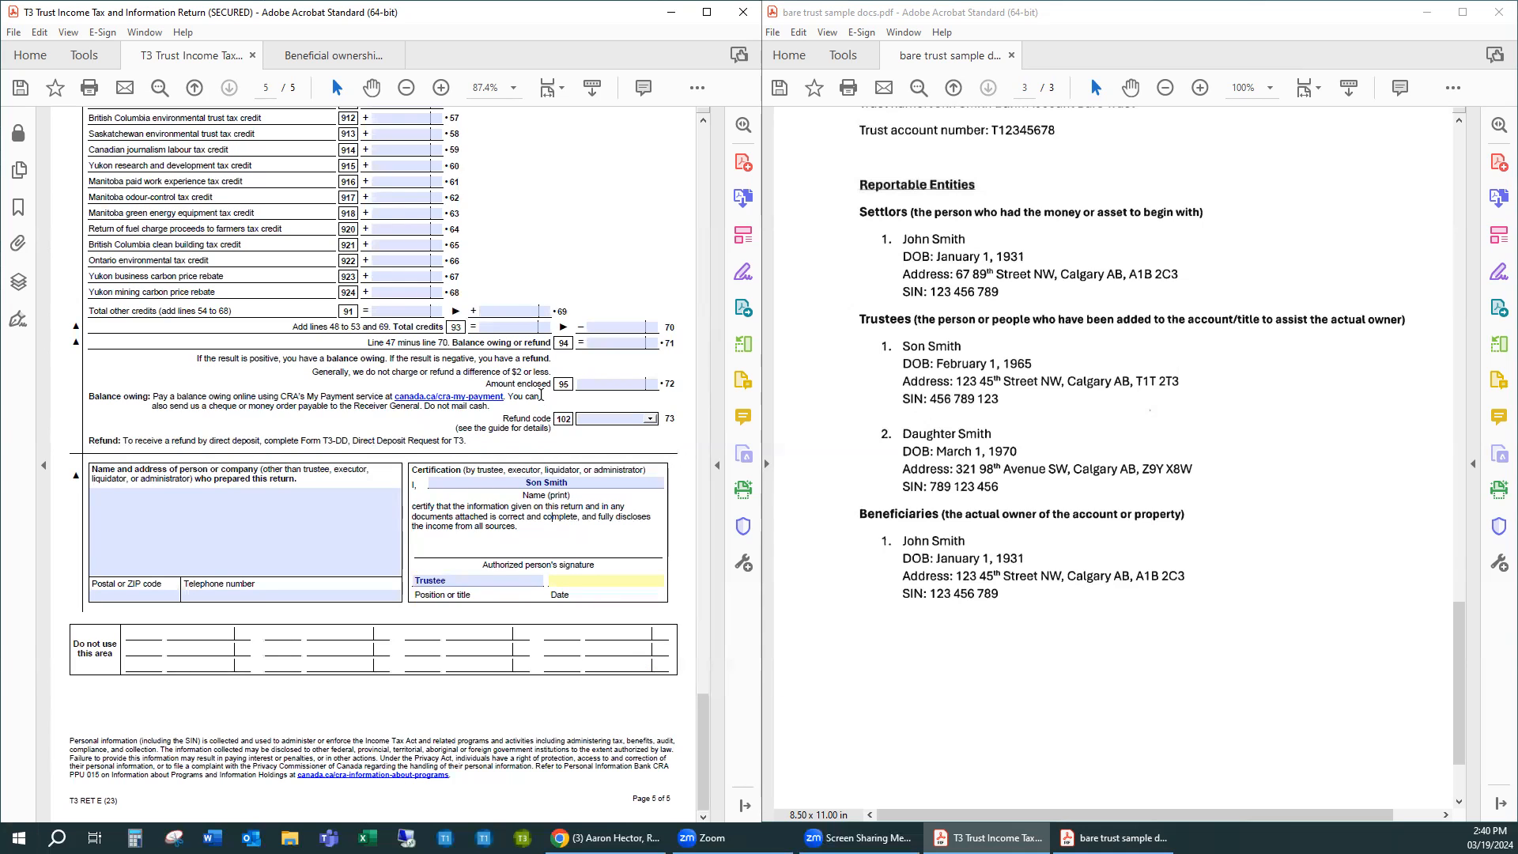
Open the Schedule 15 form and, in Part A, answer Yes to first-time reporting and No to changed beneficial ownership information
{"action": "scroll", "coordinate": [526, 314], "scroll_direction": "up", "scroll_amount": 1}
{"action": "scroll", "coordinate": [517, 306], "scroll_direction": "up", "scroll_amount": 20}
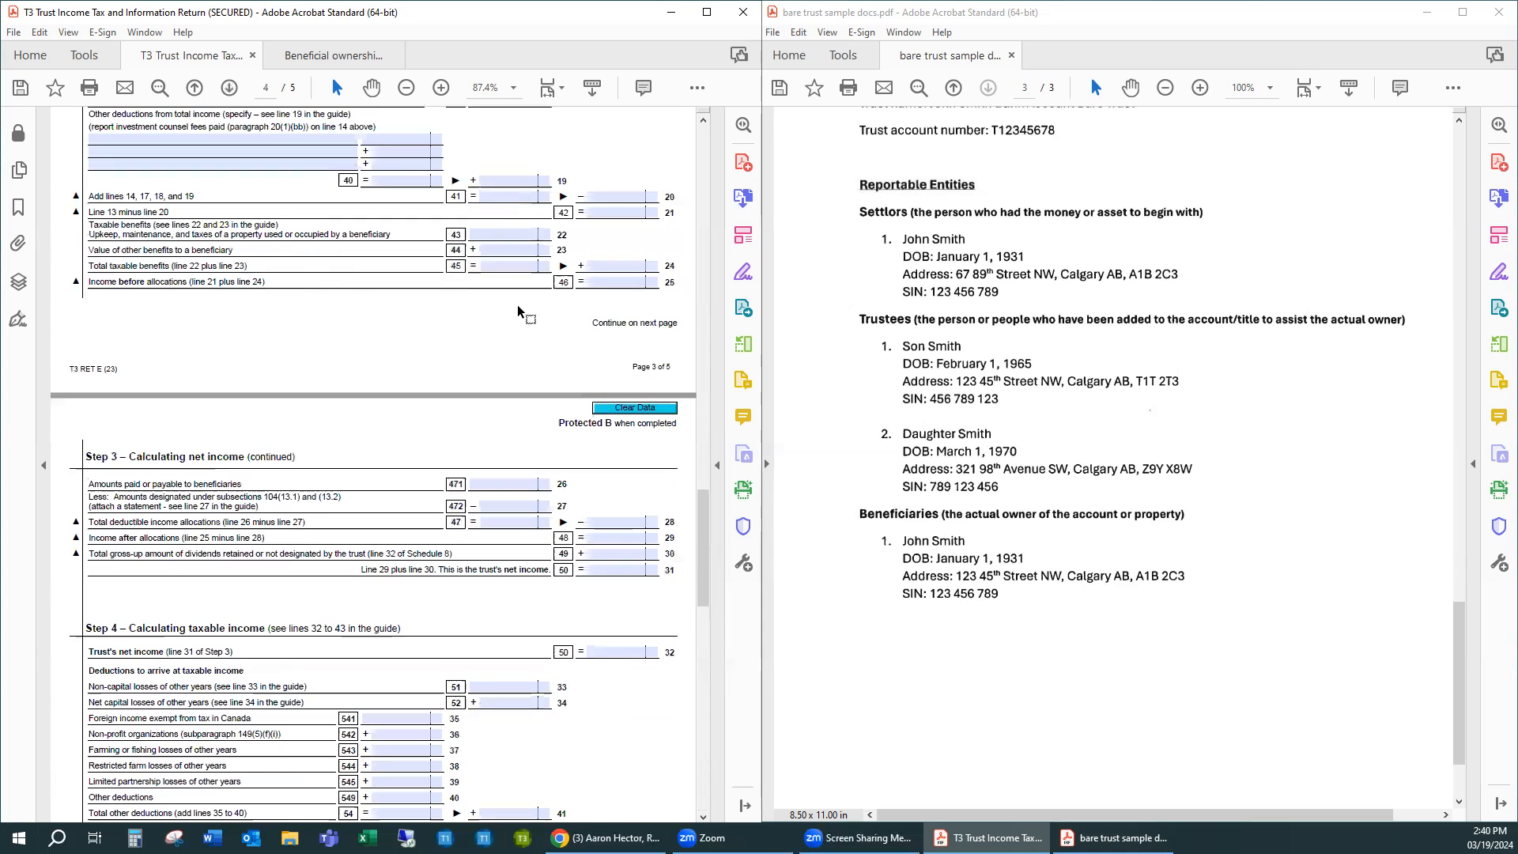
{"action": "scroll", "coordinate": [474, 309], "scroll_direction": "up", "scroll_amount": 9}
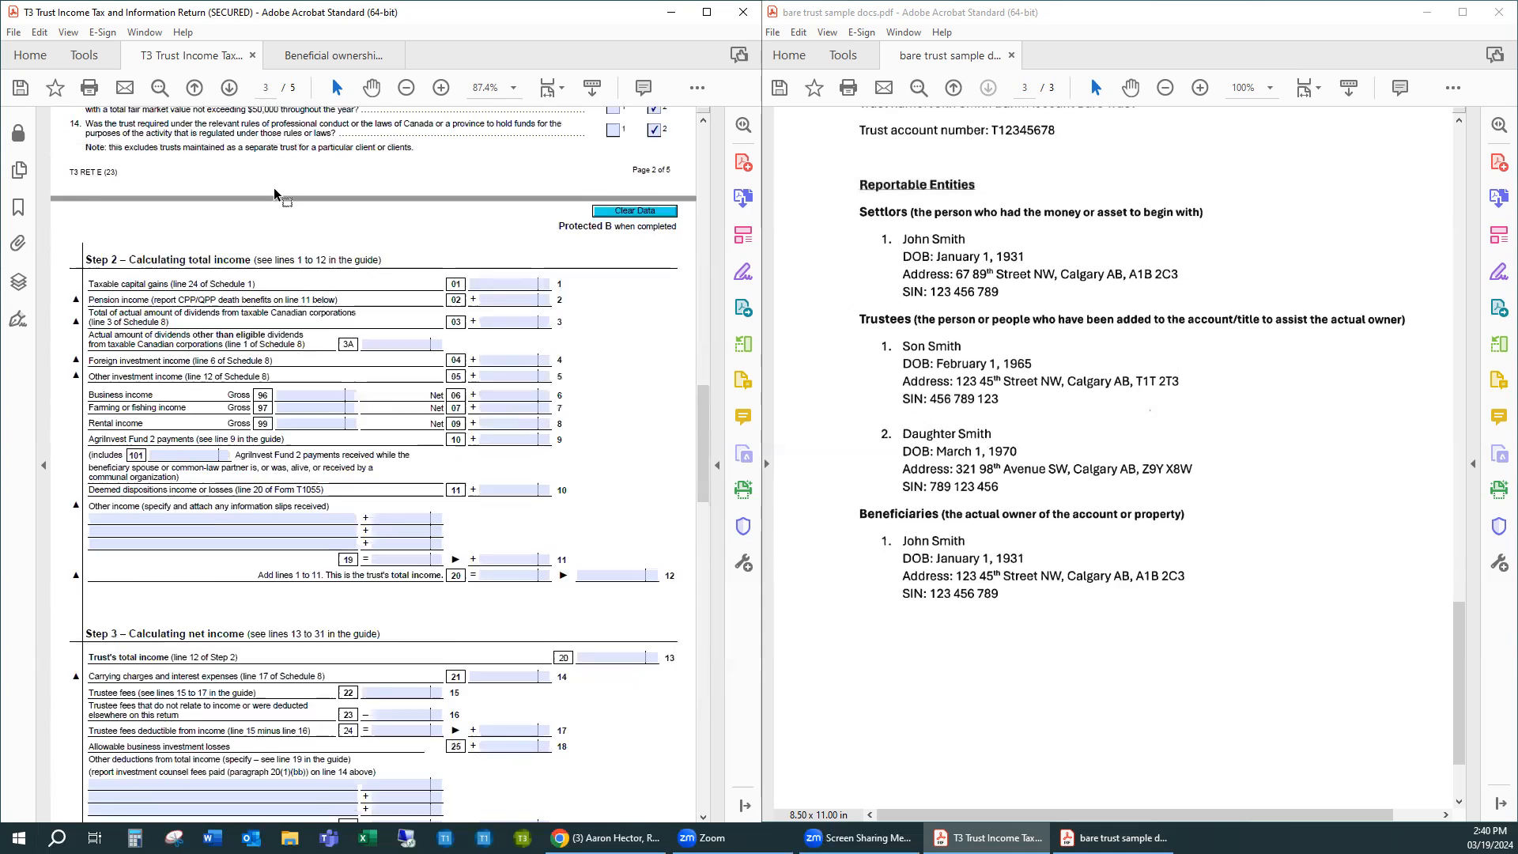
{"action": "left_click_drag", "start_coordinate": [702, 415], "coordinate": [708, 164]}
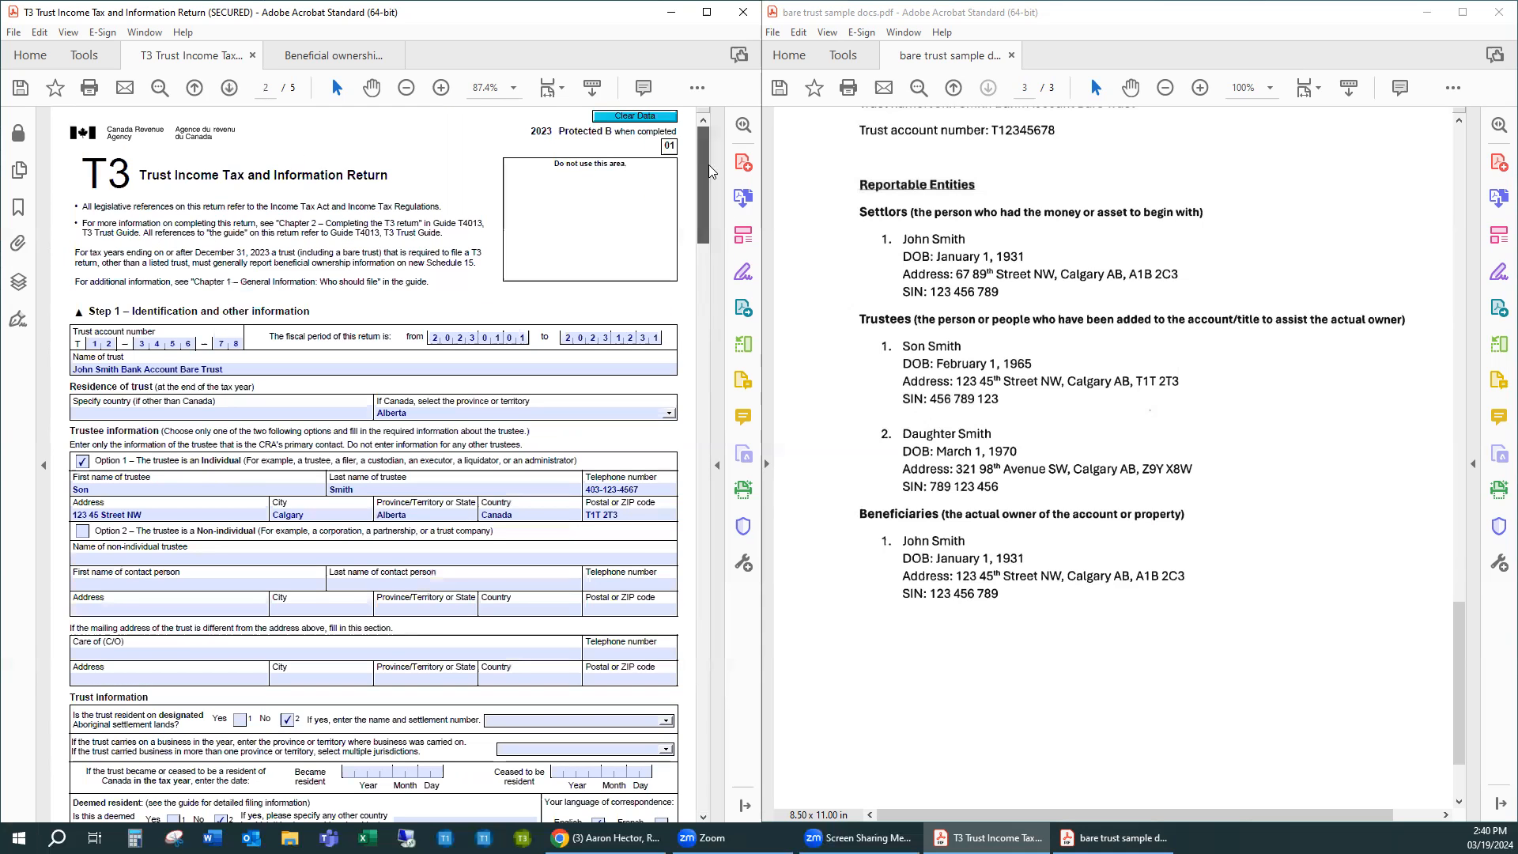
{"action": "left_click", "coordinate": [342, 52]}
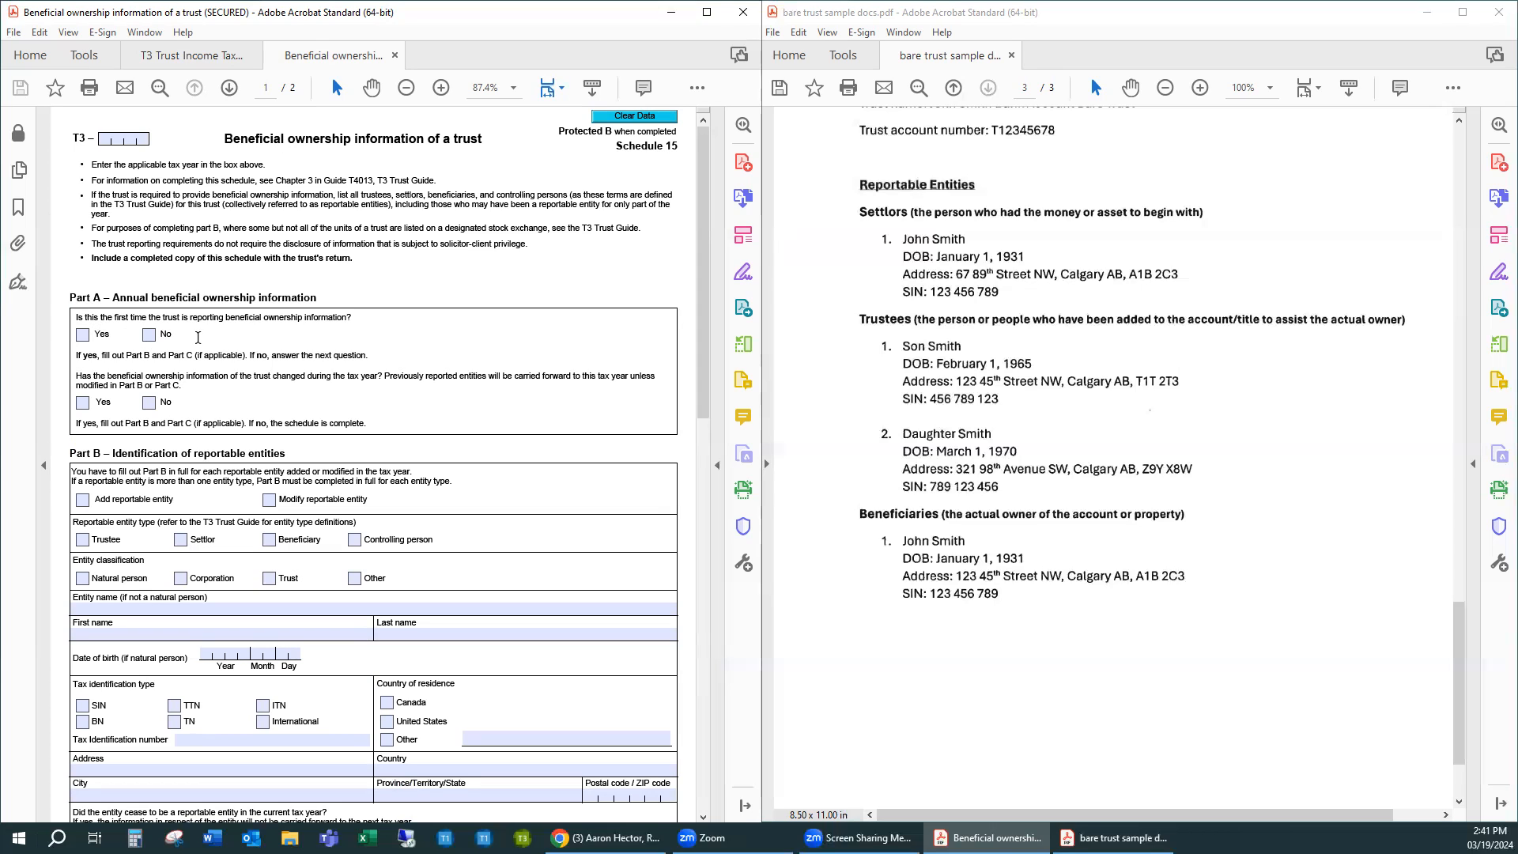
{"action": "left_click", "coordinate": [82, 334]}
{"action": "left_click", "coordinate": [149, 403]}
{"action": "scroll", "coordinate": [392, 406], "scroll_direction": "down", "scroll_amount": 3}
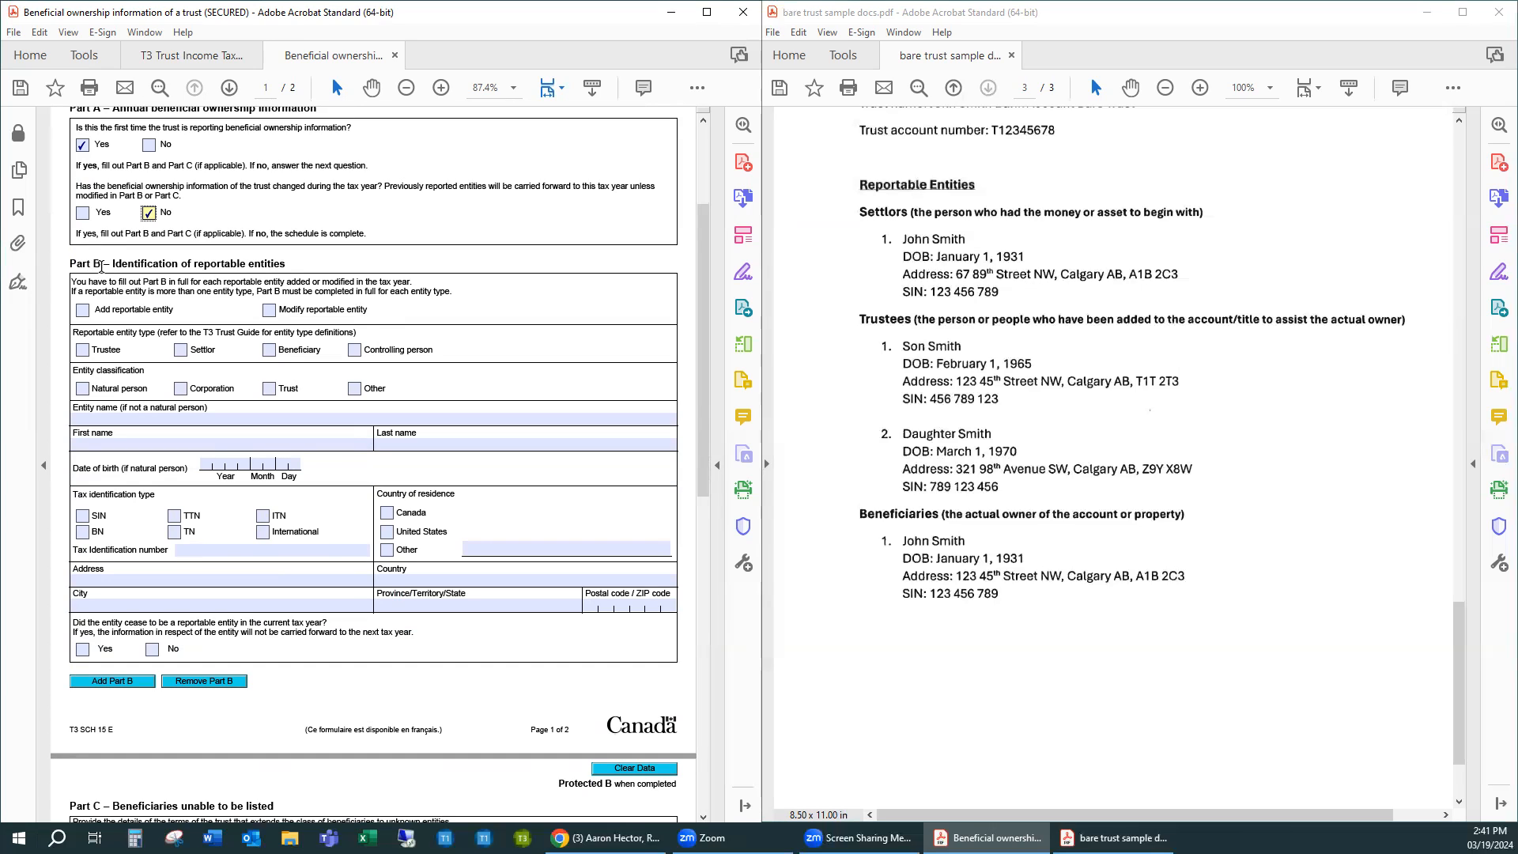
In the first Part B entry, mark Add reportable entity, Settlor as the entity type and Natural person as the classification
{"action": "left_click", "coordinate": [82, 311]}
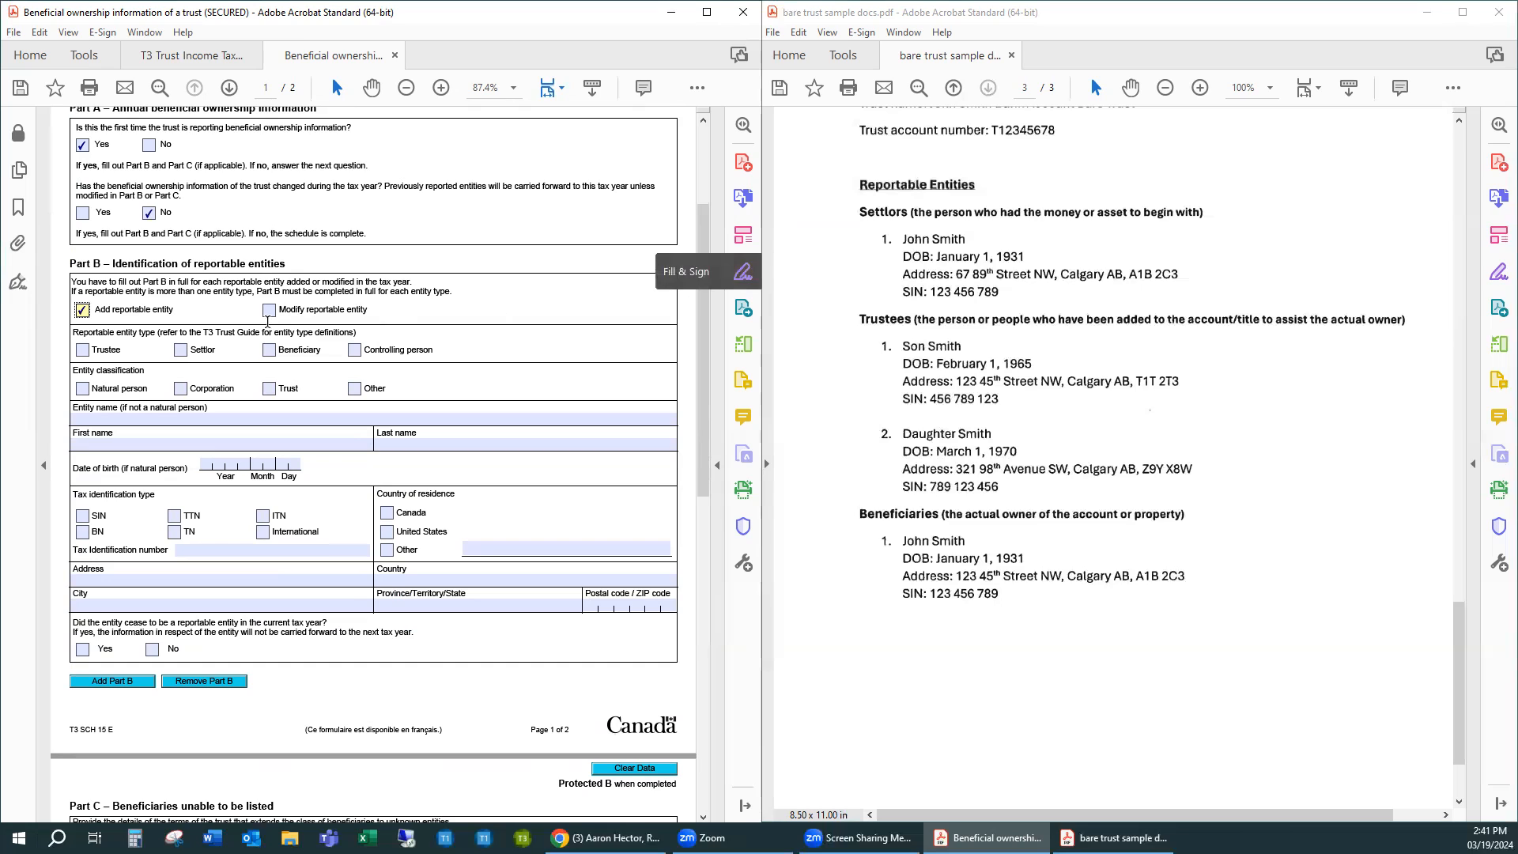
{"action": "left_click", "coordinate": [182, 353]}
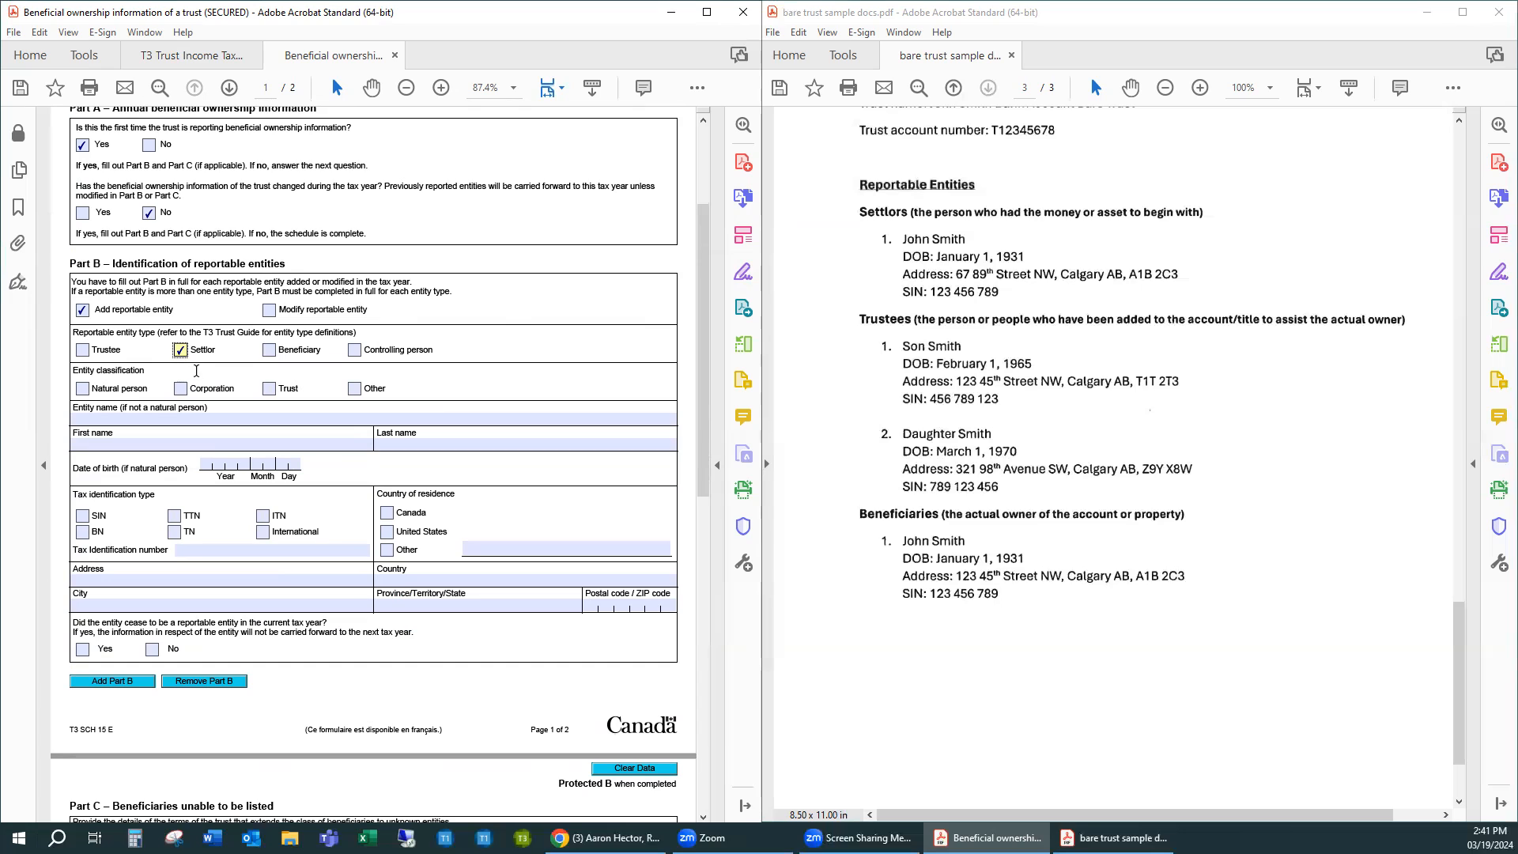
{"action": "left_click", "coordinate": [83, 389]}
{"action": "left_click", "coordinate": [133, 416]}
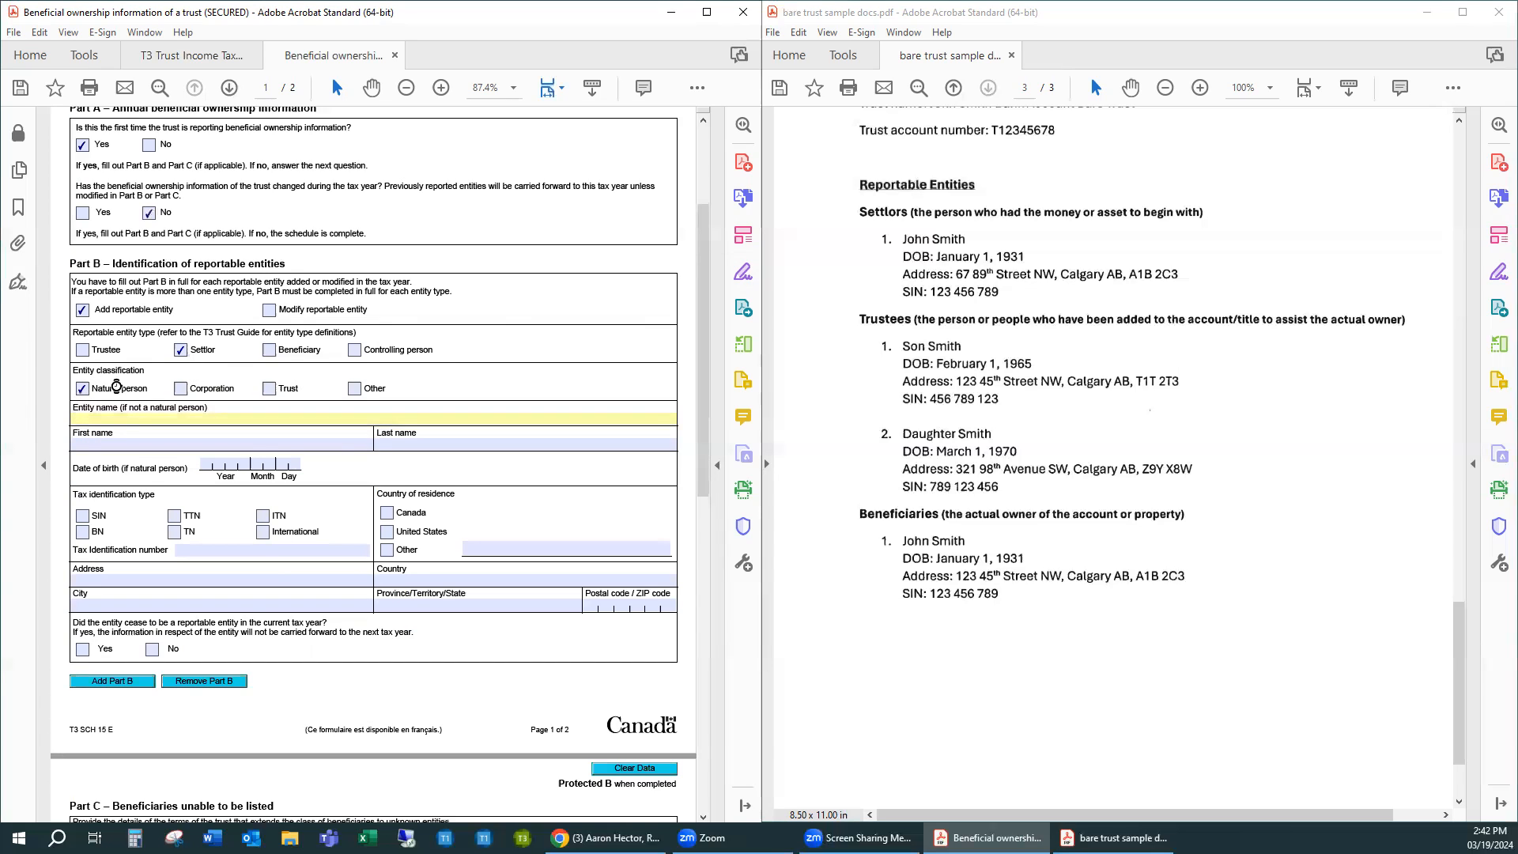
{"action": "type", "text": "John"}
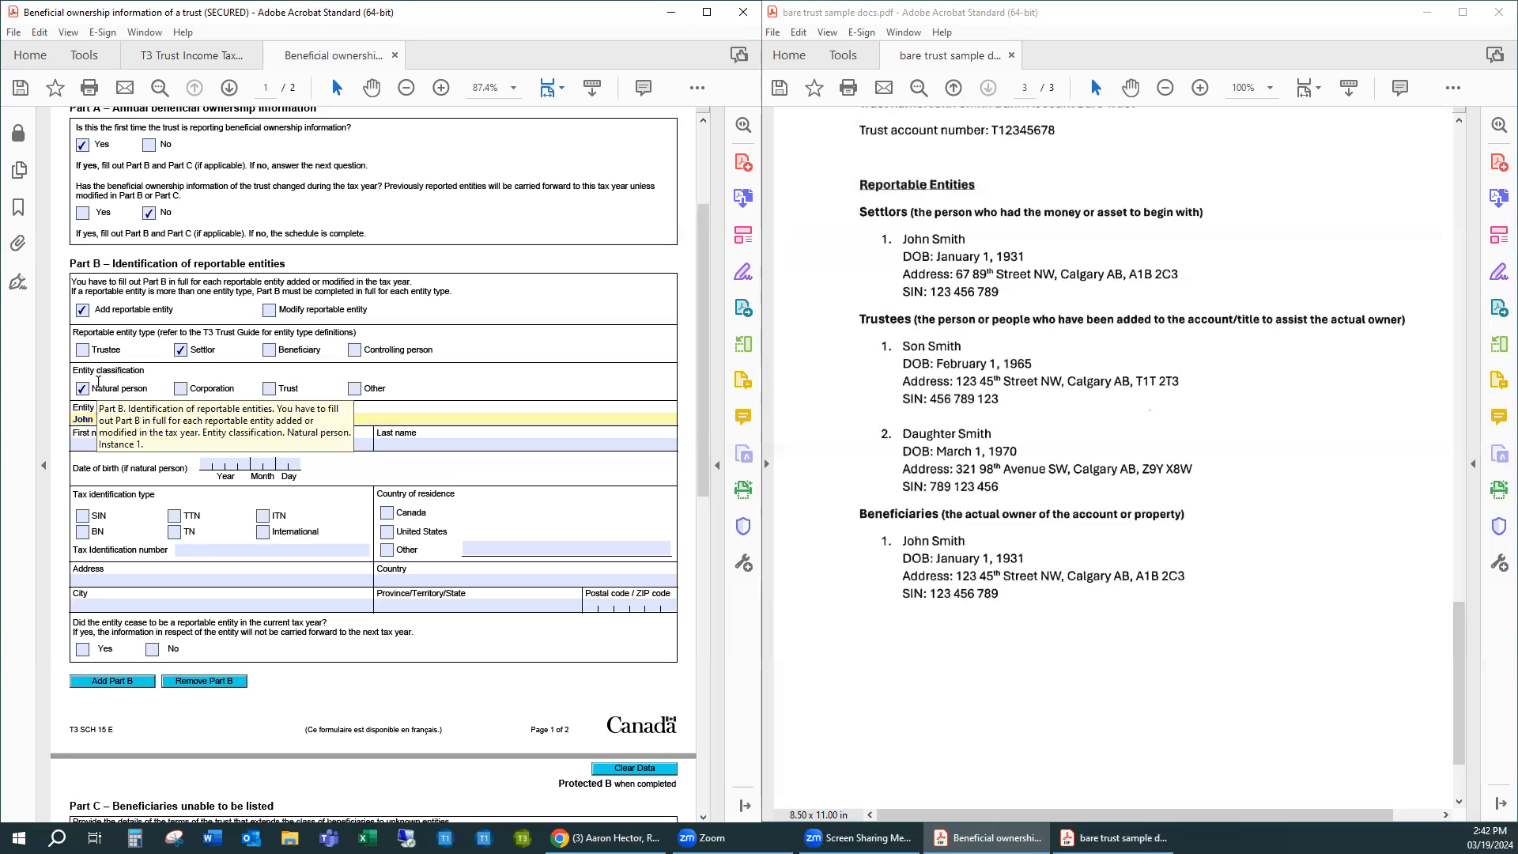
{"action": "type", "text": " Smith"}
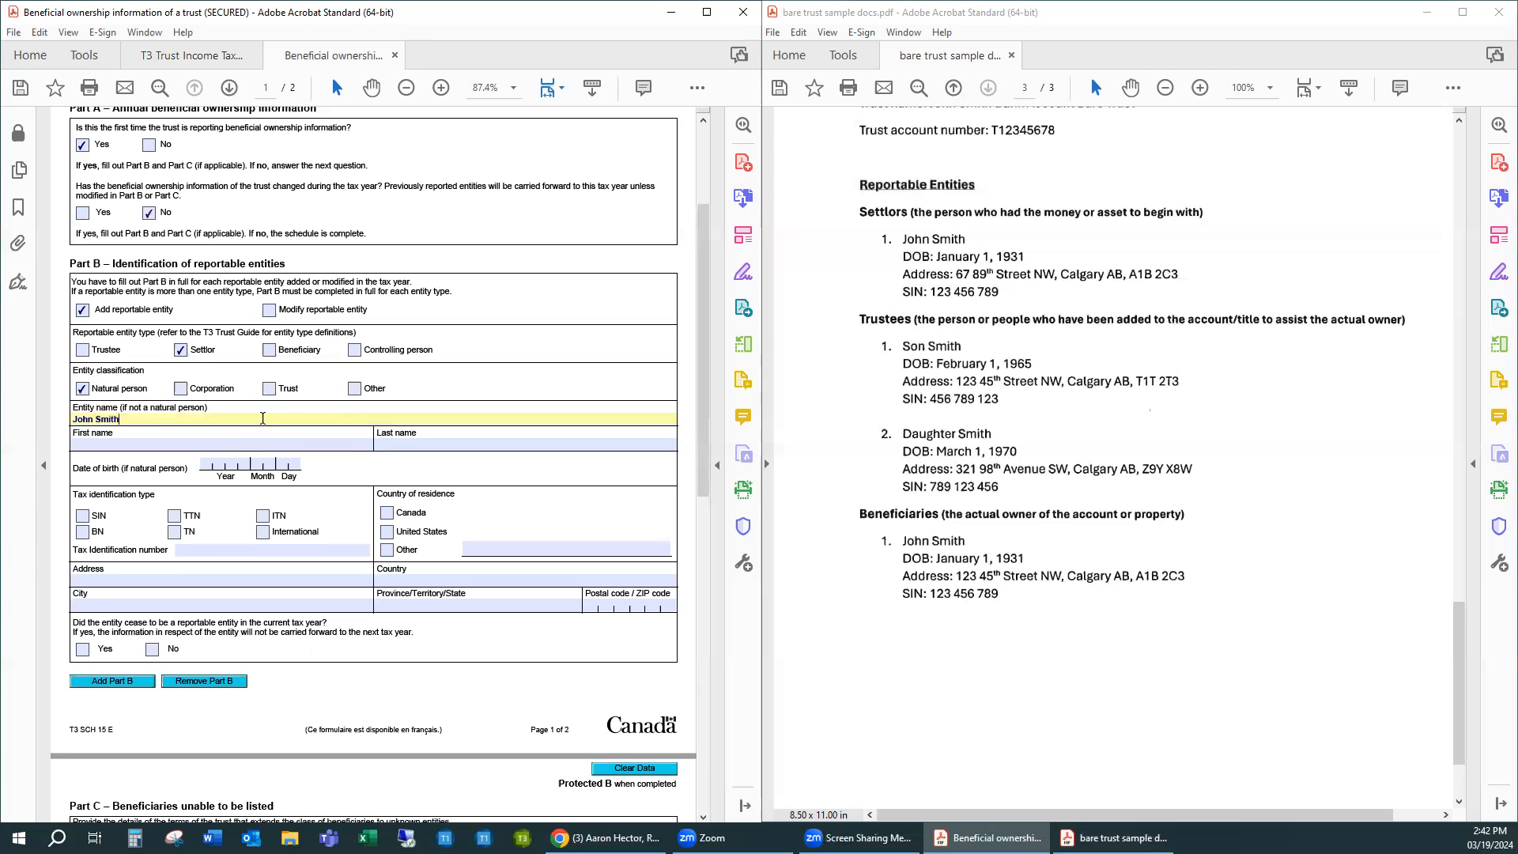
{"action": "key", "text": "ctrl+a"}
{"action": "key", "text": "BackSpace"}
Enter the settlor's first name, last name and date of birth from the sample document
{"action": "left_click", "coordinate": [138, 444]}
{"action": "type", "text": "John"}
{"action": "key", "text": "Tab"}
{"action": "type", "text": "Smith"}
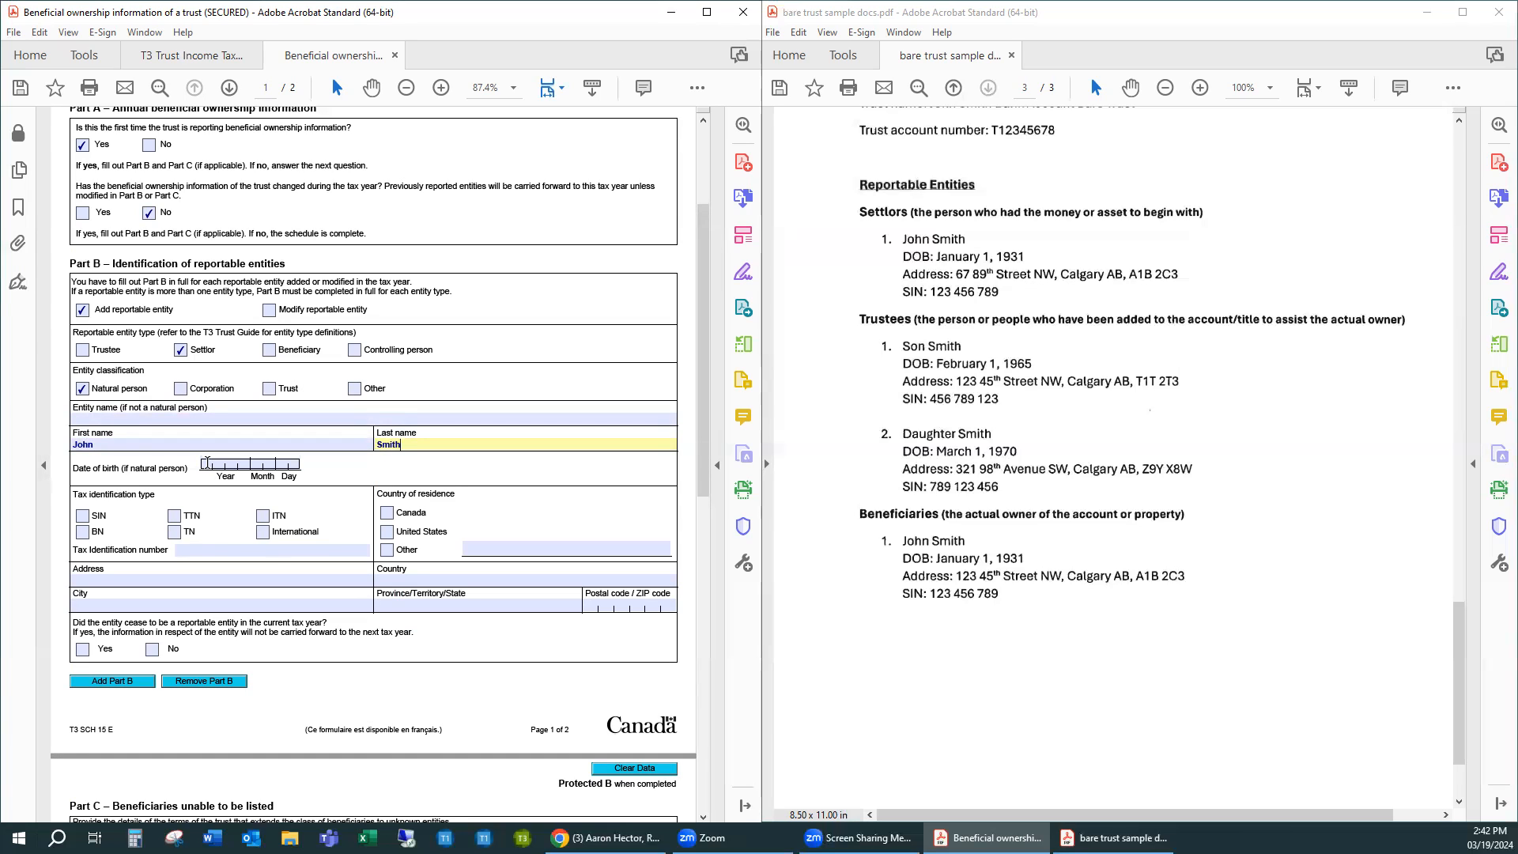
{"action": "key", "text": "Tab"}
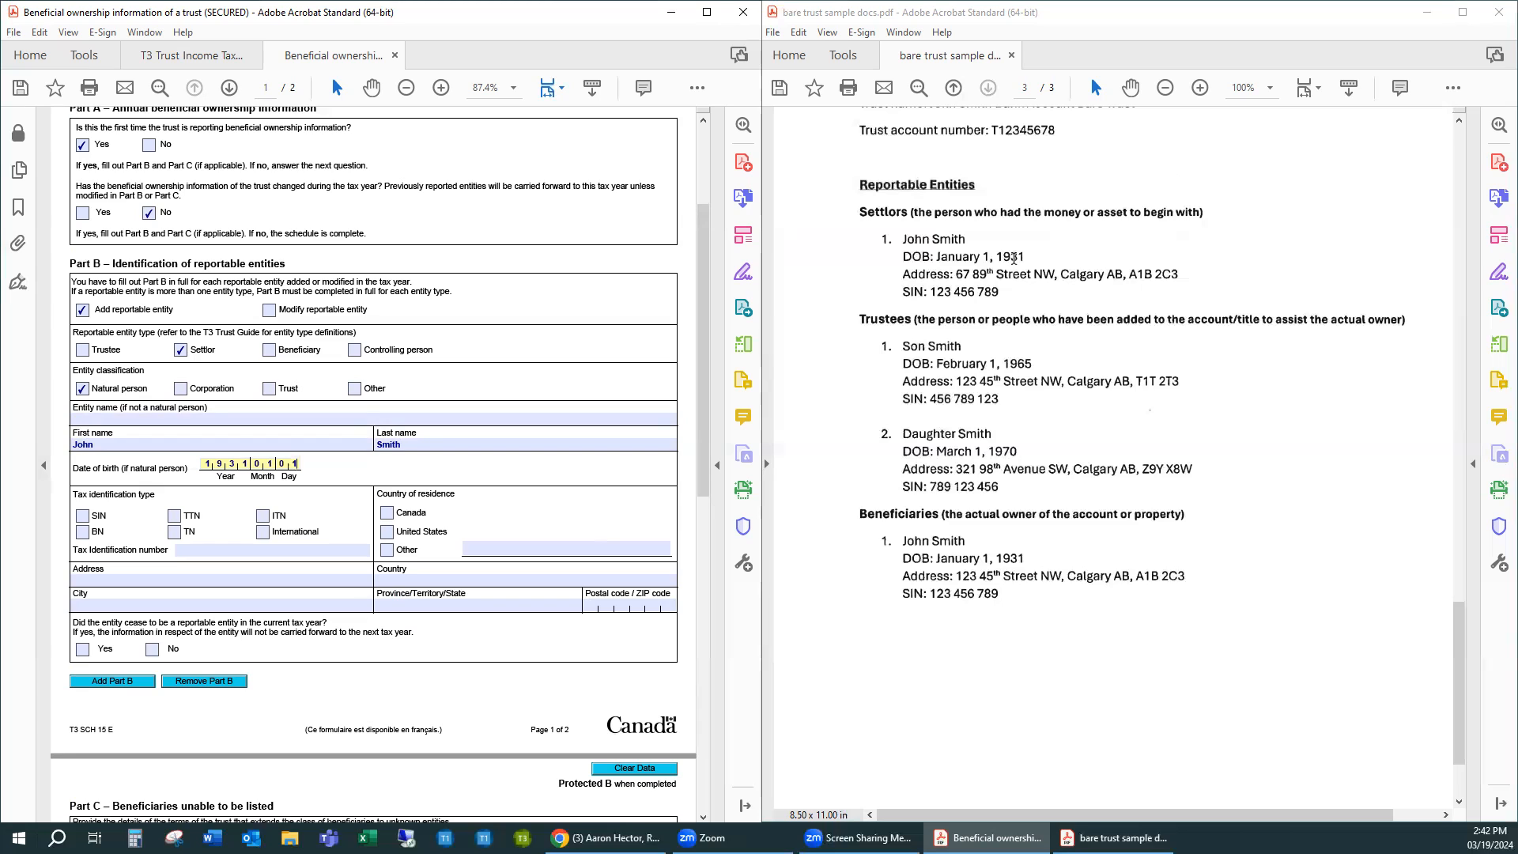
{"action": "left_click_drag", "start_coordinate": [1028, 282], "coordinate": [904, 231]}
{"action": "left_click", "coordinate": [902, 257]}
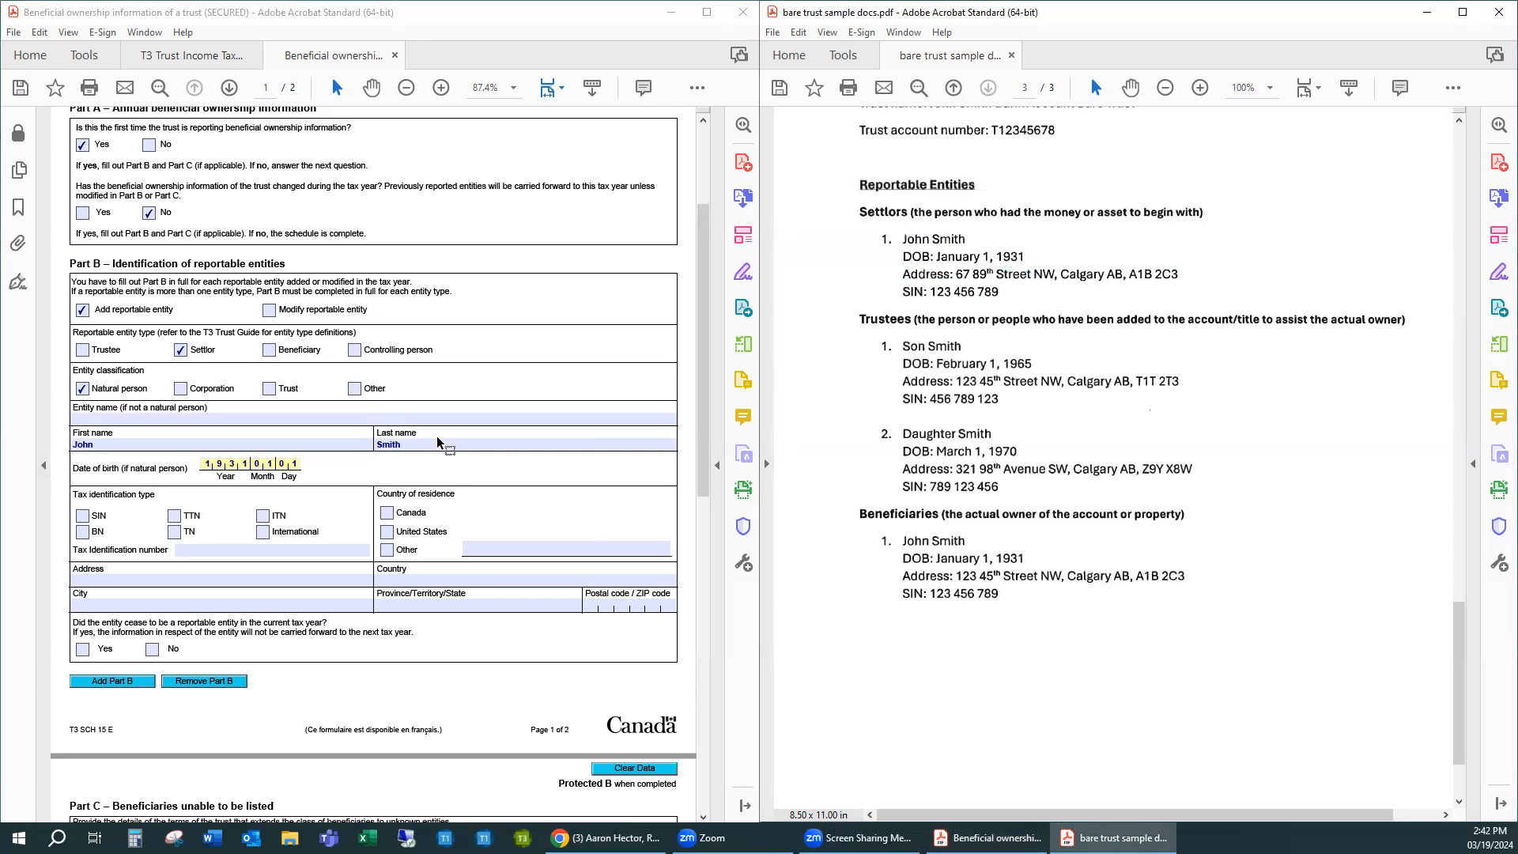
Enter the settlor's tax identification number and mark Canada as the country of residence
{"action": "left_click", "coordinate": [83, 519]}
{"action": "left_click", "coordinate": [225, 553]}
{"action": "type", "text": "123 456 789"}
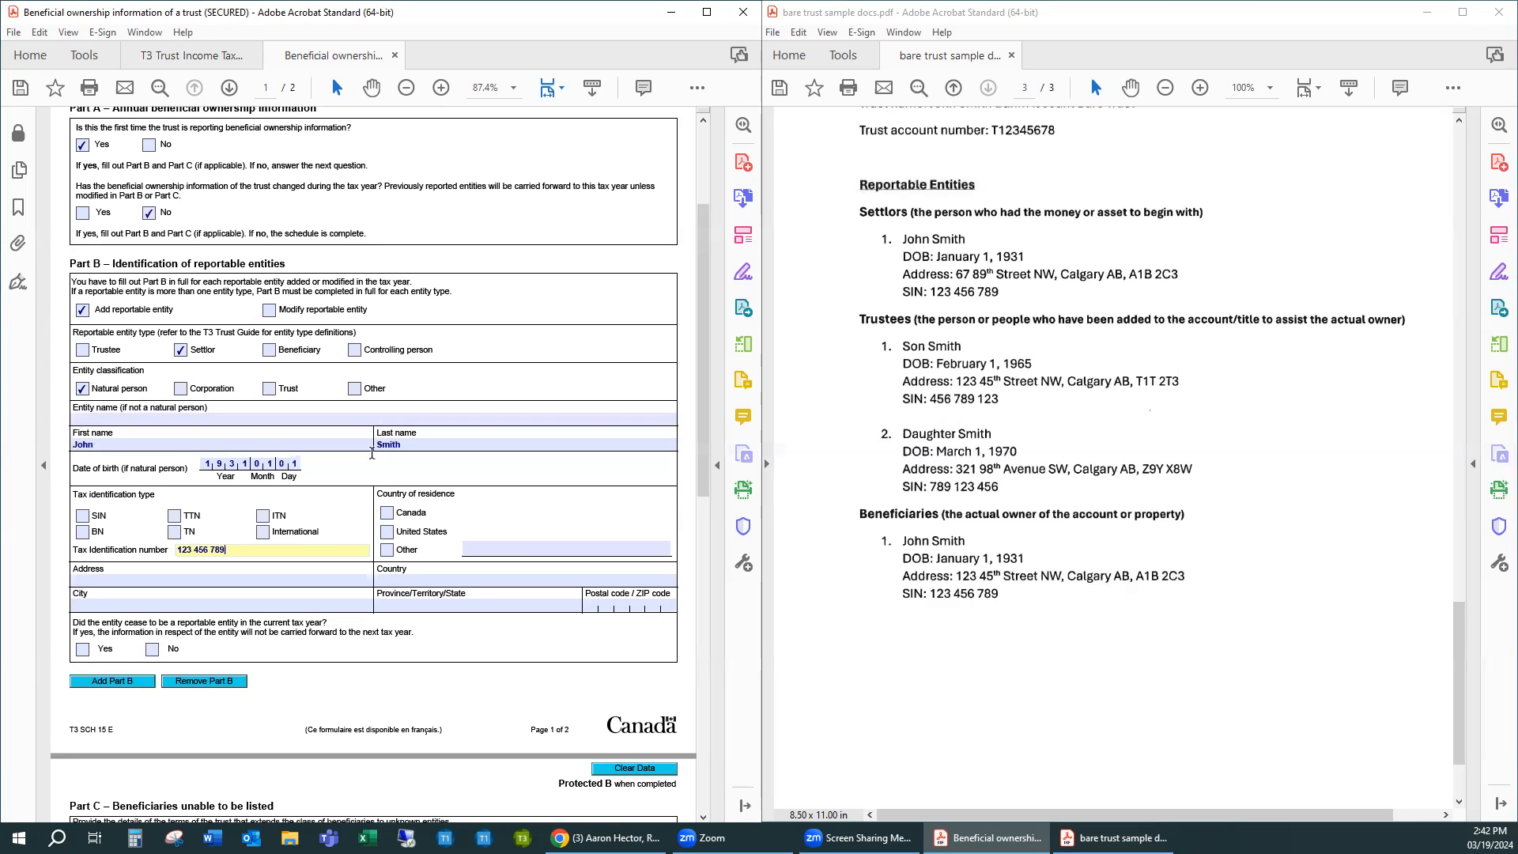
{"action": "left_click", "coordinate": [387, 513]}
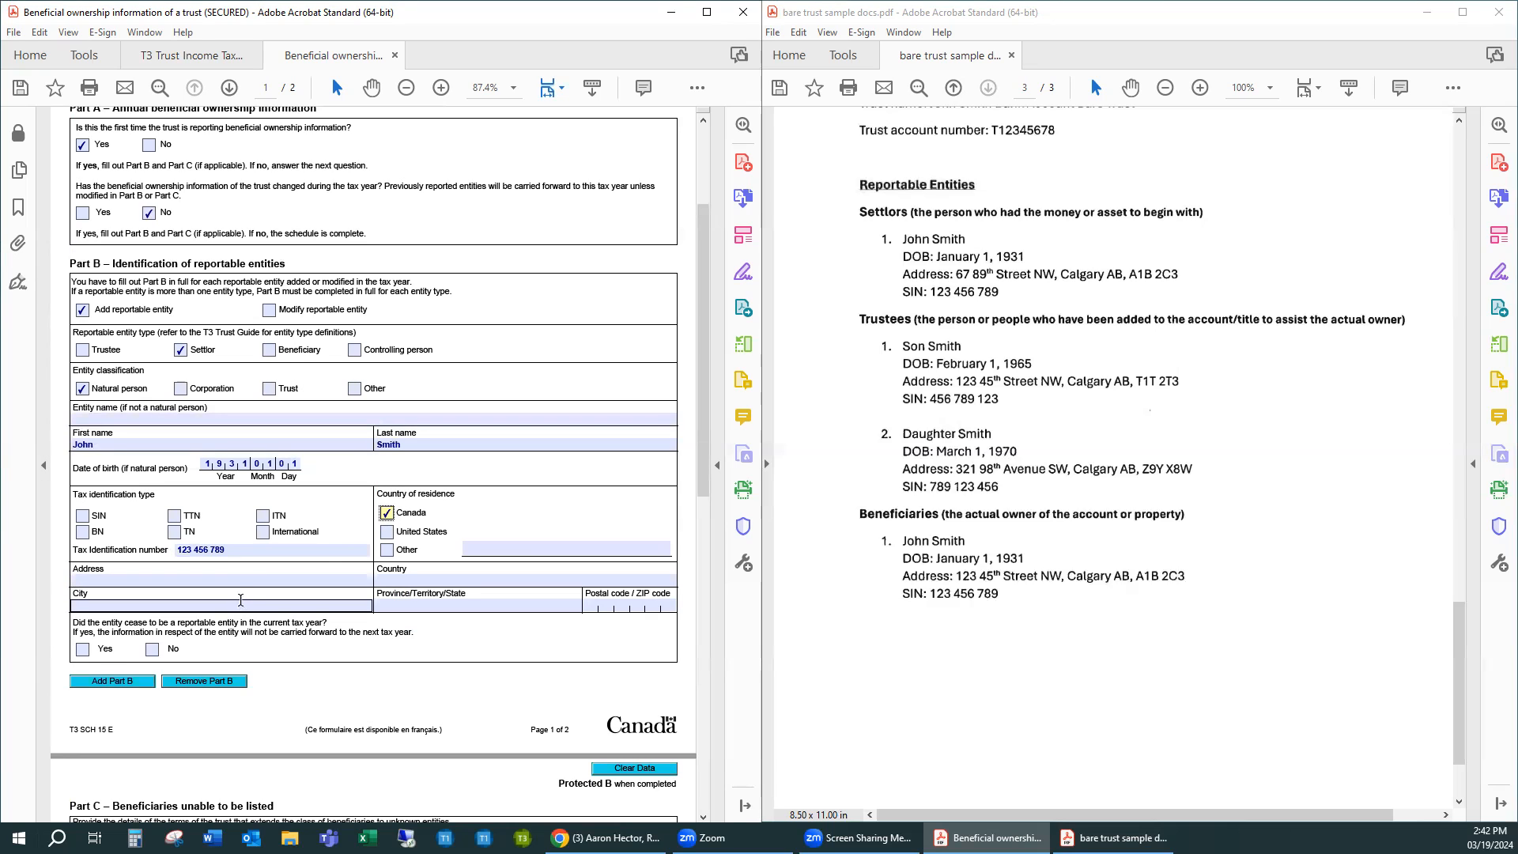
Enter the settlor's full address with country Canada, and answer No to ceasing to be a reportable entity
{"action": "left_click", "coordinate": [258, 581]}
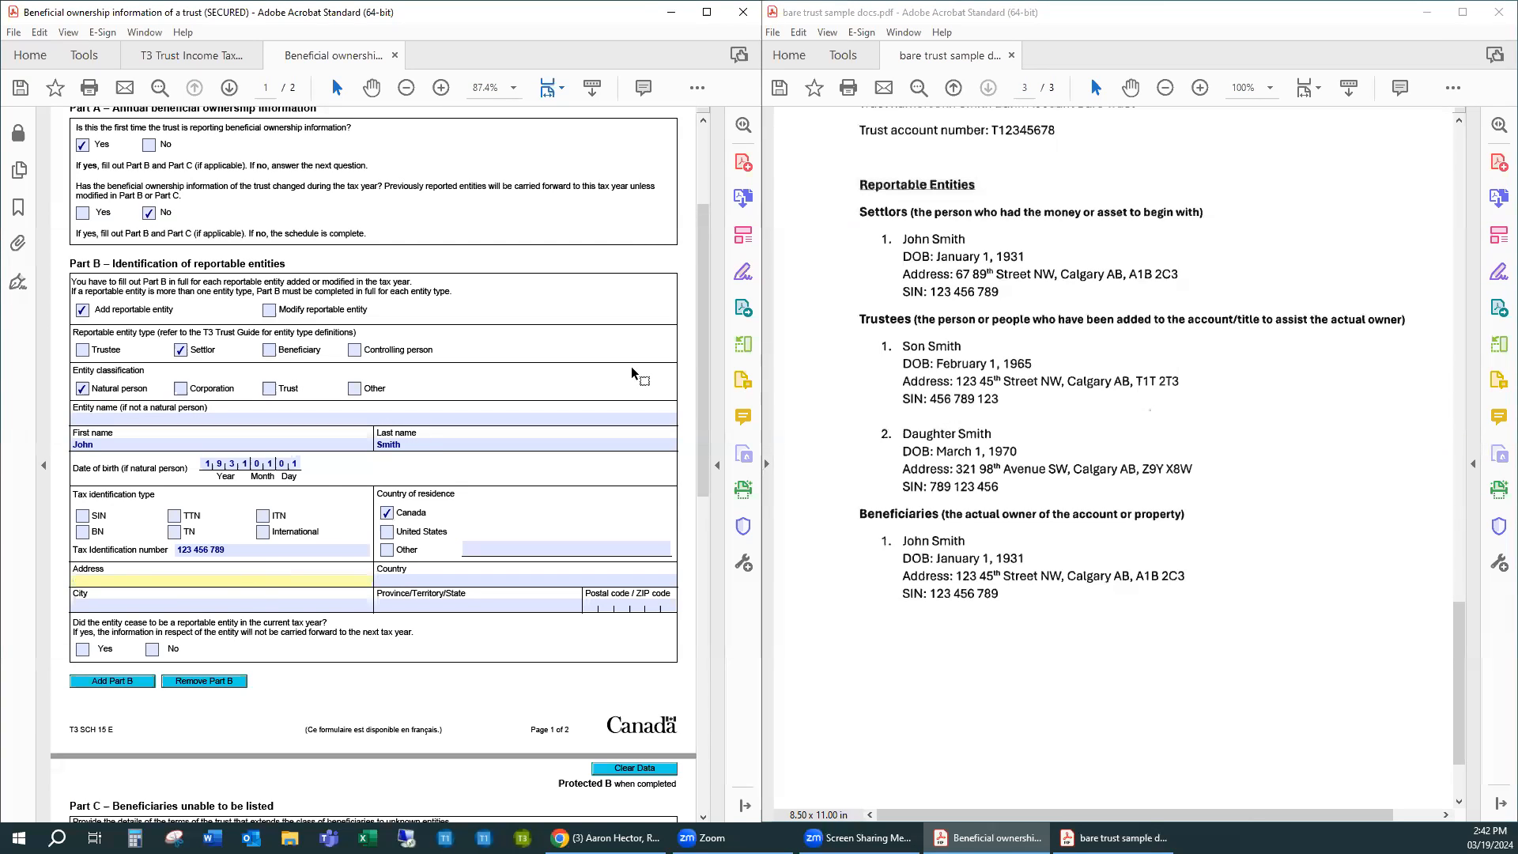
{"action": "type", "text": "67 89th Street NW"}
{"action": "key", "text": "Tab"}
{"action": "type", "text": "Canada"}
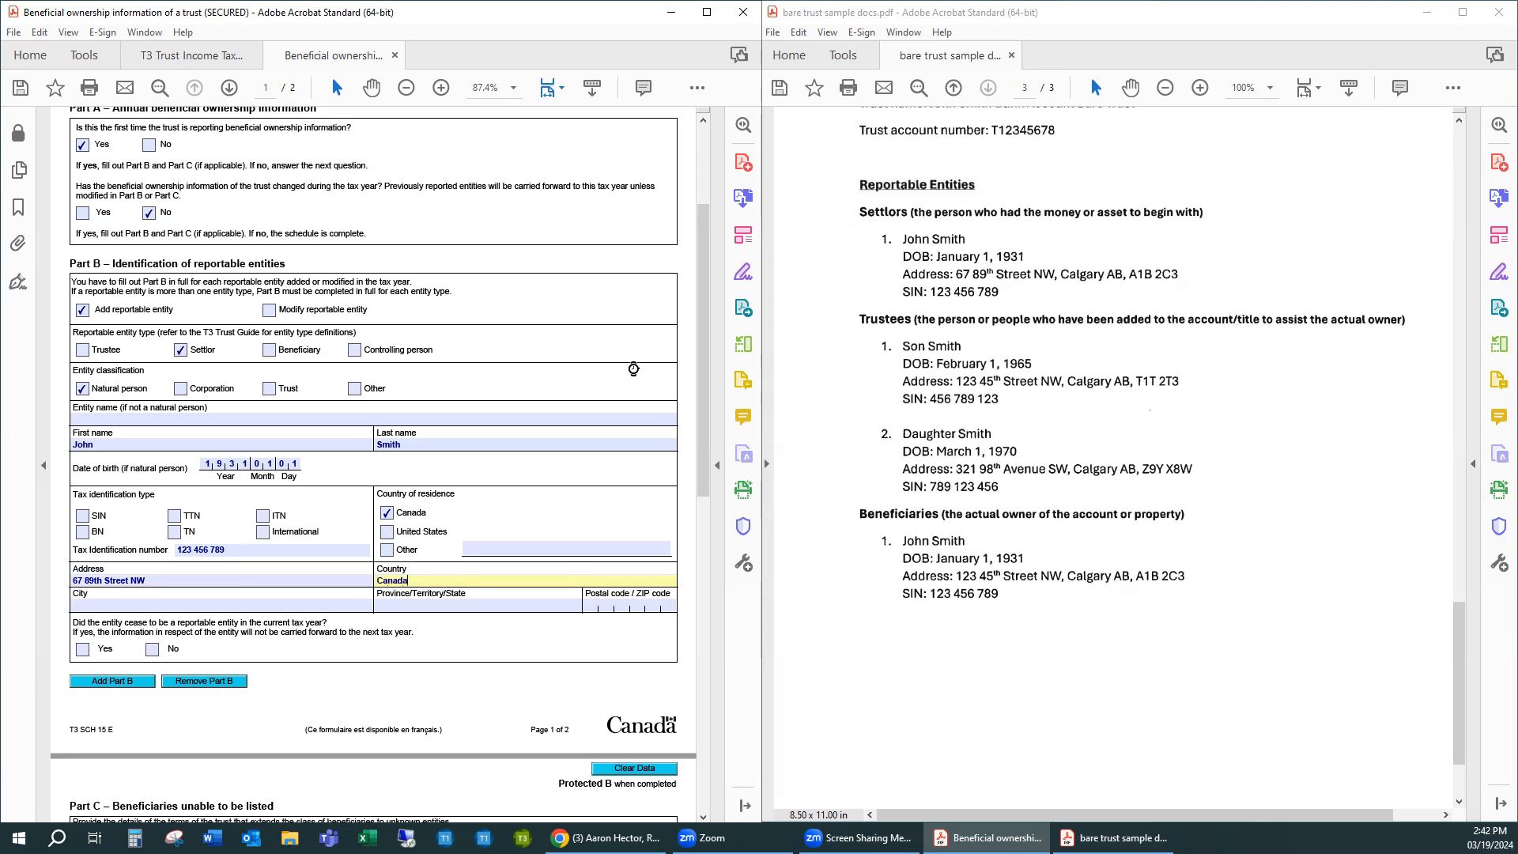
{"action": "key", "text": "Tab"}
{"action": "type", "text": "Calgary"}
{"action": "key", "text": "Tab"}
{"action": "type", "text": "Alberta"}
{"action": "key", "text": "Tab"}
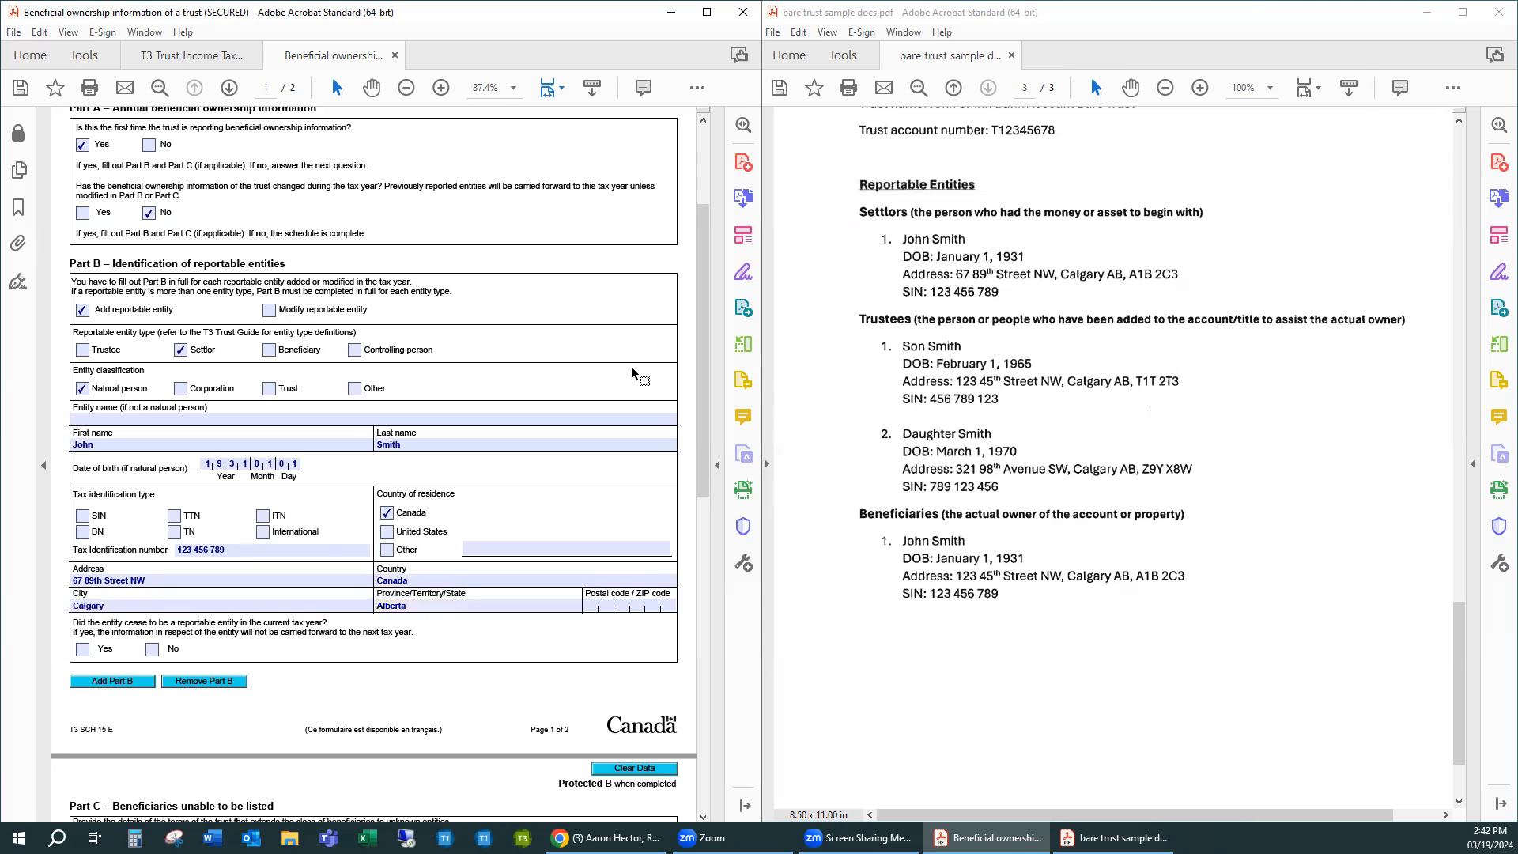
{"action": "type", "text": "A1B2C3"}
{"action": "left_click", "coordinate": [153, 651]}
Add a second Part B section and mark it Add reportable entity with Trustee as the entity type
{"action": "scroll", "coordinate": [397, 633], "scroll_direction": "down", "scroll_amount": 3}
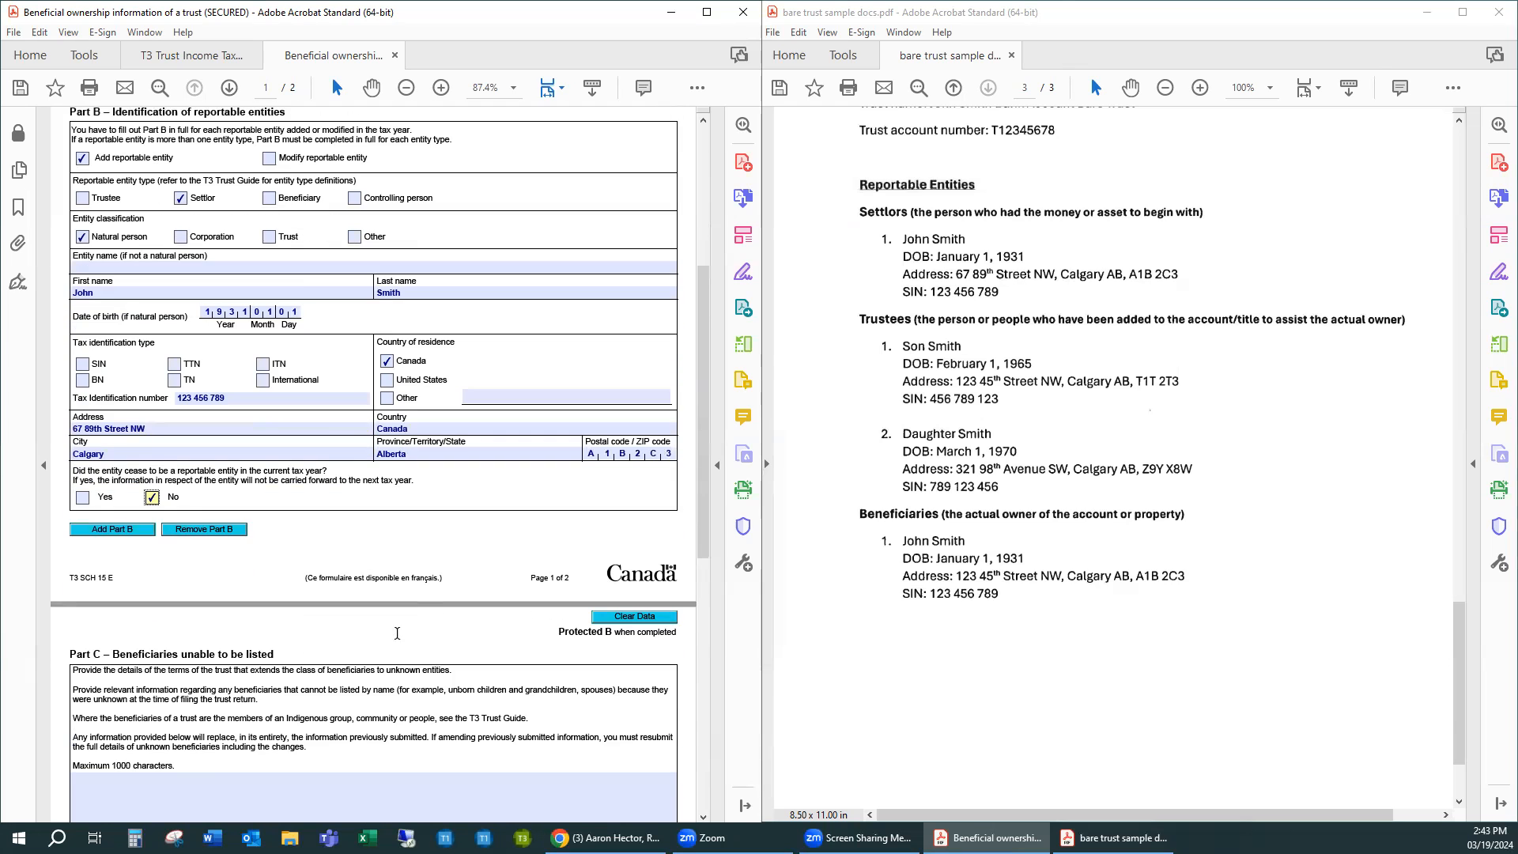
{"action": "scroll", "coordinate": [397, 633], "scroll_direction": "down", "scroll_amount": 3}
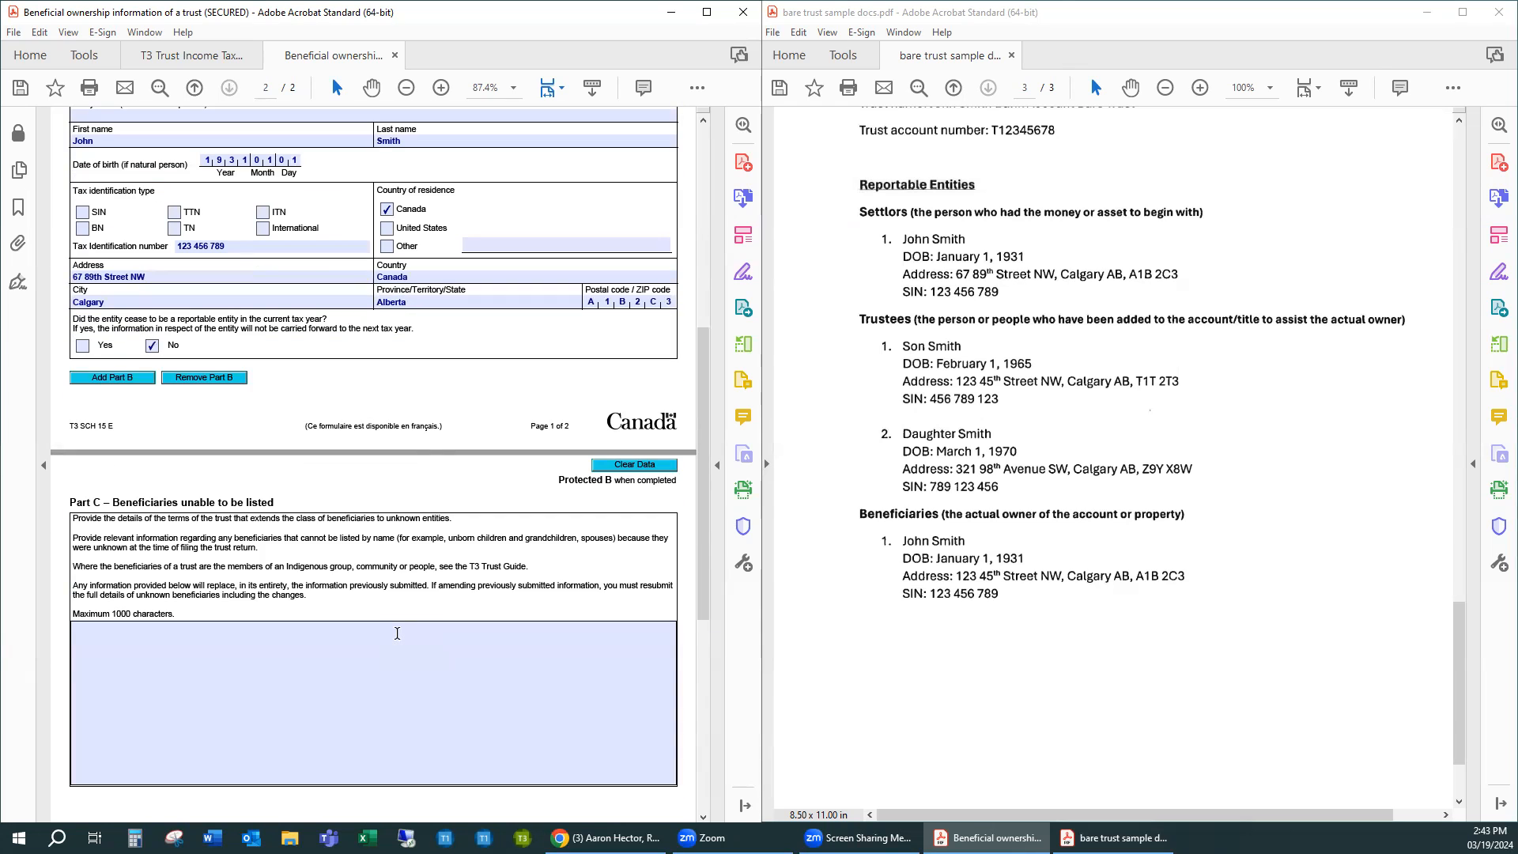
{"action": "scroll", "coordinate": [397, 632], "scroll_direction": "down", "scroll_amount": 4}
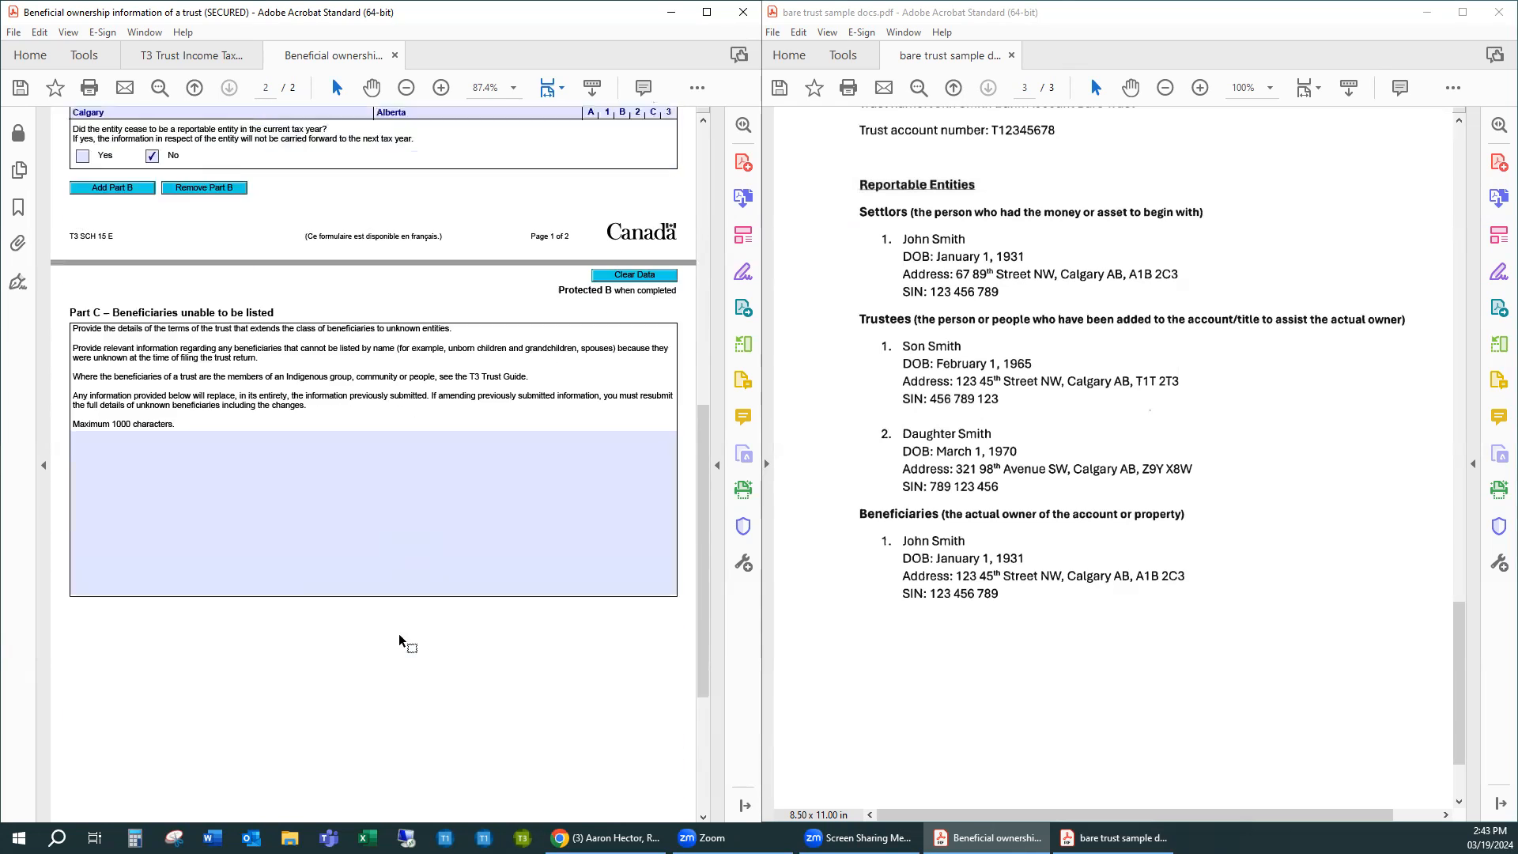
{"action": "scroll", "coordinate": [398, 633], "scroll_direction": "up", "scroll_amount": 8}
{"action": "scroll", "coordinate": [405, 636], "scroll_direction": "up", "scroll_amount": 3}
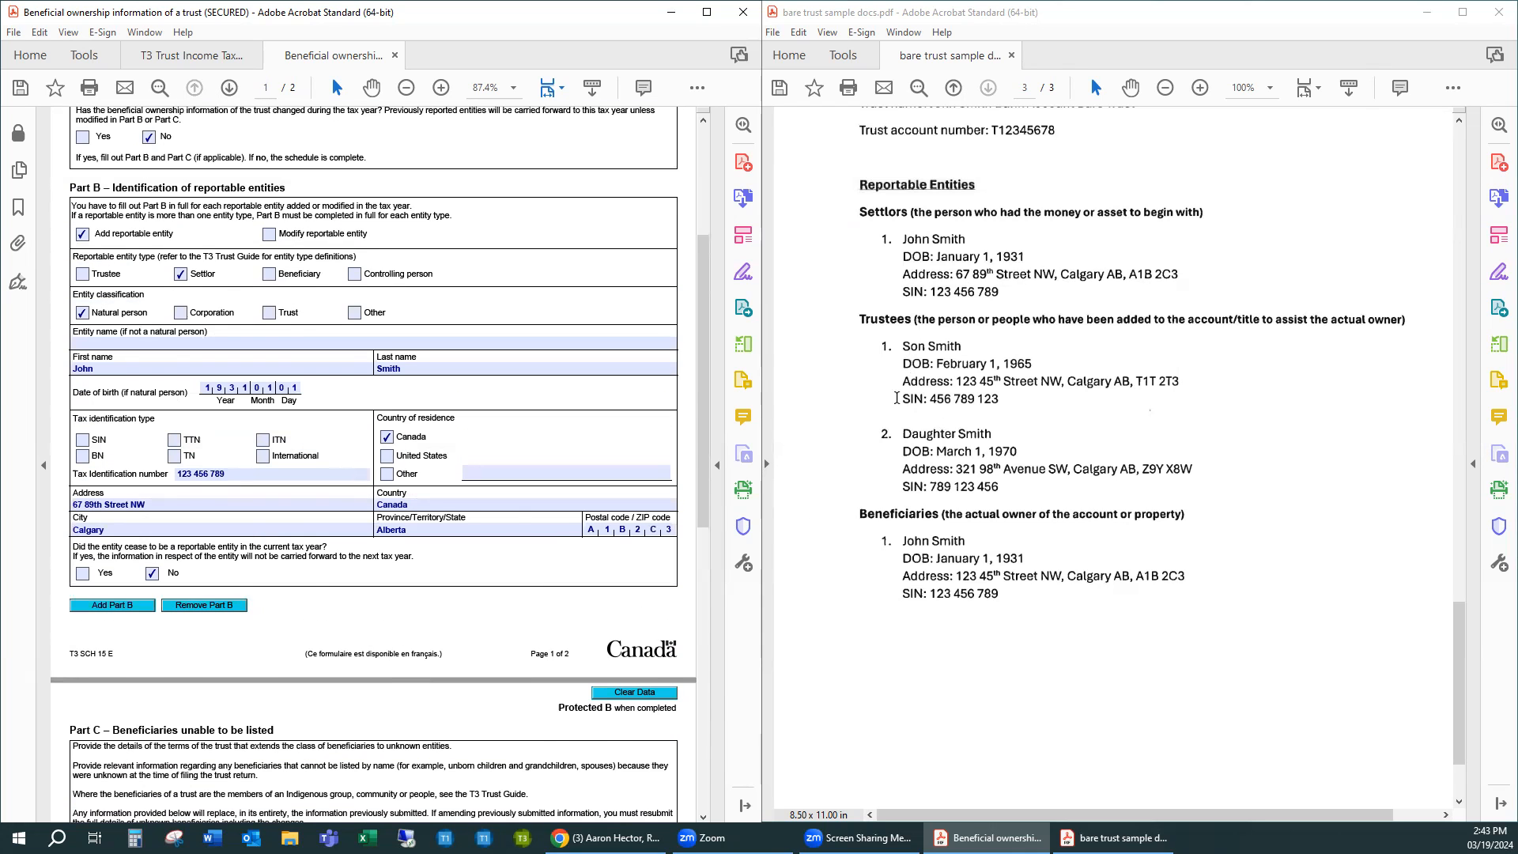
{"action": "scroll", "coordinate": [323, 555], "scroll_direction": "down", "scroll_amount": 2}
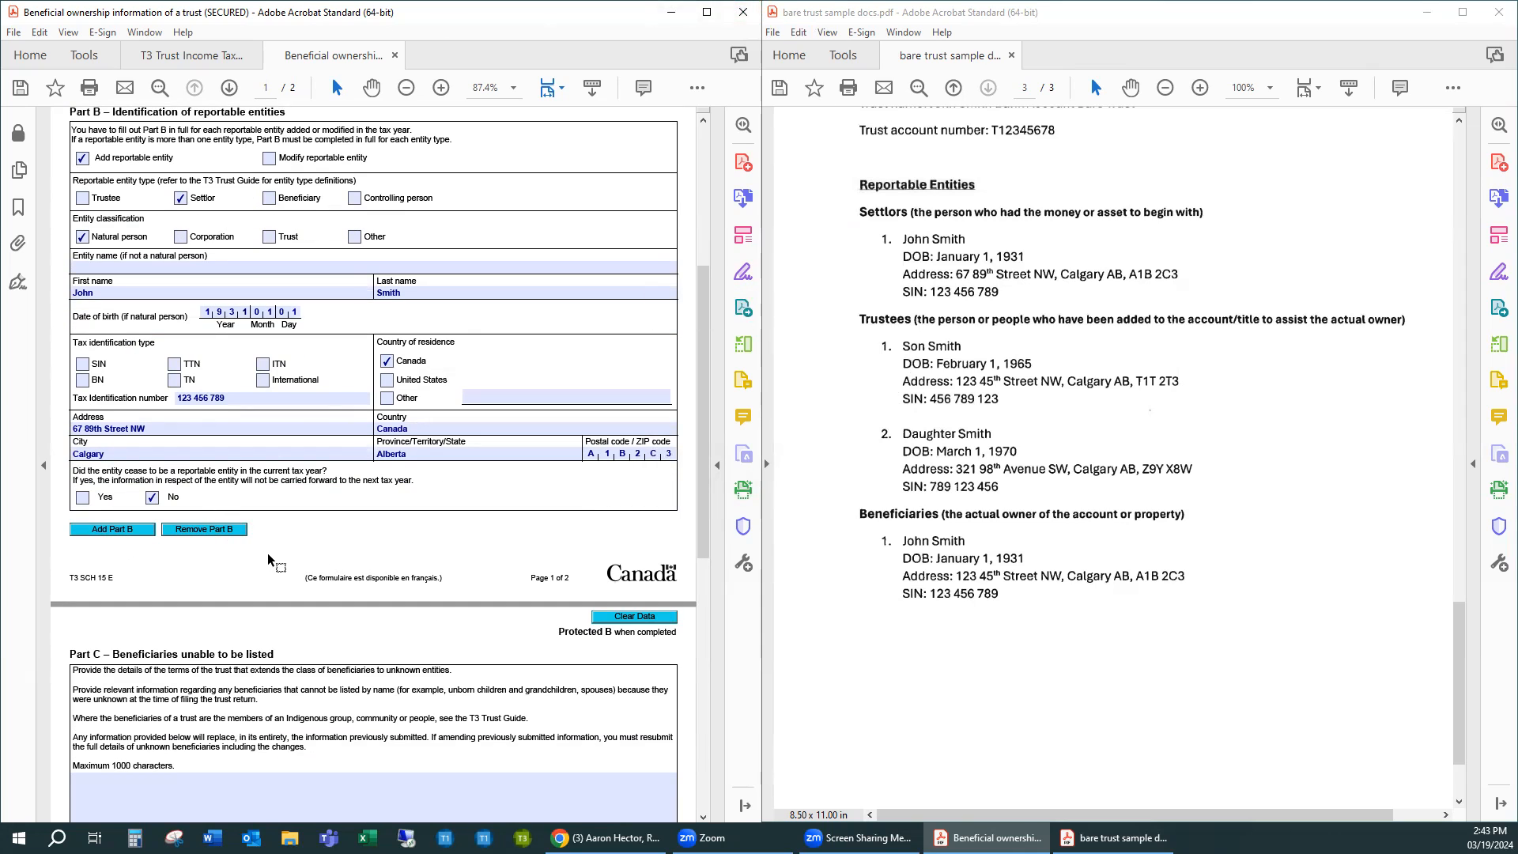
{"action": "left_click", "coordinate": [108, 530]}
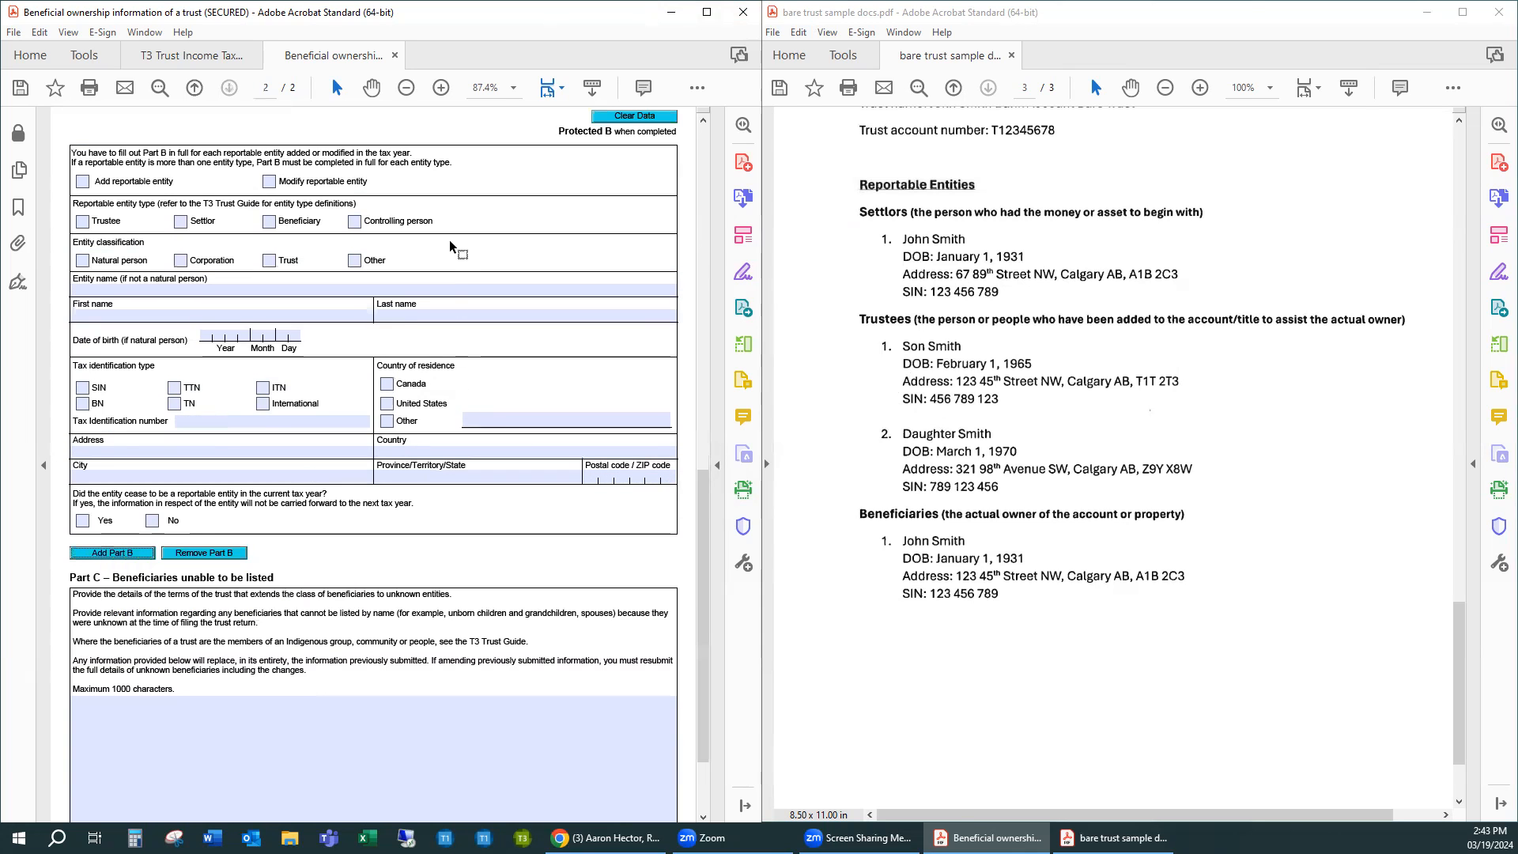
{"action": "scroll", "coordinate": [454, 287], "scroll_direction": "up", "scroll_amount": 8}
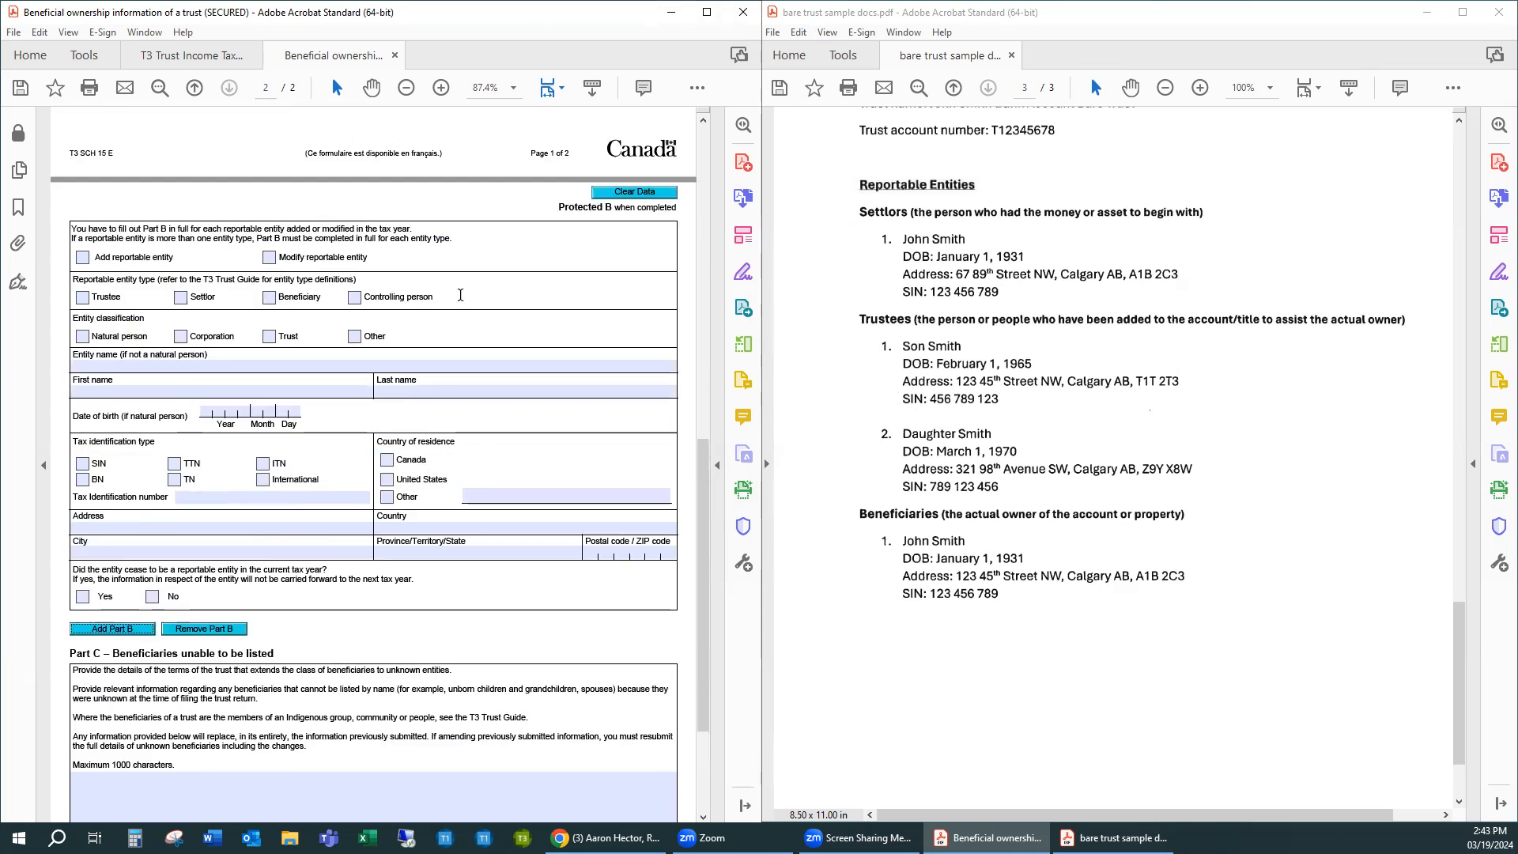
{"action": "scroll", "coordinate": [463, 295], "scroll_direction": "down", "scroll_amount": 4}
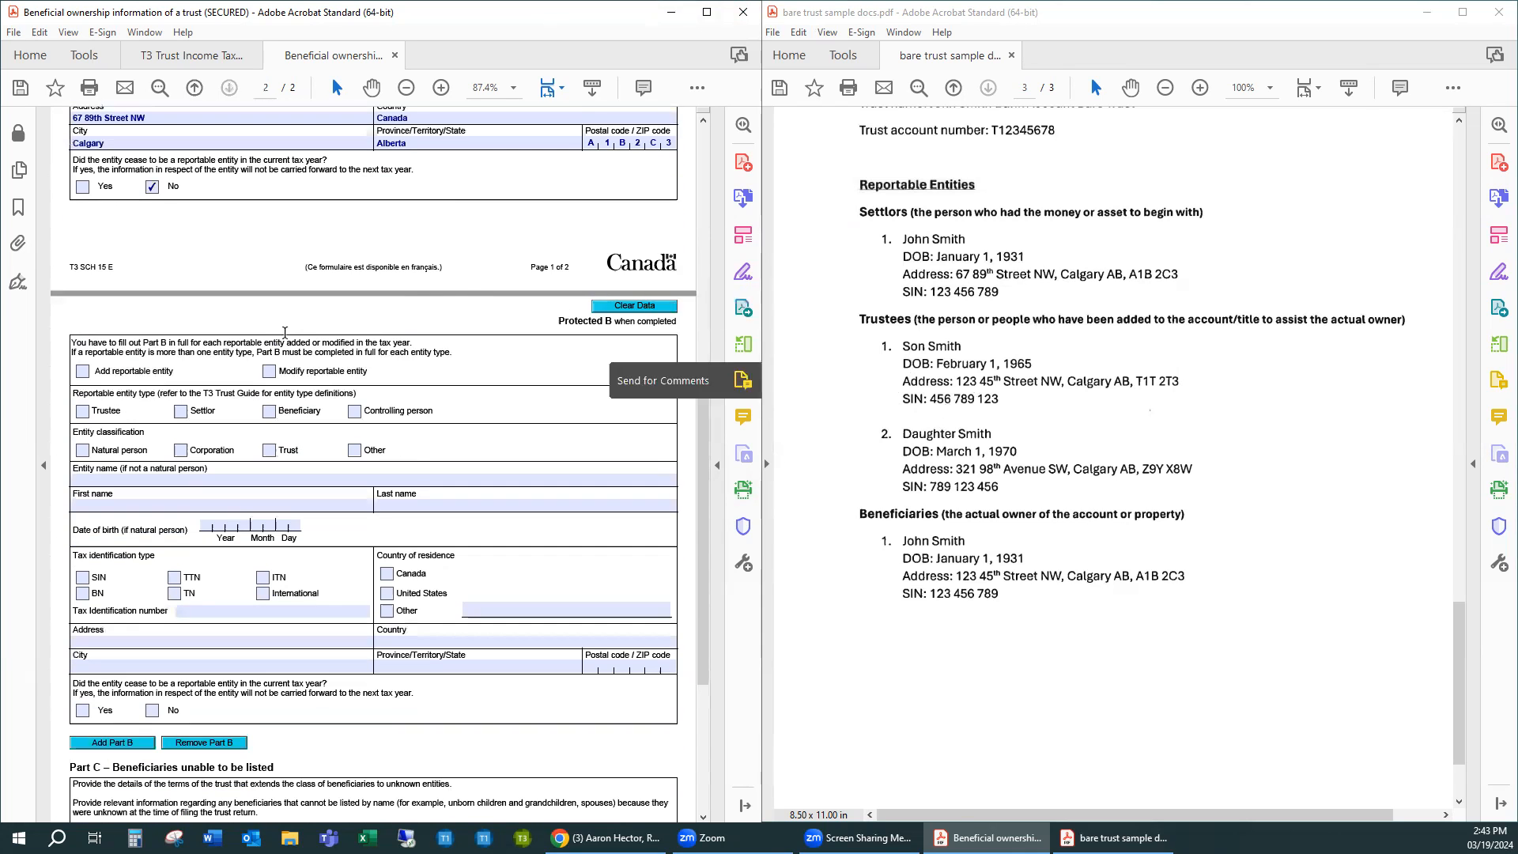
{"action": "left_click", "coordinate": [81, 372]}
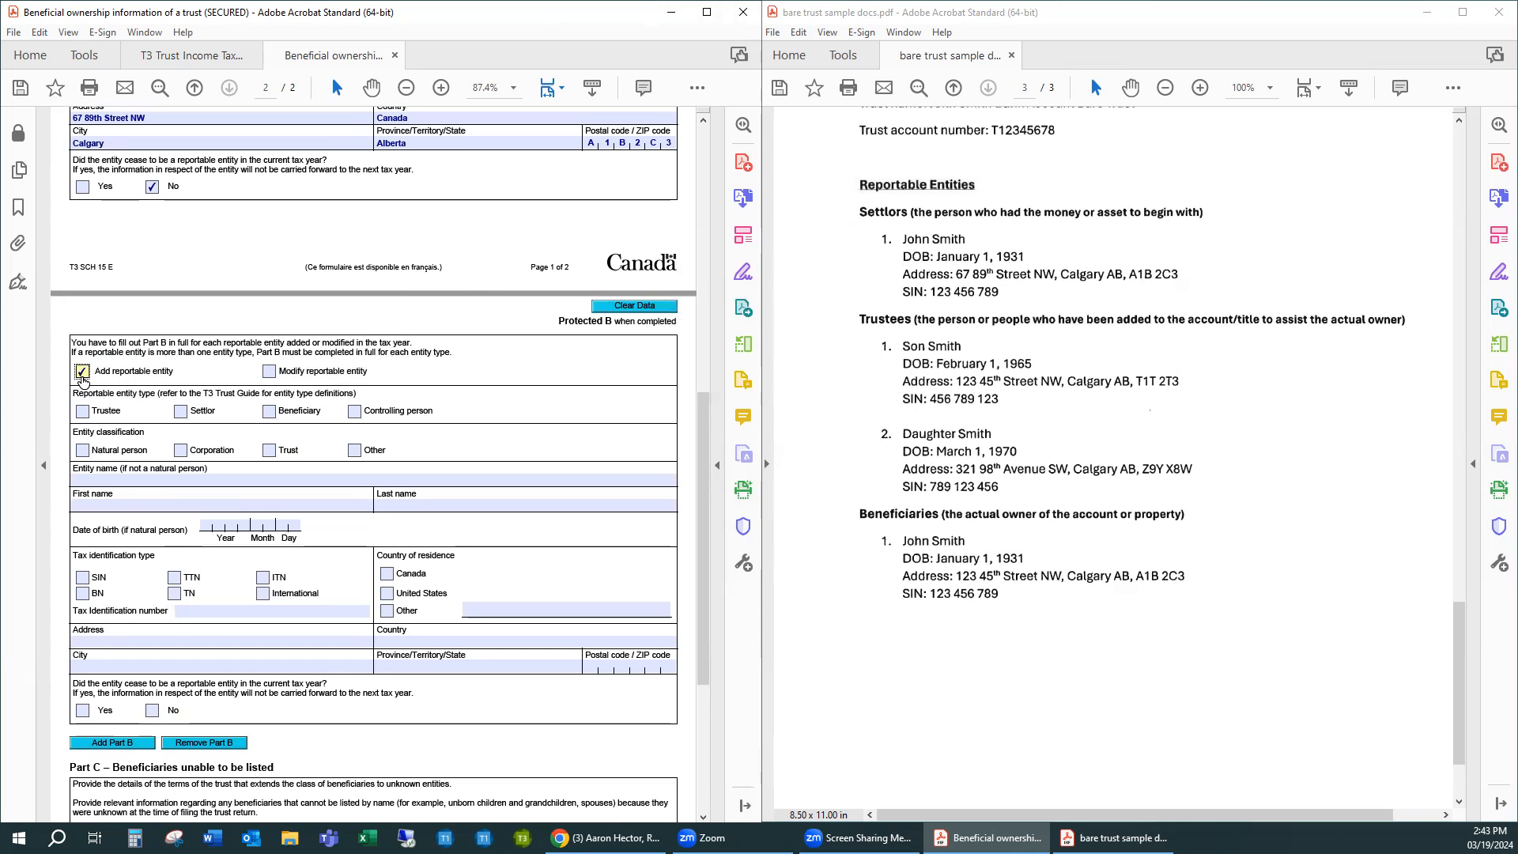
{"action": "left_click", "coordinate": [82, 412]}
Try to mark Beneficiary in addition to Settlor in the first Part B entry, and select Settlor again
{"action": "scroll", "coordinate": [467, 435], "scroll_direction": "up", "scroll_amount": 10}
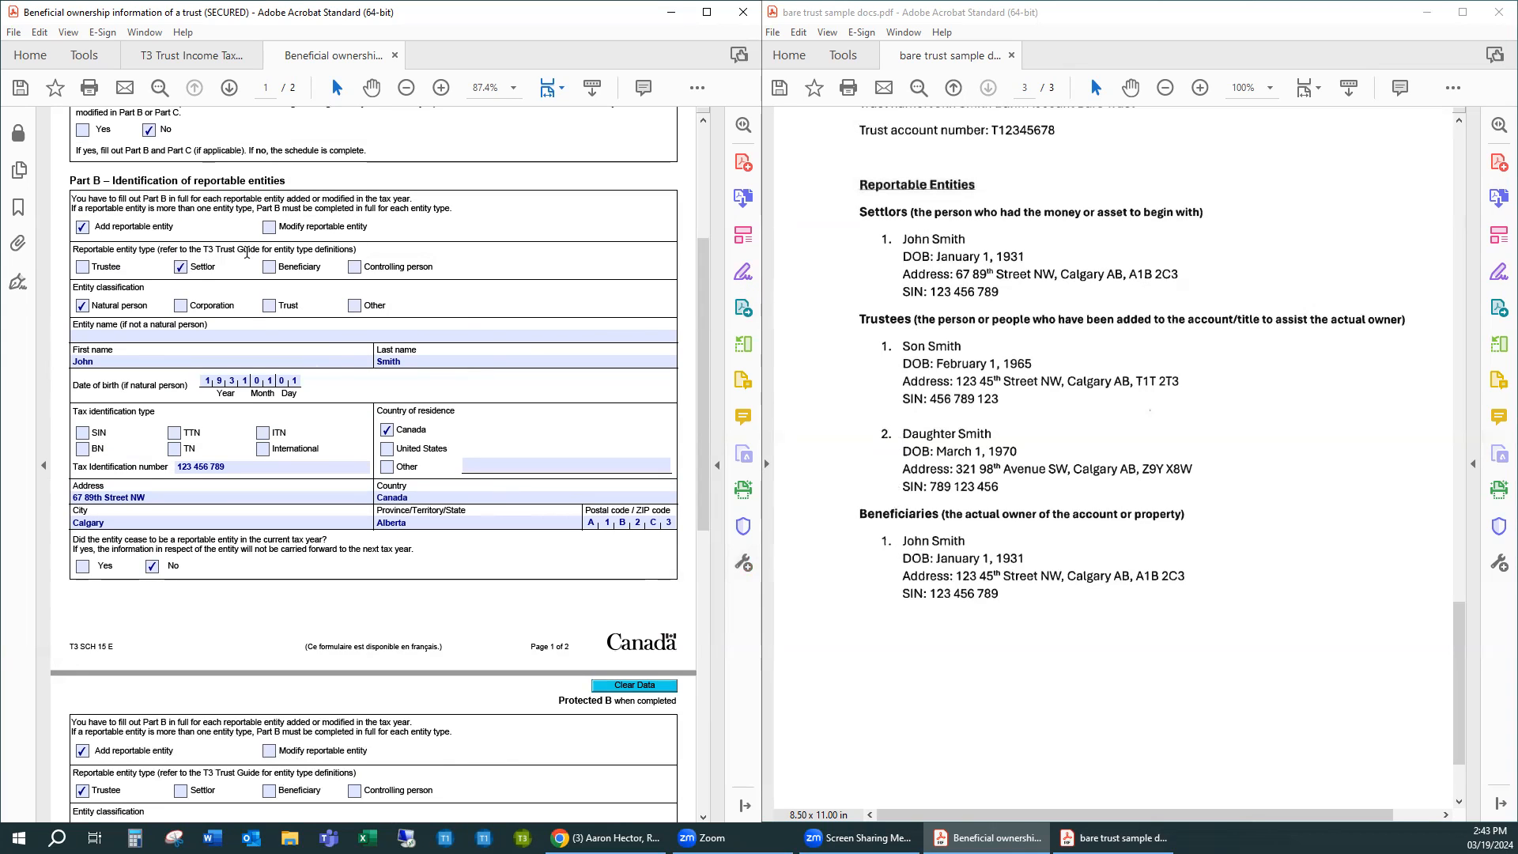
{"action": "left_click", "coordinate": [268, 267]}
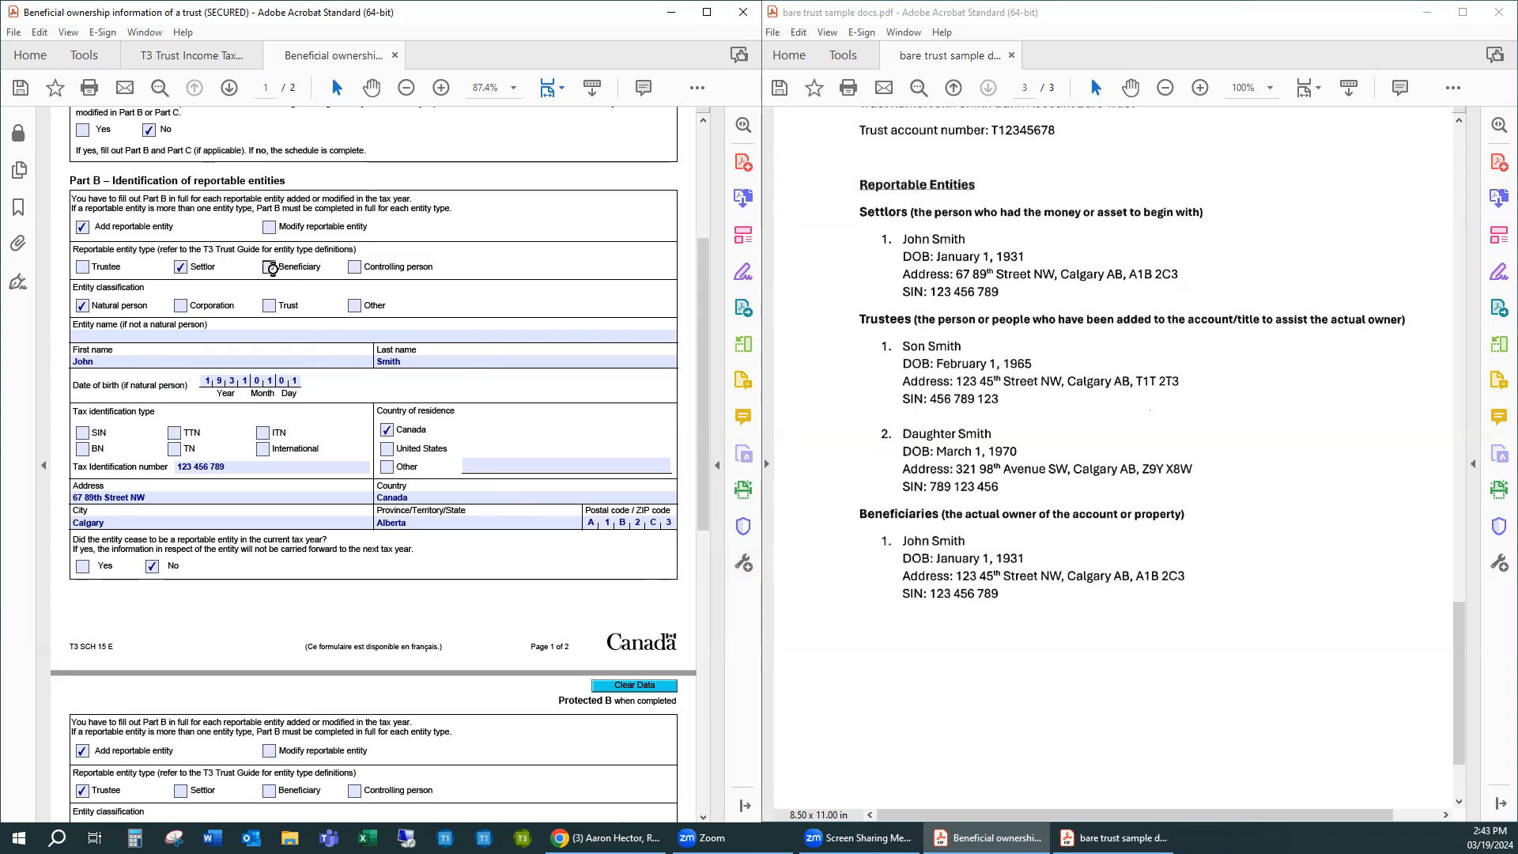
{"action": "left_click", "coordinate": [181, 269]}
In the second Part B section, classify the trustee as Natural person and enter the first name, last name and date of birth
{"action": "scroll", "coordinate": [287, 336], "scroll_direction": "down", "scroll_amount": 2}
{"action": "scroll", "coordinate": [286, 340], "scroll_direction": "down", "scroll_amount": 5}
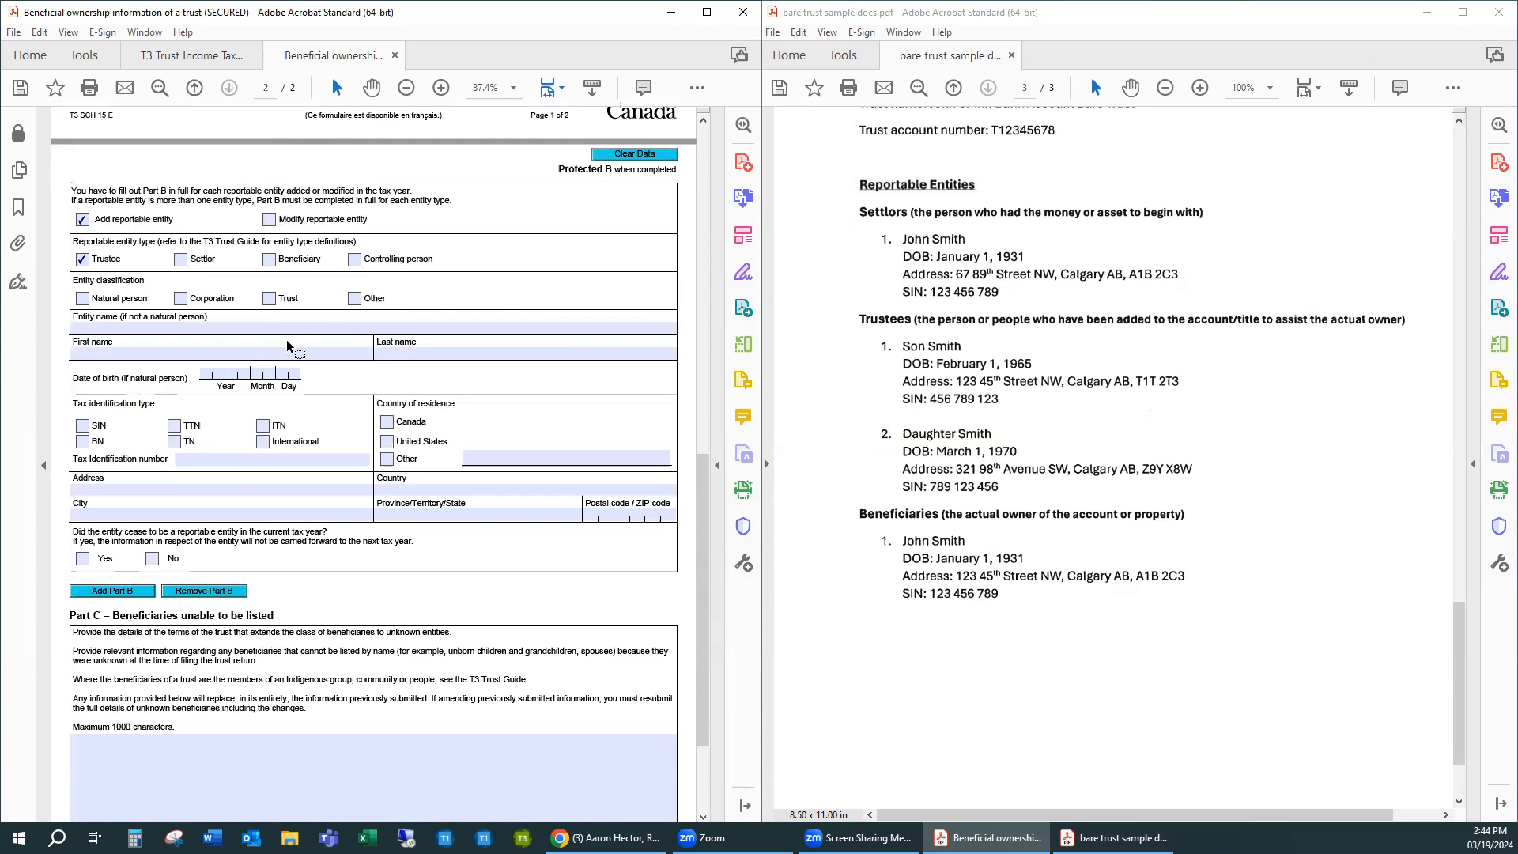
{"action": "left_click", "coordinate": [82, 298]}
{"action": "left_click", "coordinate": [94, 353]}
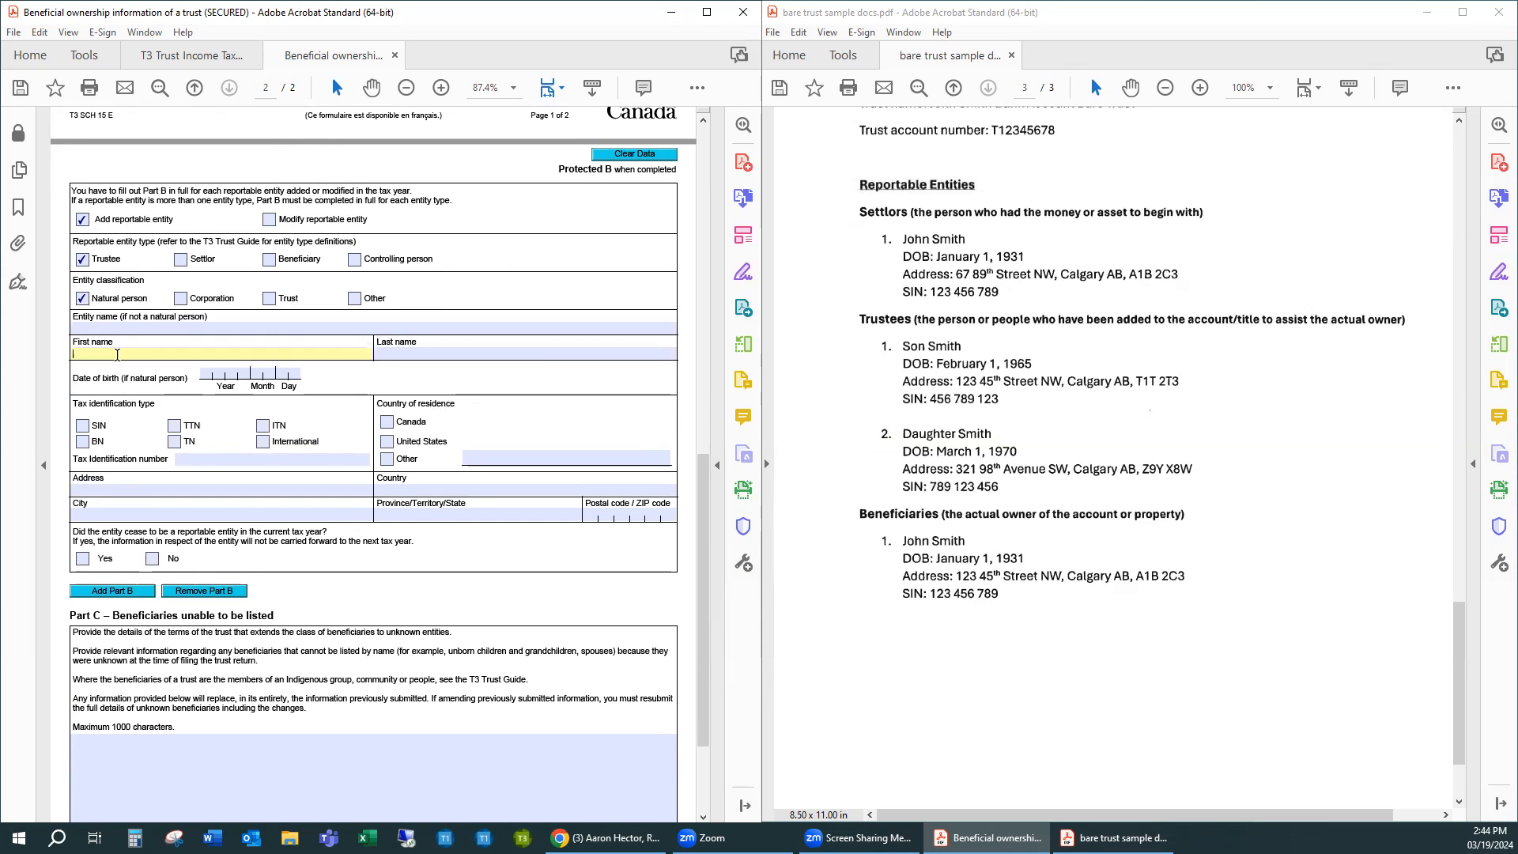
{"action": "type", "text": "Son"}
{"action": "key", "text": "Tab"}
{"action": "type", "text": "Smith"}
{"action": "key", "text": "Tab"}
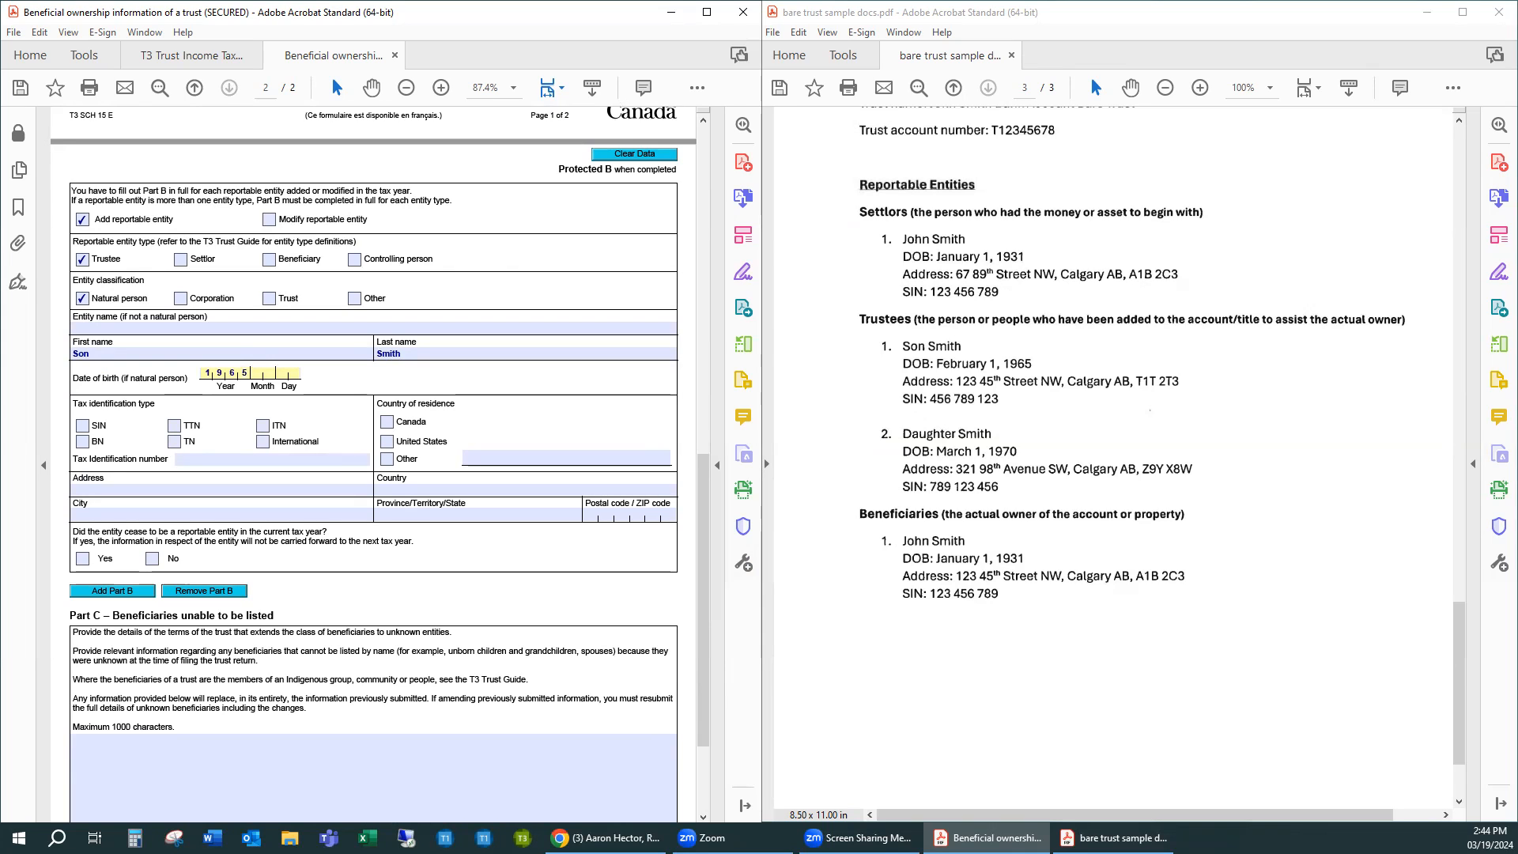
{"action": "key", "text": "Tab"}
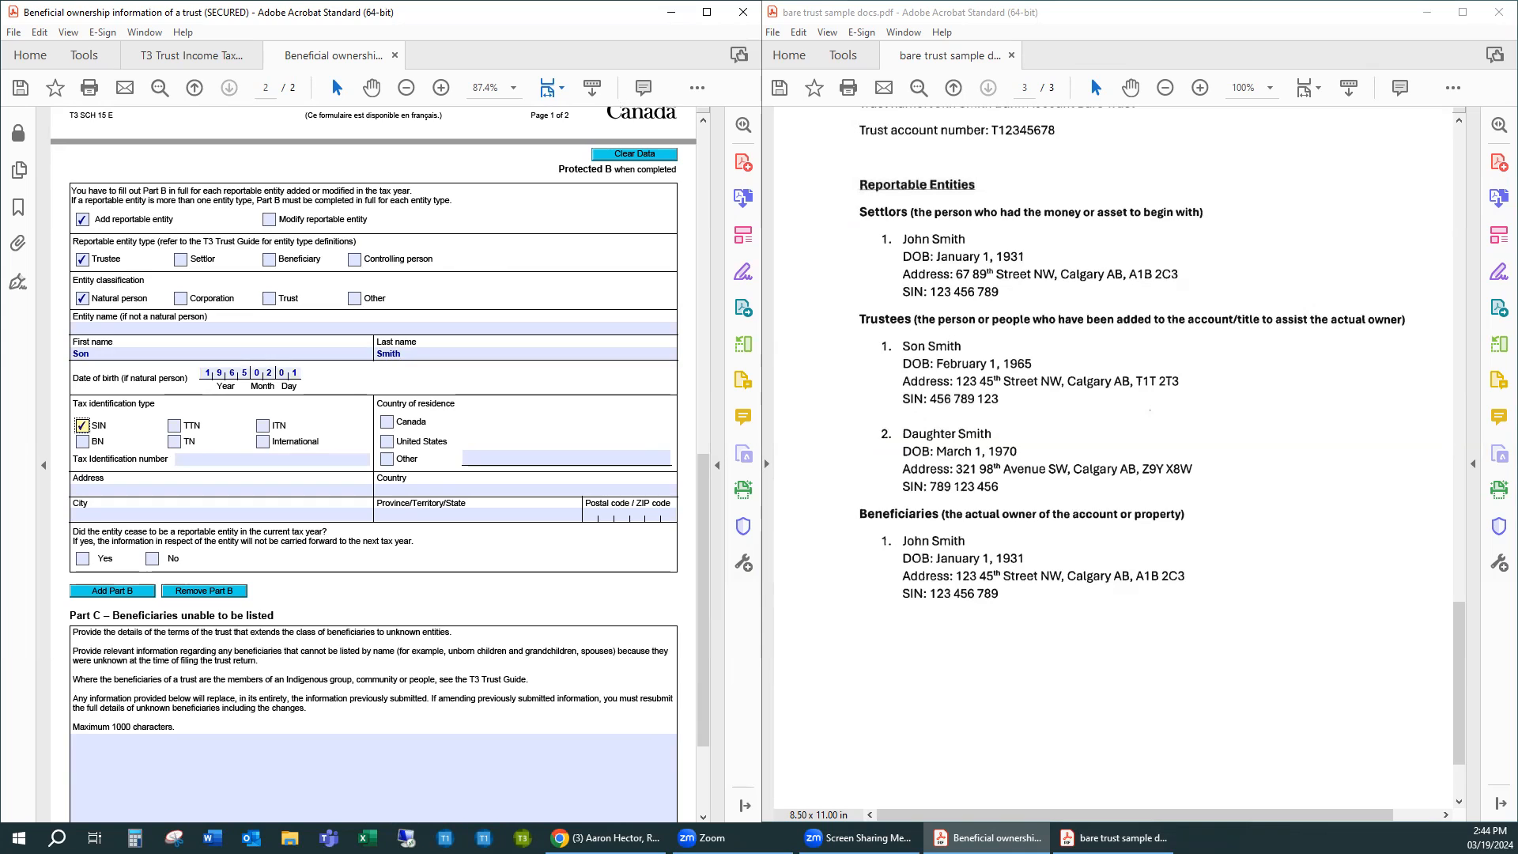
Mark SIN as the first trustee's tax identification type and enter the tax identification number
{"action": "left_click", "coordinate": [82, 427]}
{"action": "left_click", "coordinate": [195, 458]}
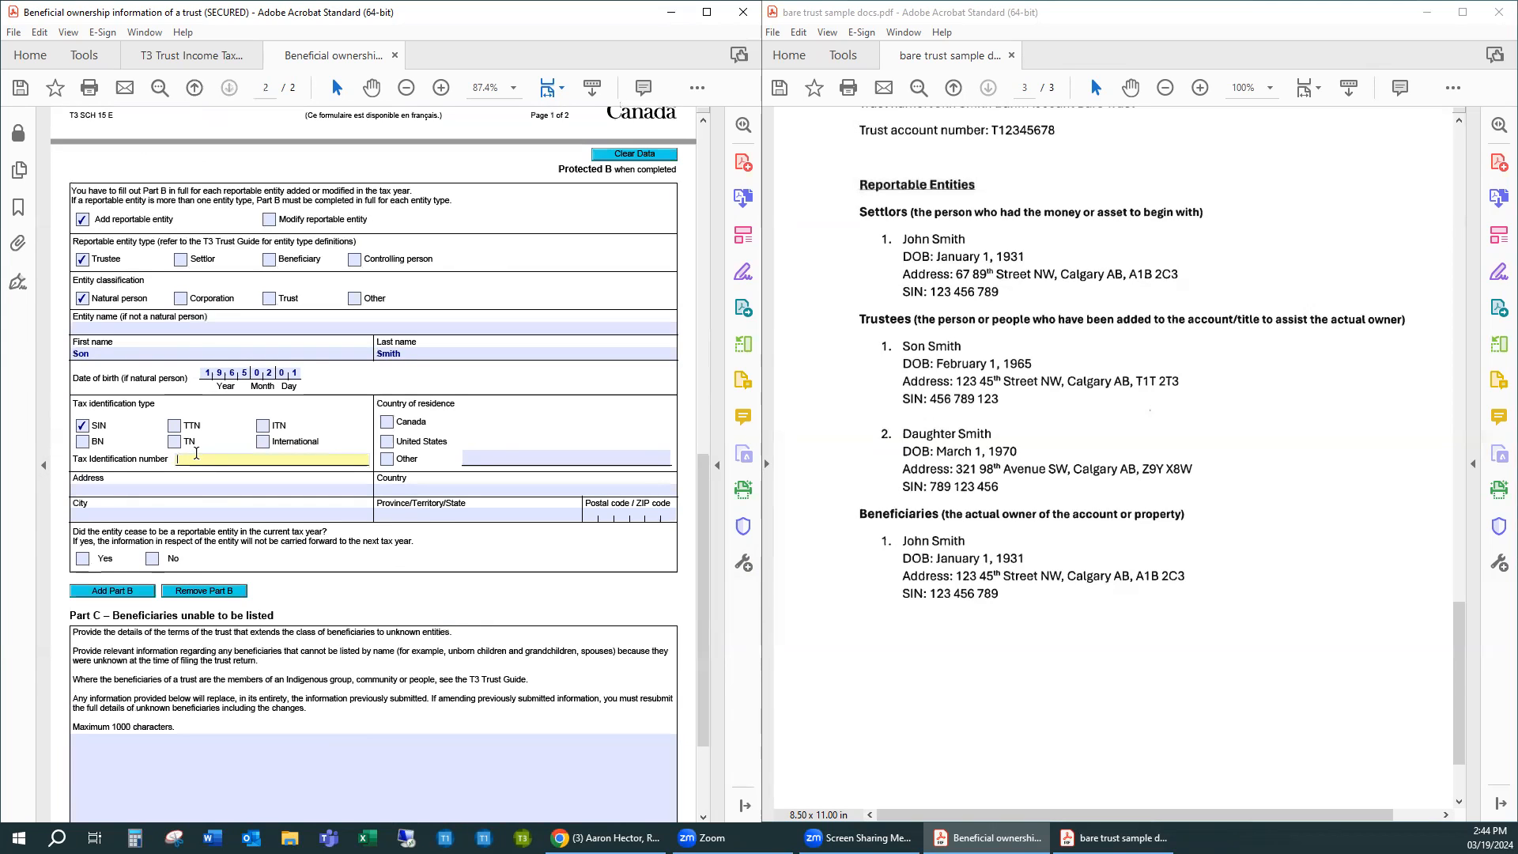
{"action": "type", "text": "456 789 "}
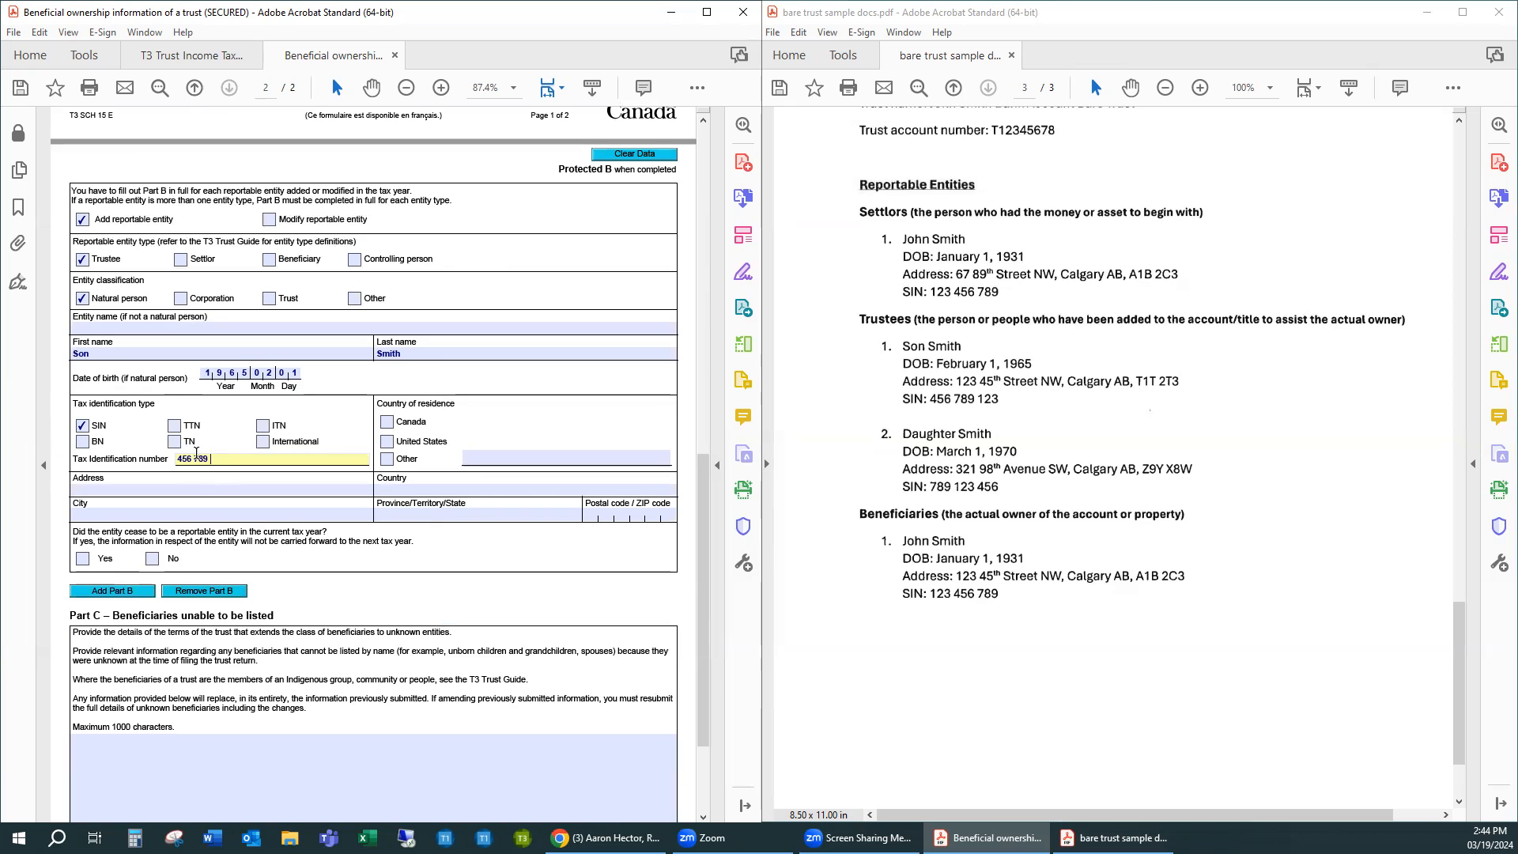
{"action": "type", "text": "123"}
{"action": "left_click", "coordinate": [387, 422]}
Enter the first trustee's street address, city and province, with Canada as the country
{"action": "left_click", "coordinate": [266, 490]}
{"action": "type", "text": "123 45"}
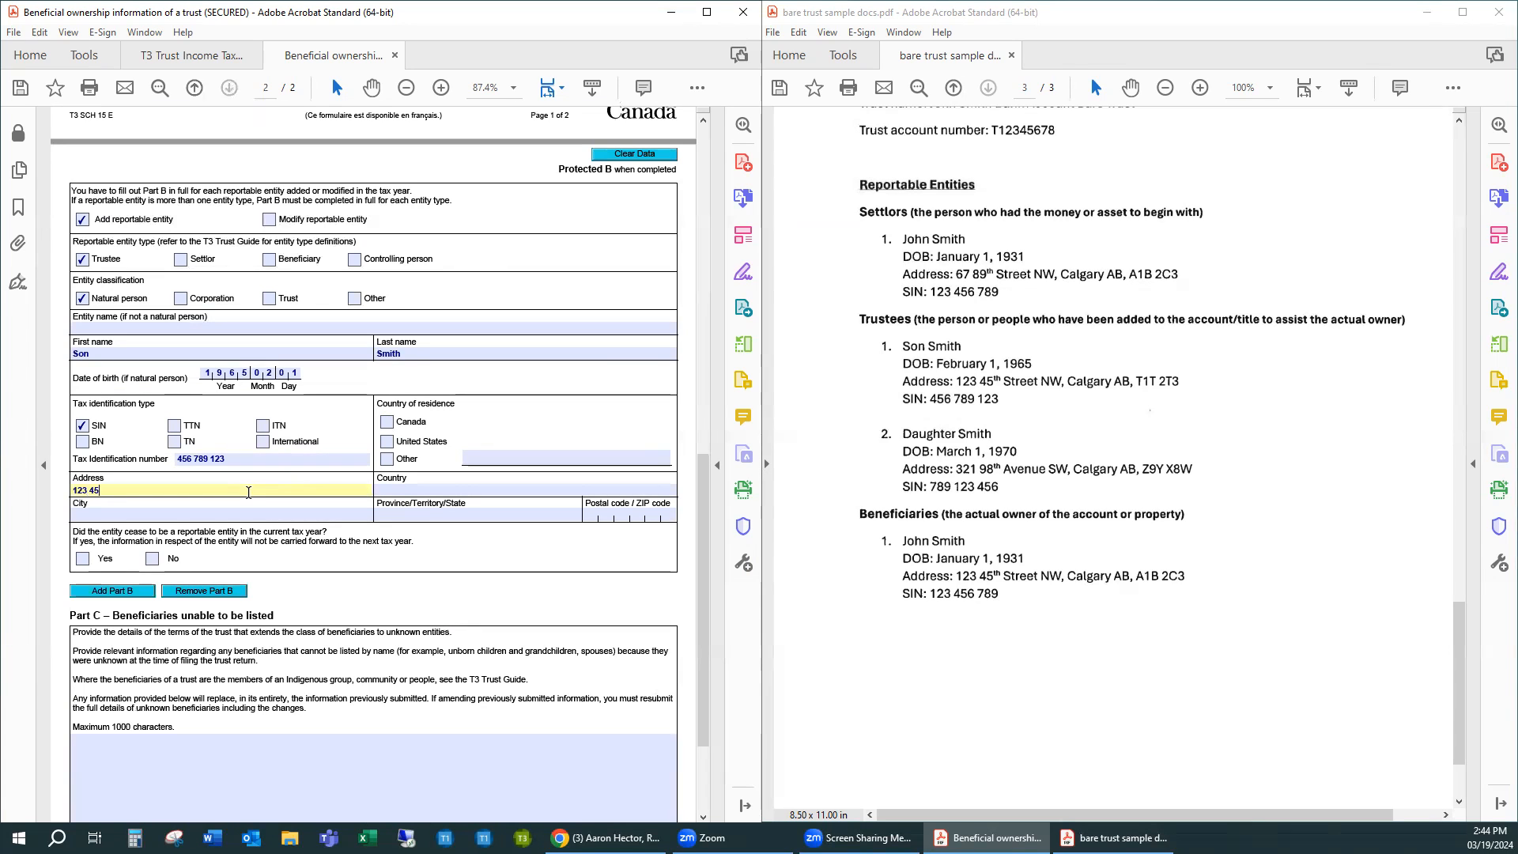
{"action": "type", "text": "th Street NW"}
{"action": "key", "text": "Tab"}
{"action": "type", "text": "Canada"}
{"action": "key", "text": "Tab"}
{"action": "type", "text": "Calgary"}
{"action": "key", "text": "Tab"}
{"action": "type", "text": "Alberta"}
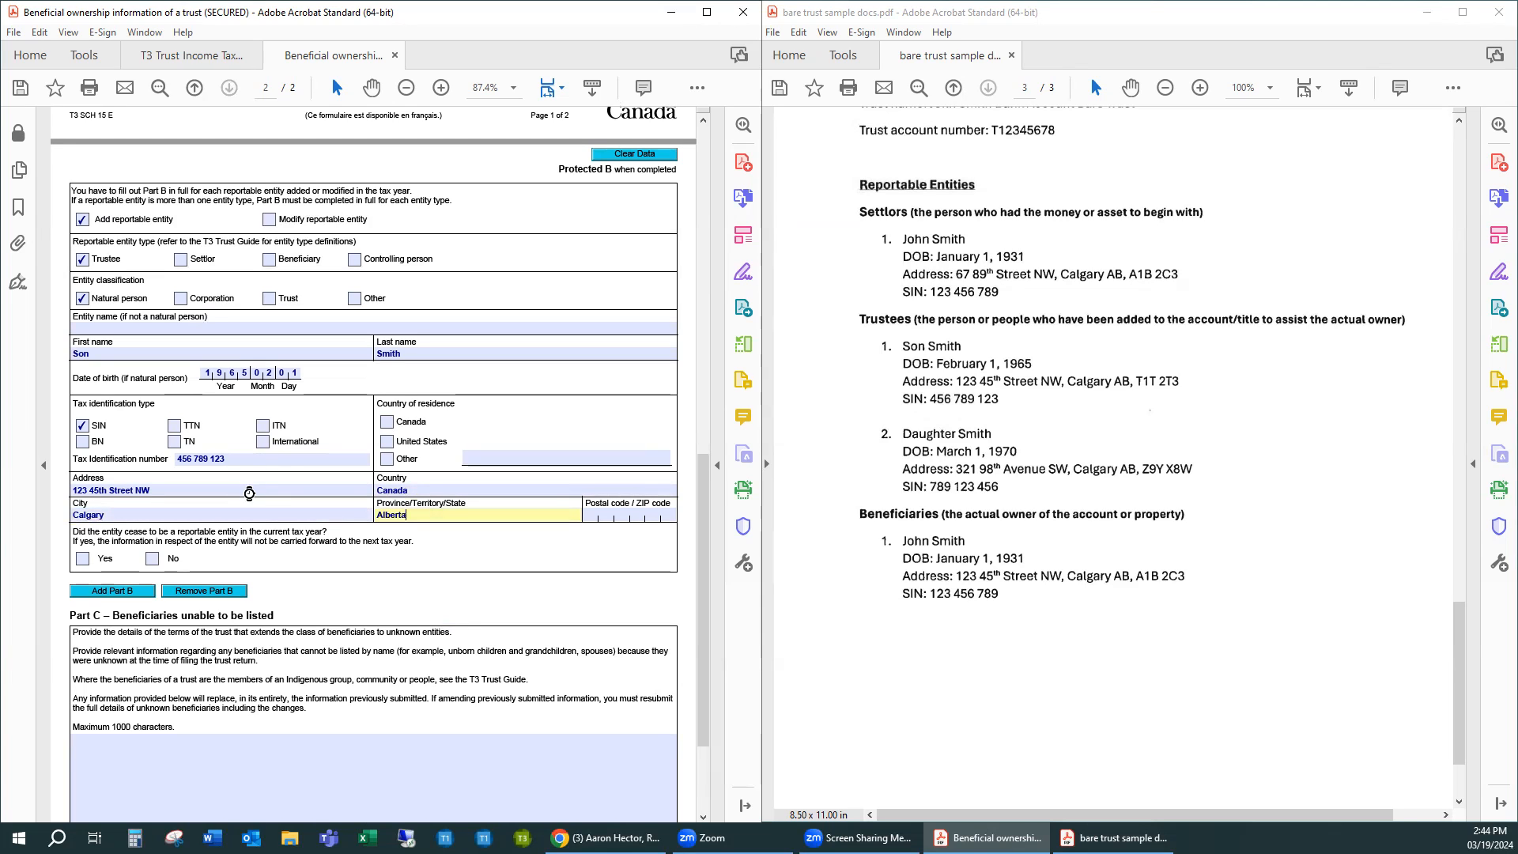
Enter the first trustee's postal code and answer No to ceasing to be a reportable entity
{"action": "key", "text": "Tab"}
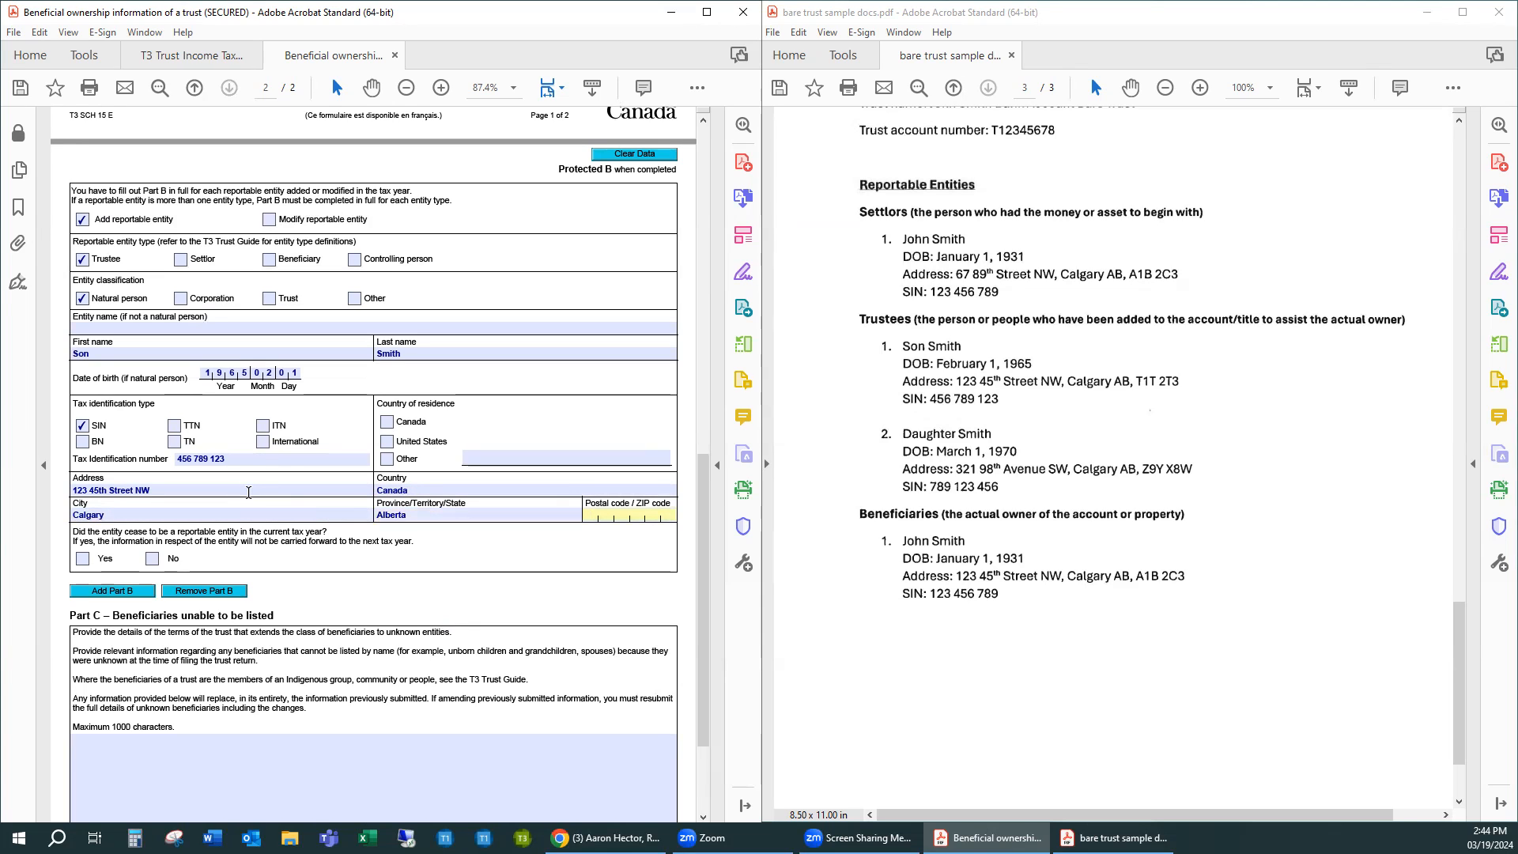
{"action": "type", "text": "456 78"}
{"action": "type", "text": "T1T"}
{"action": "type", "text": "2T3"}
{"action": "left_click", "coordinate": [152, 558]}
Add a third Part B section to Schedule 15 for another reportable entity
{"action": "scroll", "coordinate": [267, 534], "scroll_direction": "down", "scroll_amount": 3}
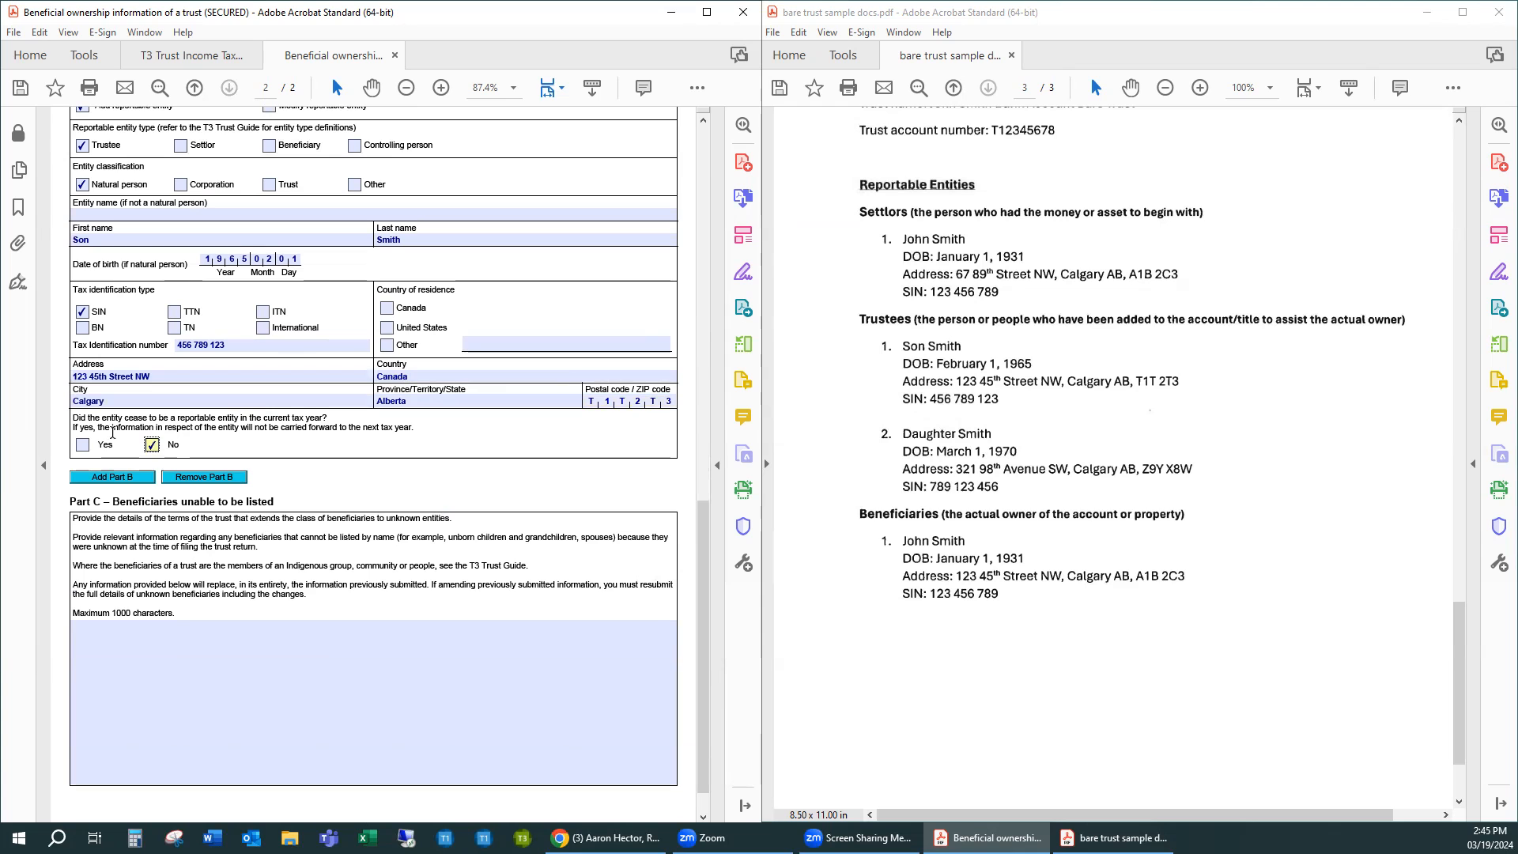
{"action": "left_click", "coordinate": [106, 478]}
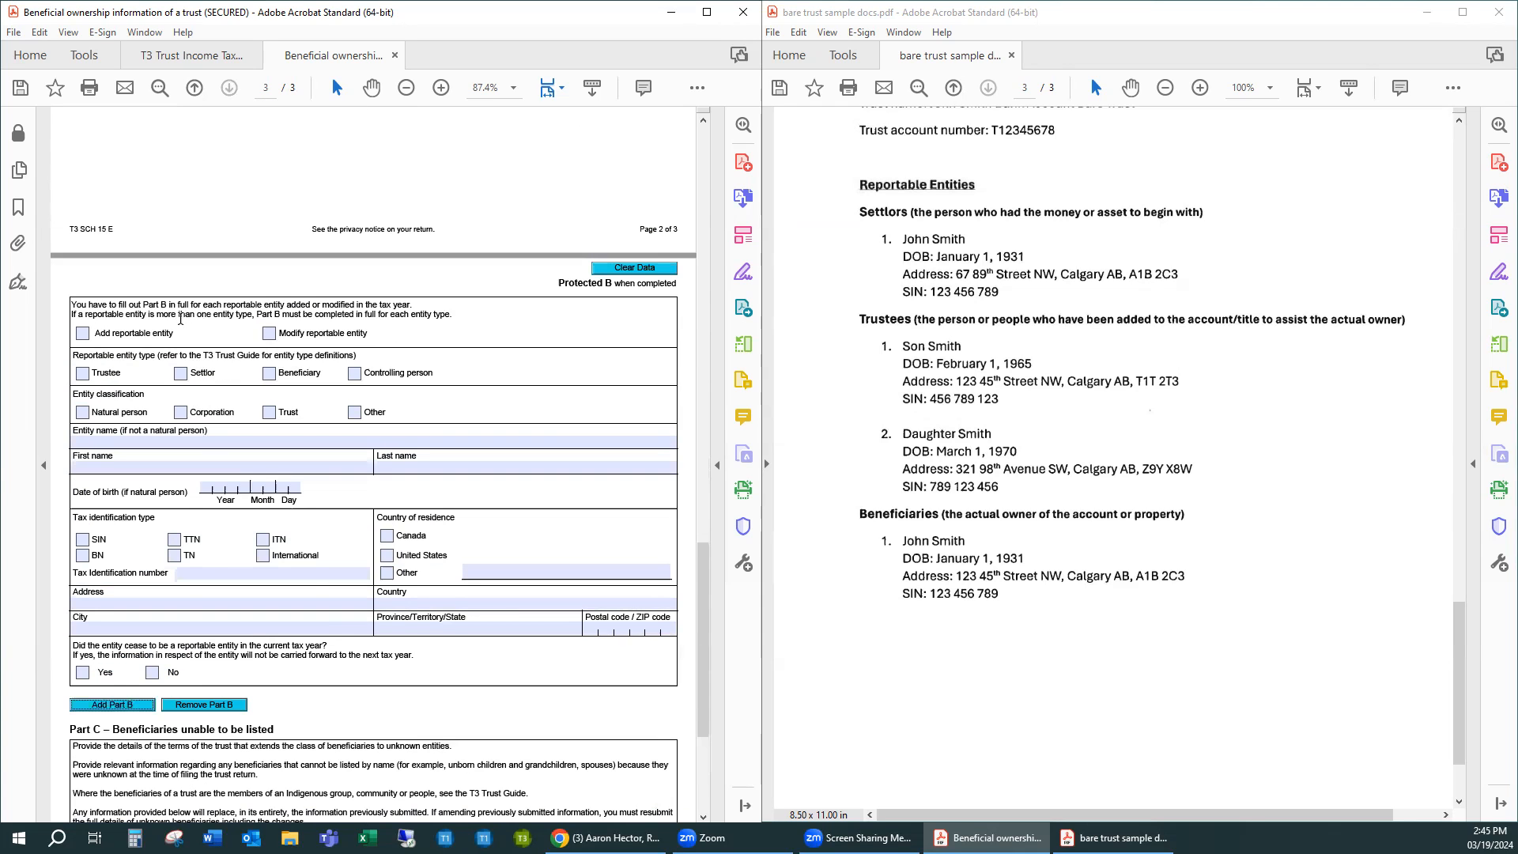
Mark the third Part B section as adding a reportable entity of type Trustee
{"action": "scroll", "coordinate": [182, 321], "scroll_direction": "up", "scroll_amount": 5}
{"action": "scroll", "coordinate": [186, 322], "scroll_direction": "down", "scroll_amount": 5}
{"action": "left_click", "coordinate": [82, 335]}
{"action": "left_click", "coordinate": [83, 373]}
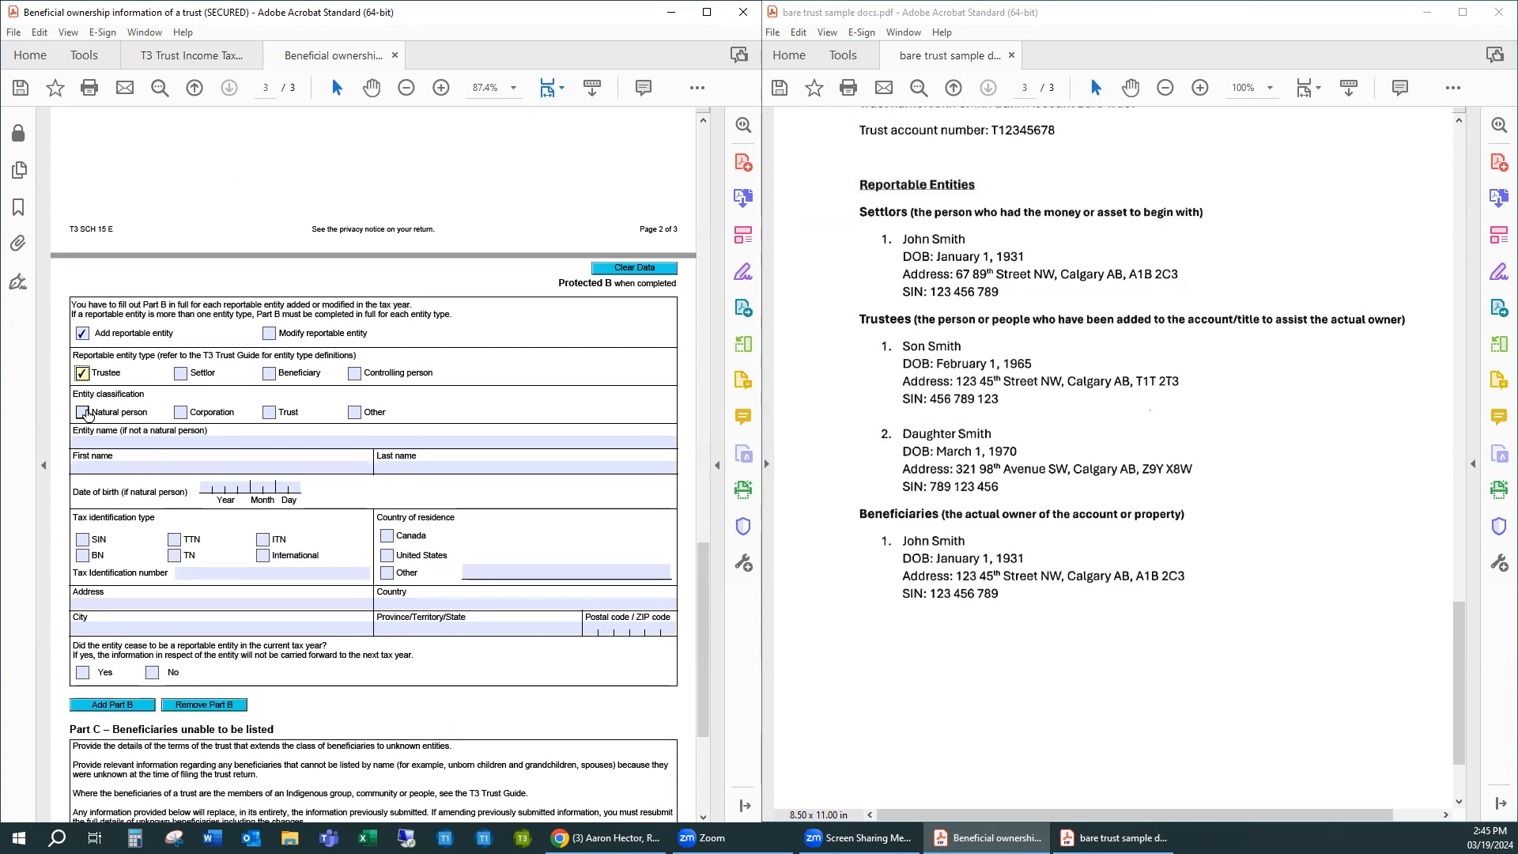
Enter the second trustee's first name, last name and date of birth in the third Part B section
{"action": "left_click", "coordinate": [79, 468]}
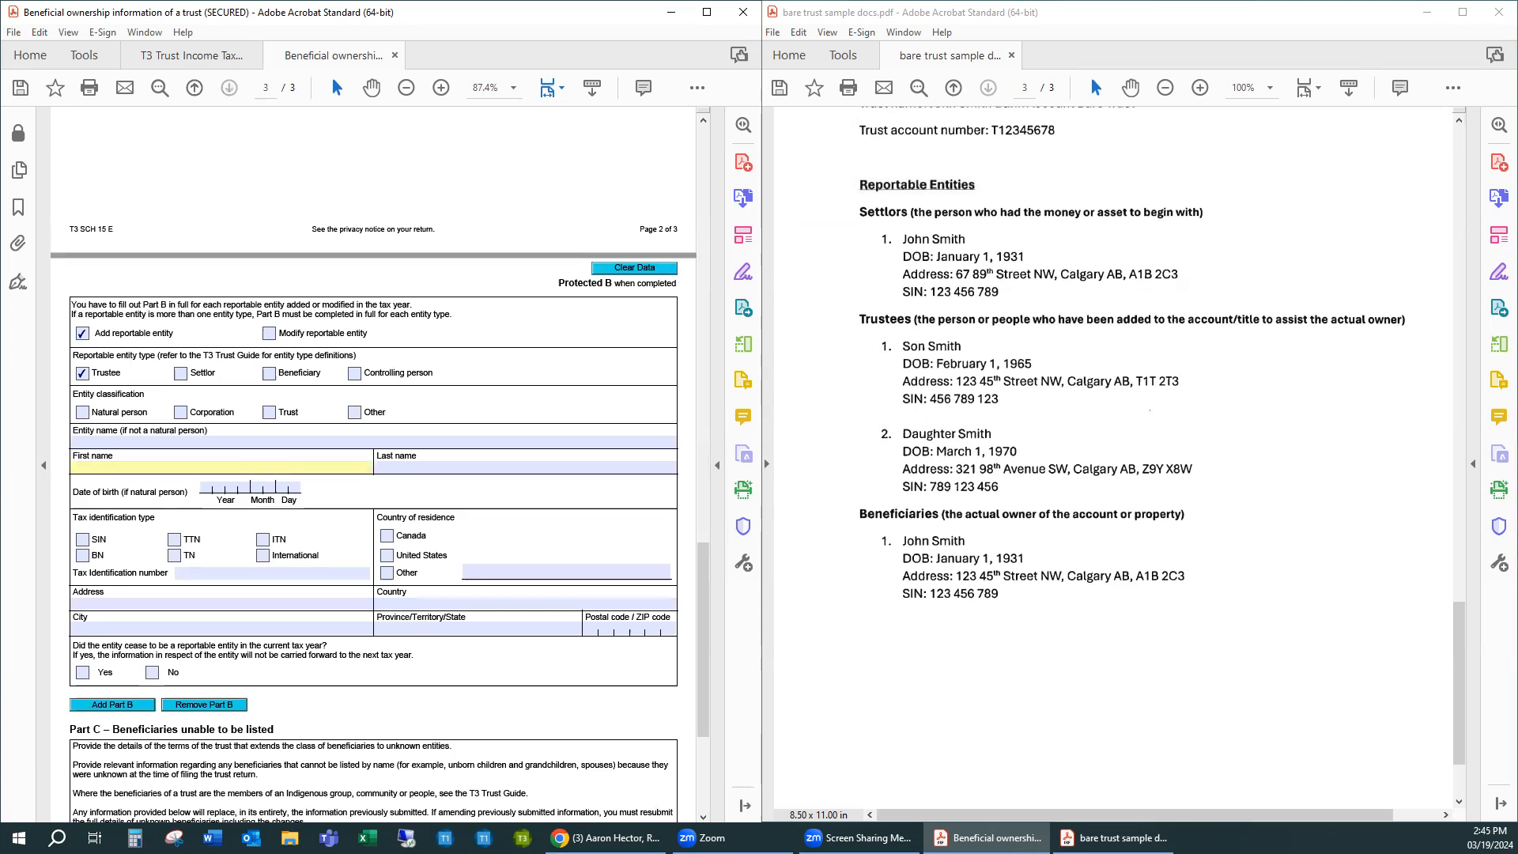
{"action": "type", "text": "Dua"}
{"action": "type", "text": "ughter"}
{"action": "key", "text": "Tab"}
{"action": "type", "text": "Smith"}
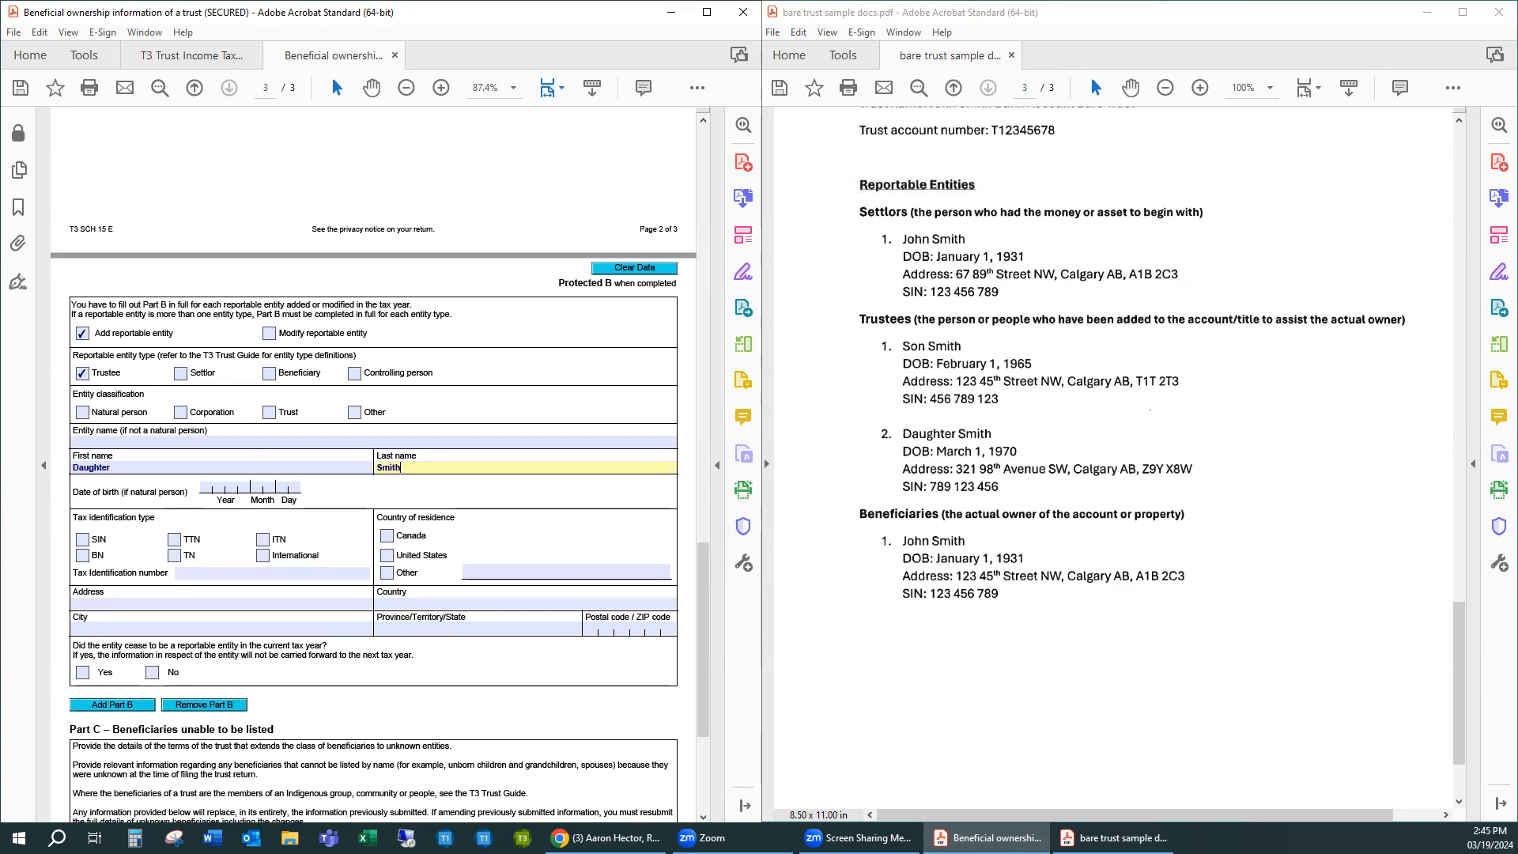
{"action": "key", "text": "Tab"}
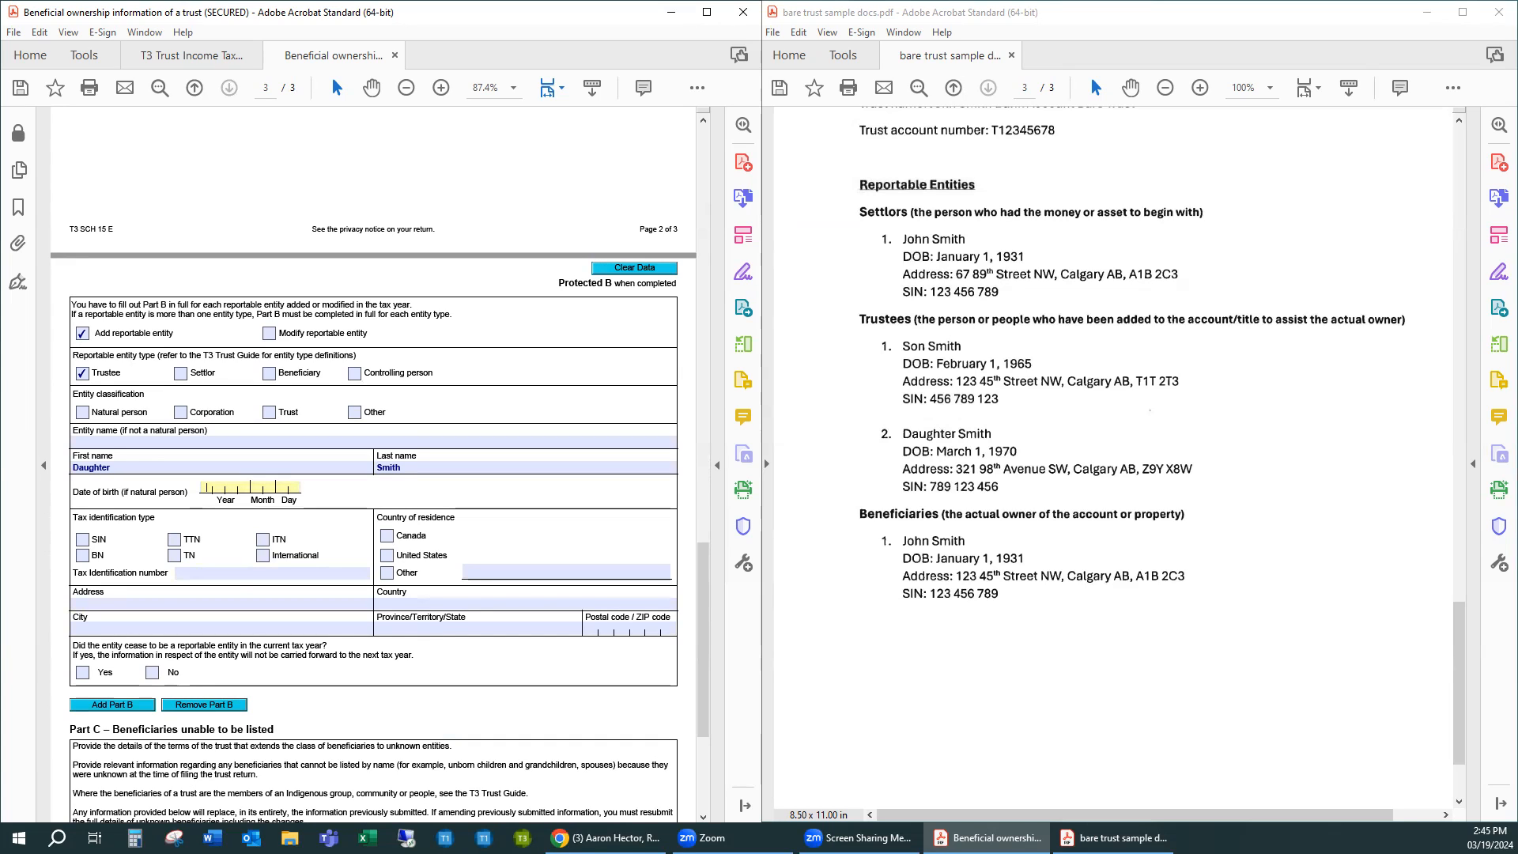
{"action": "type", "text": "19700301"}
Mark SIN as the second trustee's tax identification type and enter the tax identification number
{"action": "left_click", "coordinate": [82, 542]}
{"action": "type", "text": "789 123 "}
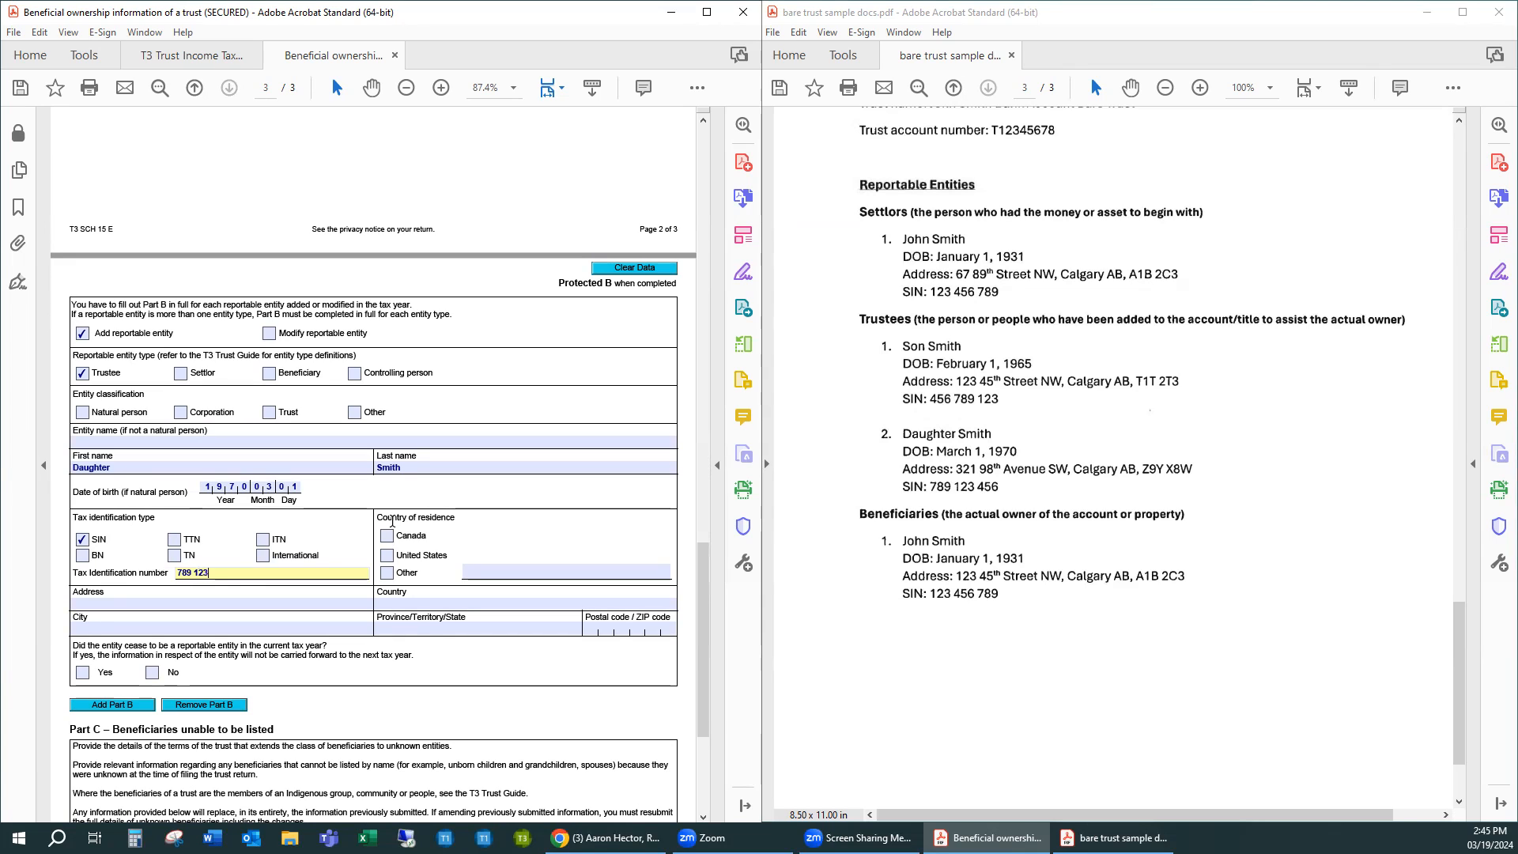
{"action": "type", "text": "456"}
{"action": "key", "text": "Tab"}
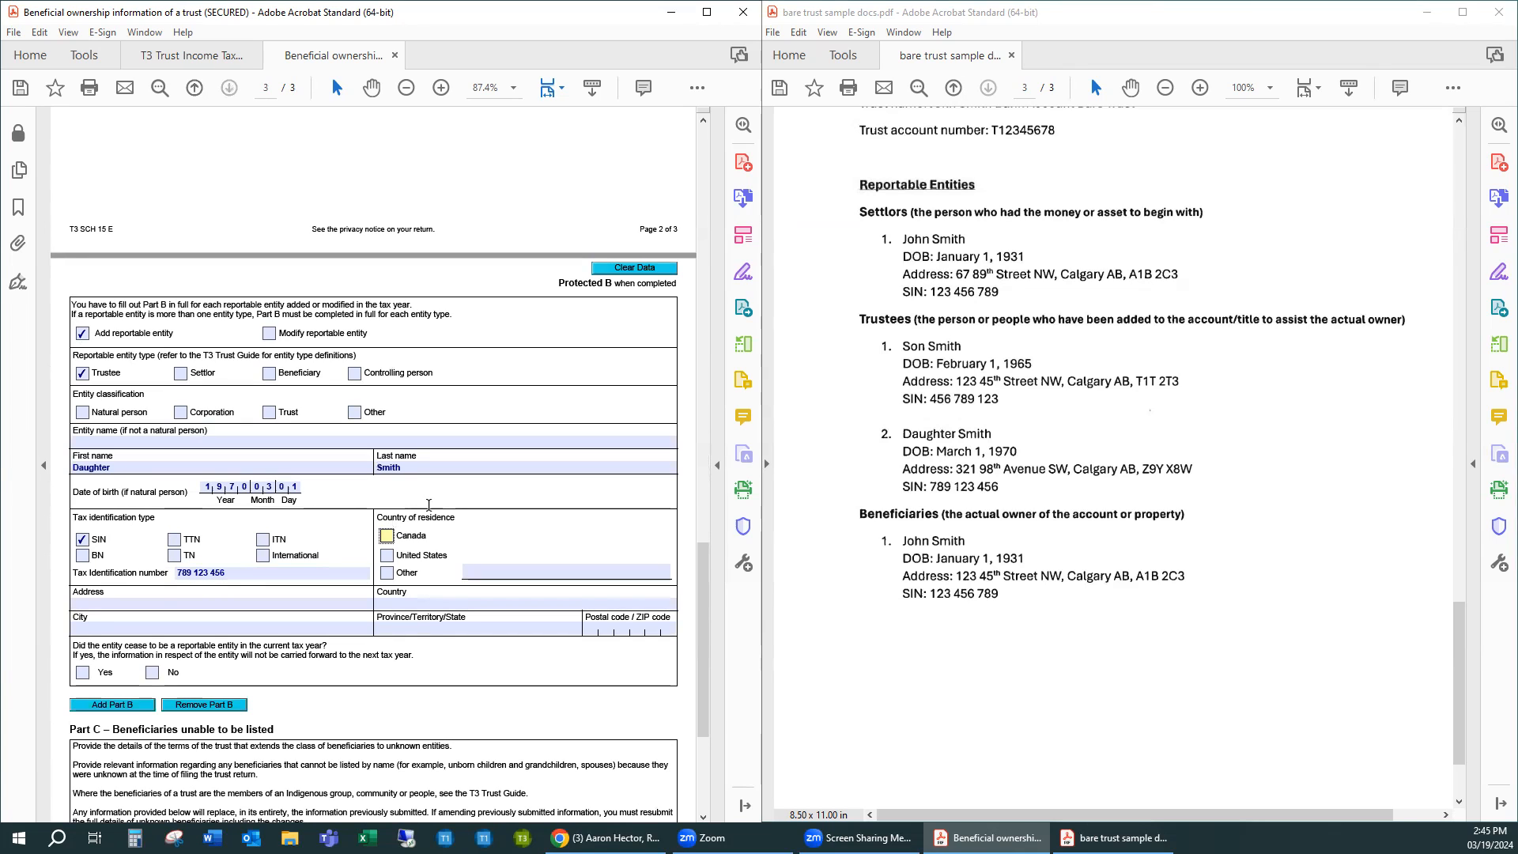
Enter the second trustee's street address and city, with Canada as the country
{"action": "left_click", "coordinate": [188, 604]}
{"action": "type", "text": "321"}
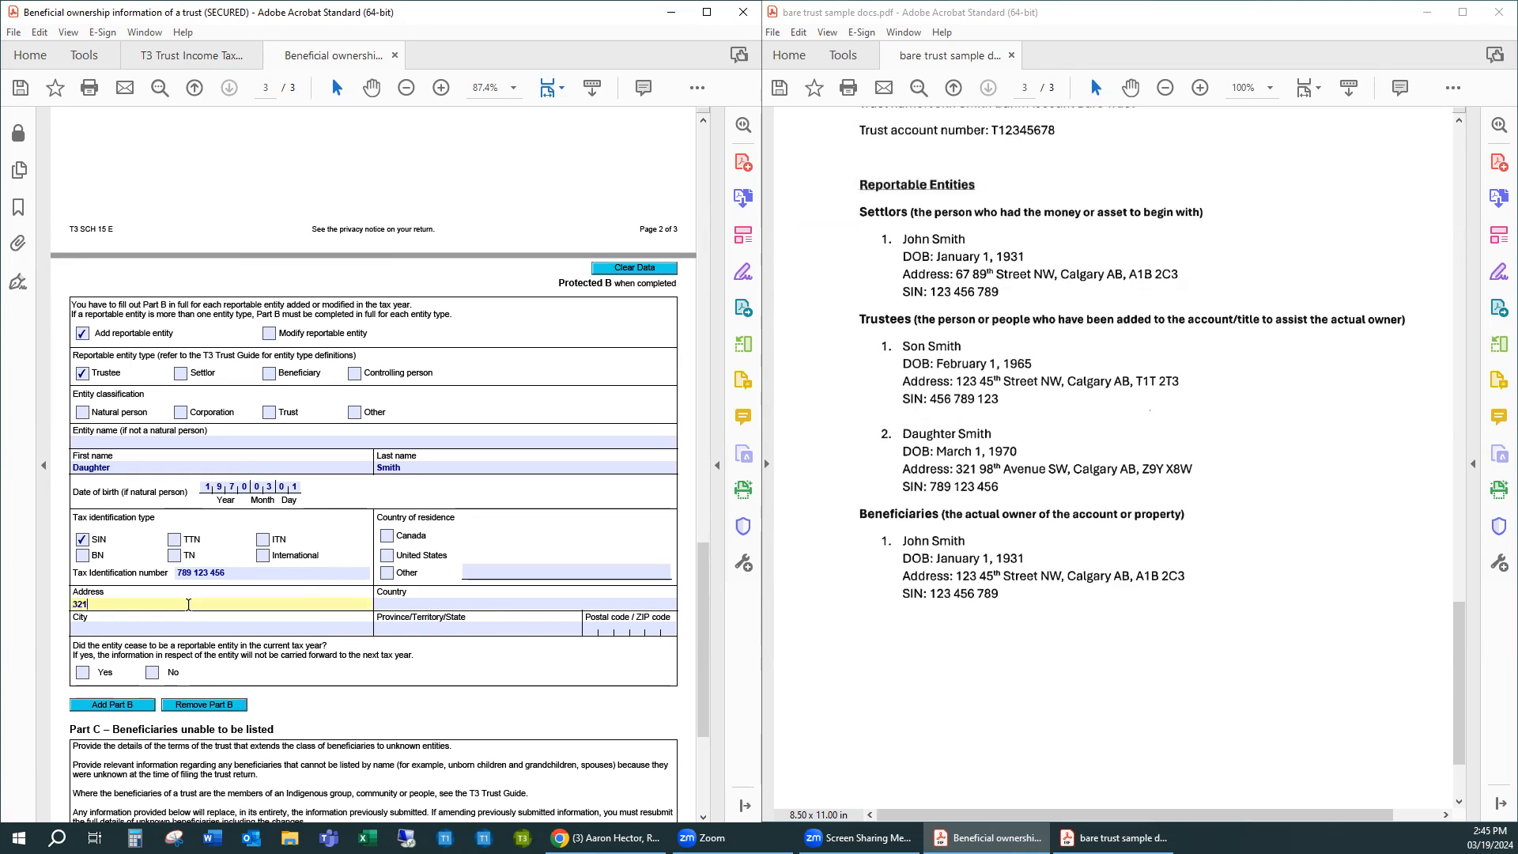
{"action": "type", "text": " 98th Avenue SW"}
{"action": "key", "text": "Tab"}
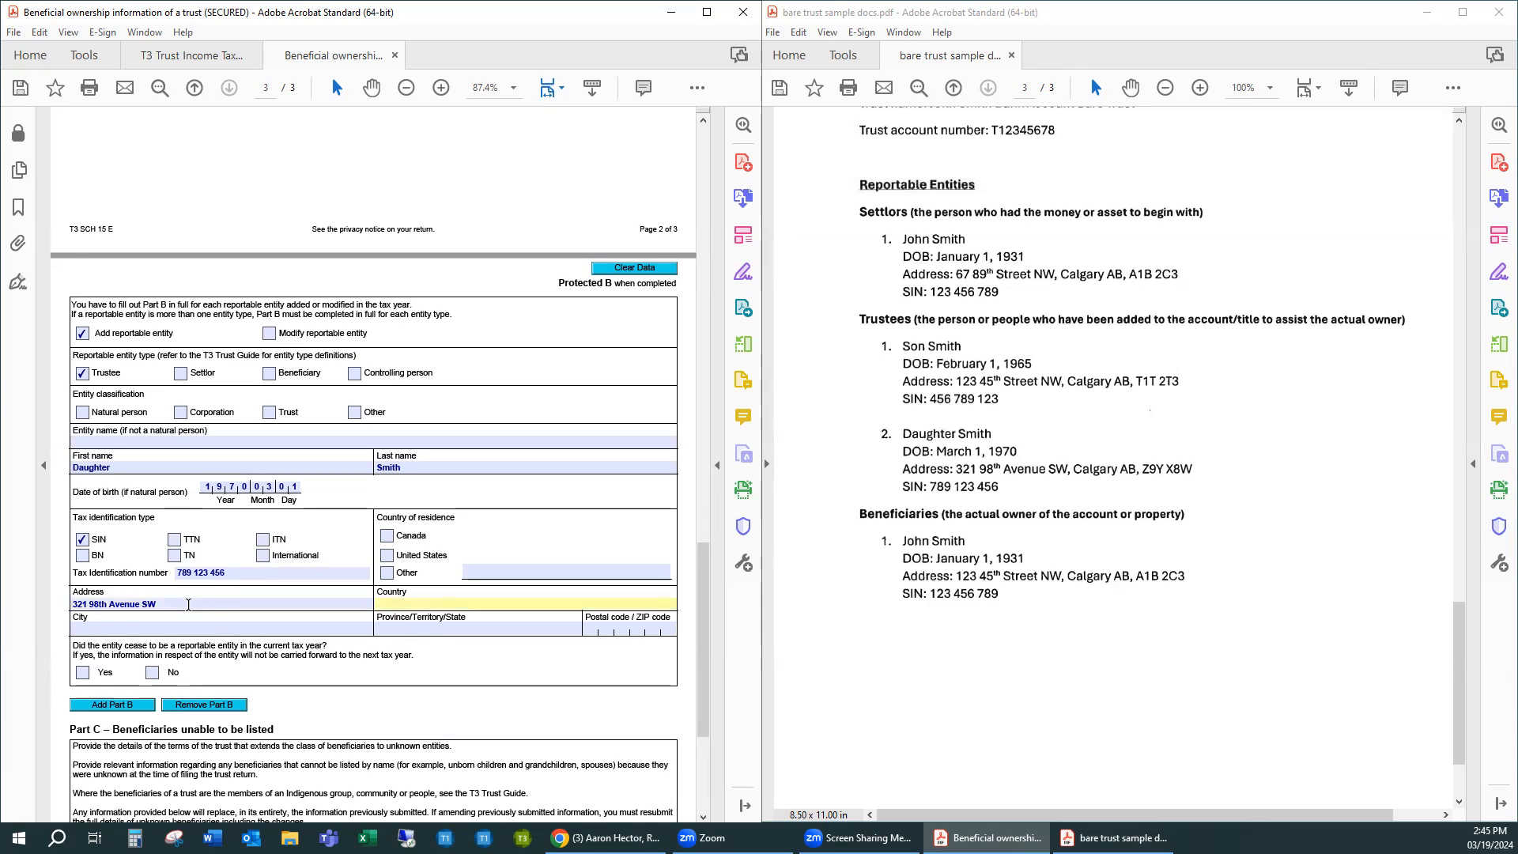
{"action": "type", "text": "Canada"}
{"action": "key", "text": "Tab"}
{"action": "type", "text": "Calgar"}
{"action": "key", "text": "Tab"}
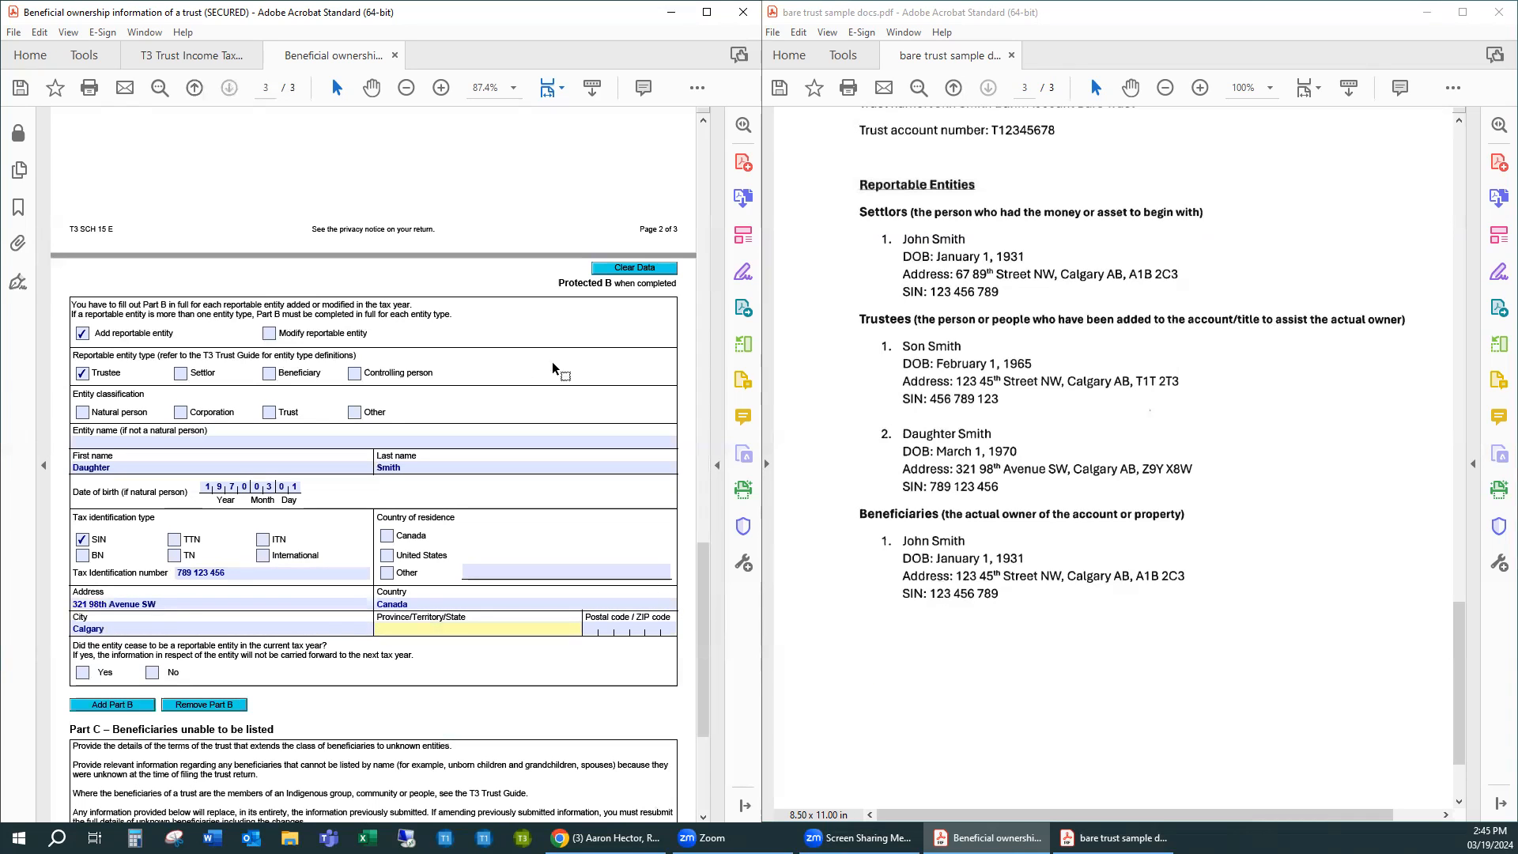
Enter the second trustee's province and postal code and answer No to ceasing to be a reportable entity
{"action": "type", "text": "Alberta"}
{"action": "key", "text": "Tab"}
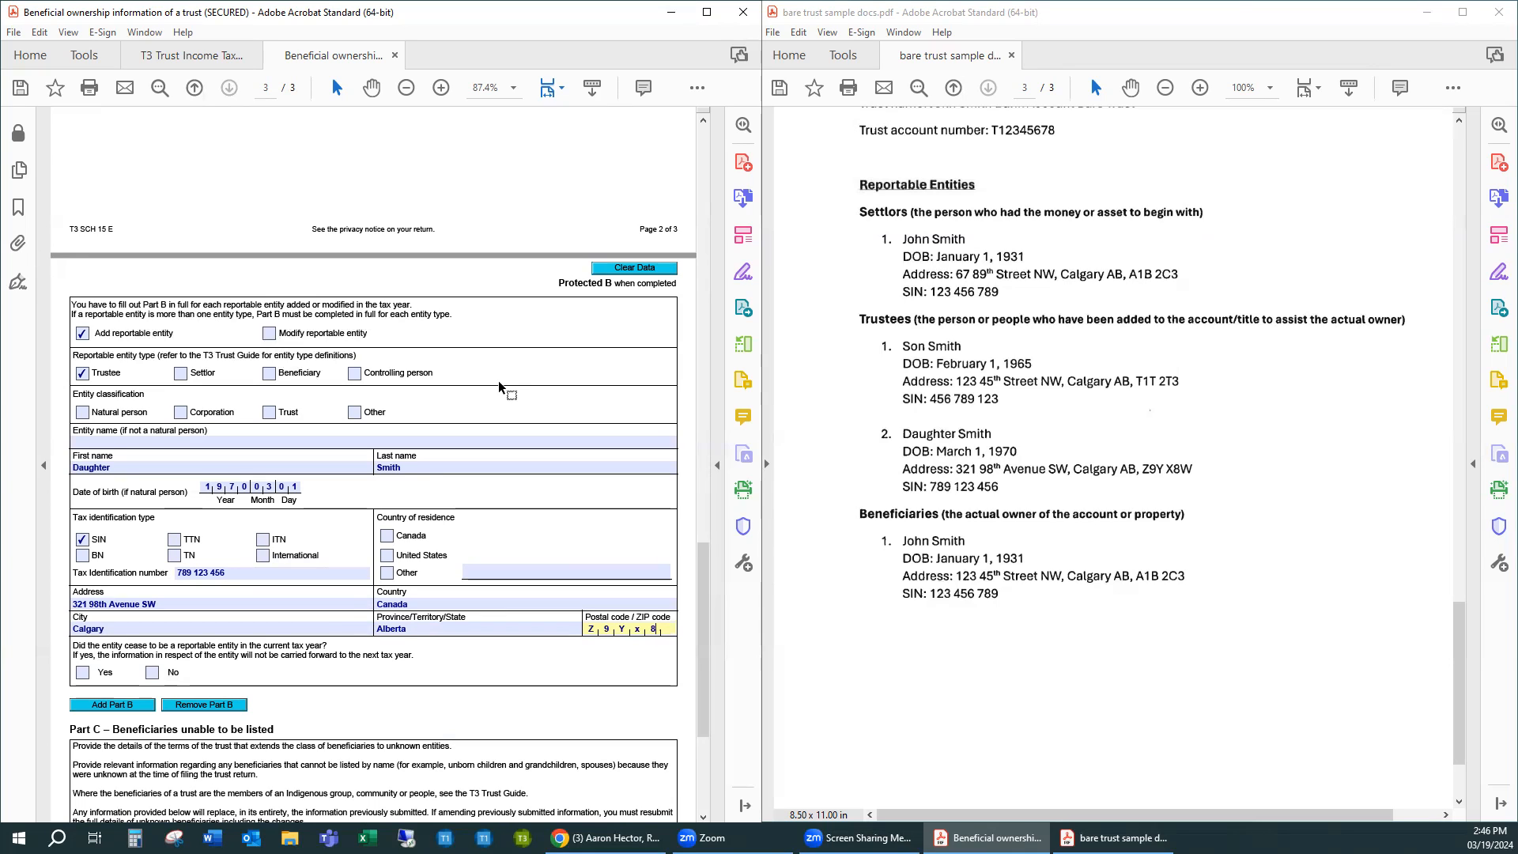
{"action": "type", "text": "X8W"}
{"action": "left_click", "coordinate": [150, 673]}
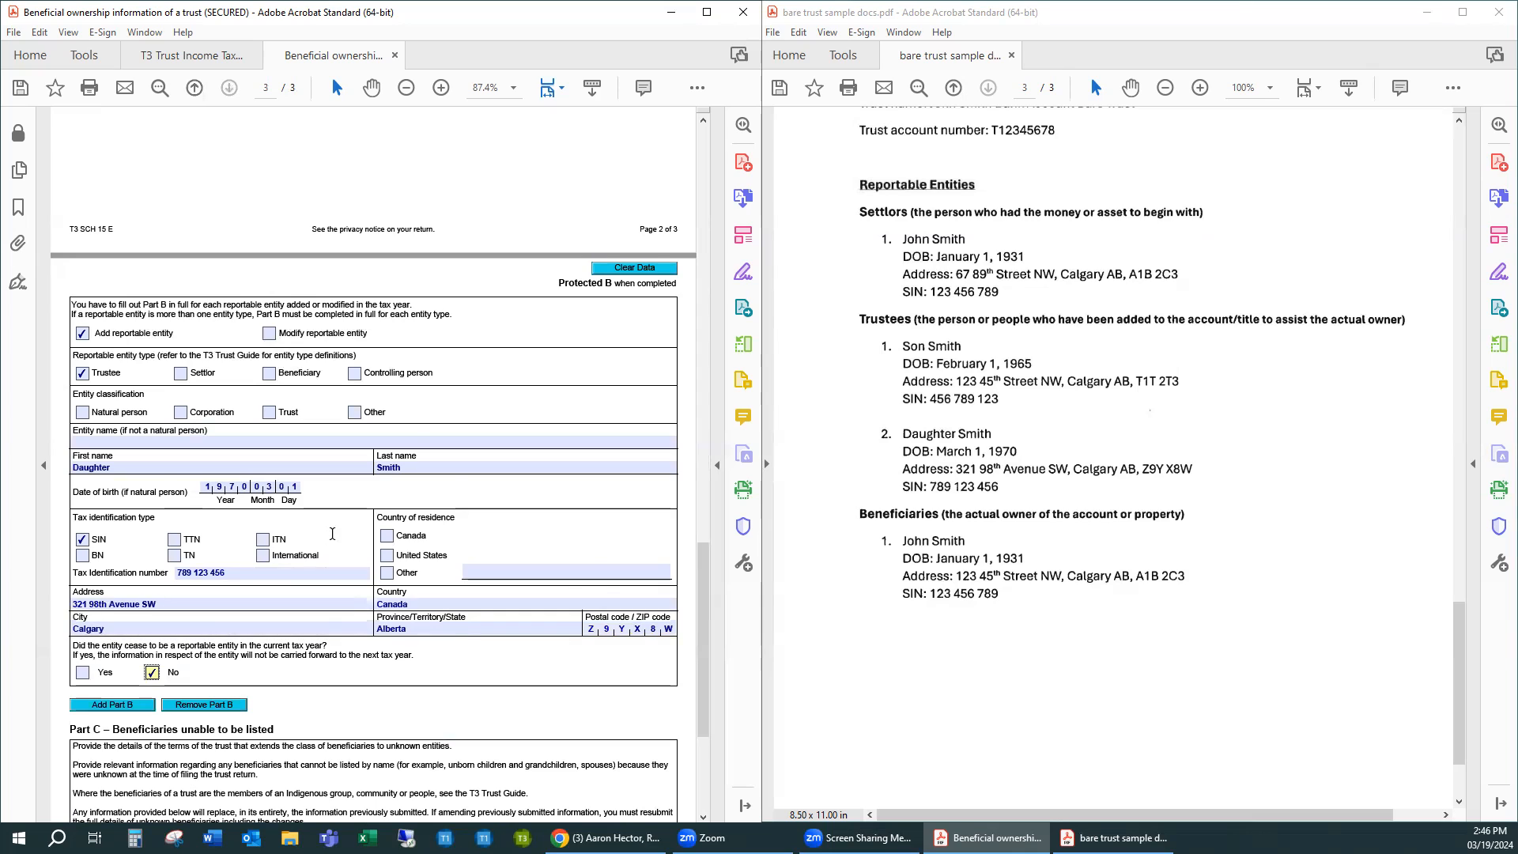
Add a fourth Part B section to Schedule 15 for the beneficiary
{"action": "scroll", "coordinate": [332, 534], "scroll_direction": "down", "scroll_amount": 1}
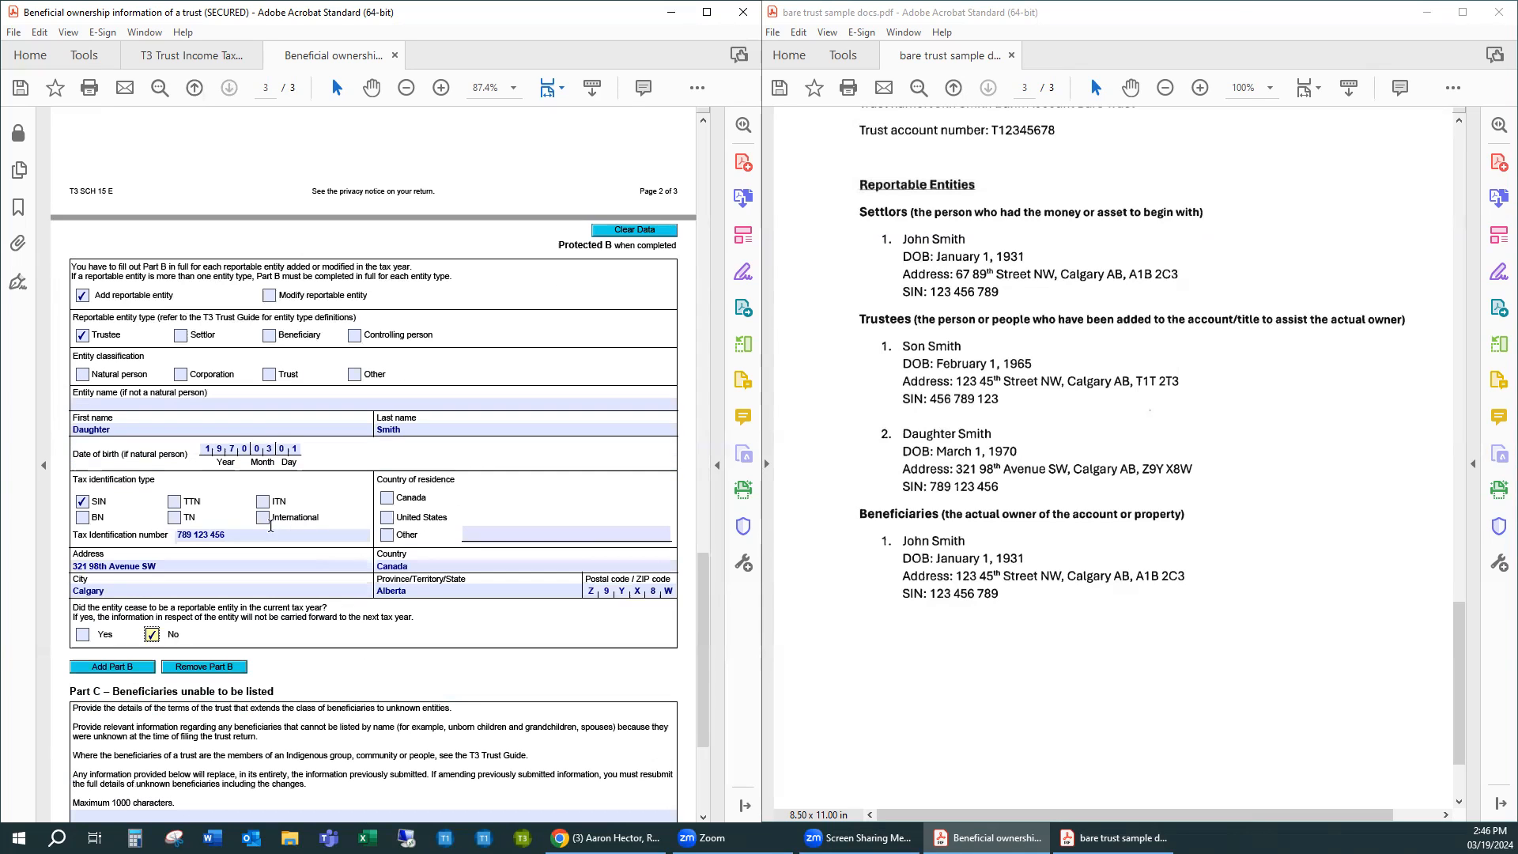
{"action": "left_click", "coordinate": [124, 668]}
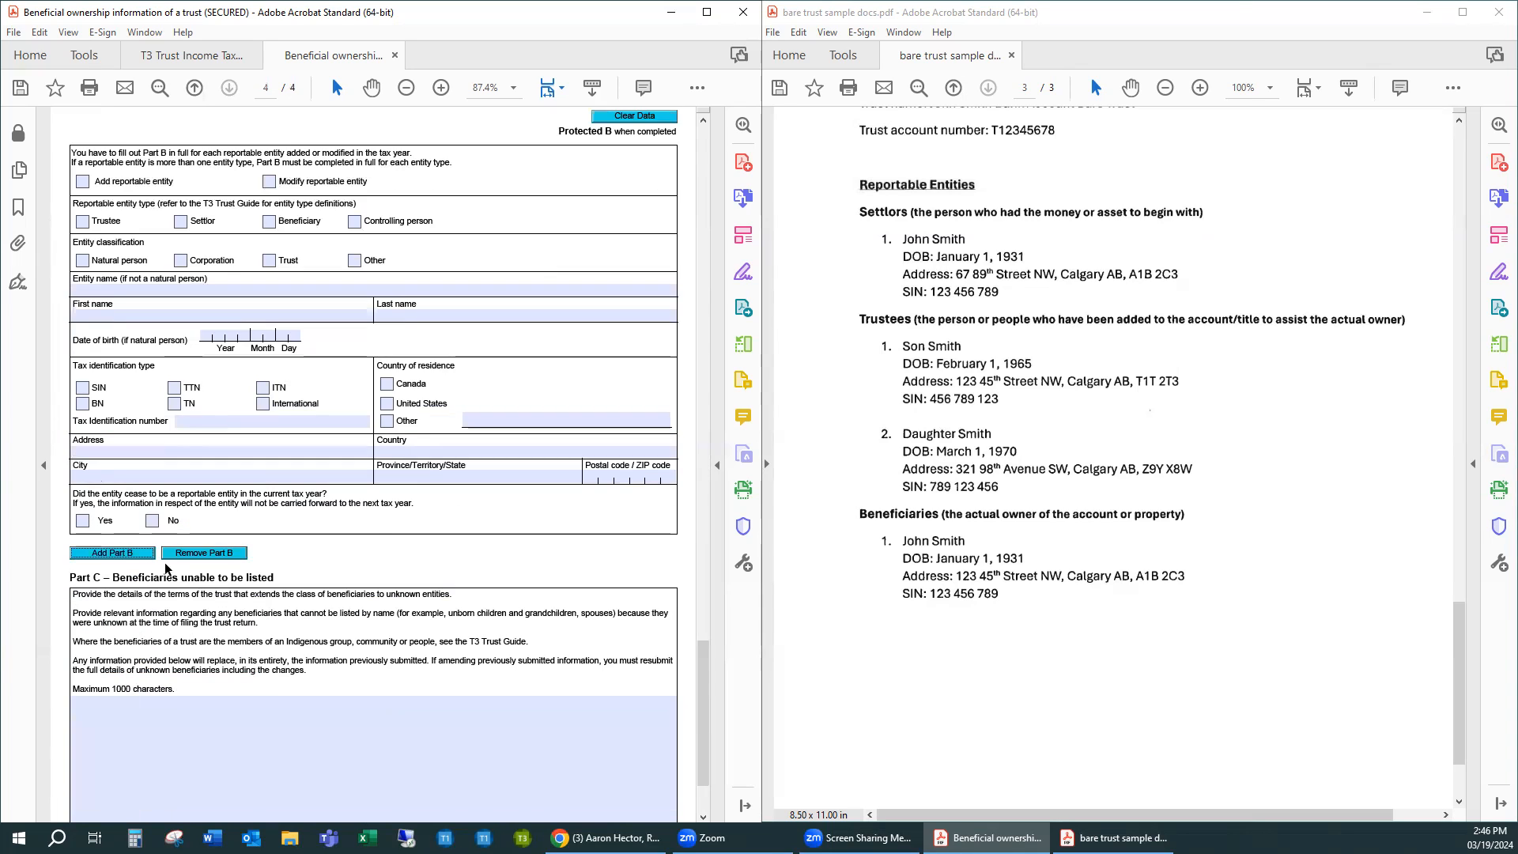
{"action": "scroll", "coordinate": [203, 381], "scroll_direction": "up", "scroll_amount": 16}
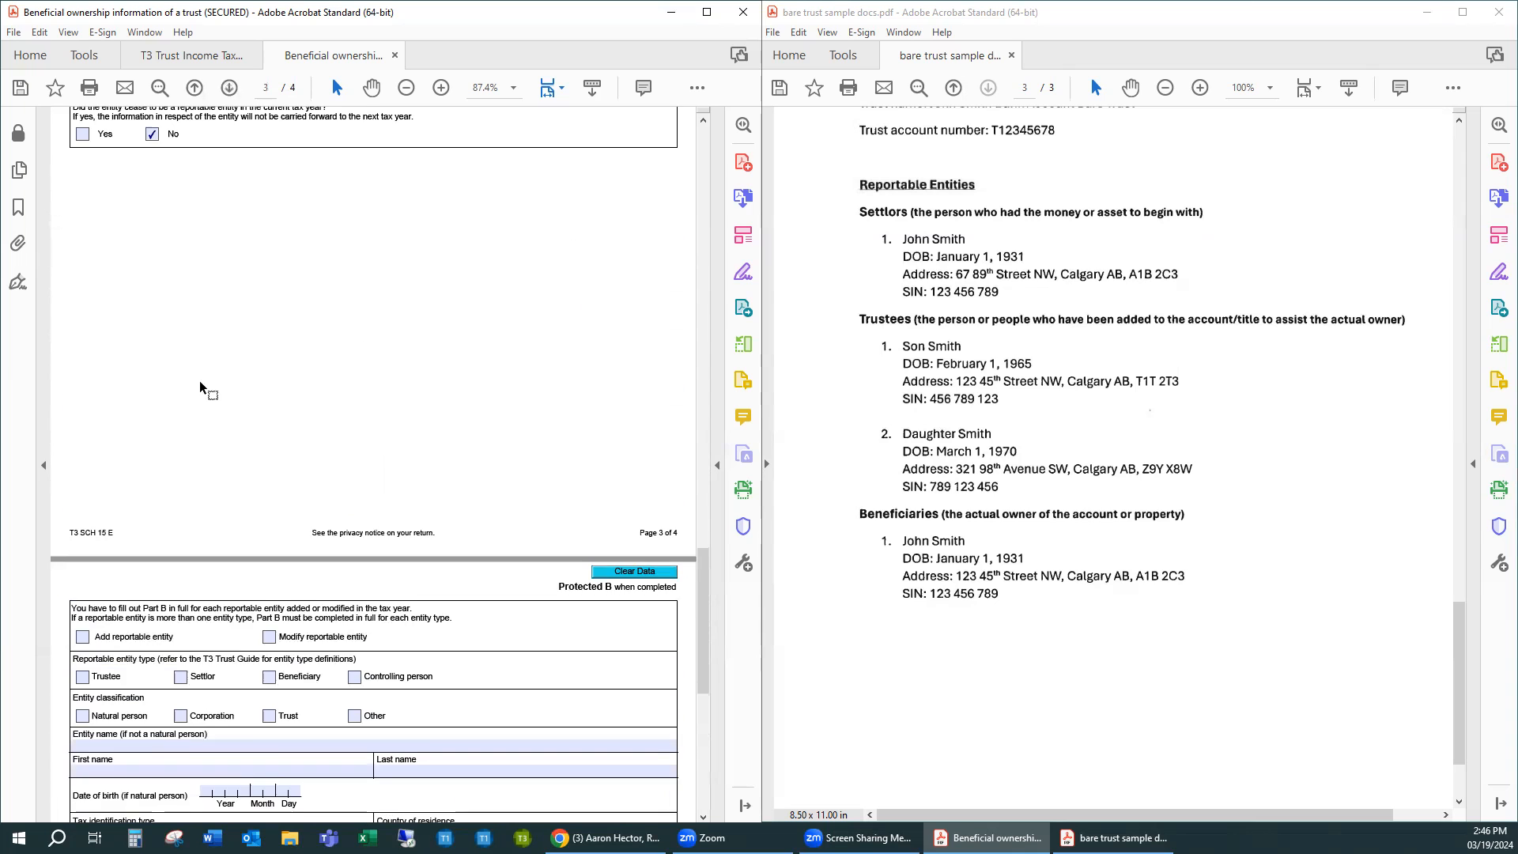
{"action": "scroll", "coordinate": [199, 382], "scroll_direction": "down", "scroll_amount": 12}
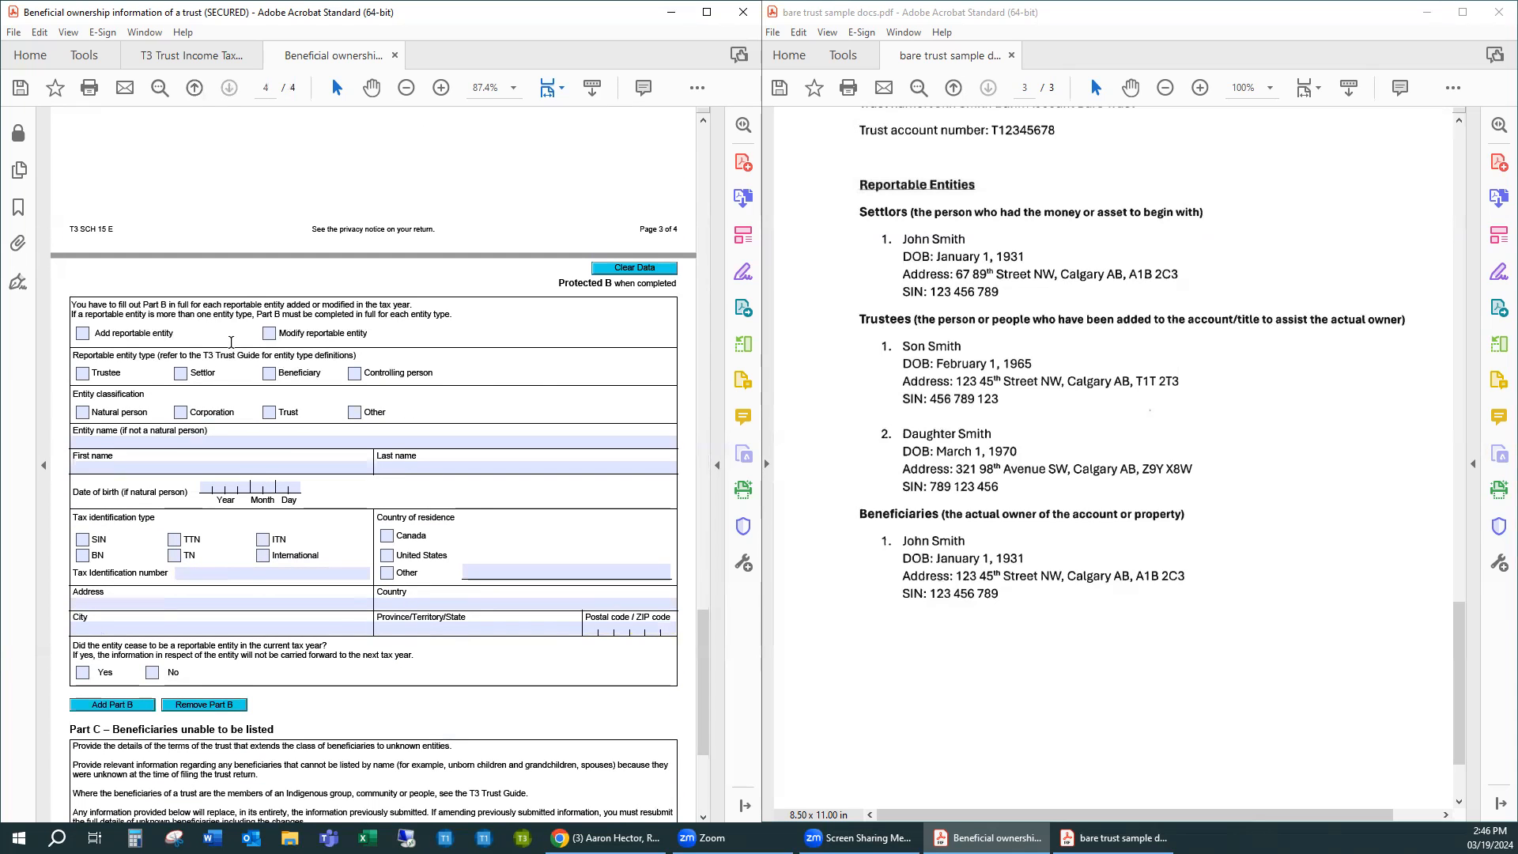
Mark the fourth Part B section as adding a reportable entity, with type Beneficiary and classification Natural person
{"action": "left_click", "coordinate": [82, 333]}
{"action": "left_click", "coordinate": [269, 374]}
{"action": "left_click", "coordinate": [83, 413]}
Enter the beneficiary's first name, last name and date of birth in the fourth Part B section
{"action": "left_click", "coordinate": [229, 468]}
{"action": "type", "text": "john"}
{"action": "key", "text": "Tab"}
{"action": "key", "text": "shift+Tab"}
{"action": "type", "text": "John"}
{"action": "key", "text": "Tab"}
{"action": "type", "text": "Smith"}
{"action": "key", "text": "Tab"}
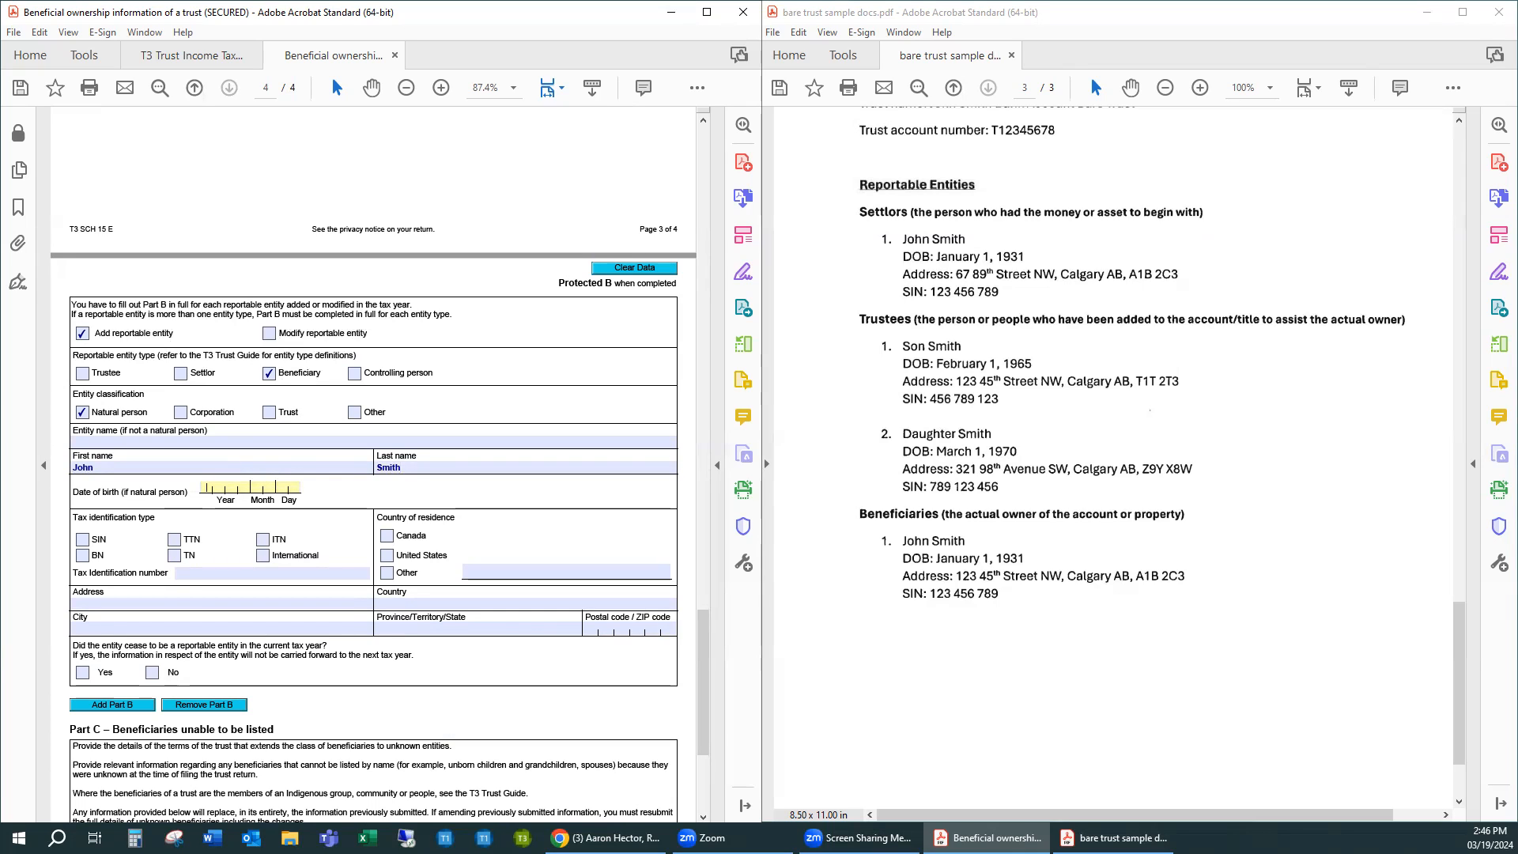
{"action": "type", "text": "197"}
{"action": "key", "text": "BackSpace"}
{"action": "type", "text": "310101"}
{"action": "key", "text": "Tab"}
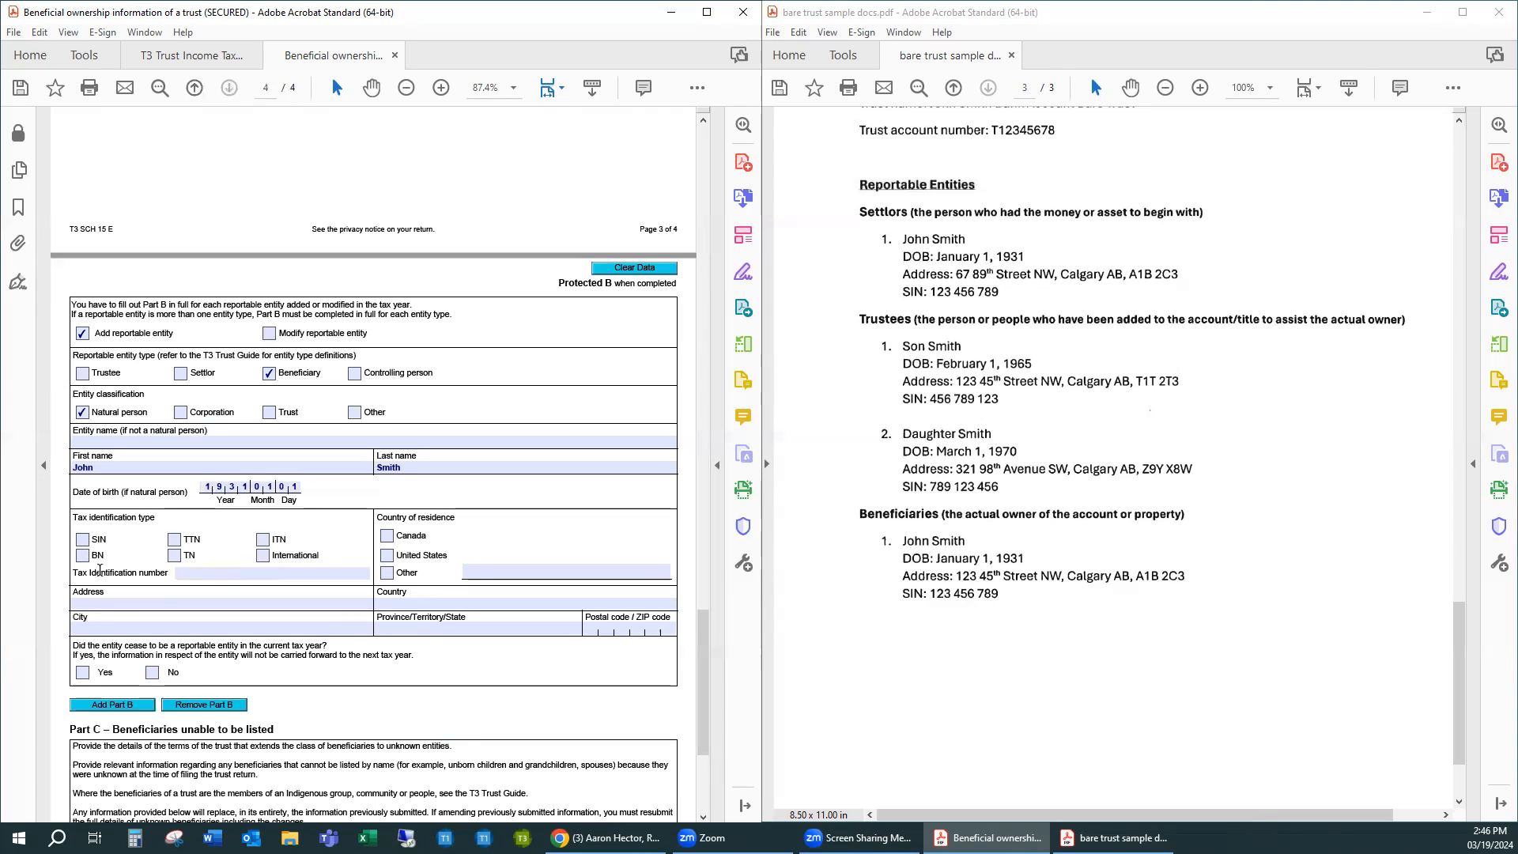
Enter the beneficiary's tax identification number and mark Canada as the country of residence
{"action": "left_click", "coordinate": [185, 574]}
{"action": "type", "text": "12"}
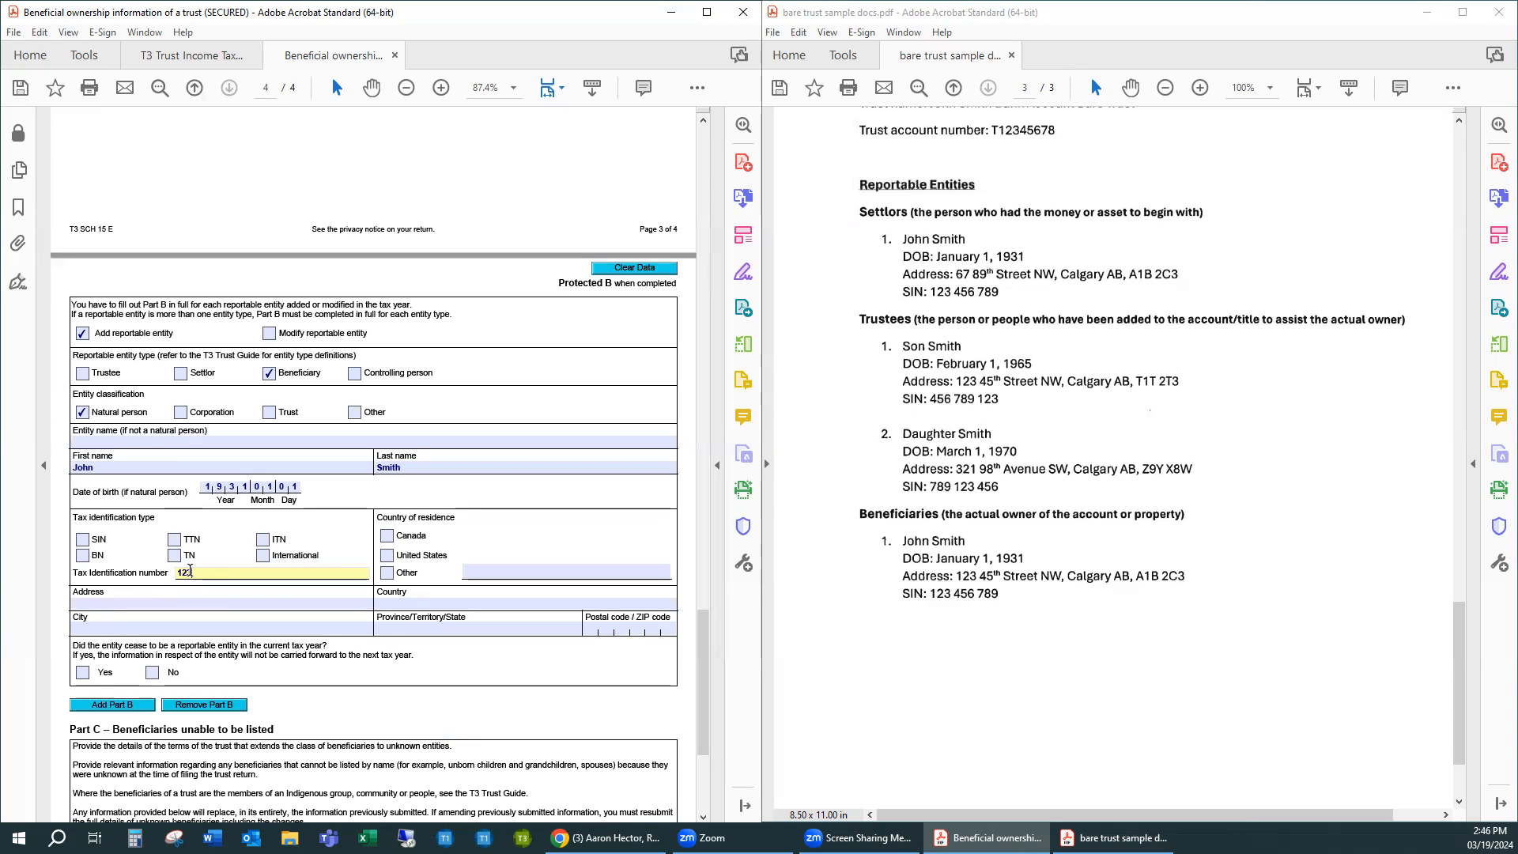
{"action": "type", "text": "3 456 789"}
{"action": "left_click", "coordinate": [387, 538]}
Enter the beneficiary's street address, city and province, with Canada as the country
{"action": "left_click", "coordinate": [218, 604]}
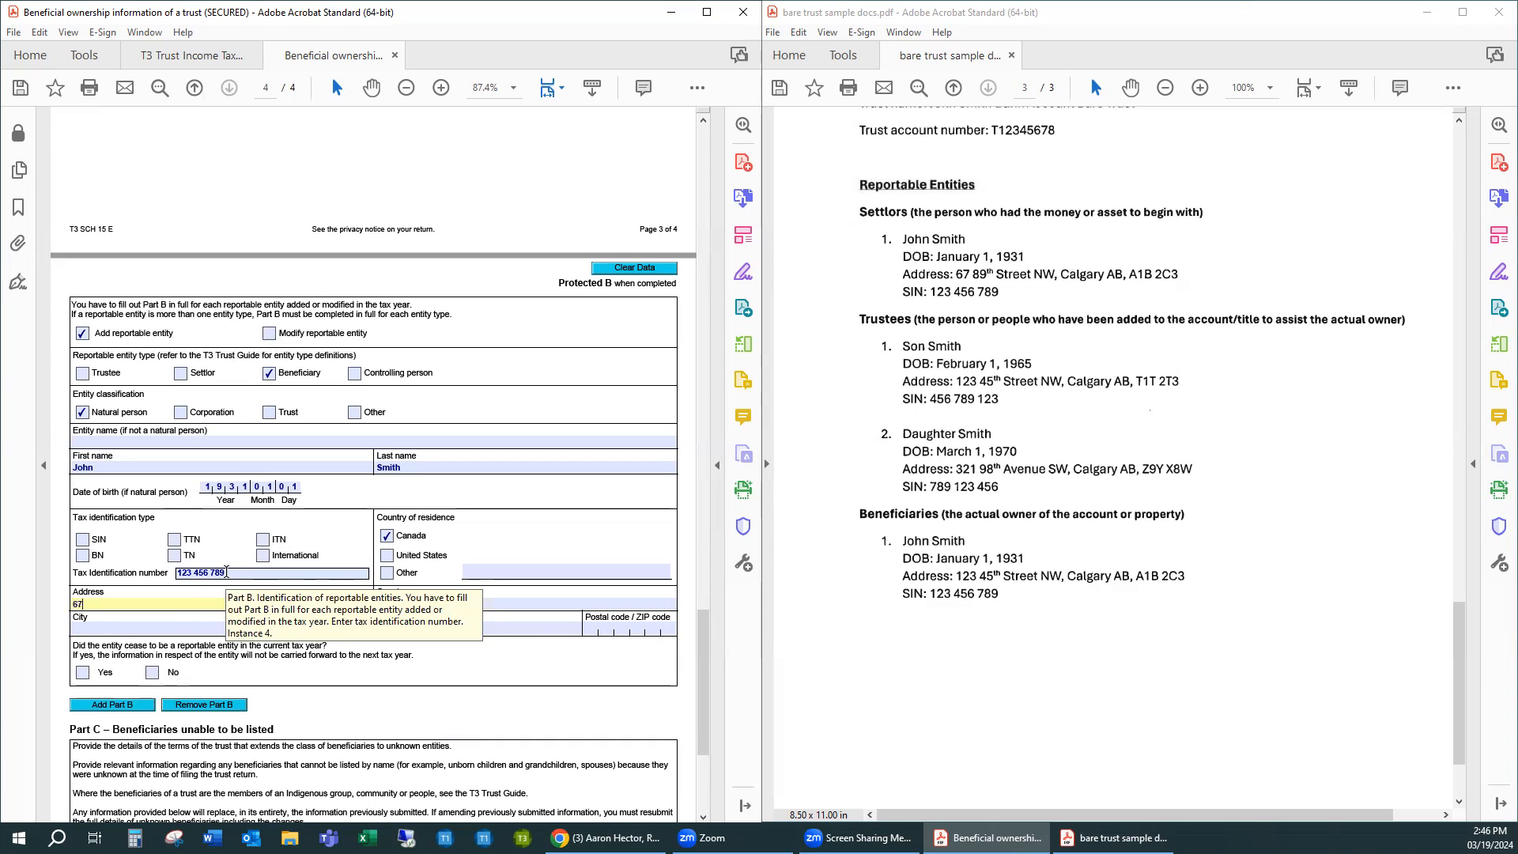
{"action": "type", "text": "67 89th Street NW"}
{"action": "key", "text": "Tab"}
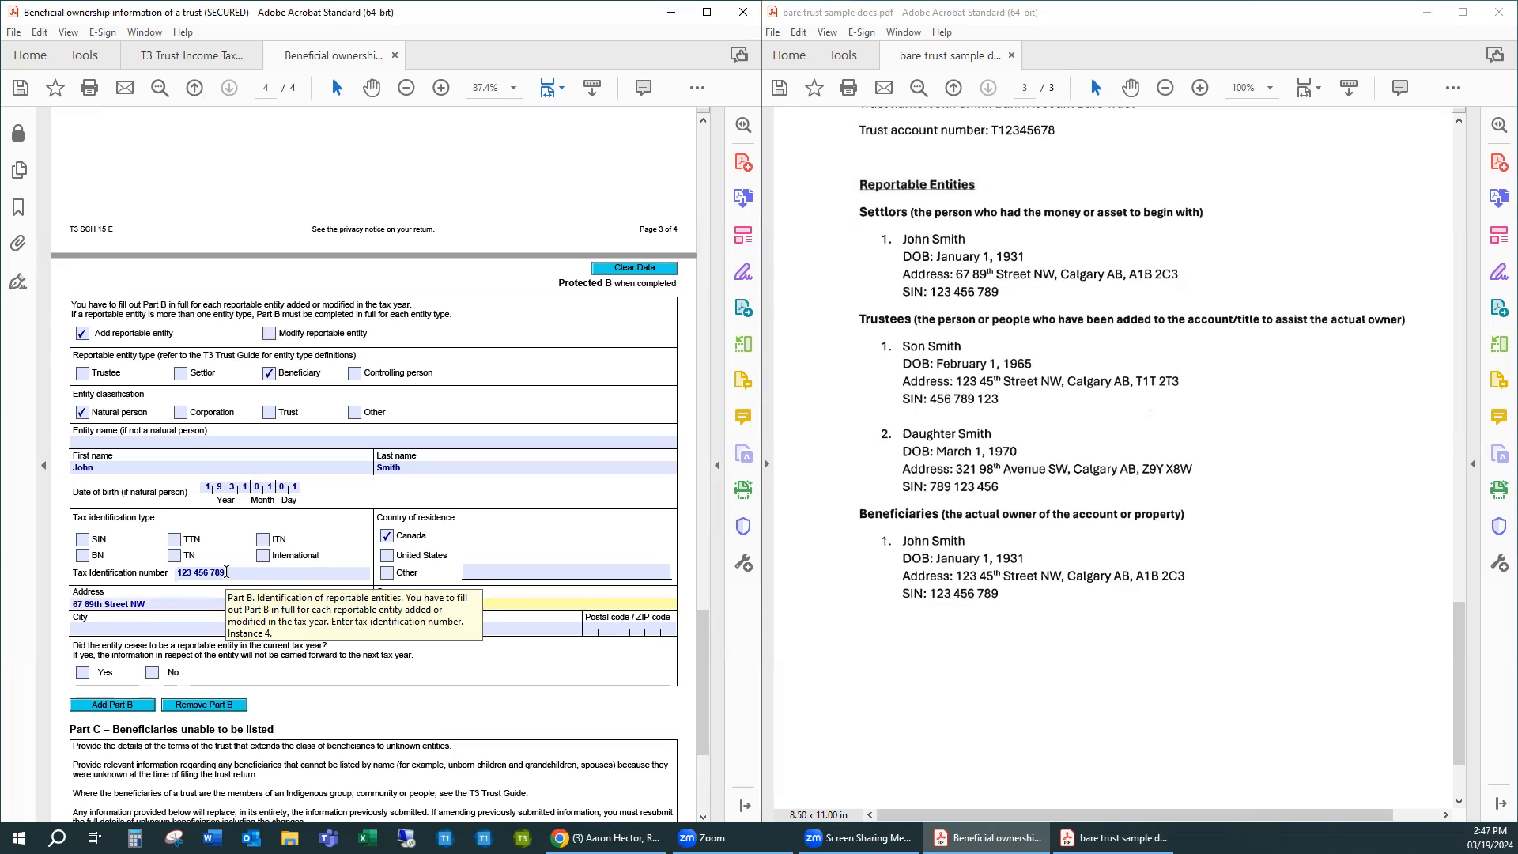
{"action": "key", "text": "Tab"}
{"action": "type", "text": "Calgary"}
{"action": "key", "text": "Tab"}
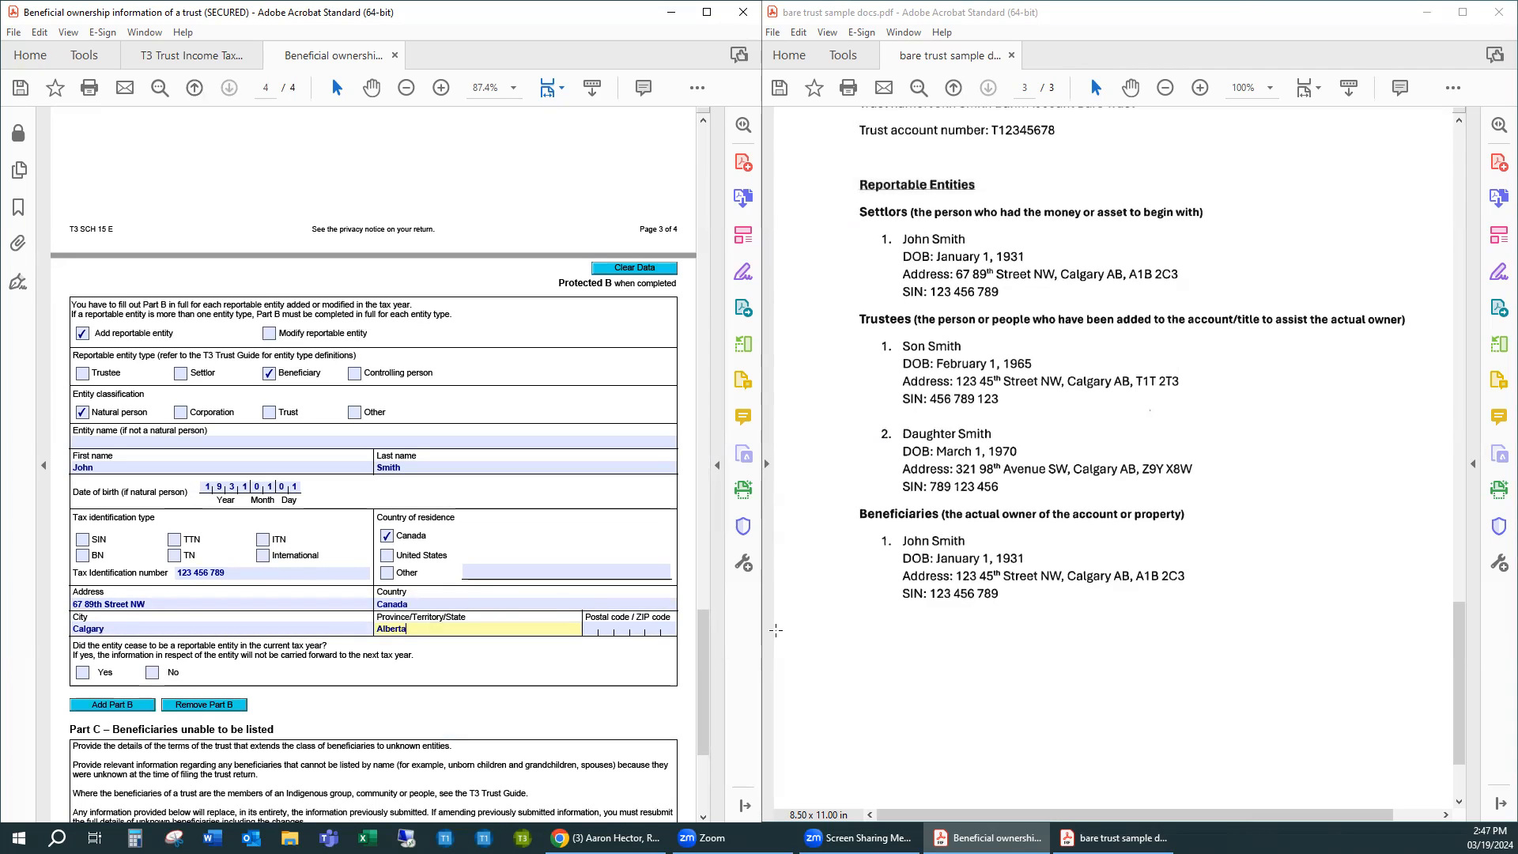
Enter the beneficiary's postal code and answer No to ceasing to be a reportable entity
{"action": "left_click", "coordinate": [596, 630]}
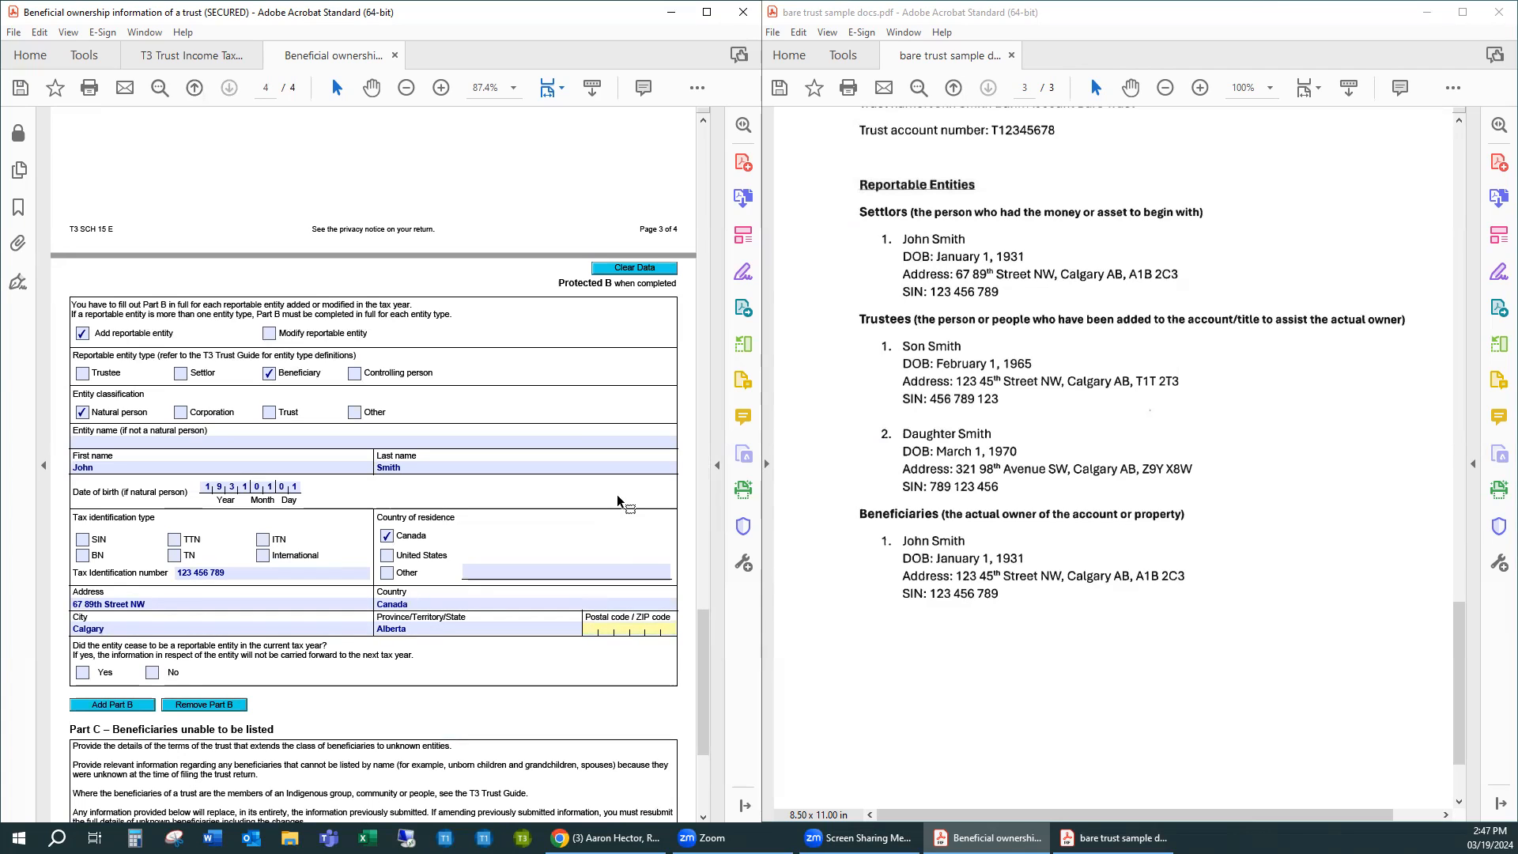
{"action": "type", "text": "A1B2C3"}
{"action": "left_click", "coordinate": [152, 673]}
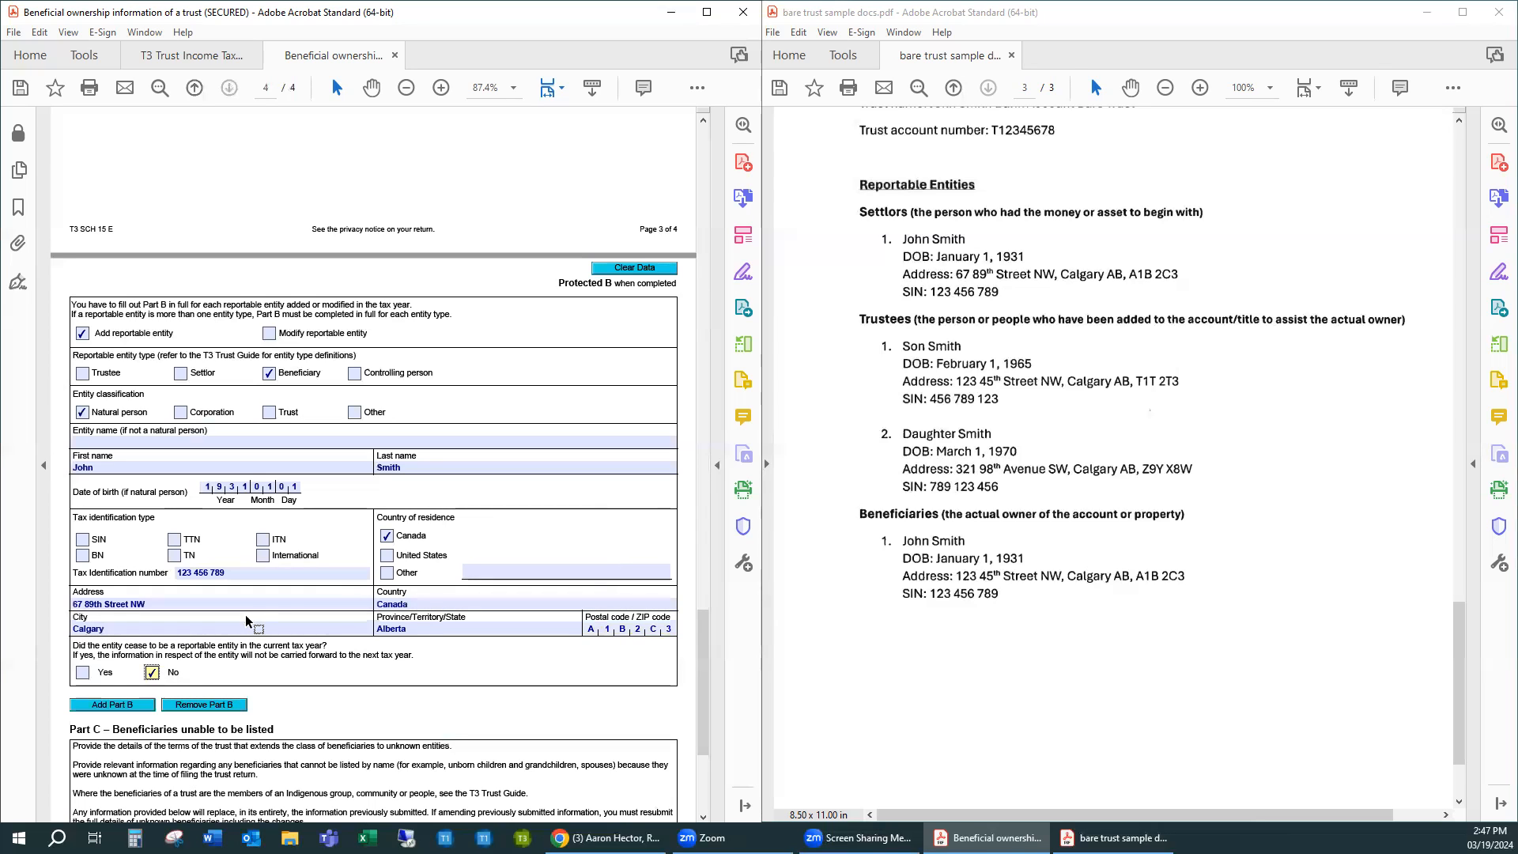
Review Part C and the rest of the completed Schedule 15, along with the first page of the T3 return
{"action": "scroll", "coordinate": [362, 577], "scroll_direction": "down", "scroll_amount": 1}
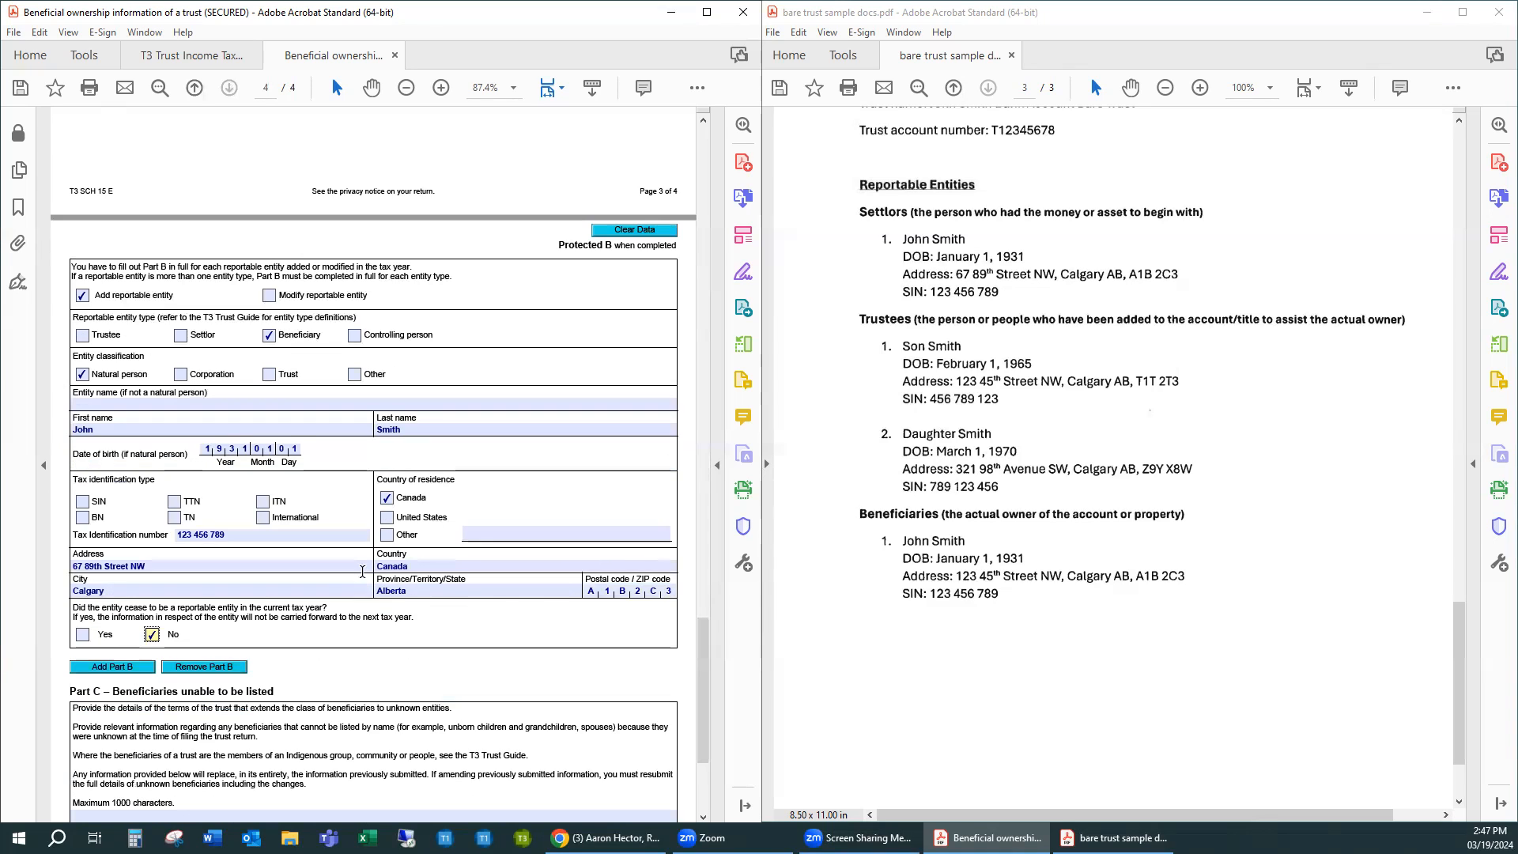
{"action": "scroll", "coordinate": [362, 571], "scroll_direction": "down", "scroll_amount": 2}
{"action": "scroll", "coordinate": [416, 583], "scroll_direction": "down", "scroll_amount": 4}
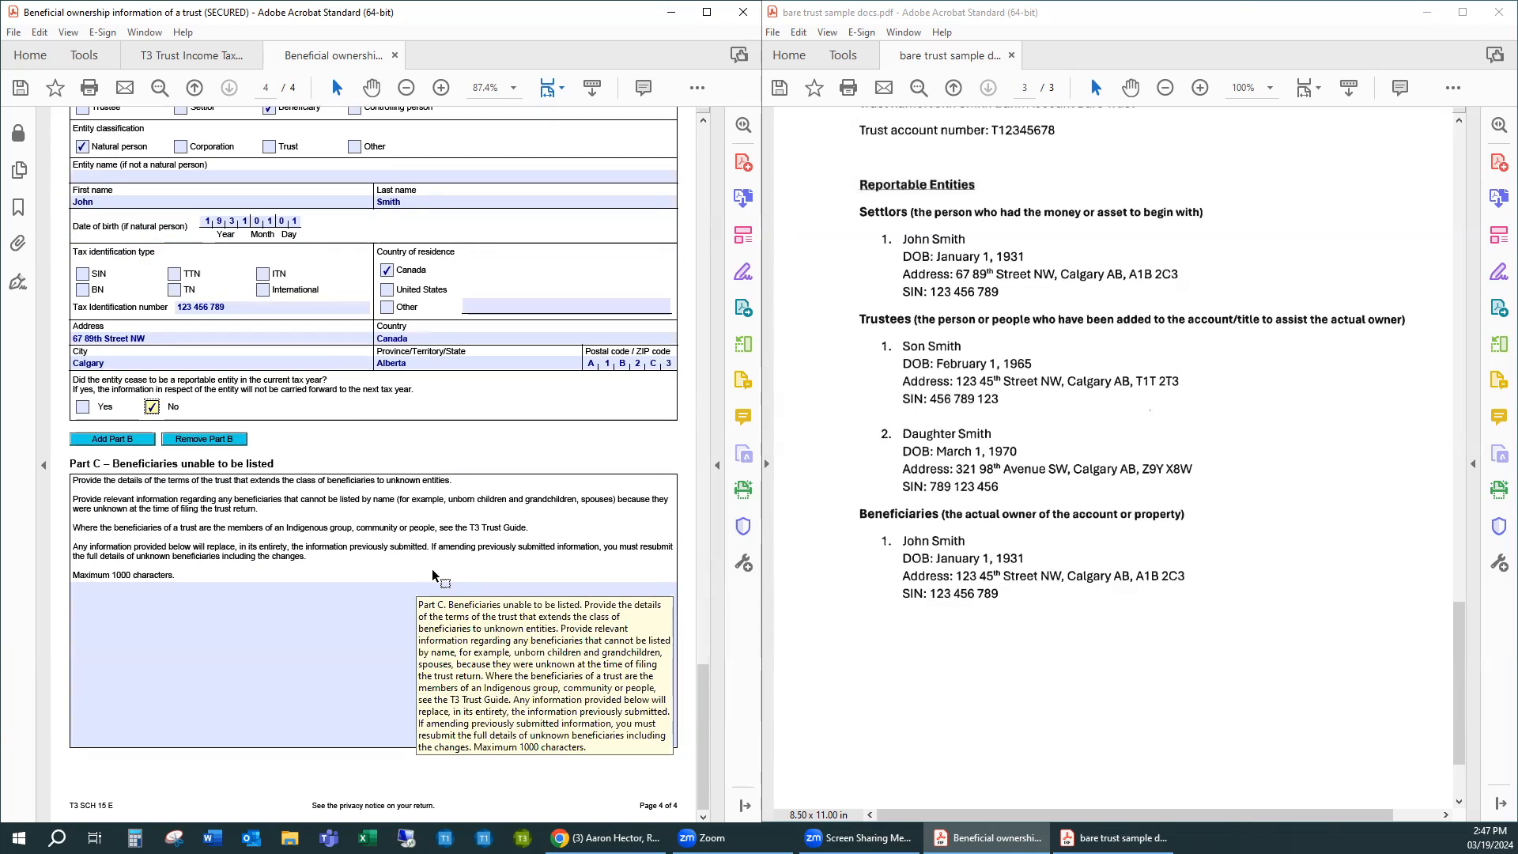
{"action": "scroll", "coordinate": [433, 574], "scroll_direction": "up", "scroll_amount": 12}
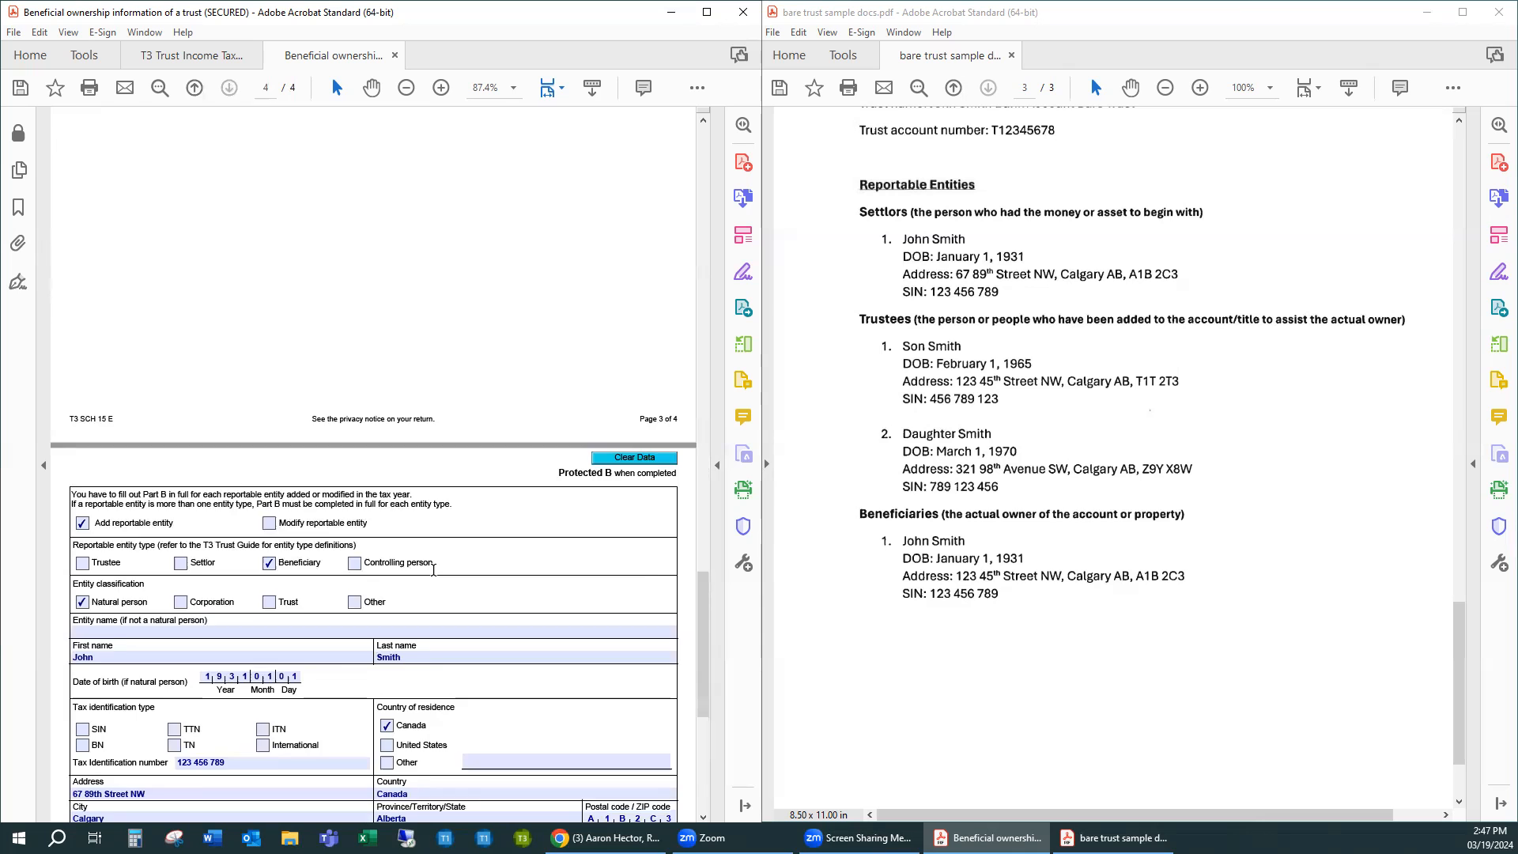
{"action": "scroll", "coordinate": [433, 569], "scroll_direction": "up", "scroll_amount": 20}
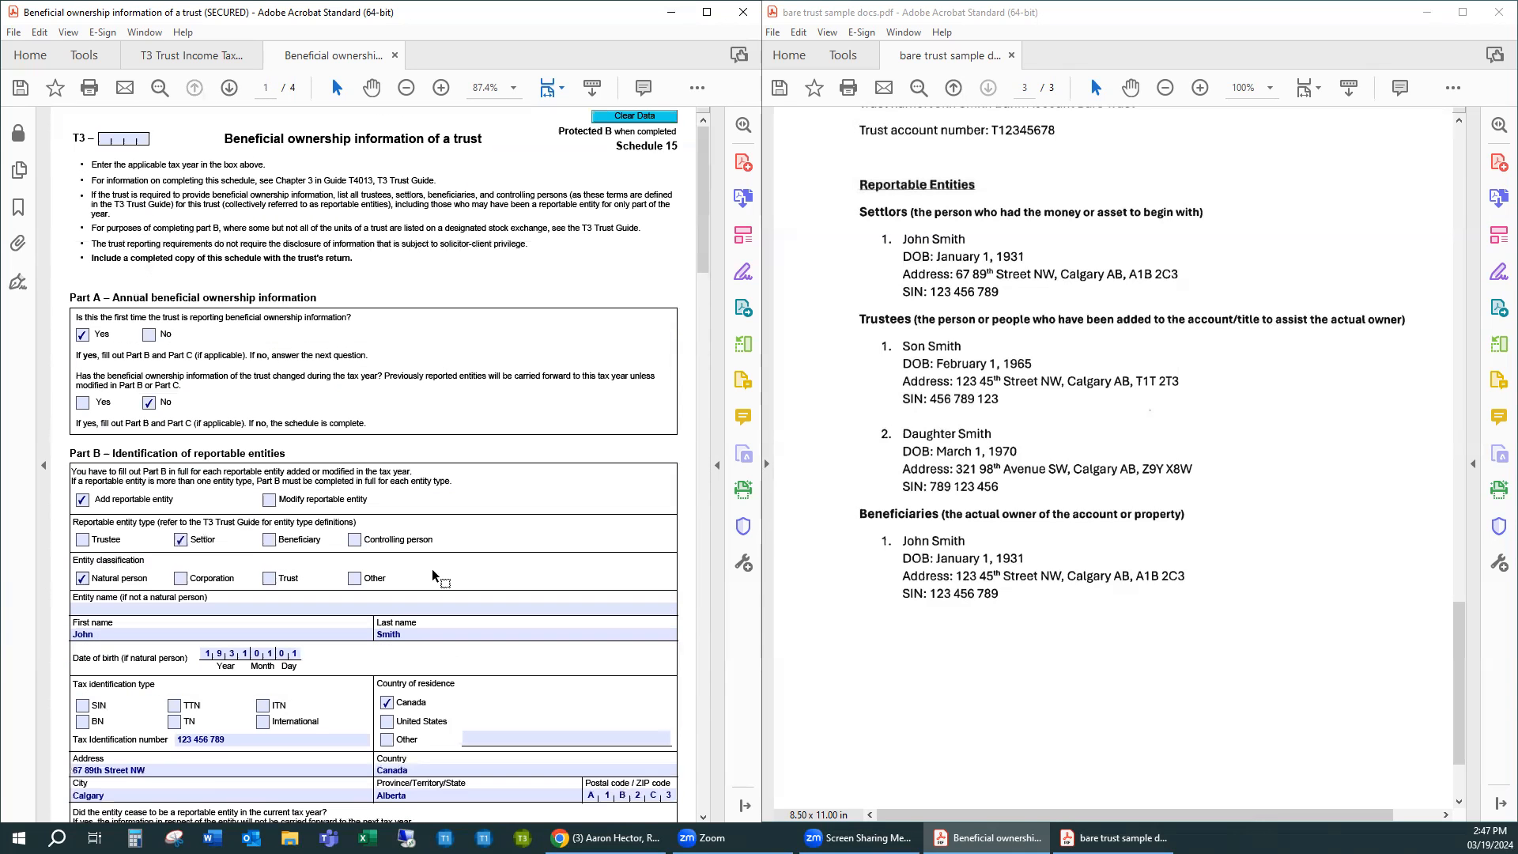
{"action": "left_click", "coordinate": [190, 57]}
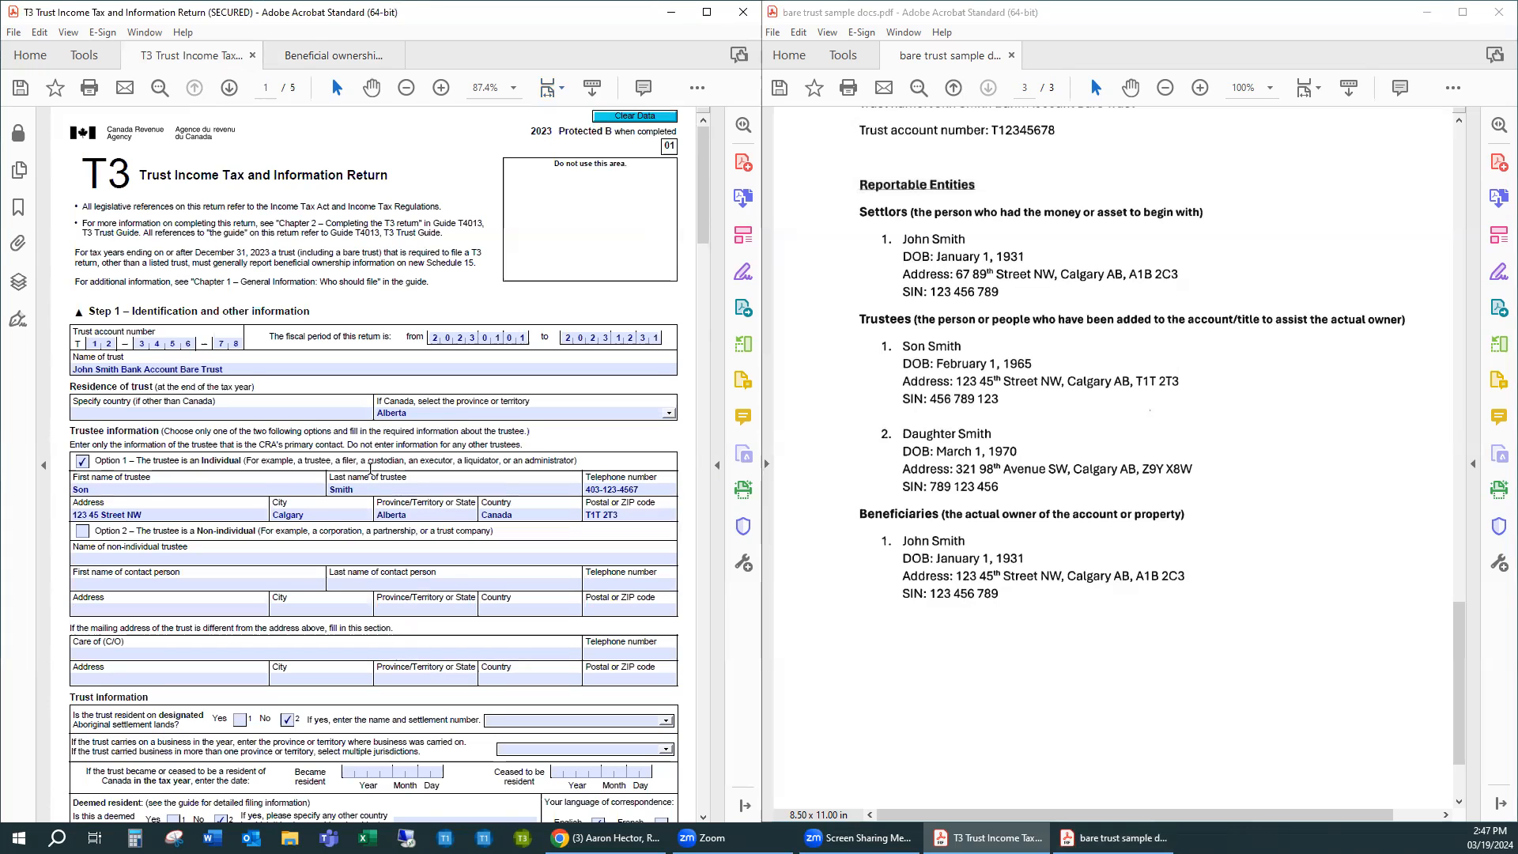
{"action": "left_click", "coordinate": [308, 57]}
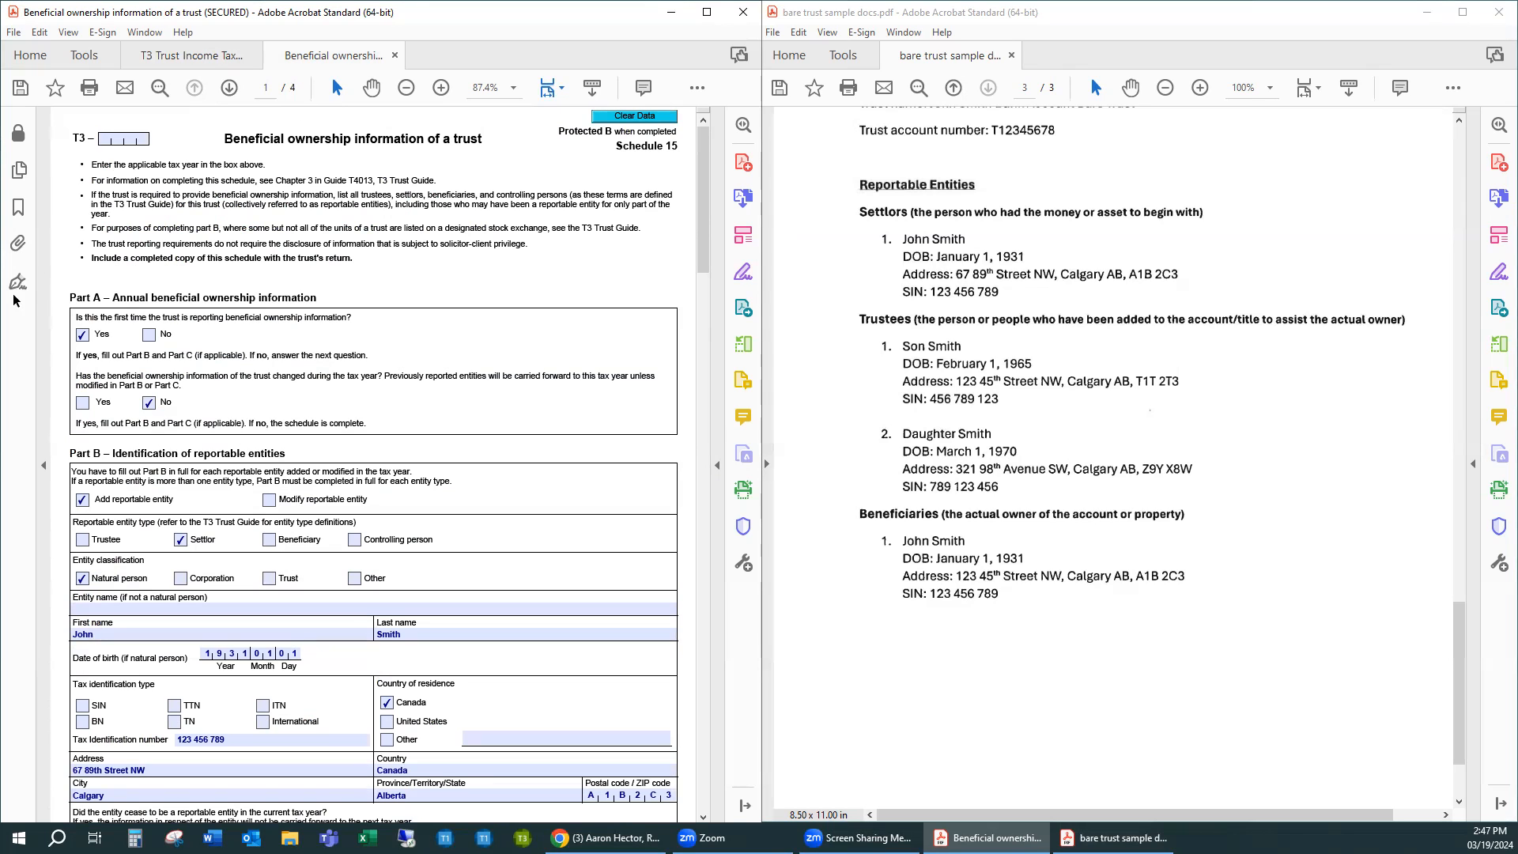
Switch to Chrome, search the web for "where to mail t3 return" and open the Canada.ca page "Where to file a T3 return"
{"action": "left_click", "coordinate": [605, 838]}
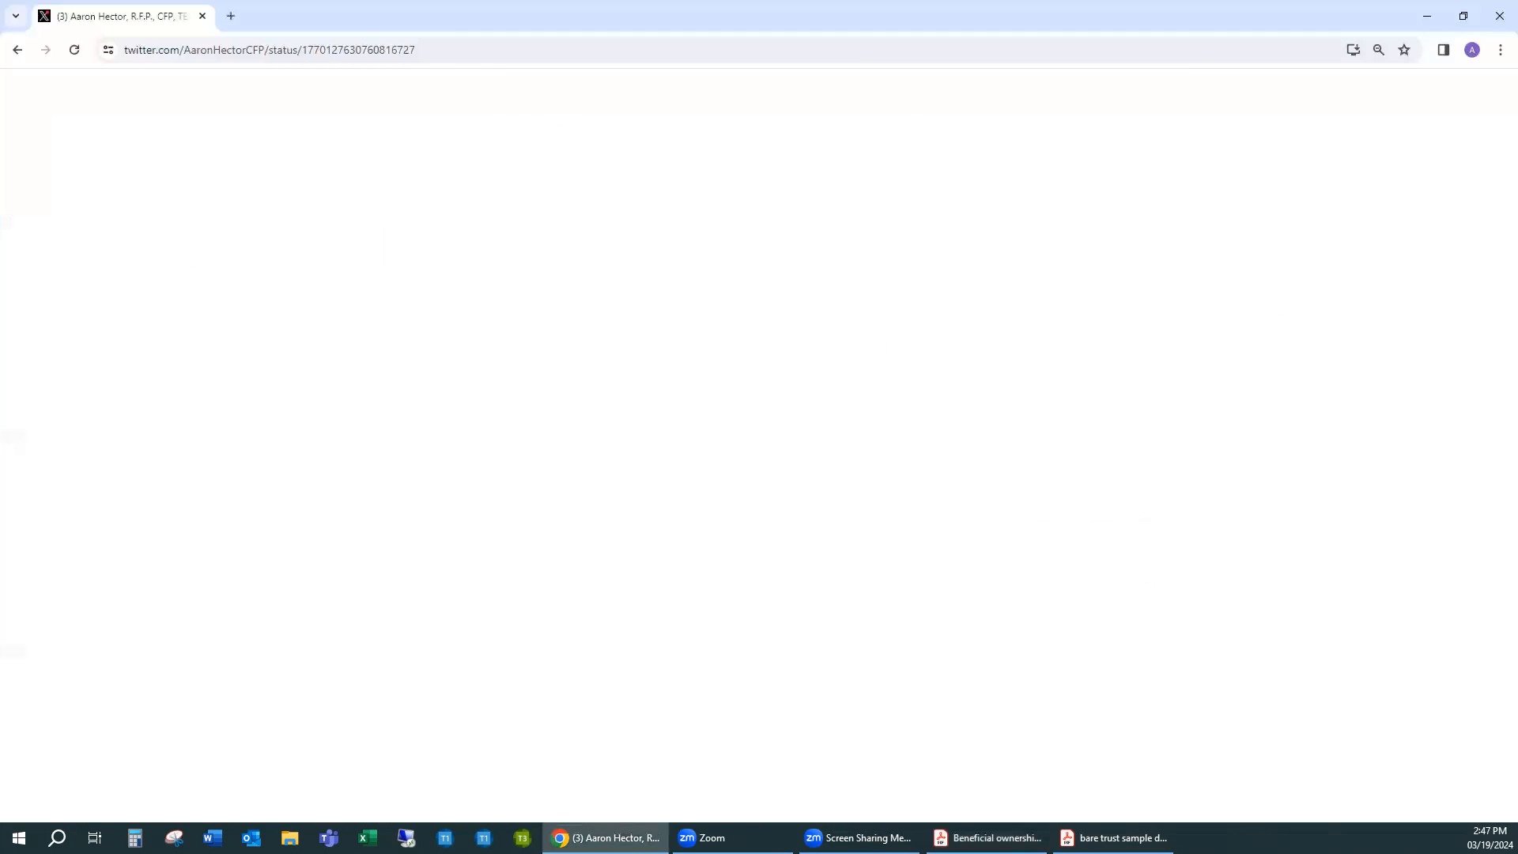
{"action": "left_click", "coordinate": [419, 44]}
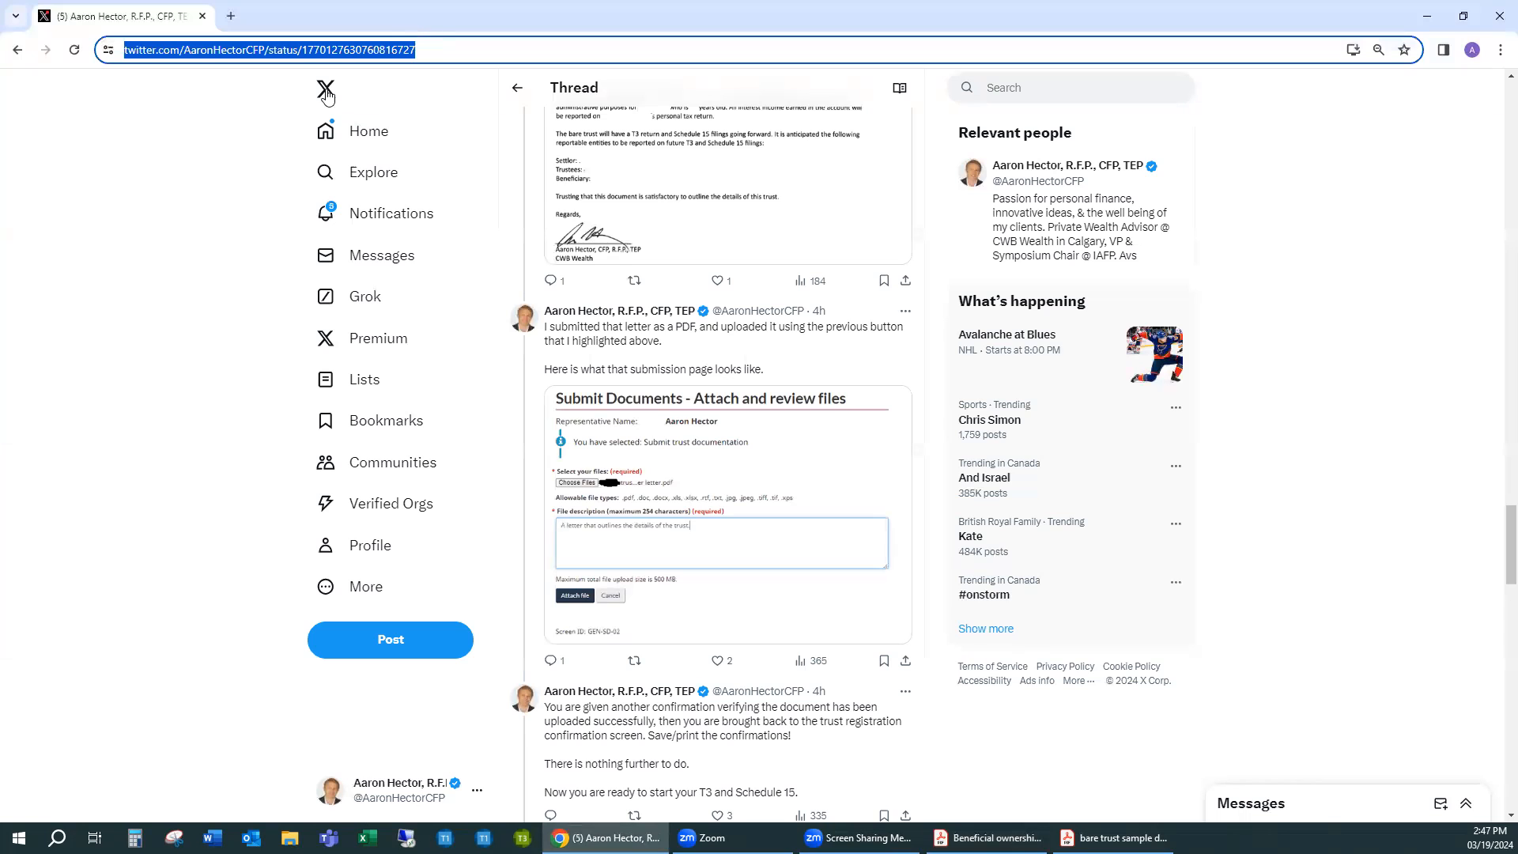
{"action": "type", "text": "where to mail t3 "}
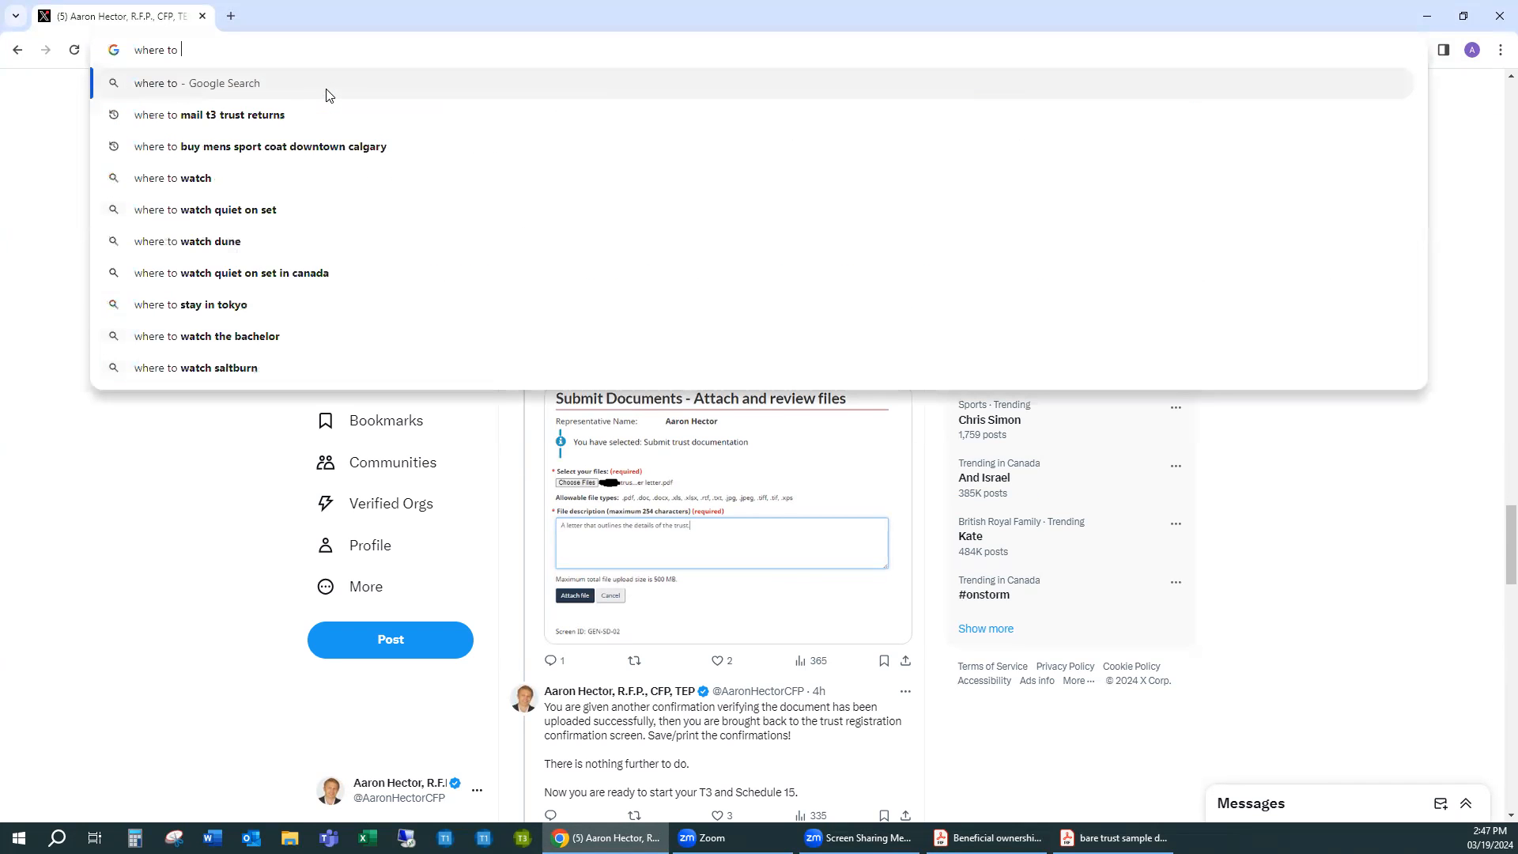
{"action": "type", "text": "return"}
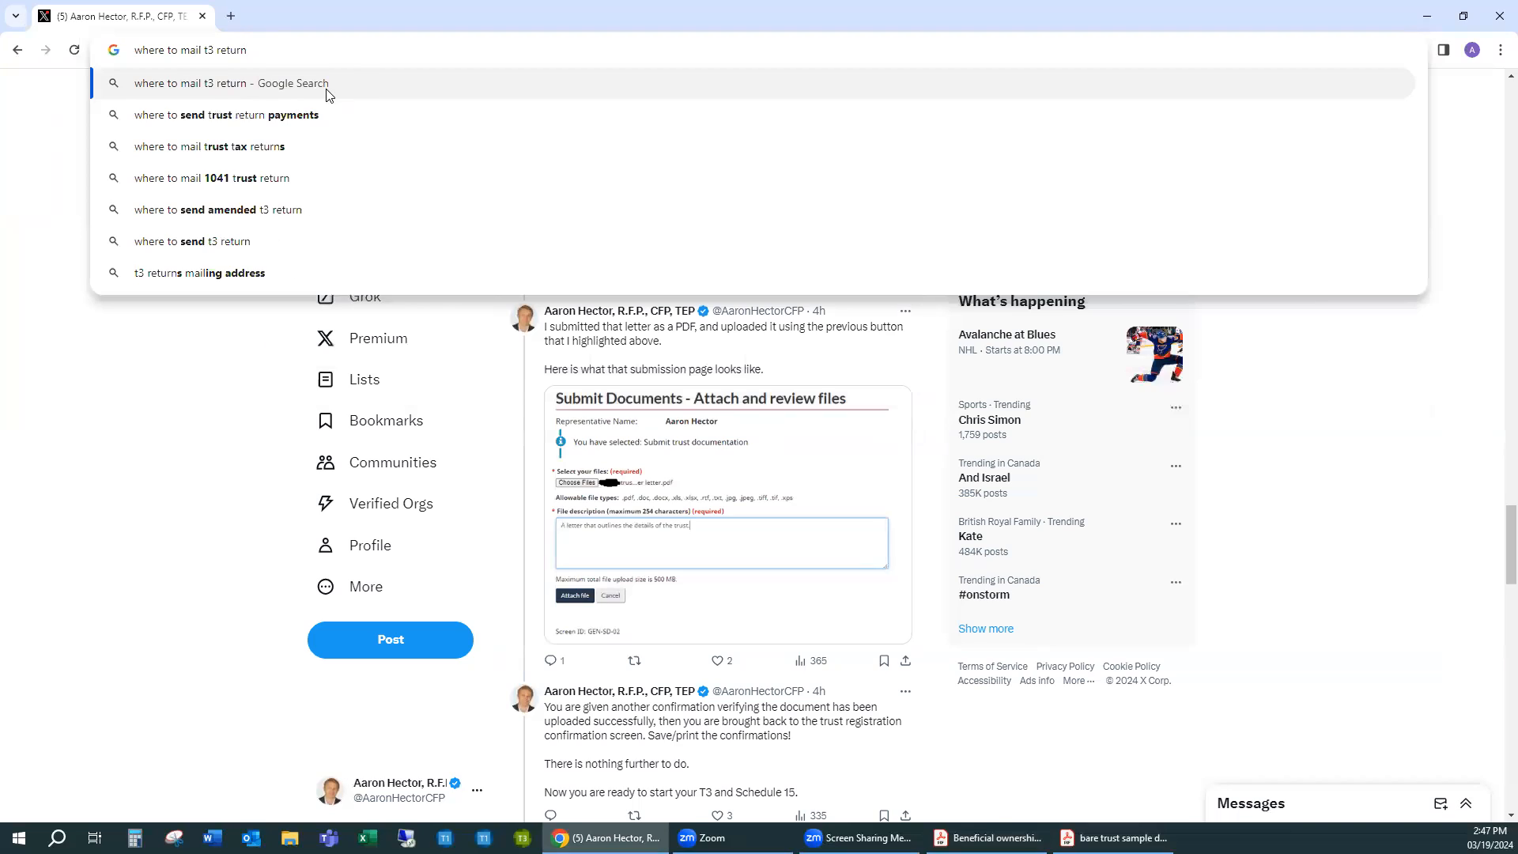
{"action": "left_click", "coordinate": [328, 87]}
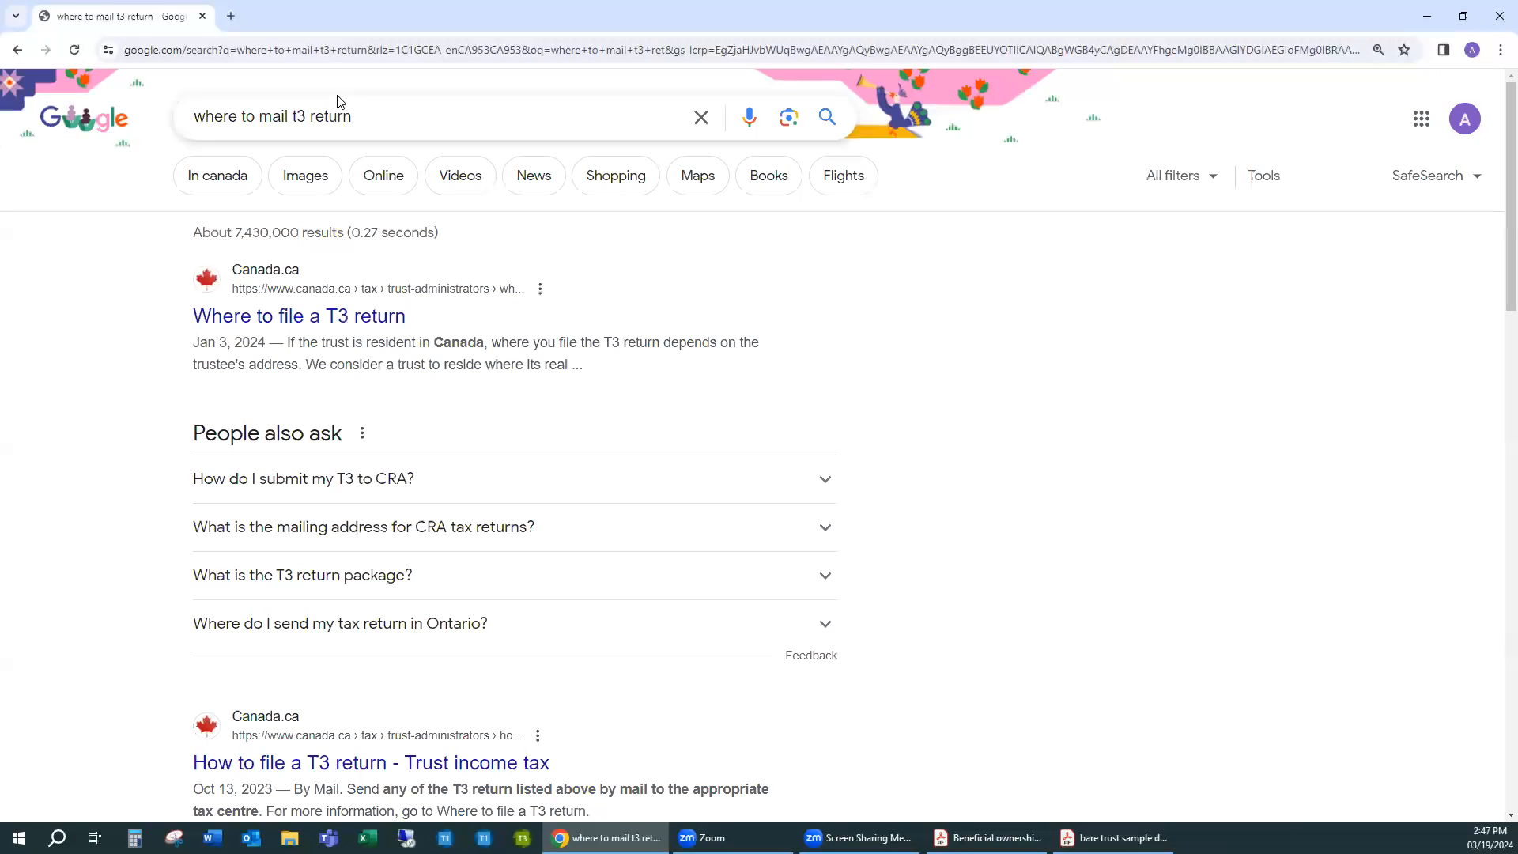
{"action": "left_click", "coordinate": [270, 317]}
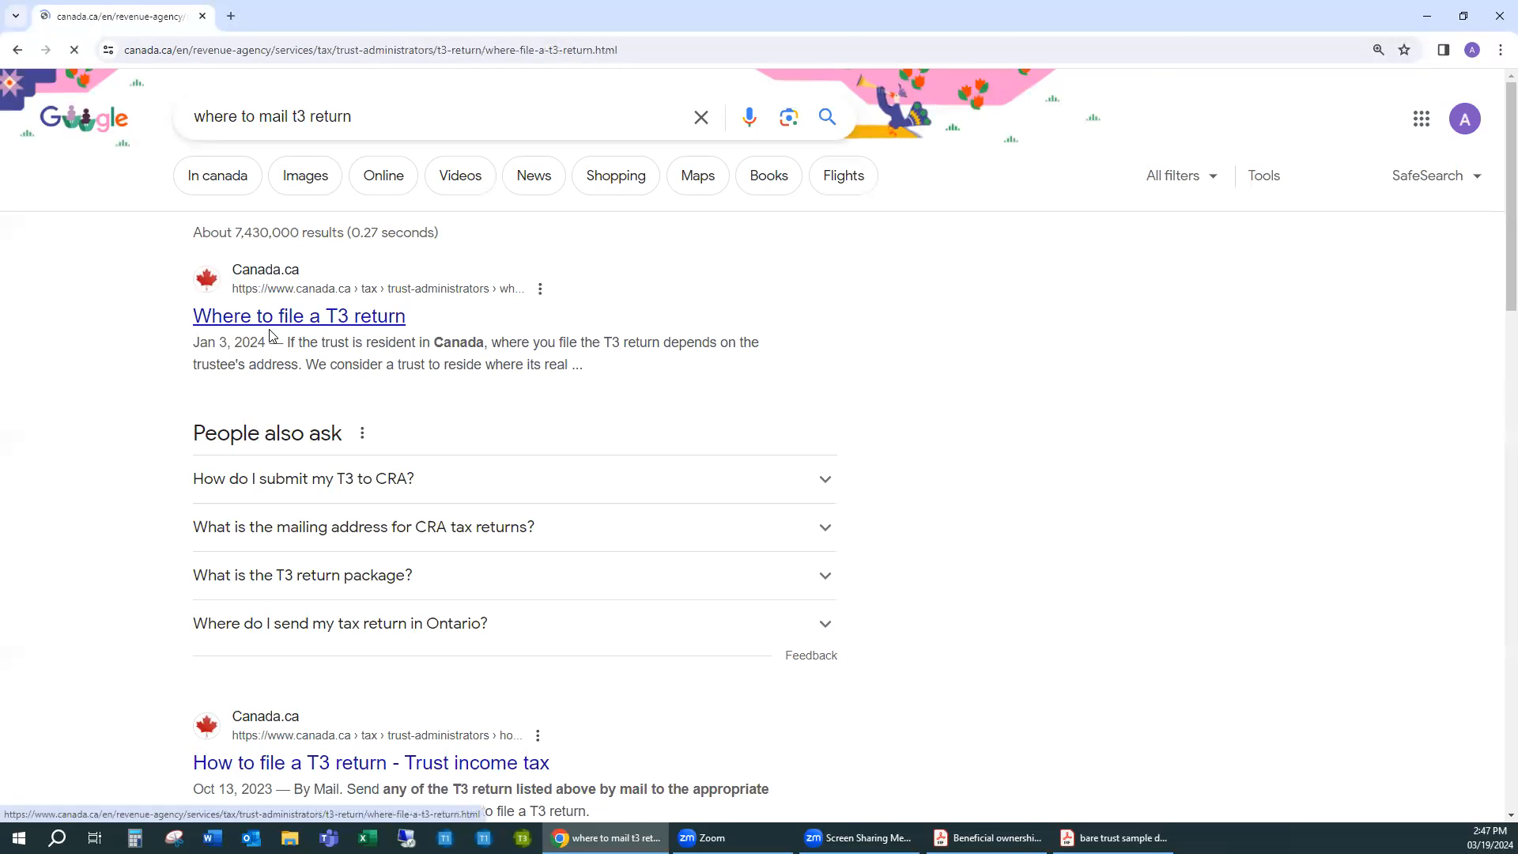
Find the Trusts resident in Canada section and read which provinces file with the Sudbury Tax Centre
{"action": "scroll", "coordinate": [351, 349], "scroll_direction": "down", "scroll_amount": 7}
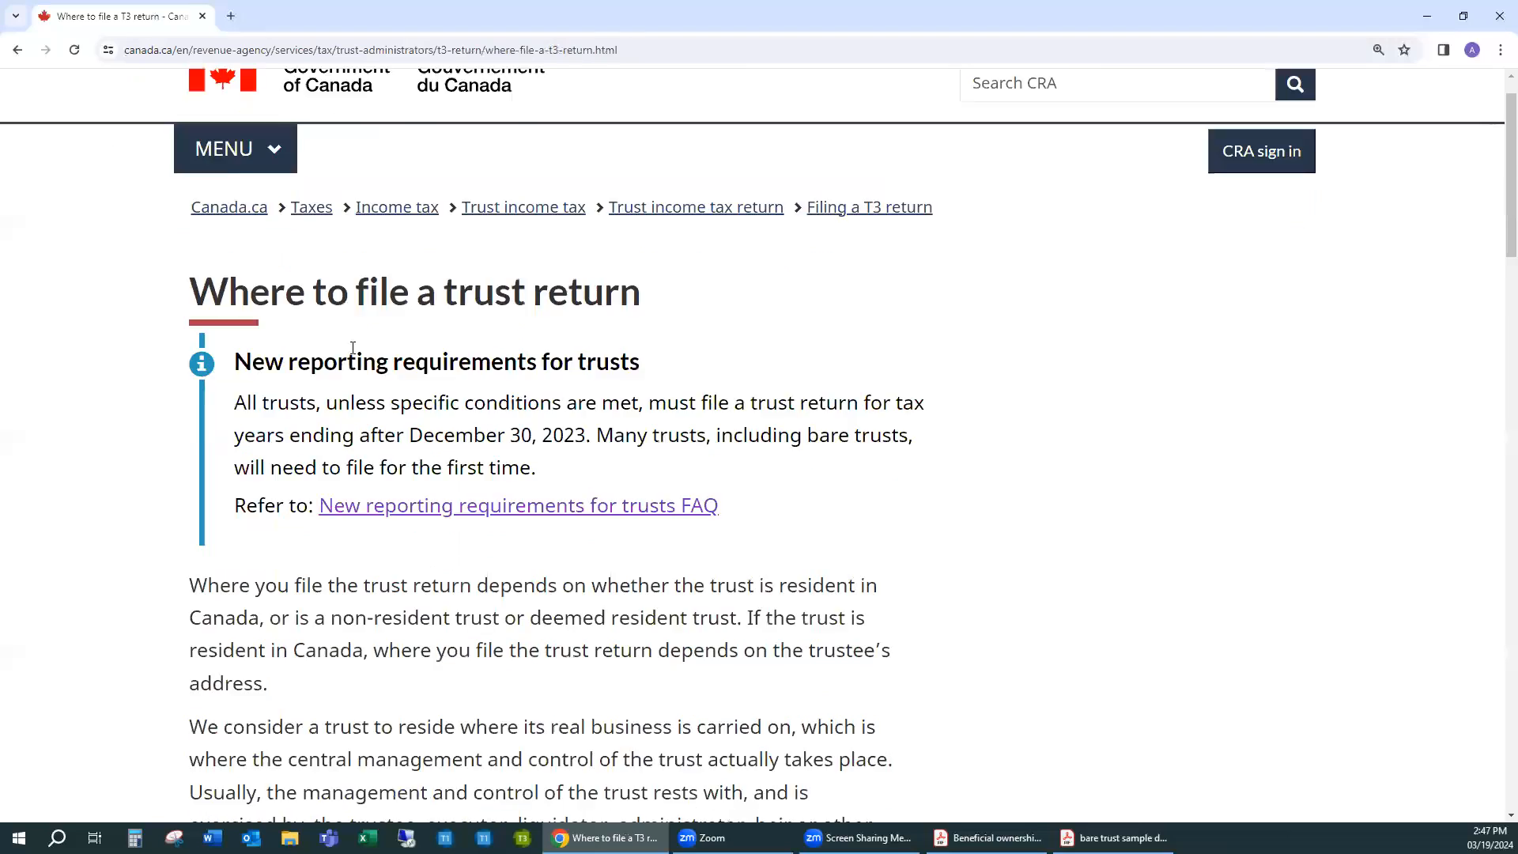
{"action": "scroll", "coordinate": [589, 371], "scroll_direction": "down", "scroll_amount": 6}
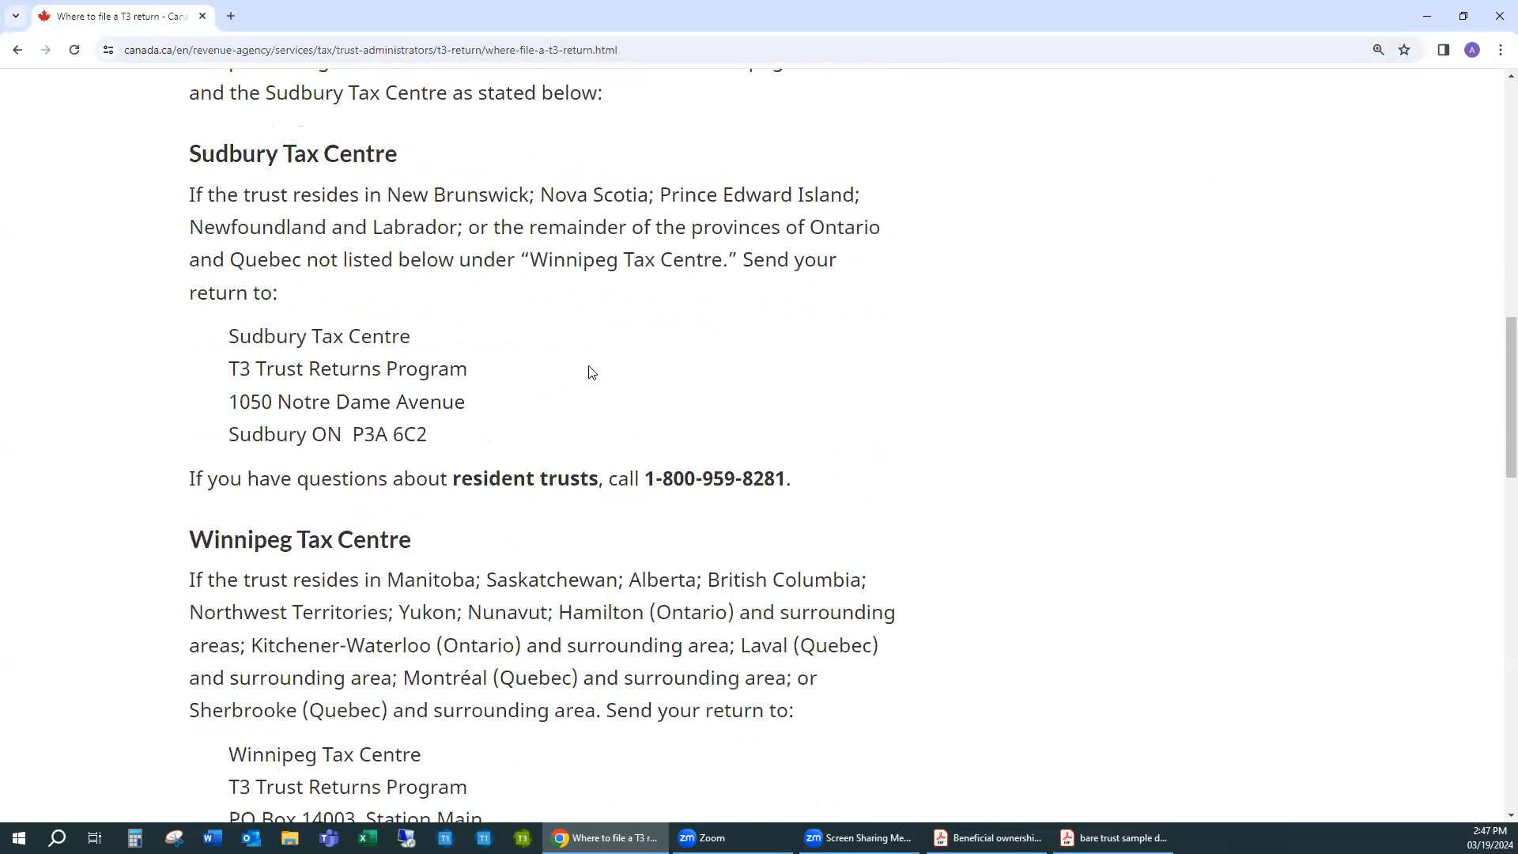
{"action": "scroll", "coordinate": [410, 238], "scroll_direction": "up", "scroll_amount": 2}
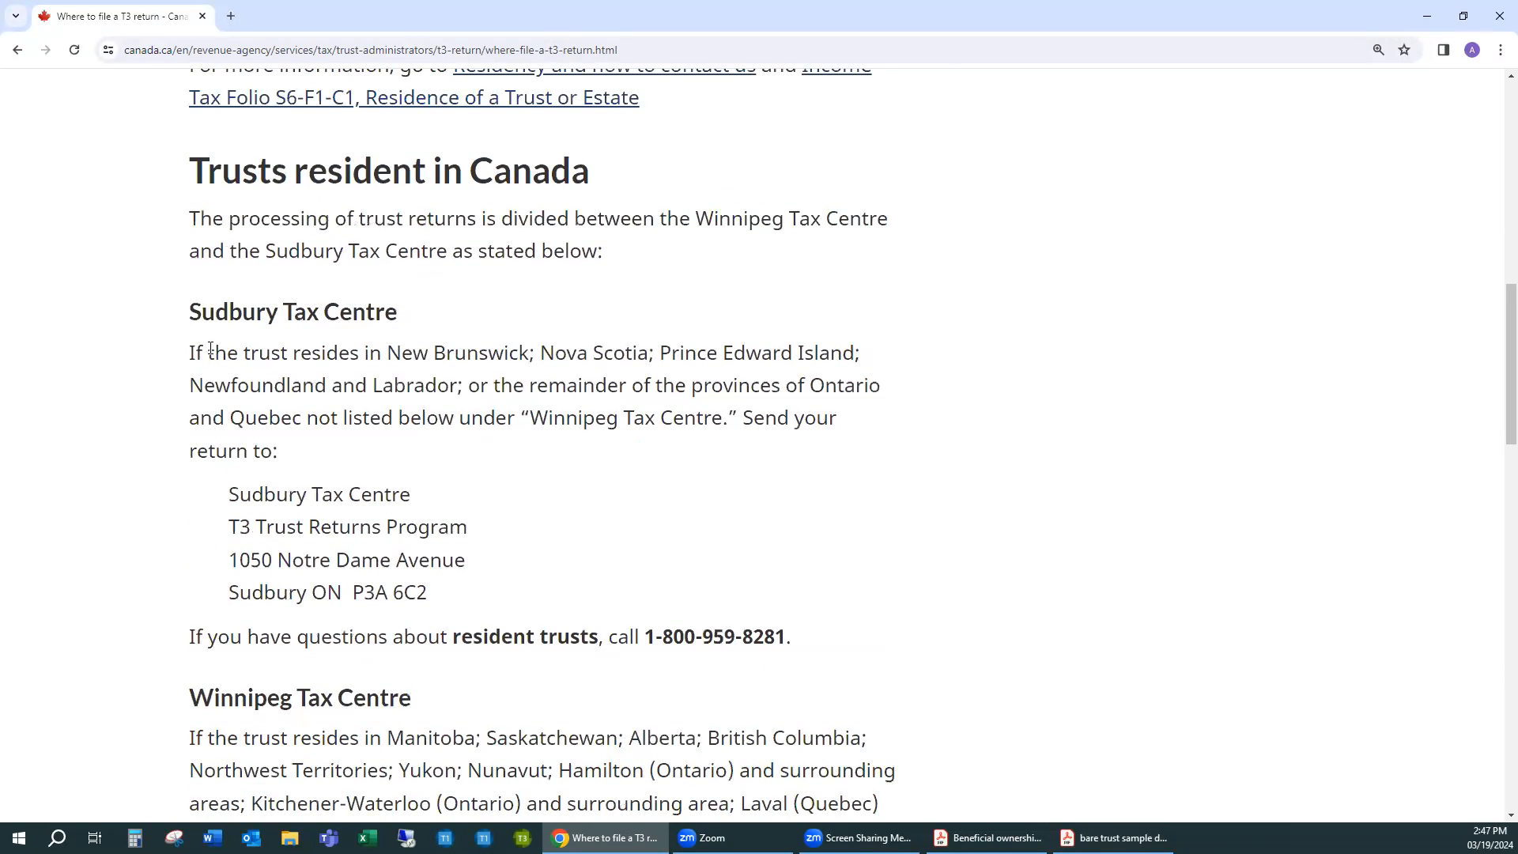
{"action": "left_click_drag", "start_coordinate": [222, 350], "coordinate": [807, 353]}
{"action": "left_click", "coordinate": [509, 356]}
Check that Alberta falls under the Winnipeg Tax Centre and read that centre's mailing address for T3 returns
{"action": "scroll", "coordinate": [383, 386], "scroll_direction": "down", "scroll_amount": 4}
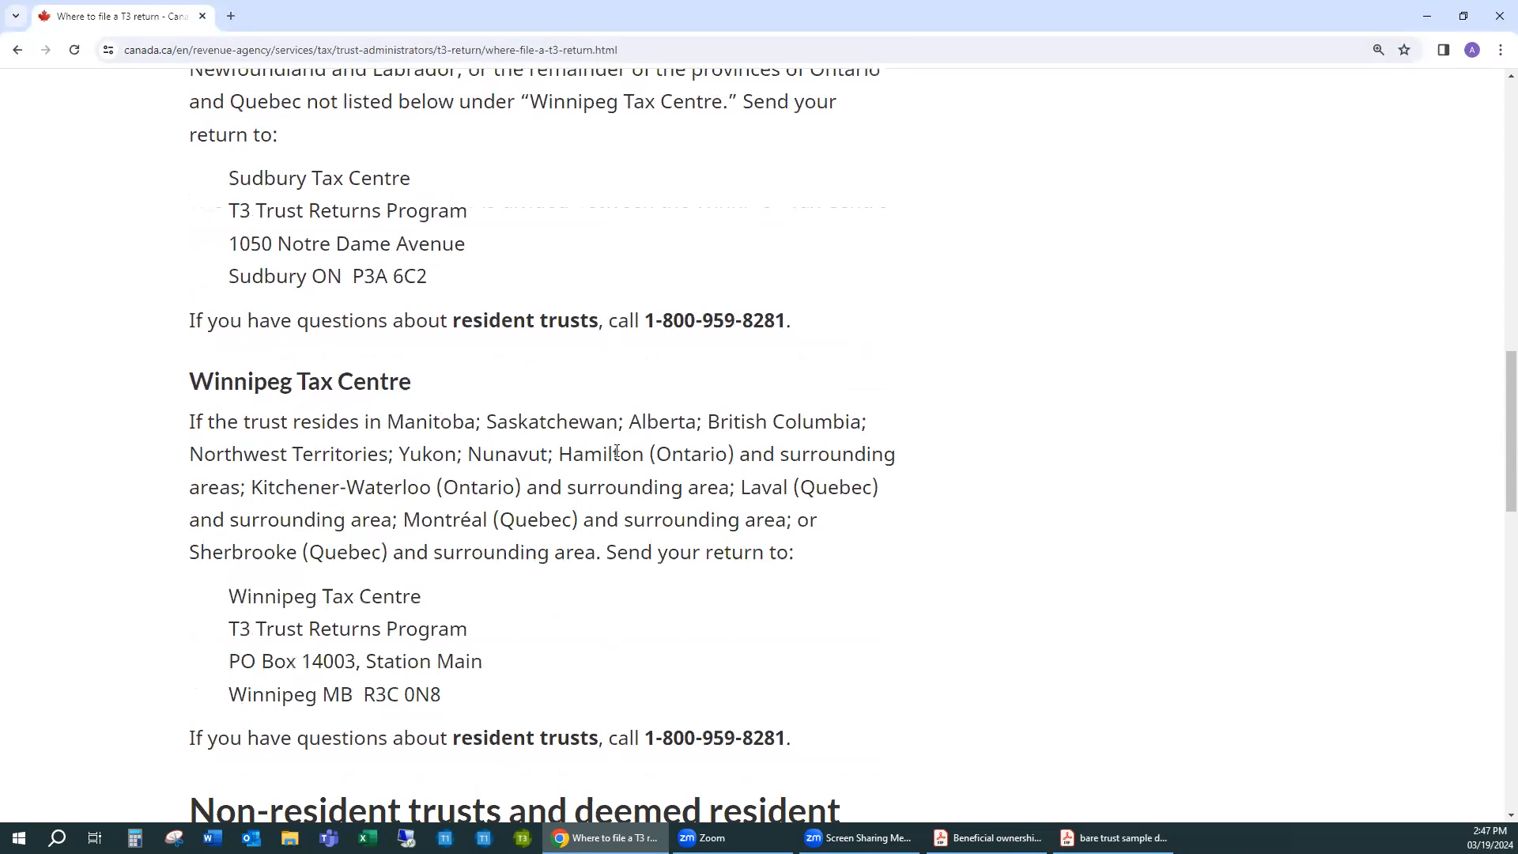
{"action": "left_click_drag", "start_coordinate": [625, 419], "coordinate": [707, 417]}
{"action": "left_click", "coordinate": [707, 417]}
{"action": "left_click_drag", "start_coordinate": [188, 381], "coordinate": [386, 381]}
{"action": "left_click", "coordinate": [374, 500]}
{"action": "left_click_drag", "start_coordinate": [229, 594], "coordinate": [403, 597]}
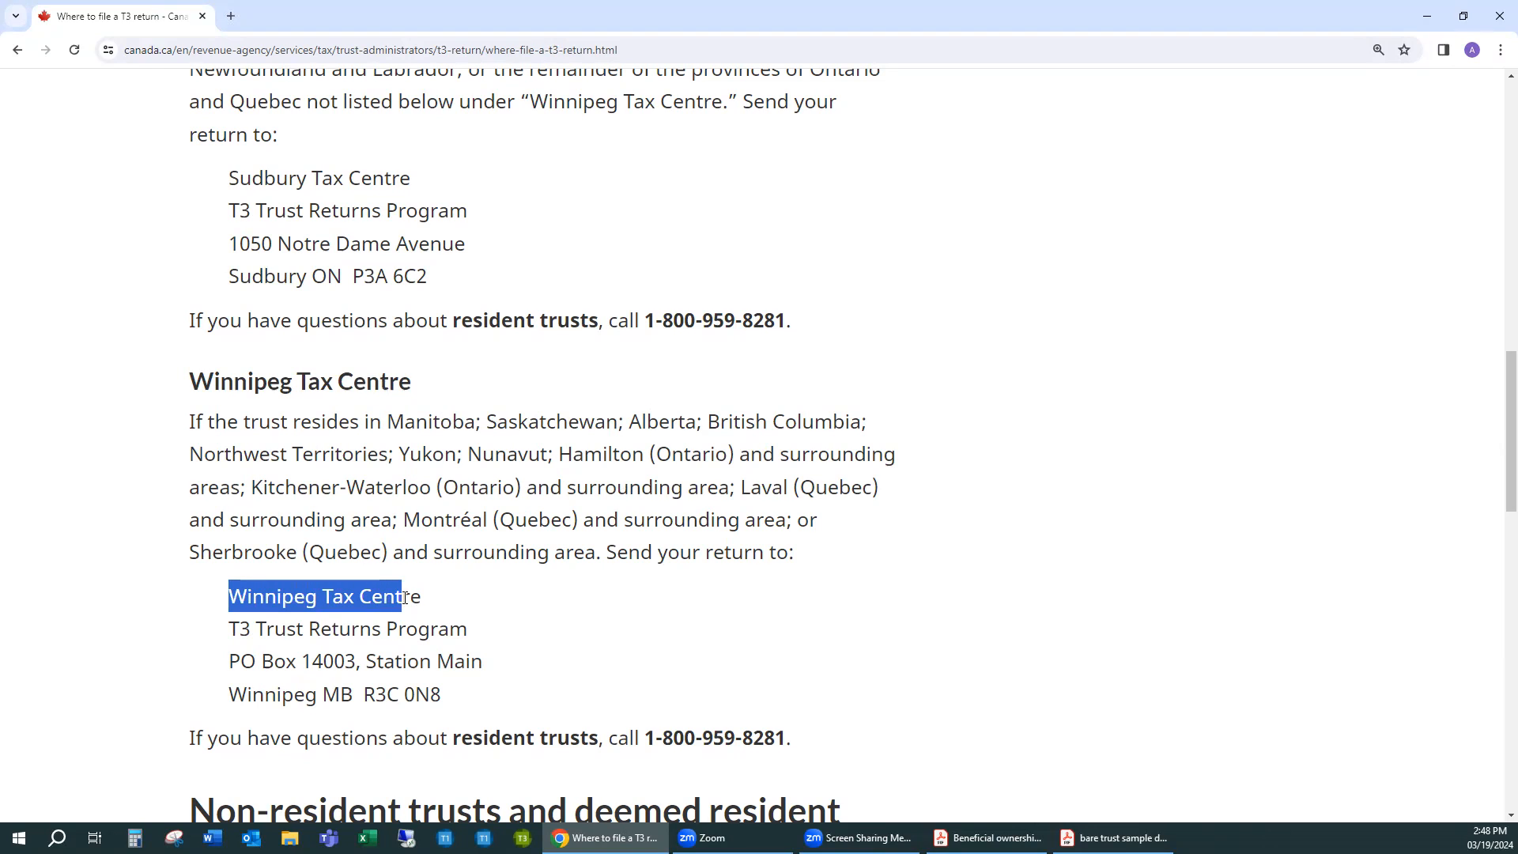
{"action": "left_click_drag", "start_coordinate": [403, 597], "coordinate": [444, 695]}
{"action": "left_click", "coordinate": [447, 692]}
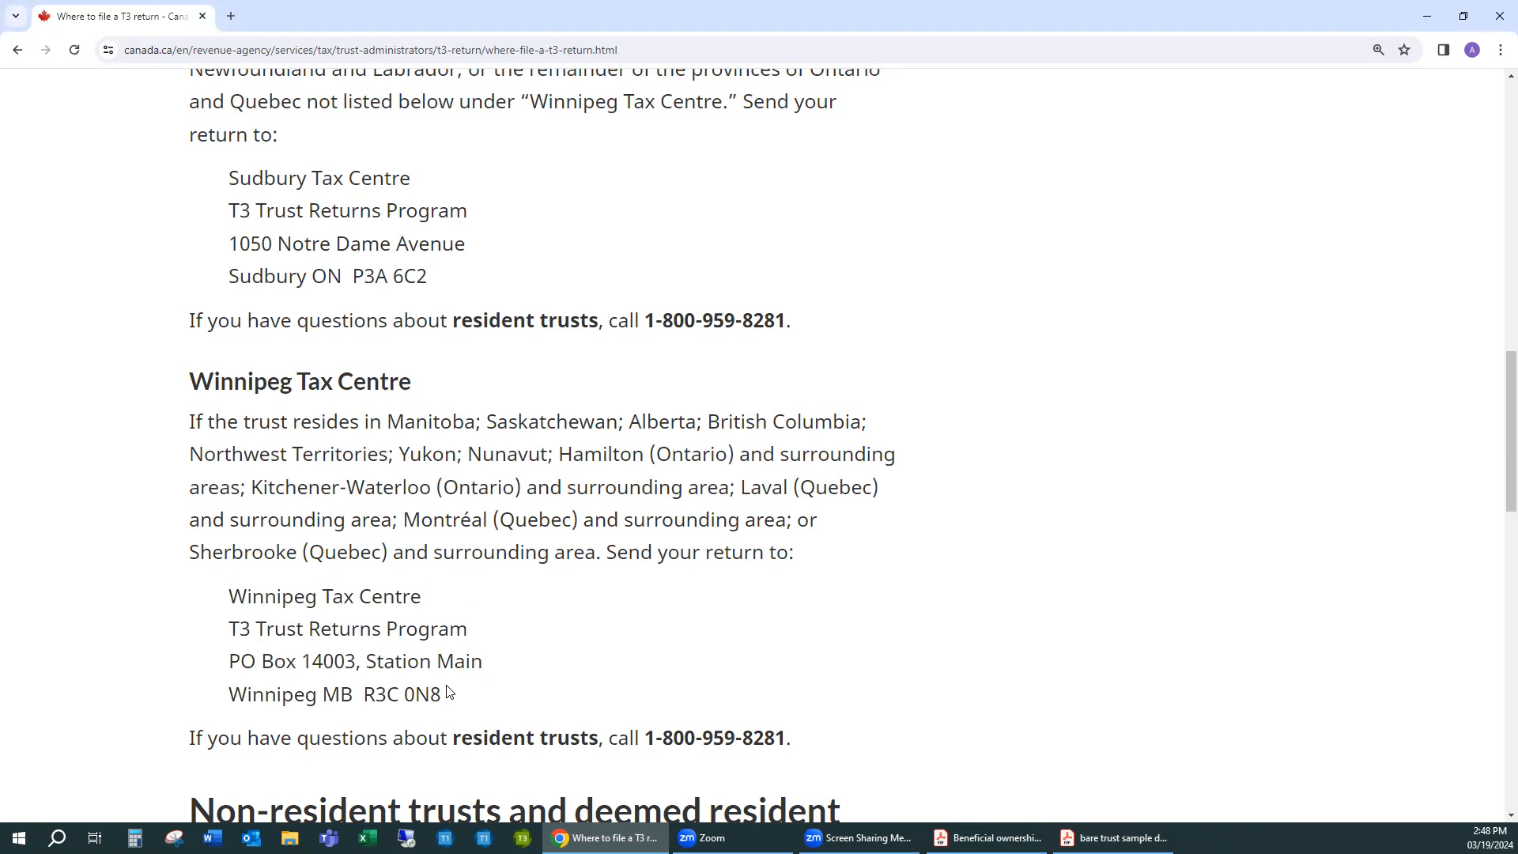
Switch back to Acrobat and review the completed pages of the T3 Trust Income Tax and Information Return
{"action": "left_click", "coordinate": [1422, 16]}
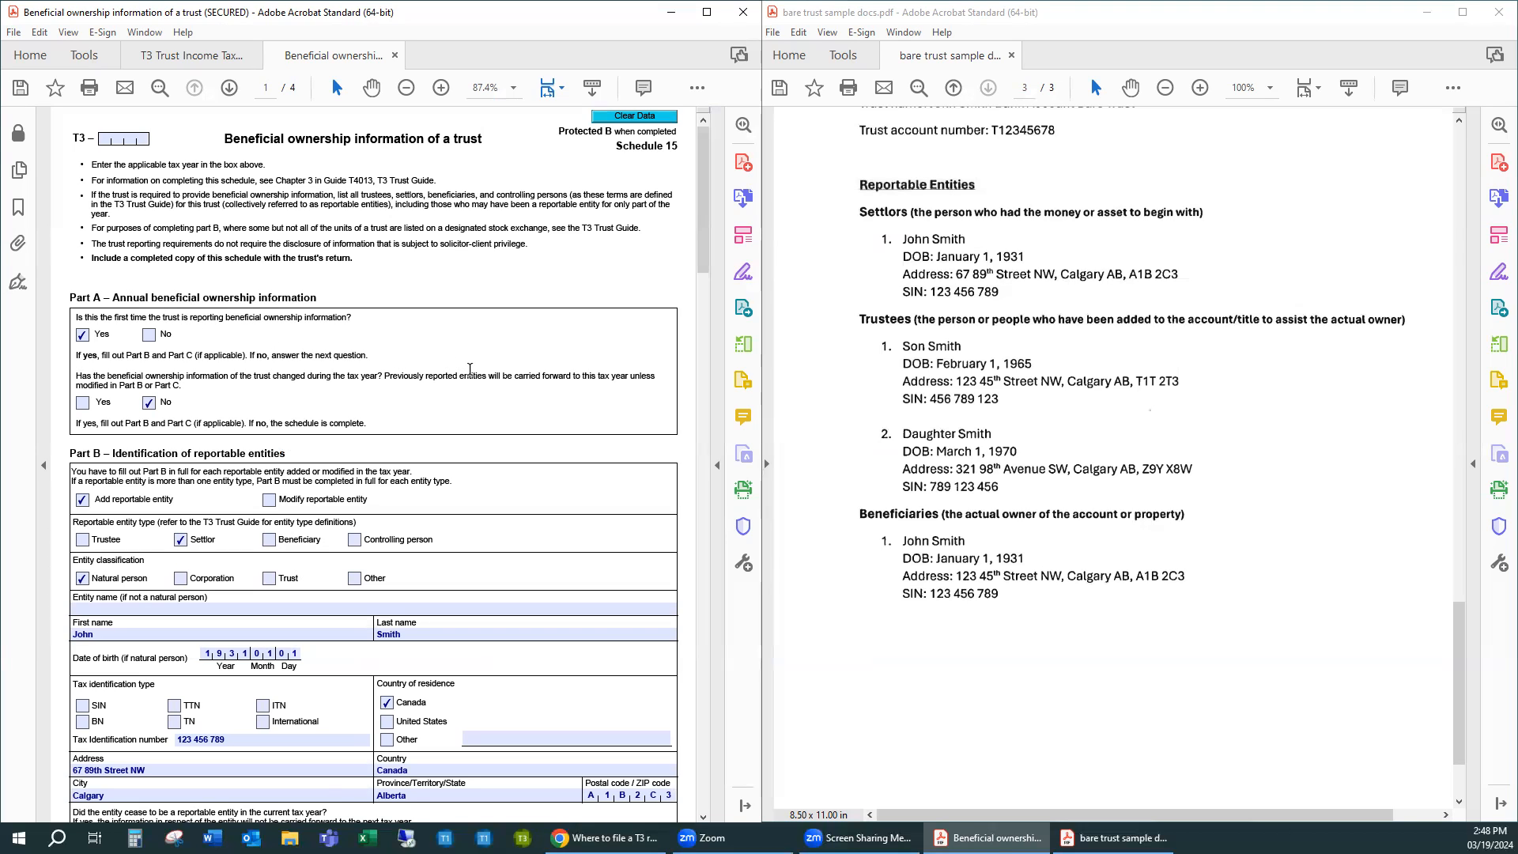
{"action": "left_click", "coordinate": [209, 61]}
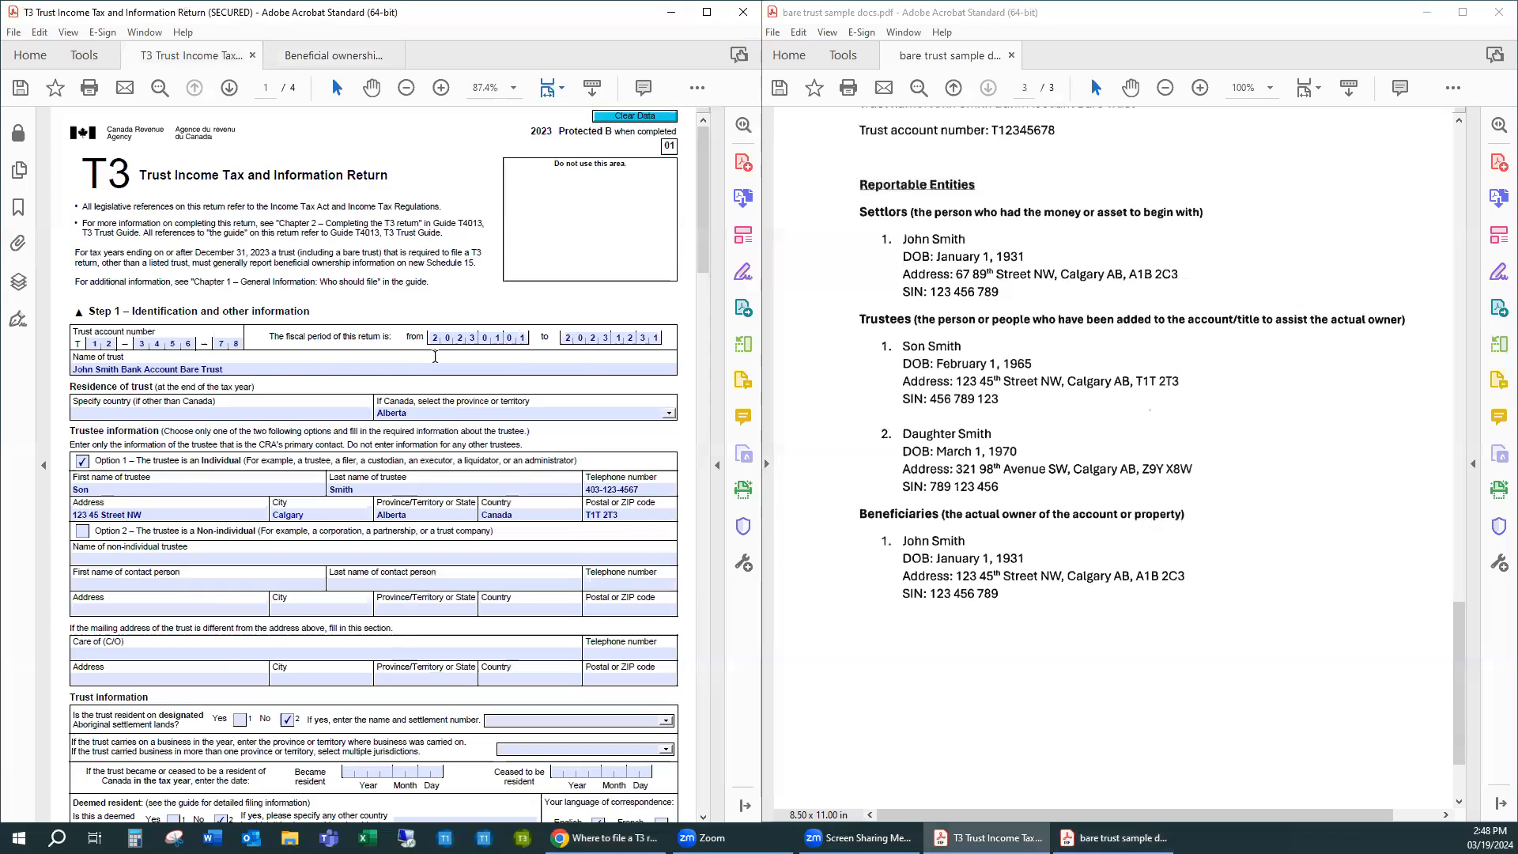
{"action": "scroll", "coordinate": [436, 357], "scroll_direction": "down", "scroll_amount": 10}
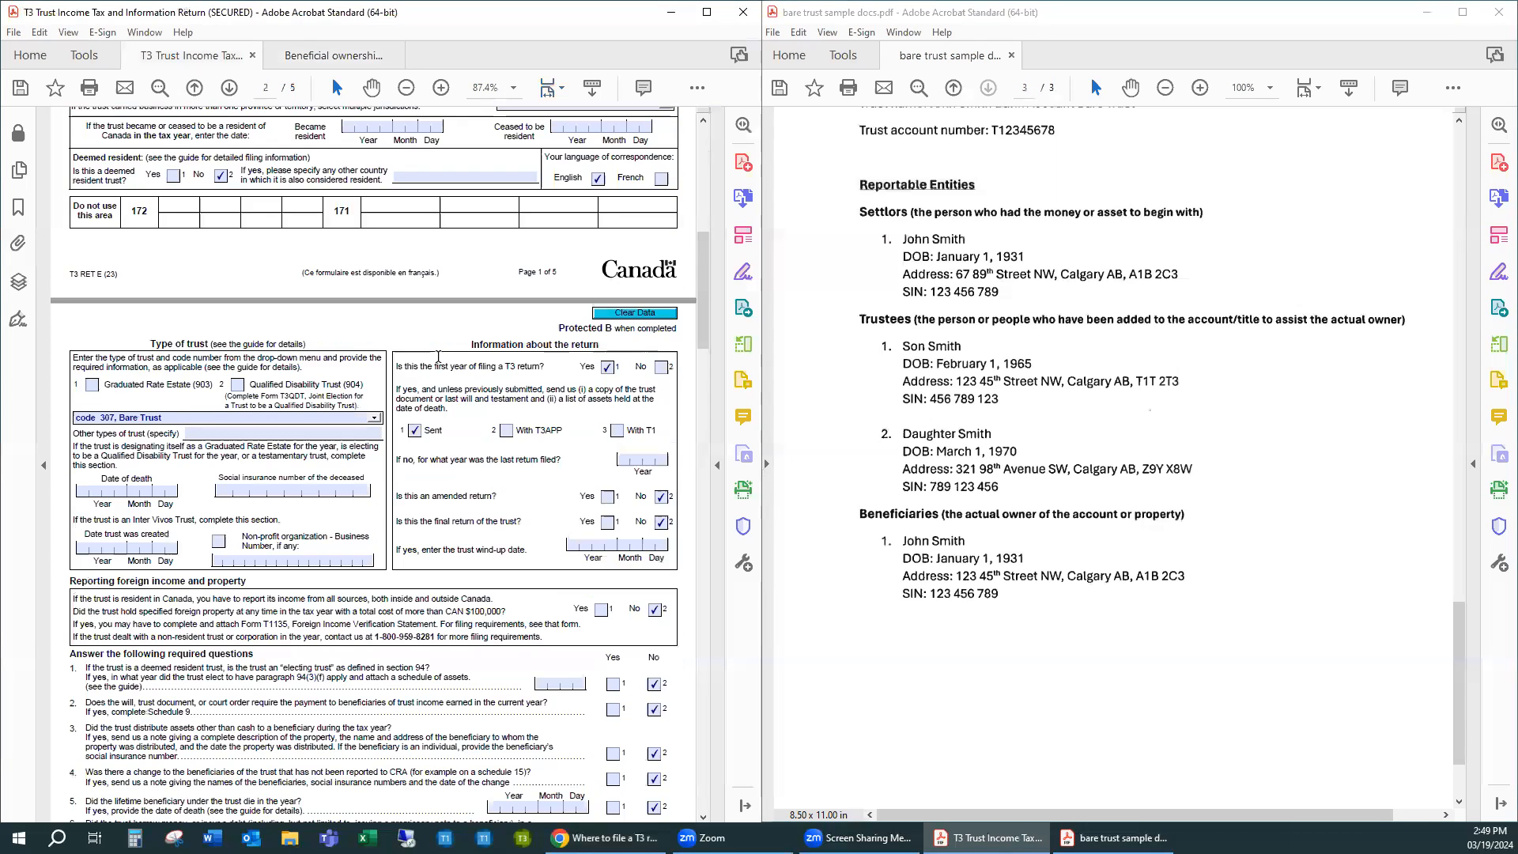
{"action": "scroll", "coordinate": [438, 357], "scroll_direction": "down", "scroll_amount": 4}
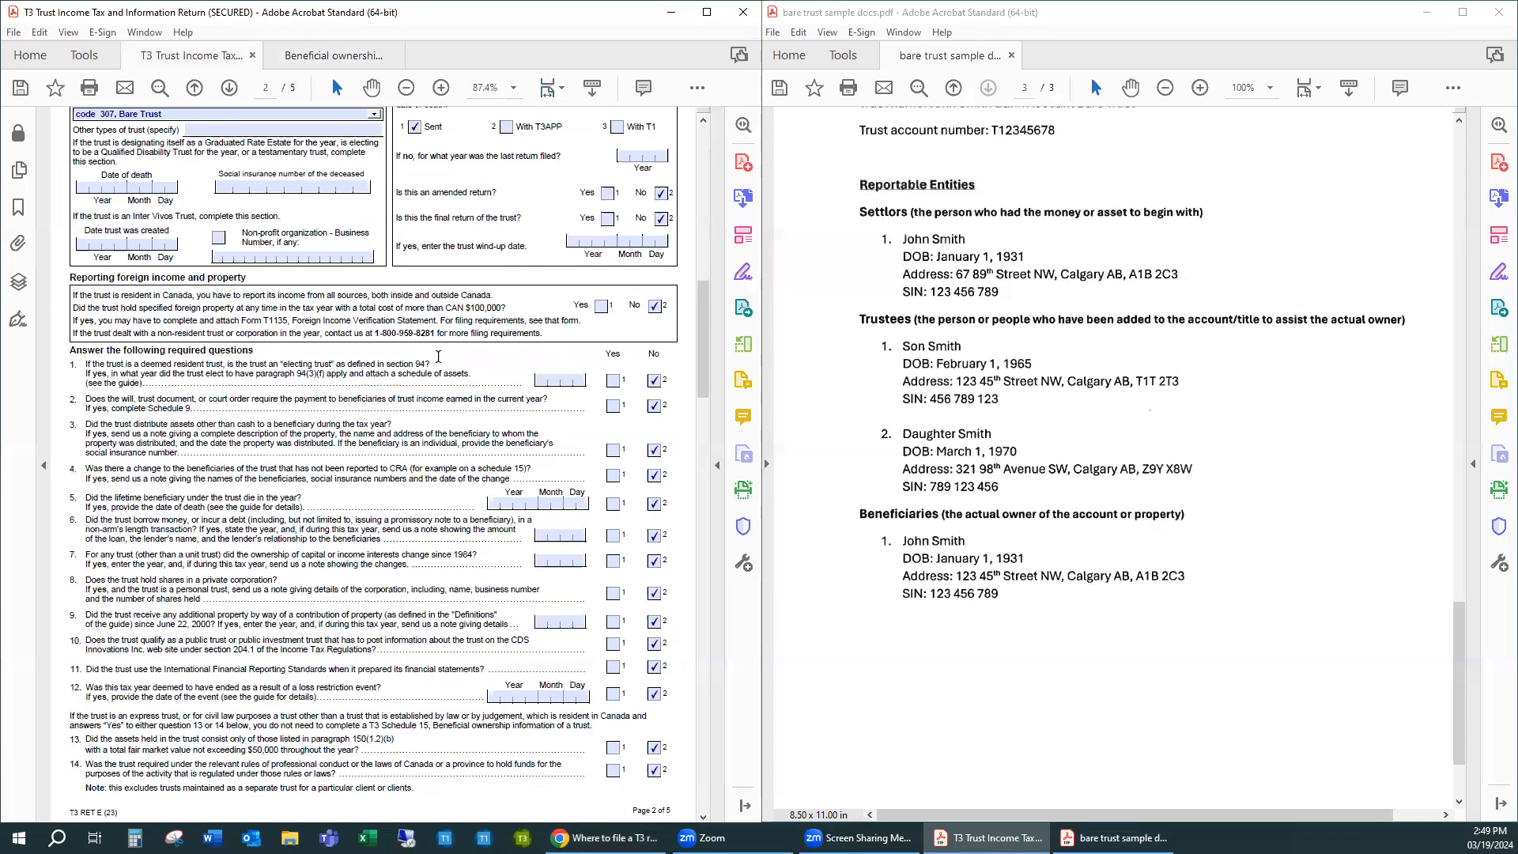
{"action": "scroll", "coordinate": [438, 357], "scroll_direction": "down", "scroll_amount": 4}
{"action": "scroll", "coordinate": [438, 356], "scroll_direction": "up", "scroll_amount": 8}
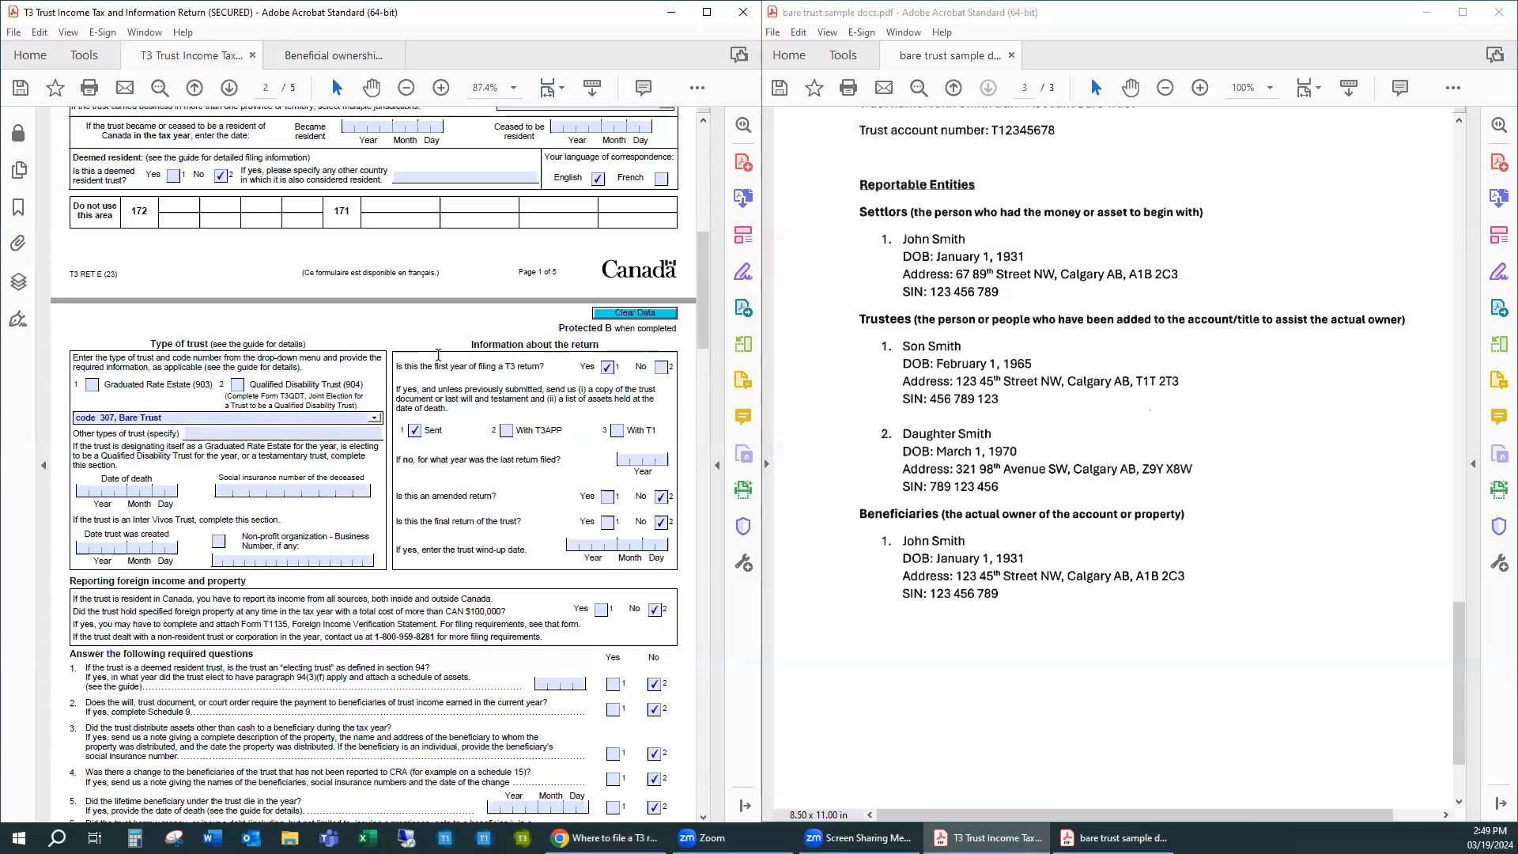
{"action": "scroll", "coordinate": [443, 355], "scroll_direction": "up", "scroll_amount": 10}
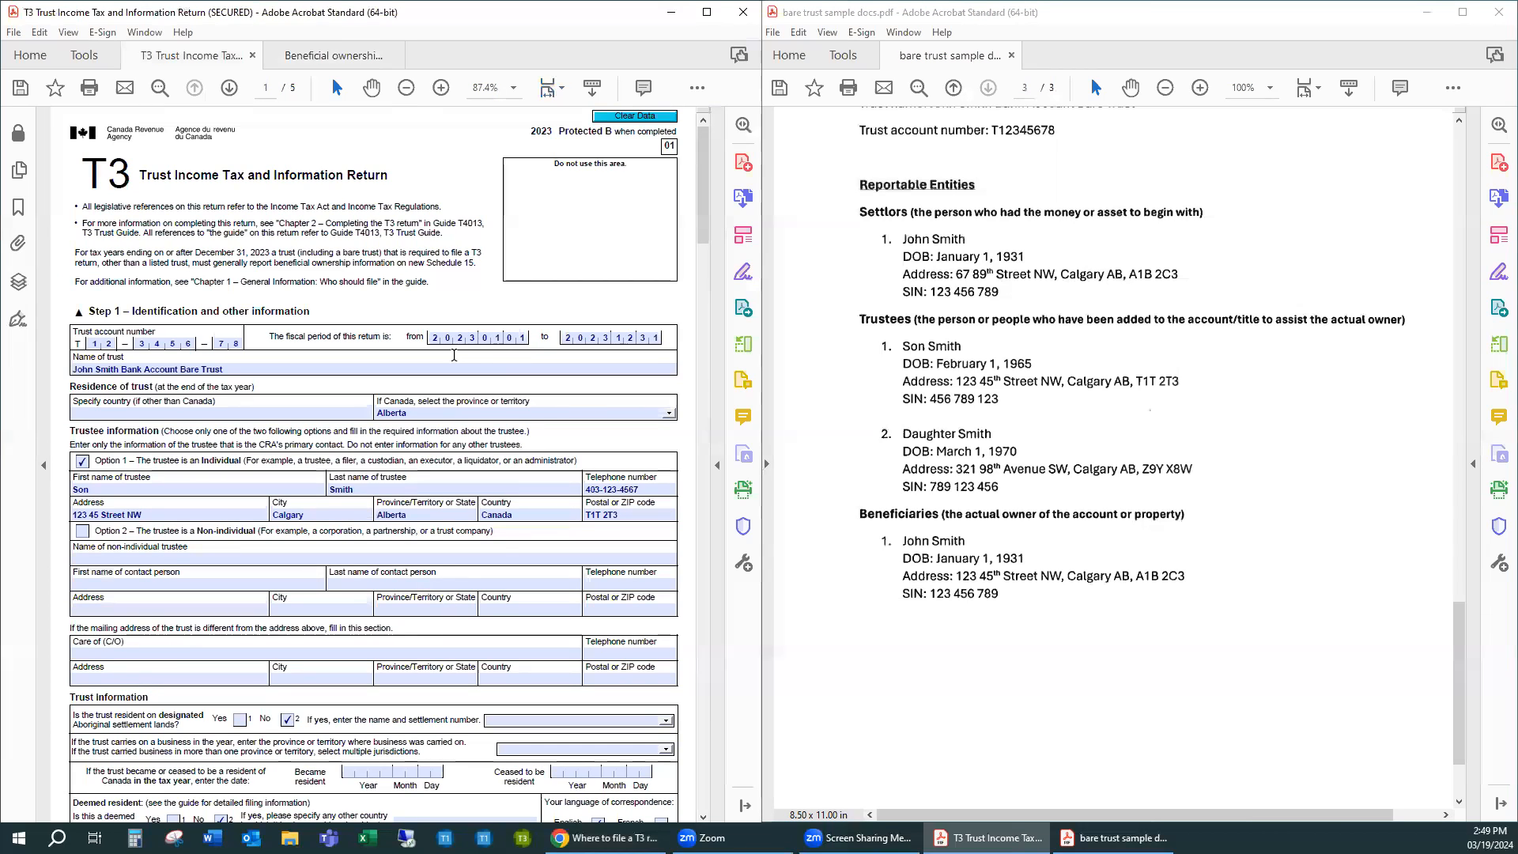
{"action": "scroll", "coordinate": [577, 381], "scroll_direction": "down", "scroll_amount": 1}
{"action": "scroll", "coordinate": [577, 382], "scroll_direction": "up", "scroll_amount": 1}
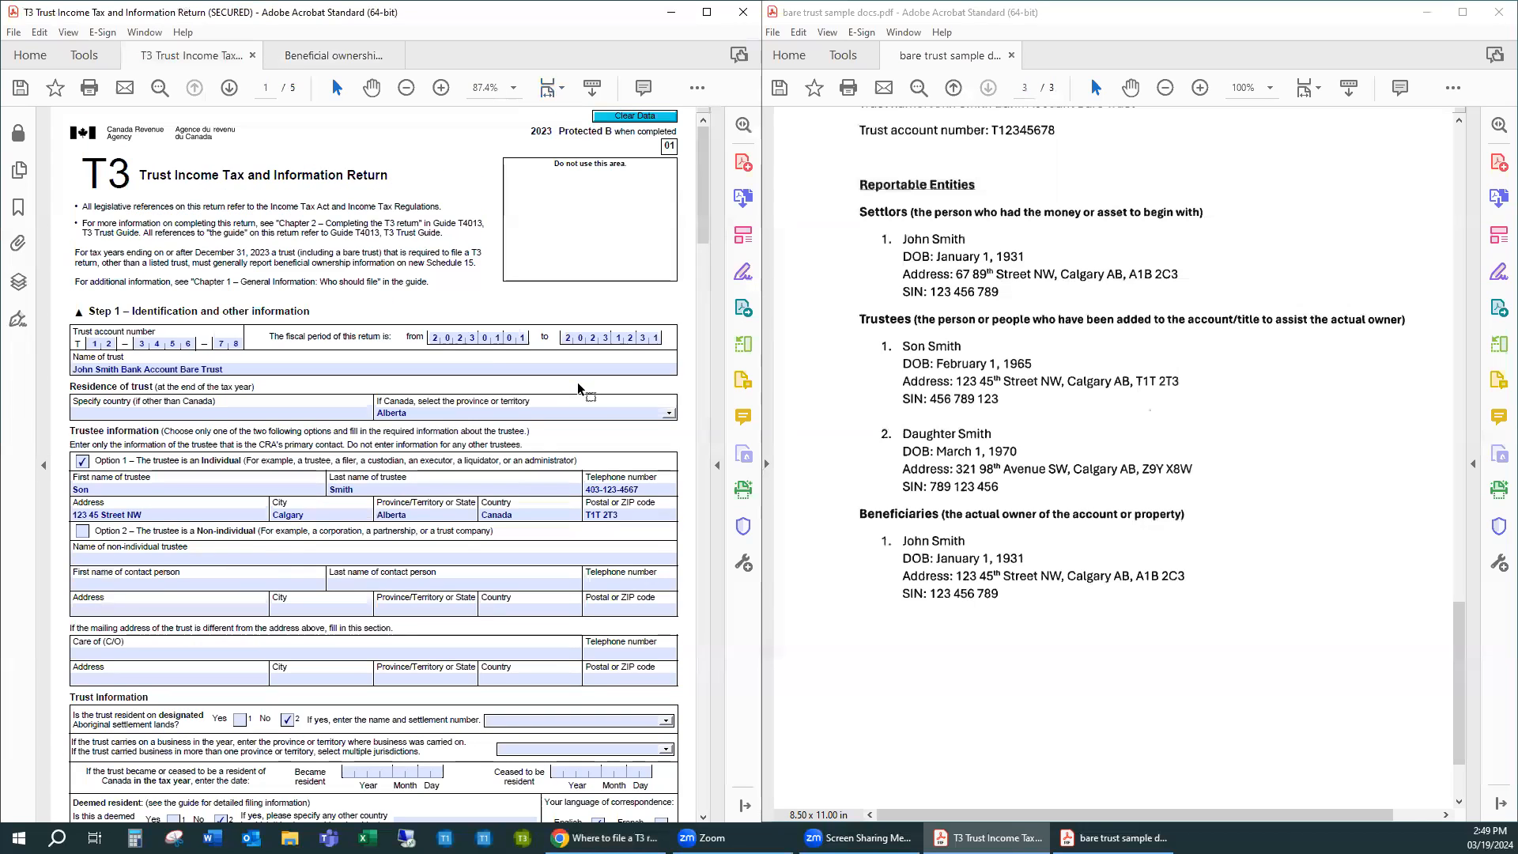